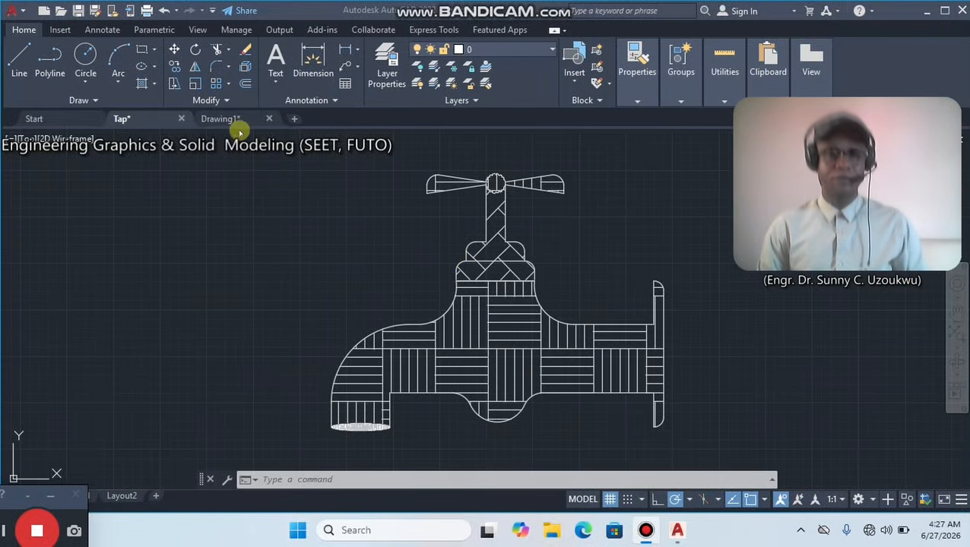
Look over the finished tap drawing and return to the empty Drawing1 drawing.
{"action": "mouse_move", "coordinate": [237, 120]}
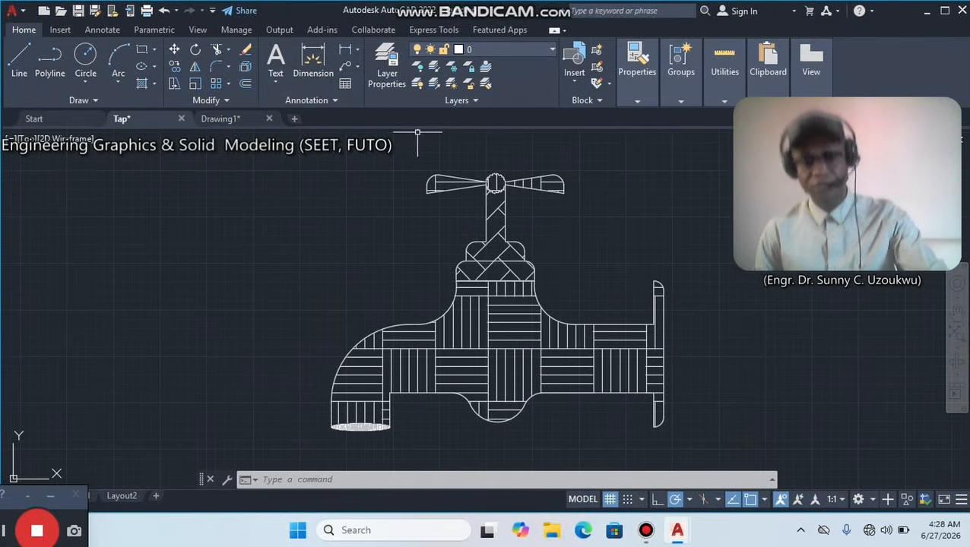
{"action": "left_click", "coordinate": [224, 119]}
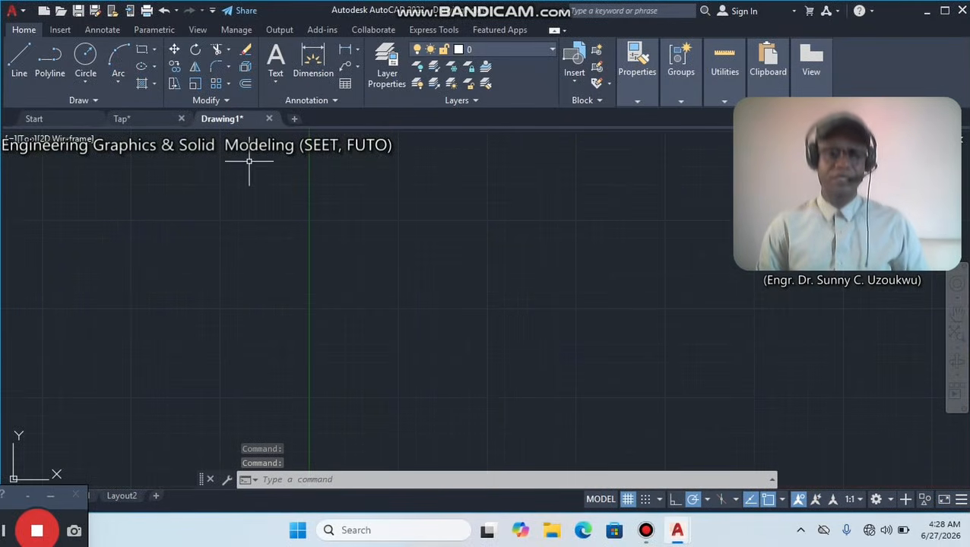
{"action": "left_click", "coordinate": [154, 119]}
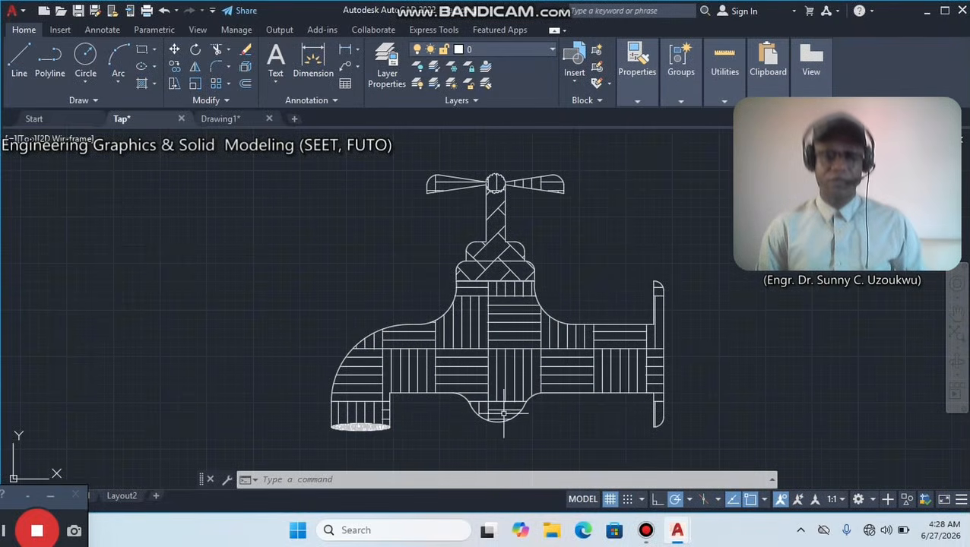
{"action": "left_click", "coordinate": [220, 118]}
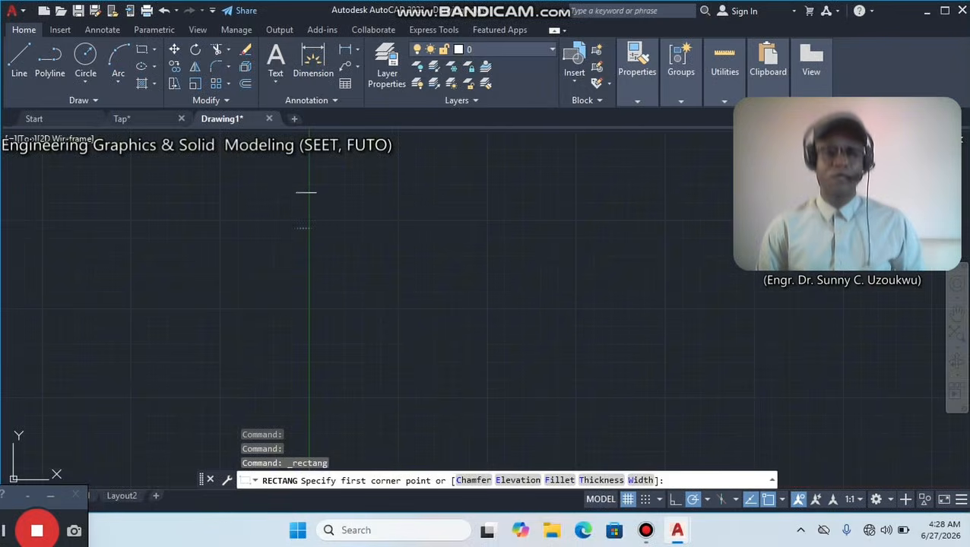
Draw a rectangle 140 wide and 20 high near the vertical axis in Drawing1.
{"action": "left_click", "coordinate": [292, 192]}
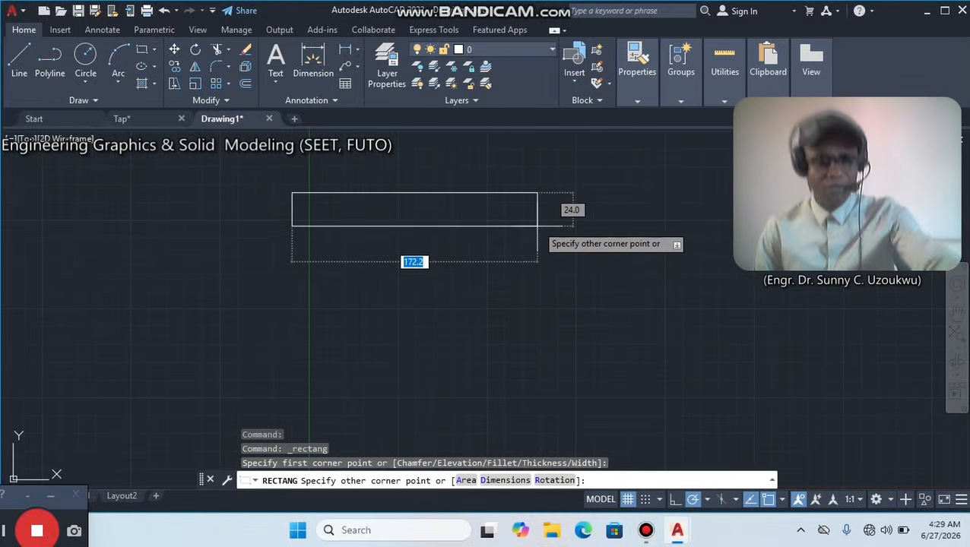
{"action": "type", "text": "0"}
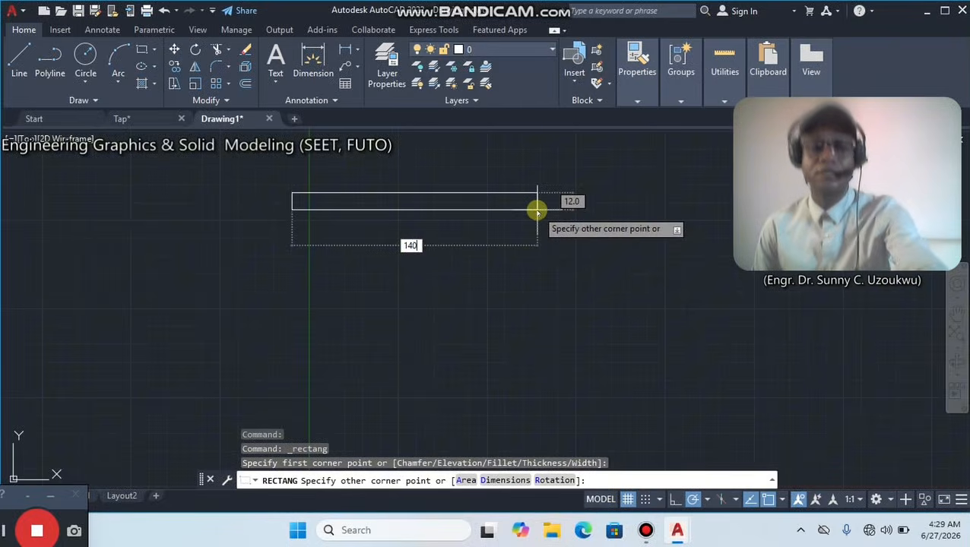
{"action": "key", "text": "Tab"}
{"action": "type", "text": "2"}
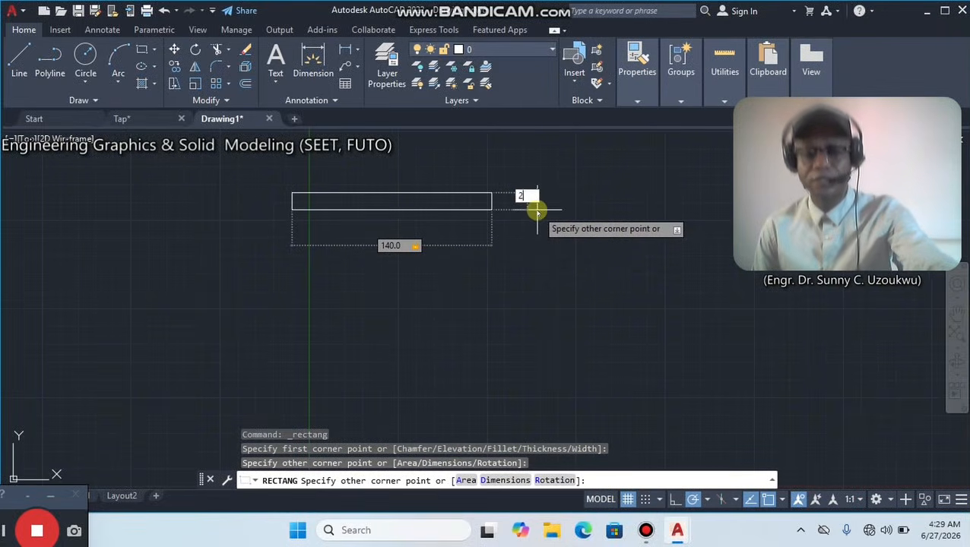
{"action": "type", "text": "0"}
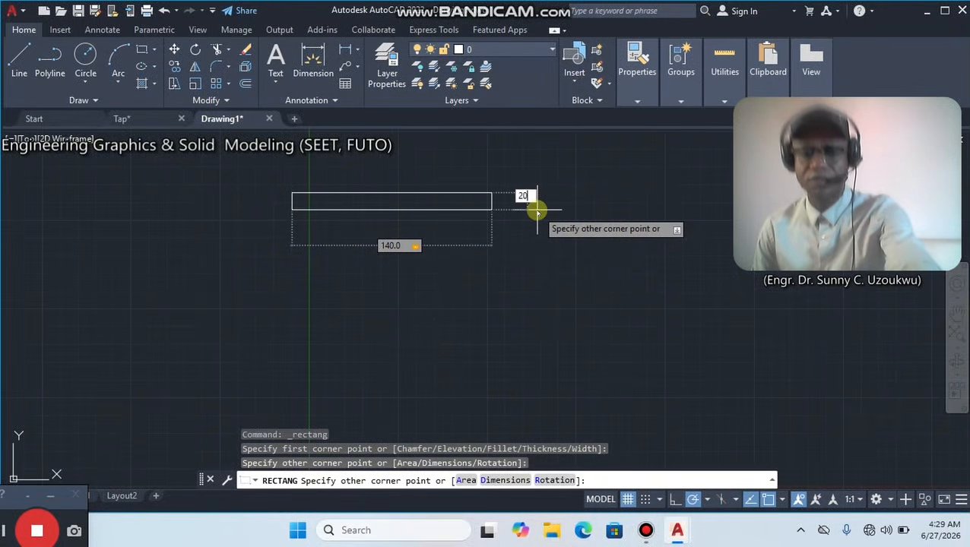
{"action": "key", "text": "Return"}
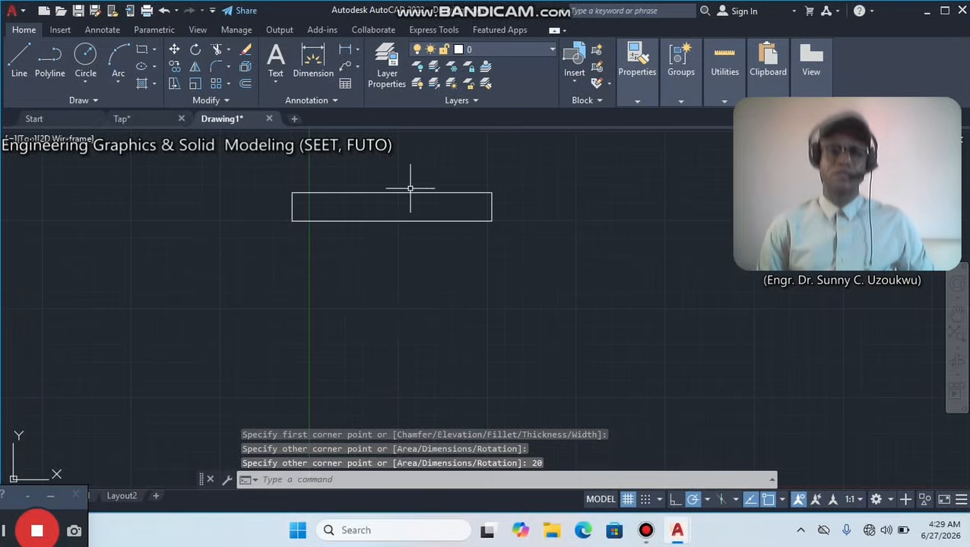
Draw a diagonal line from the rectangle's lower-left corner to its upper-right corner.
{"action": "middle_click_drag", "start_coordinate": [421, 201], "coordinate": [493, 294]}
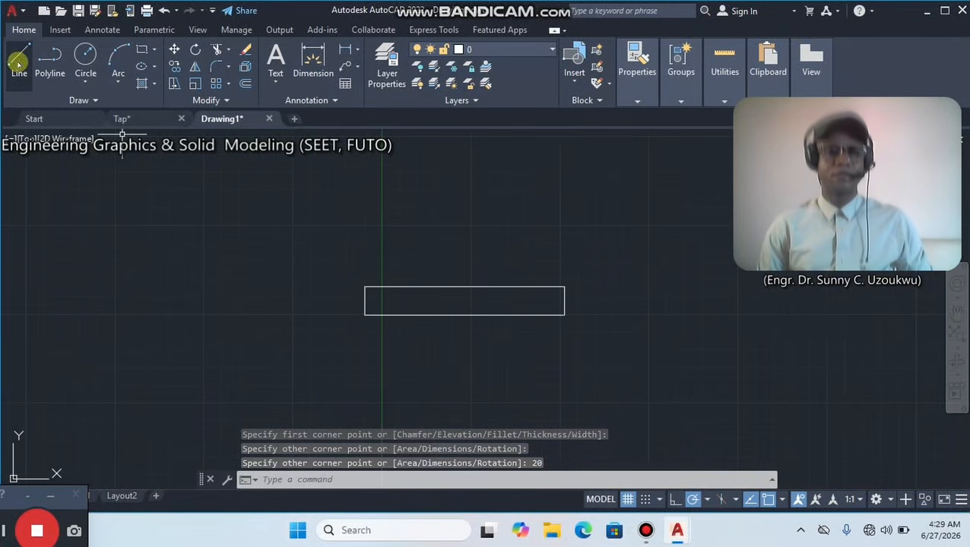
{"action": "type", "text": "l"}
{"action": "key", "text": "Return"}
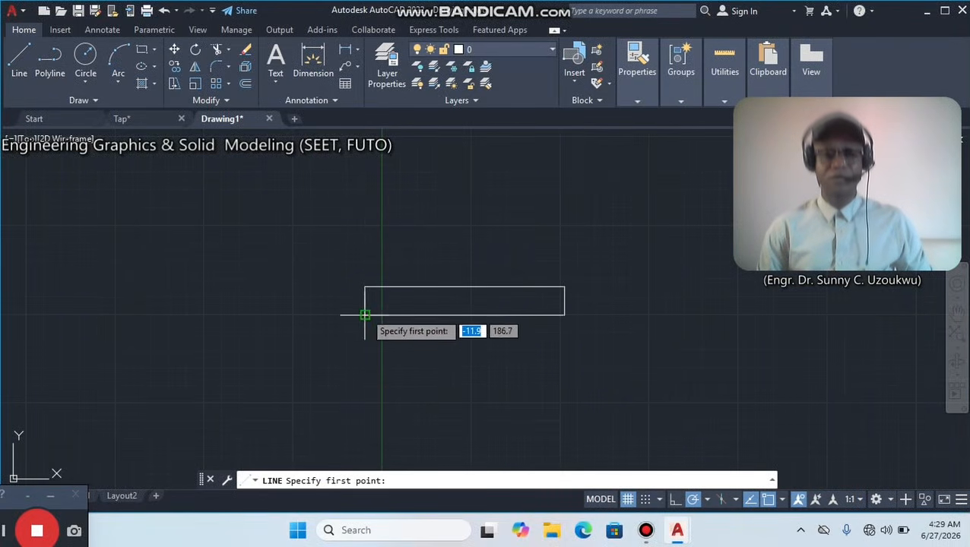
{"action": "left_click", "coordinate": [365, 315]}
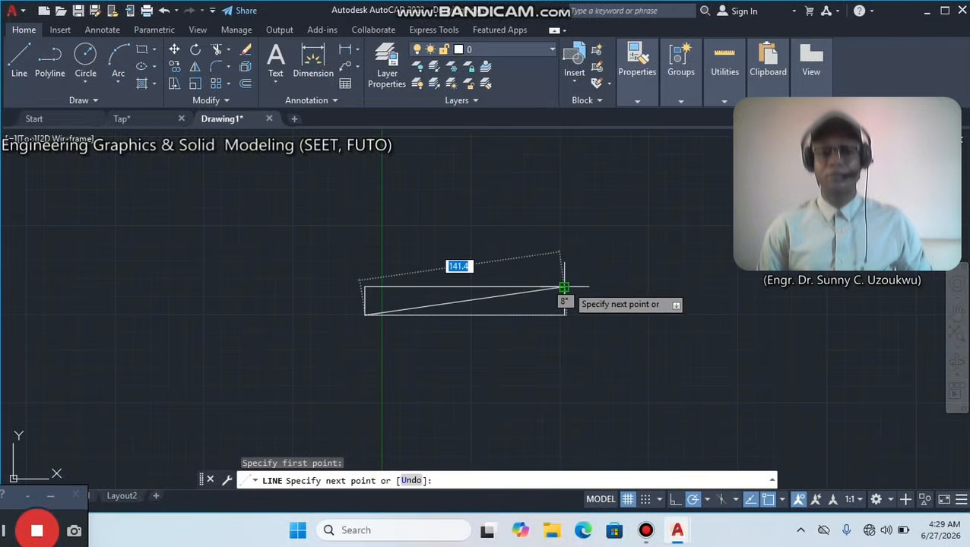
{"action": "left_click", "coordinate": [563, 287]}
{"action": "right_click", "coordinate": [541, 206]}
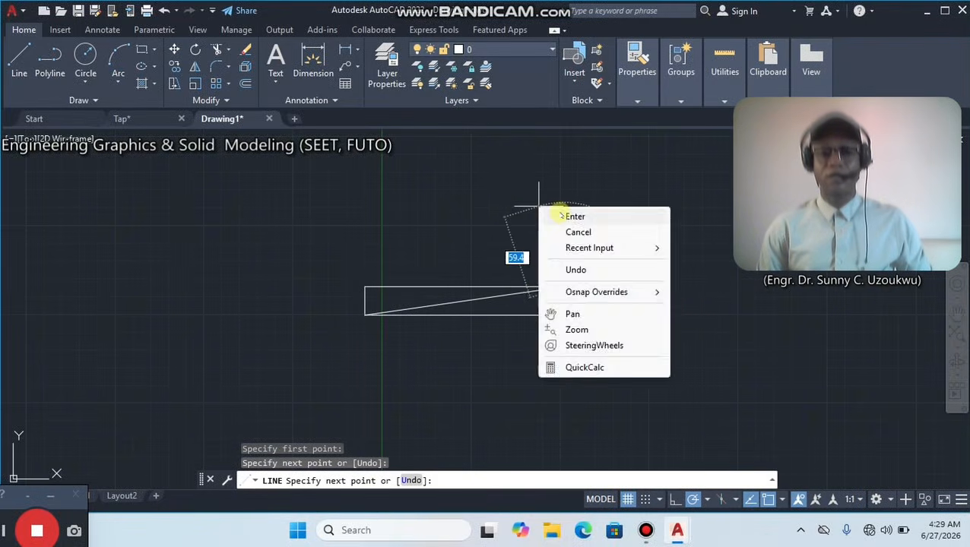
{"action": "left_click", "coordinate": [549, 216]}
Draw the second diagonal line from the rectangle's upper-left corner to its lower-right corner.
{"action": "left_click", "coordinate": [21, 60]}
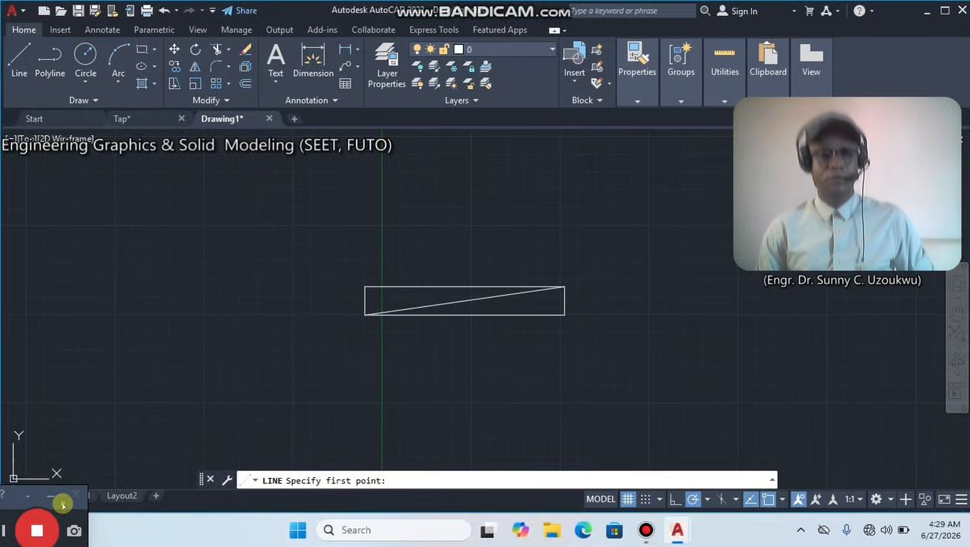
{"action": "left_click_drag", "start_coordinate": [63, 503], "coordinate": [152, 442]}
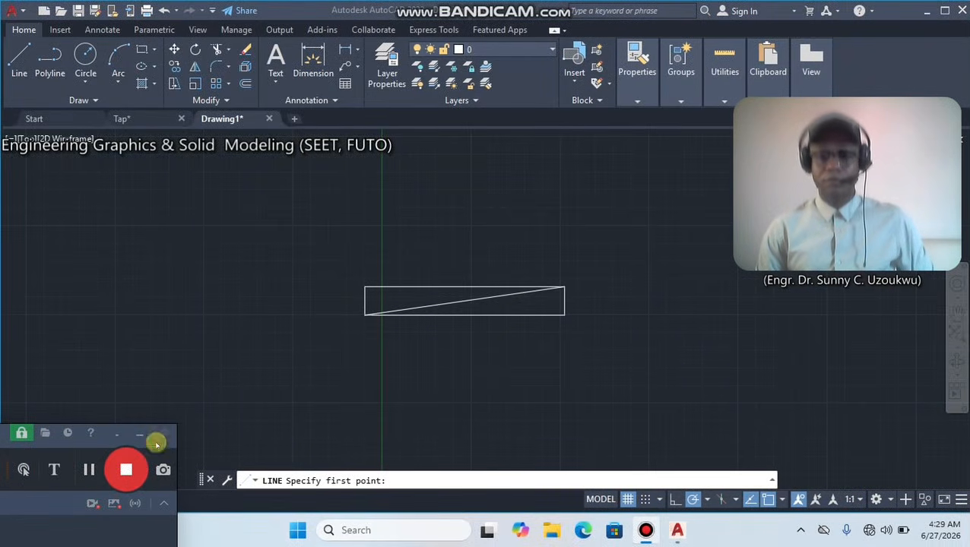
{"action": "left_click", "coordinate": [21, 64]}
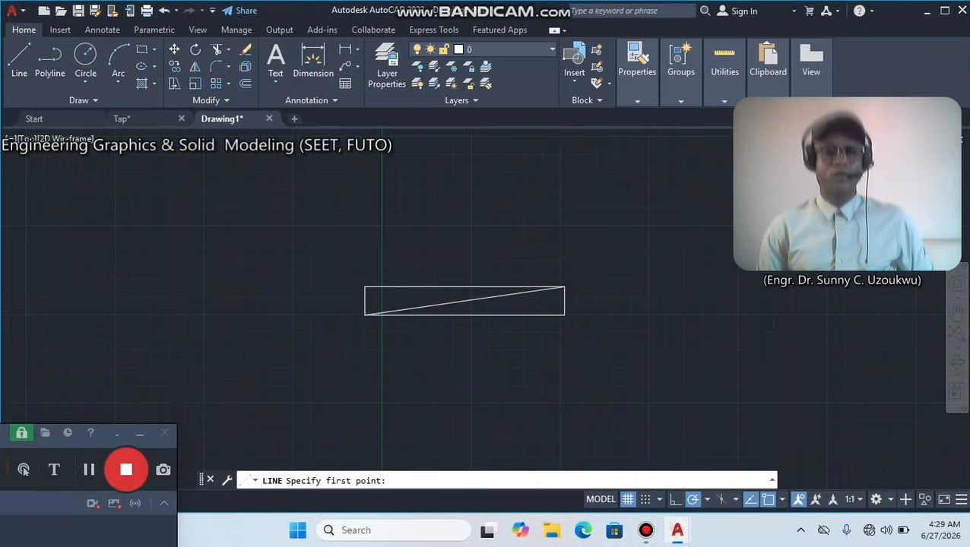
{"action": "left_click", "coordinate": [365, 287]}
{"action": "left_click", "coordinate": [564, 313]}
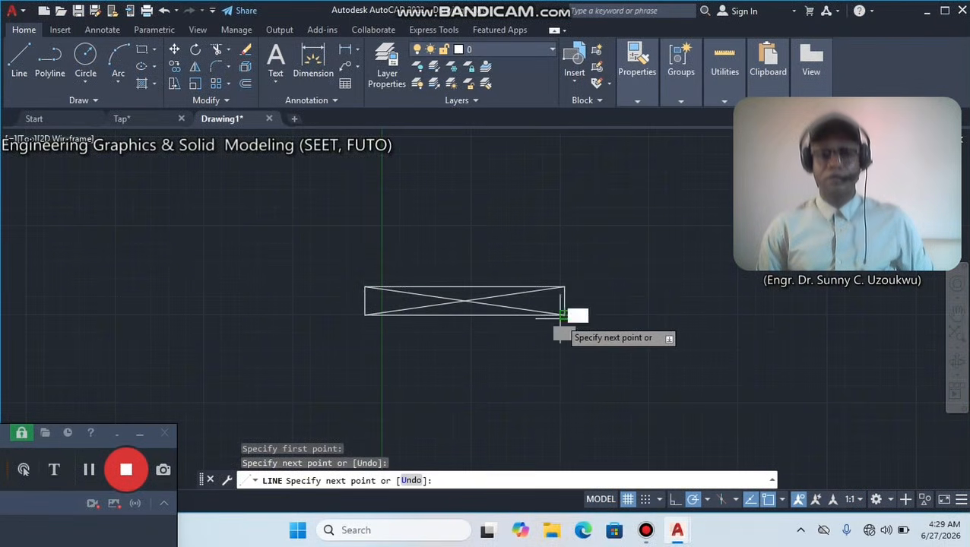
{"action": "key", "text": "Escape"}
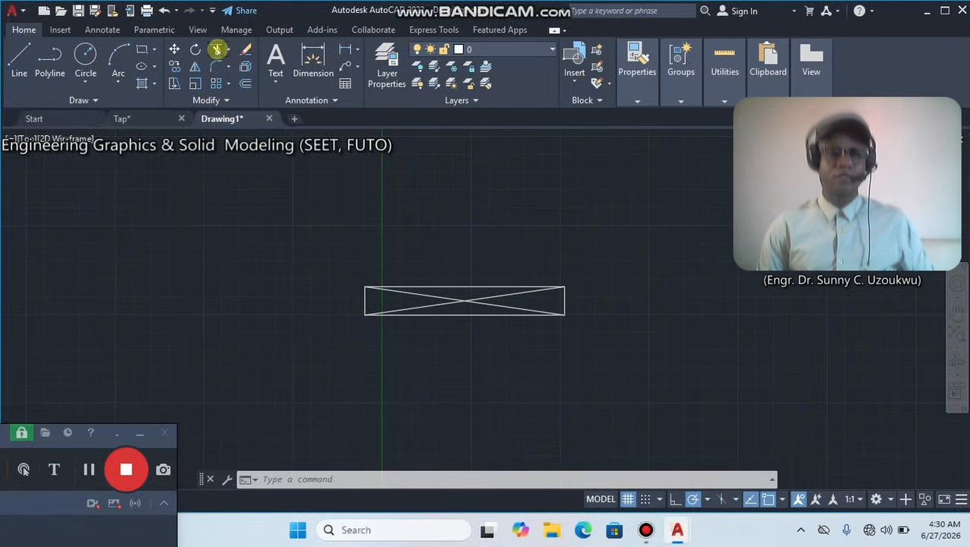
Try trimming away the rectangle's two long horizontal edges, and undo that trim.
{"action": "left_click", "coordinate": [216, 50]}
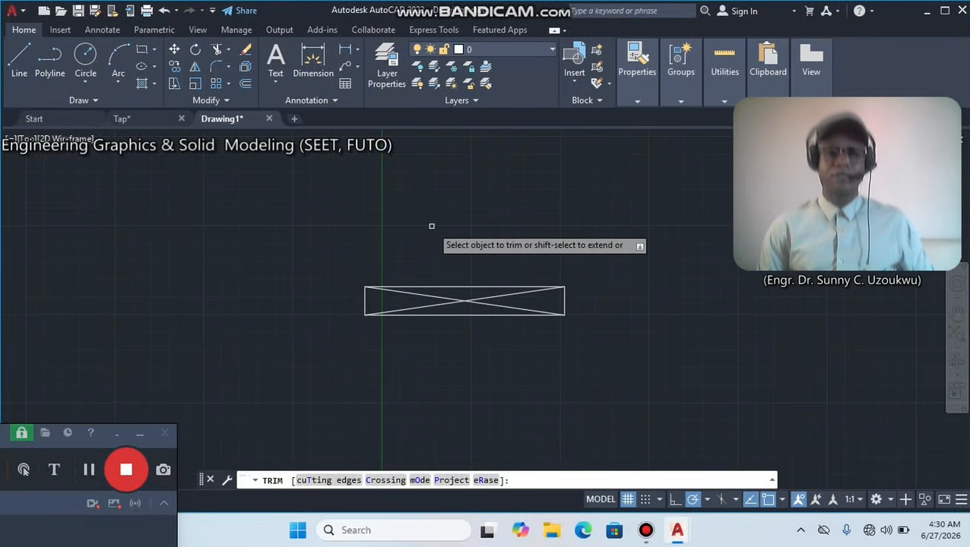
{"action": "left_click", "coordinate": [472, 285]}
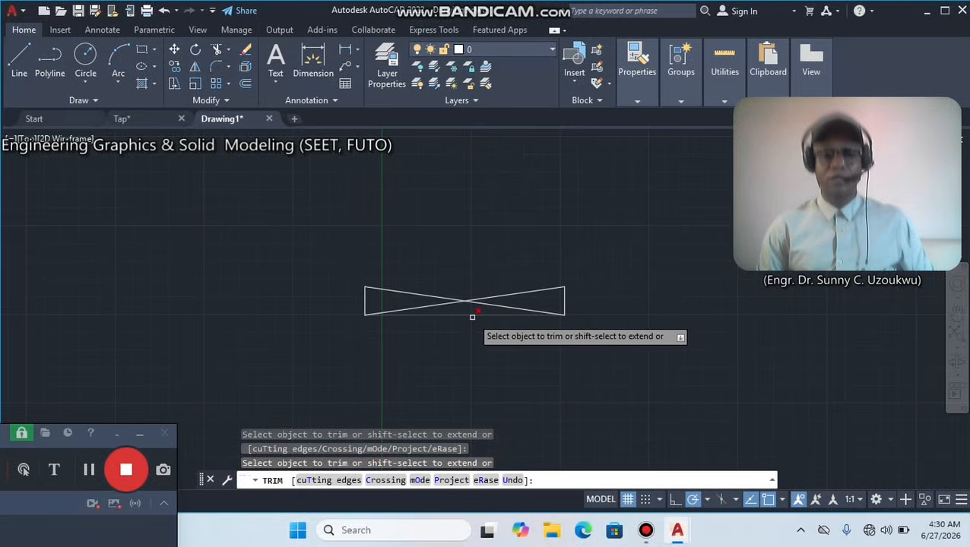
{"action": "left_click", "coordinate": [472, 315]}
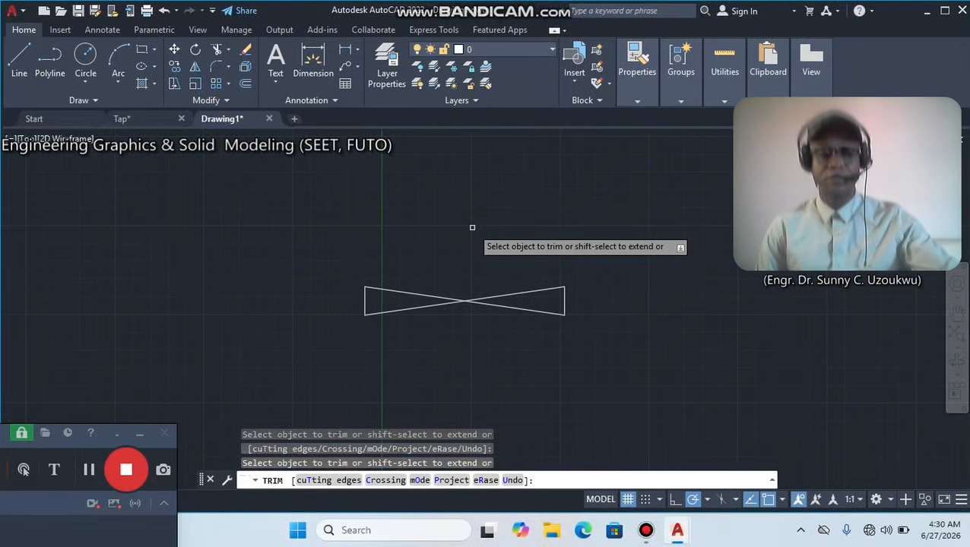
{"action": "key", "text": "Escape"}
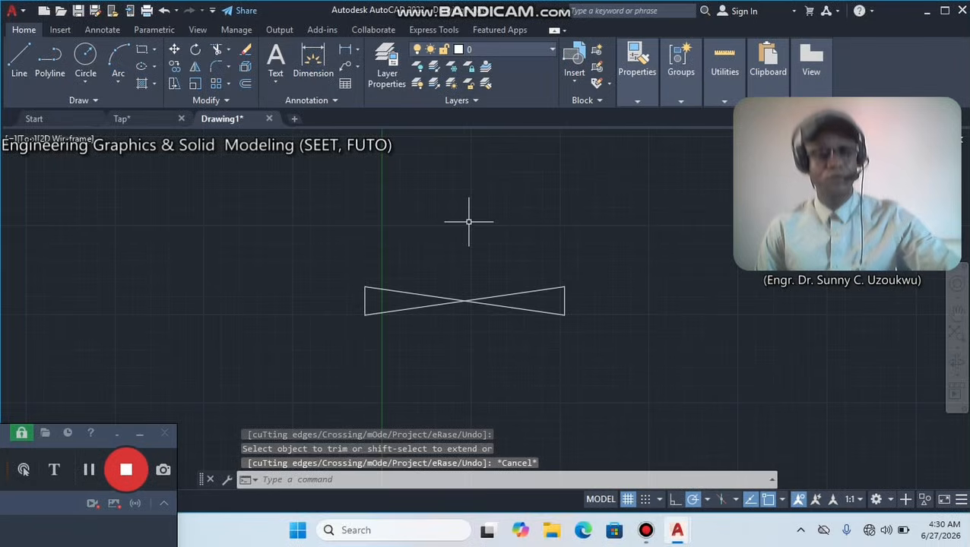
{"action": "key", "text": "ctrl+z"}
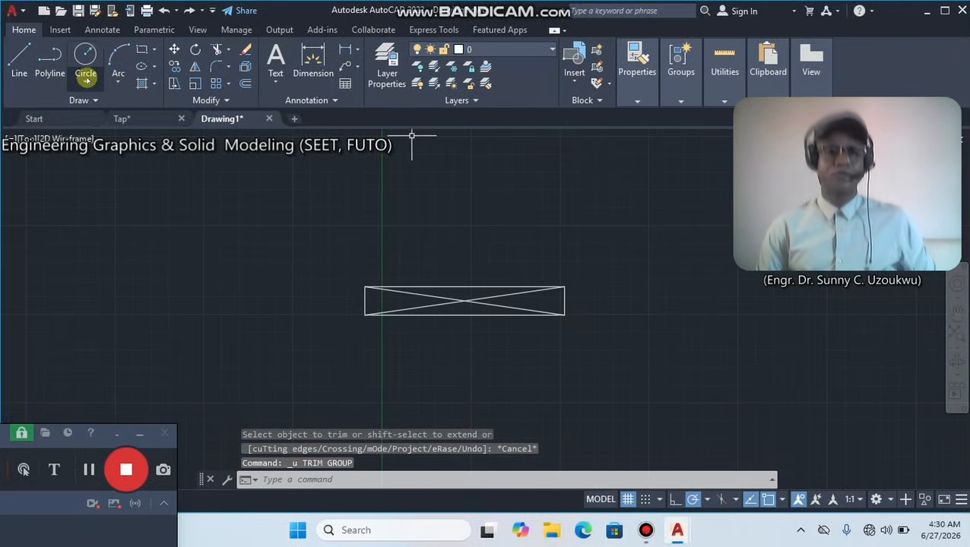
Draw a circle of radius 10 centred where the diagonals cross, reaching the midpoint of the rectangle's top edge.
{"action": "left_click", "coordinate": [85, 61]}
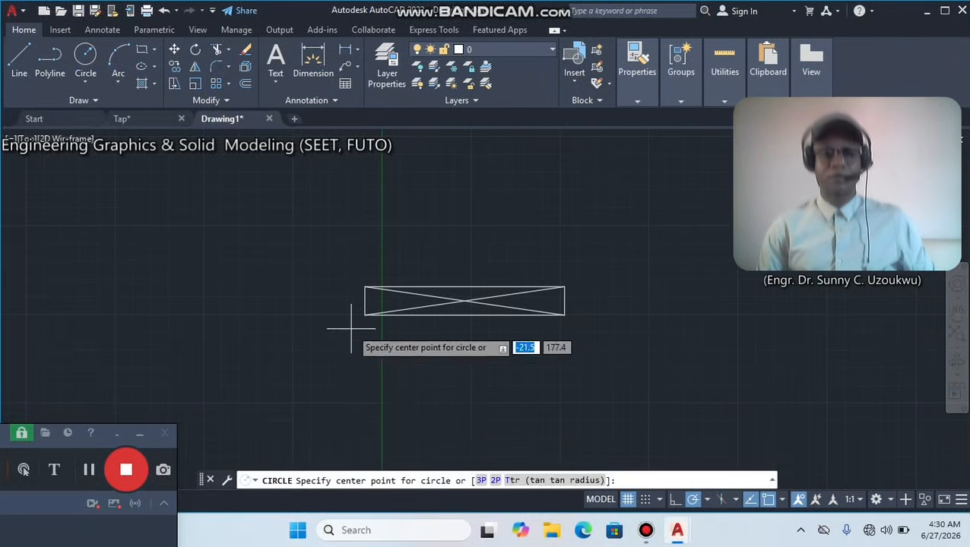
{"action": "left_click", "coordinate": [464, 301]}
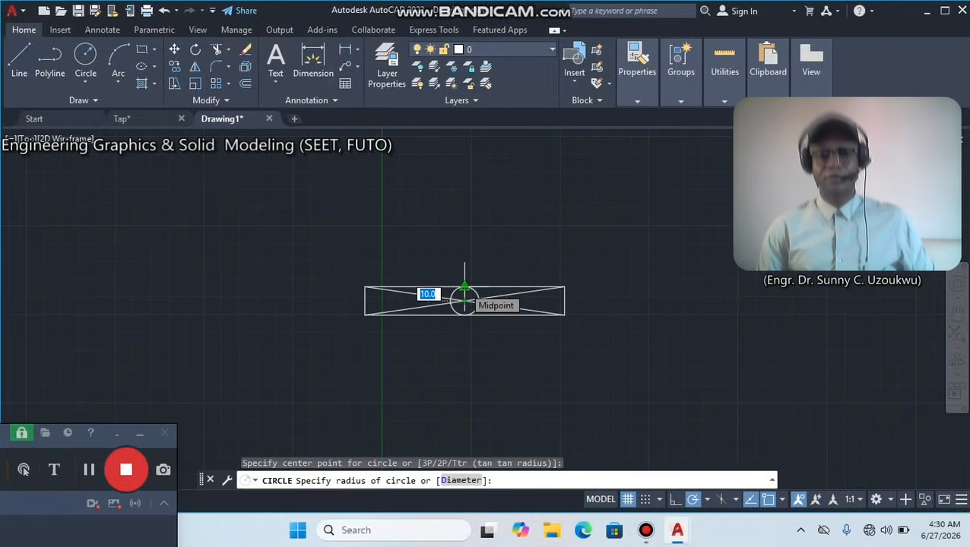
{"action": "left_click", "coordinate": [464, 289]}
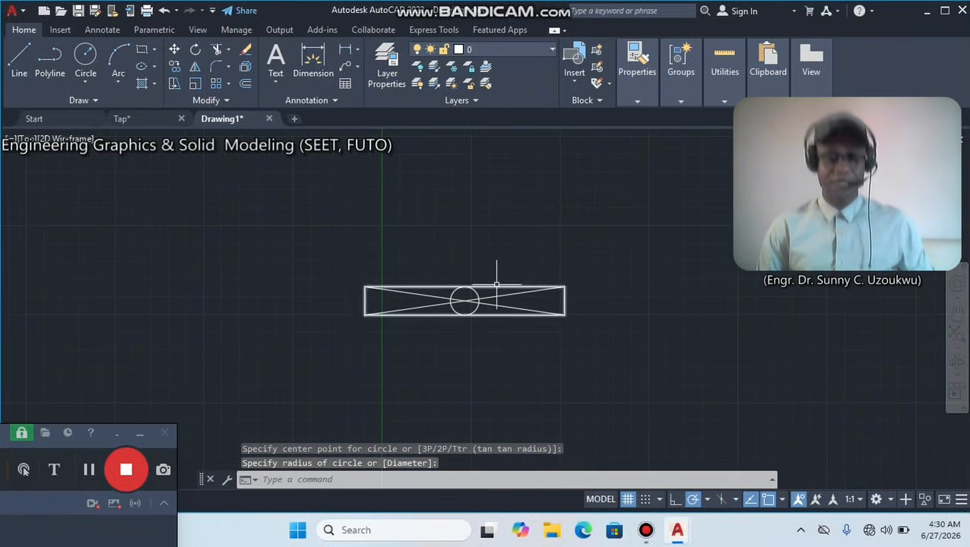
Trim away the rectangle's top and bottom edges on both sides of the circle.
{"action": "left_click", "coordinate": [220, 51]}
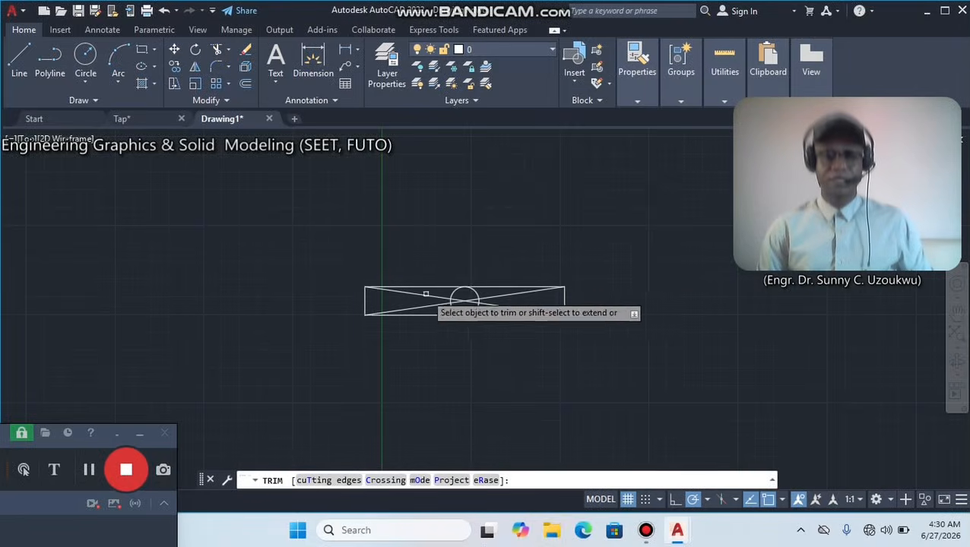
{"action": "left_click", "coordinate": [498, 288]}
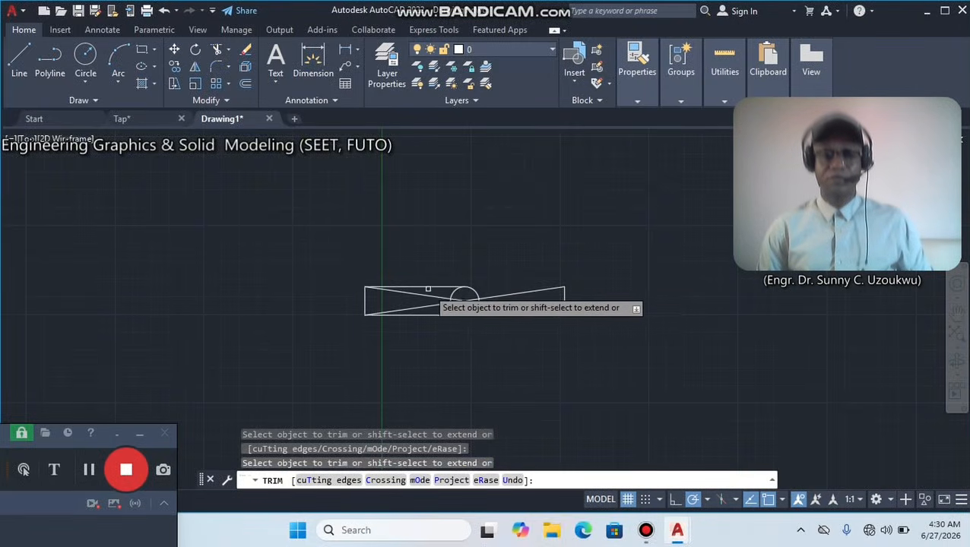
{"action": "left_click", "coordinate": [426, 288]}
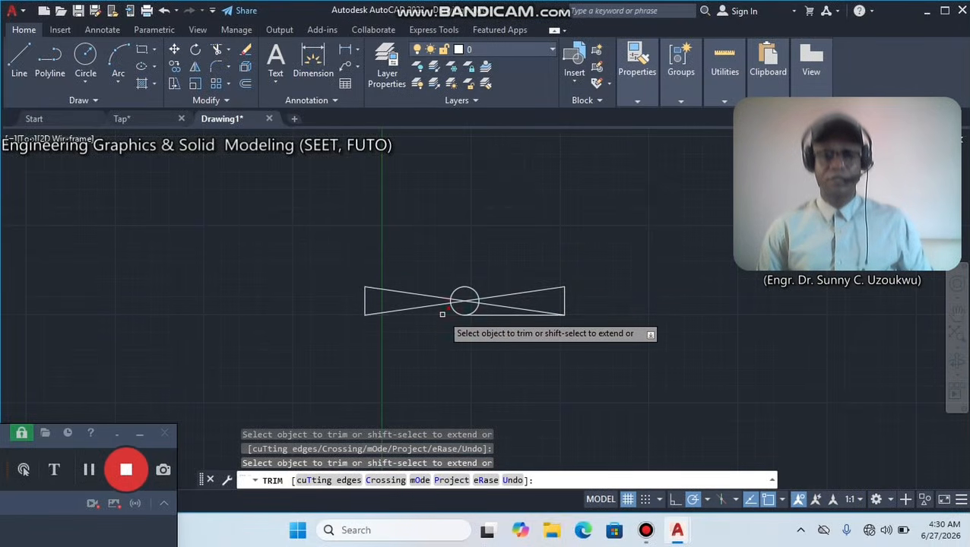
{"action": "left_click", "coordinate": [485, 318]}
{"action": "scroll", "coordinate": [483, 312], "scroll_direction": "up", "scroll_amount": 6}
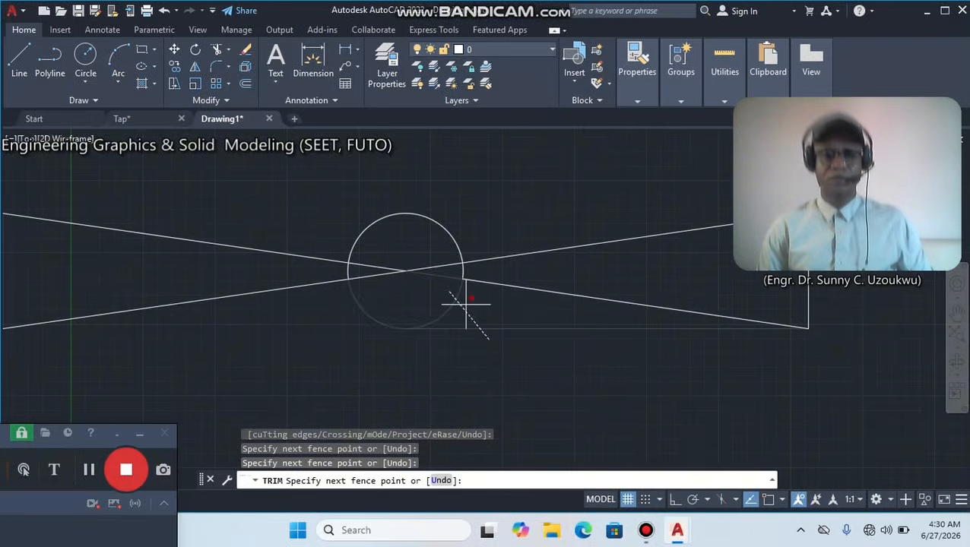
{"action": "key", "text": "Return"}
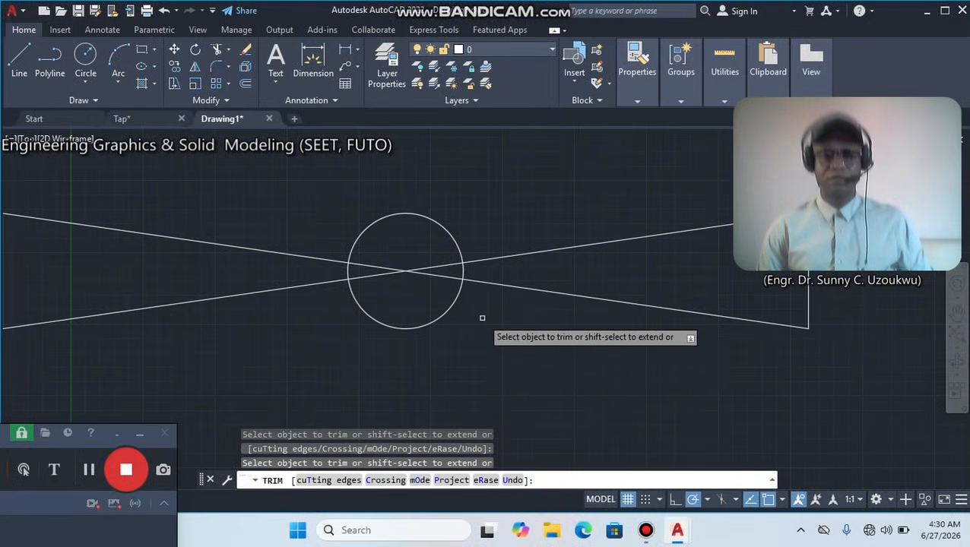
Trim the four diagonal line segments that lie inside the circle.
{"action": "left_click", "coordinate": [438, 276]}
{"action": "left_click", "coordinate": [430, 266]}
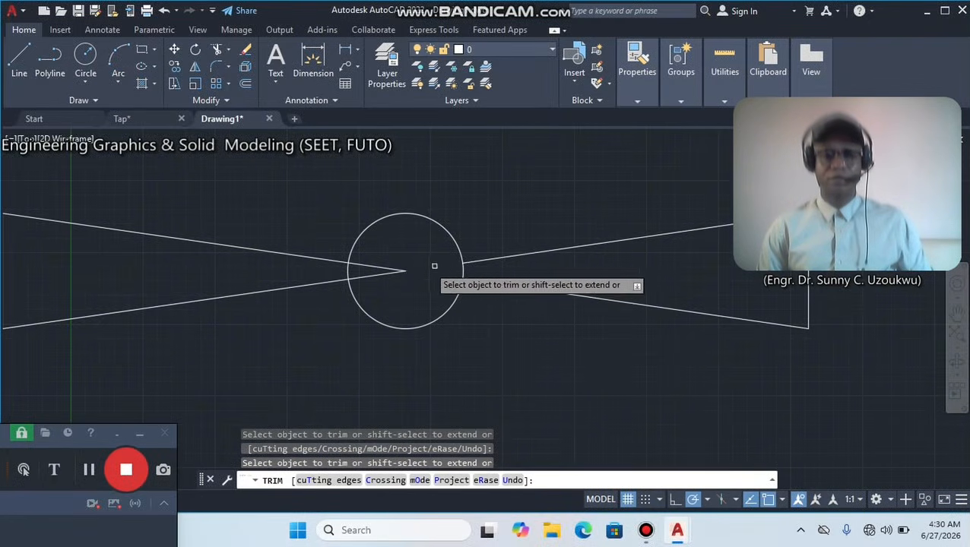
{"action": "left_click", "coordinate": [389, 268]}
{"action": "left_click", "coordinate": [383, 272]}
Trim the short circle arcs between the diagonals on the right and left sides, and finish the Trim command.
{"action": "left_click", "coordinate": [460, 272]}
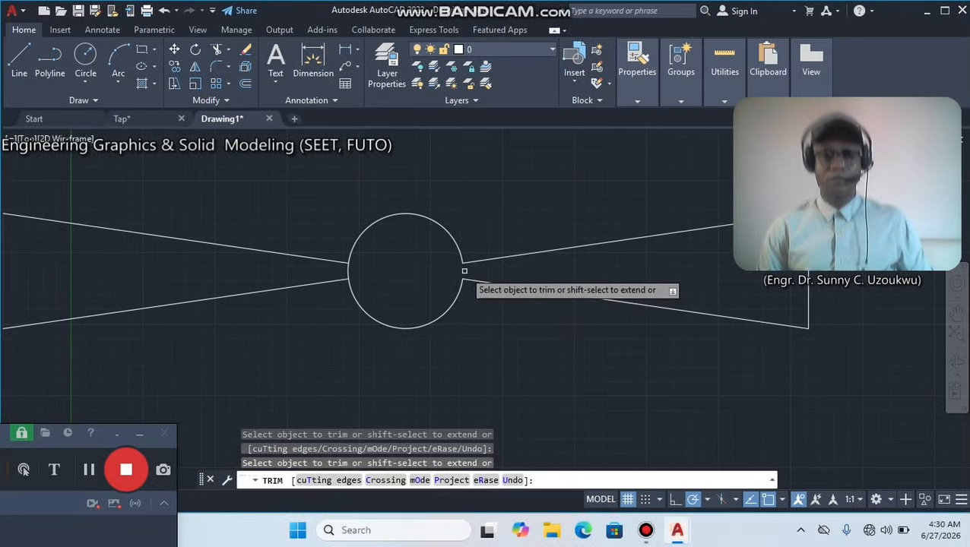
{"action": "left_click", "coordinate": [347, 271]}
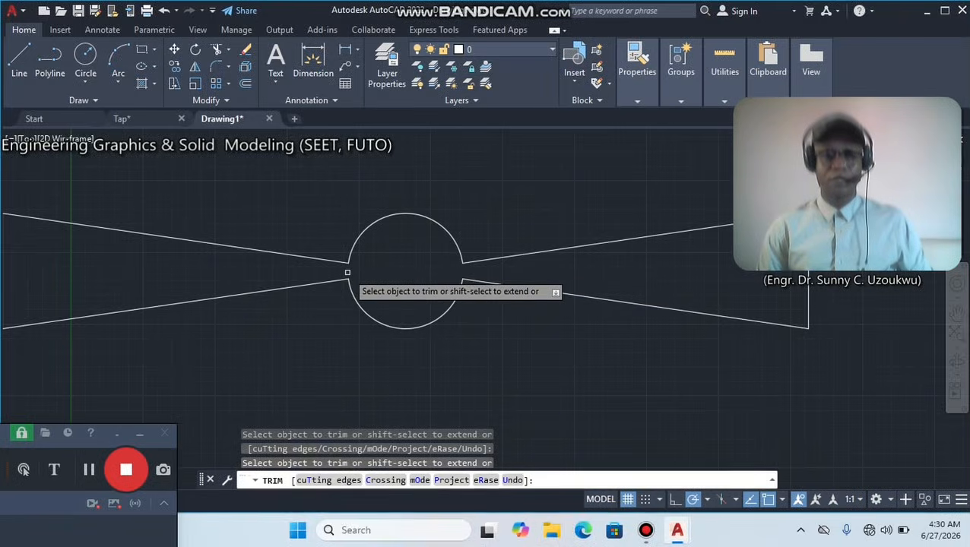
{"action": "right_click", "coordinate": [480, 198]}
{"action": "left_click", "coordinate": [495, 207]}
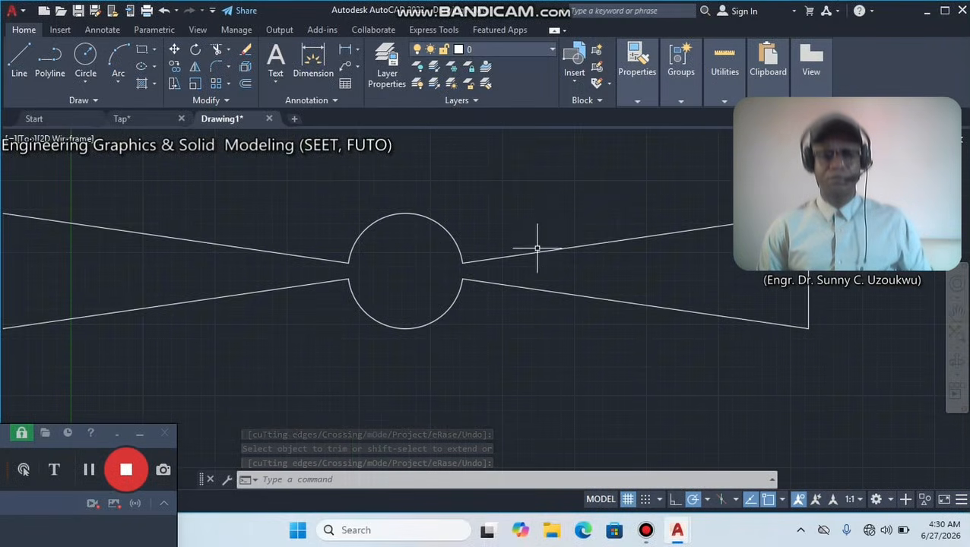
Draw a V of two connected lines across the circle's upper-left arc, its first leg about 5 units long and its tip inside the circle.
{"action": "scroll", "coordinate": [537, 249], "scroll_direction": "down", "scroll_amount": 4}
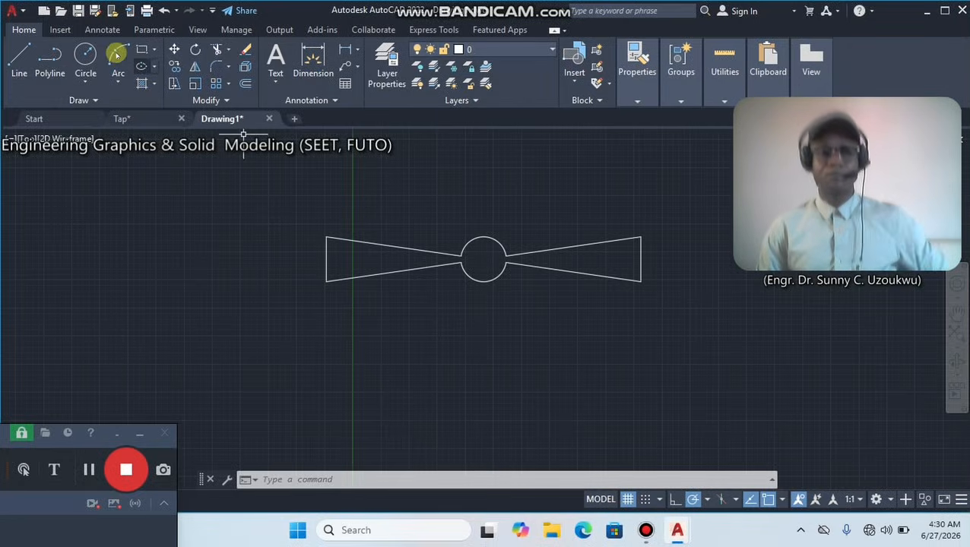
{"action": "left_click", "coordinate": [19, 60]}
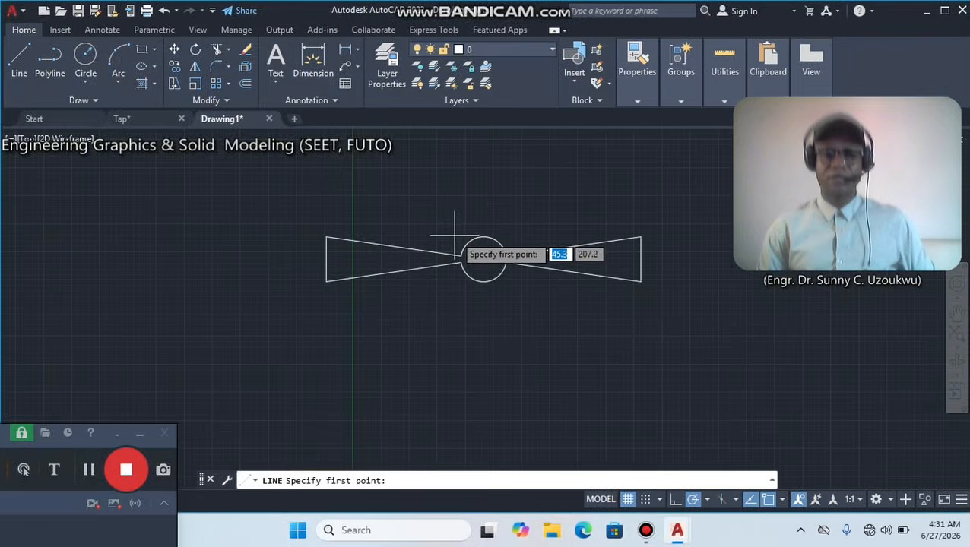
{"action": "scroll", "coordinate": [455, 238], "scroll_direction": "up", "scroll_amount": 6}
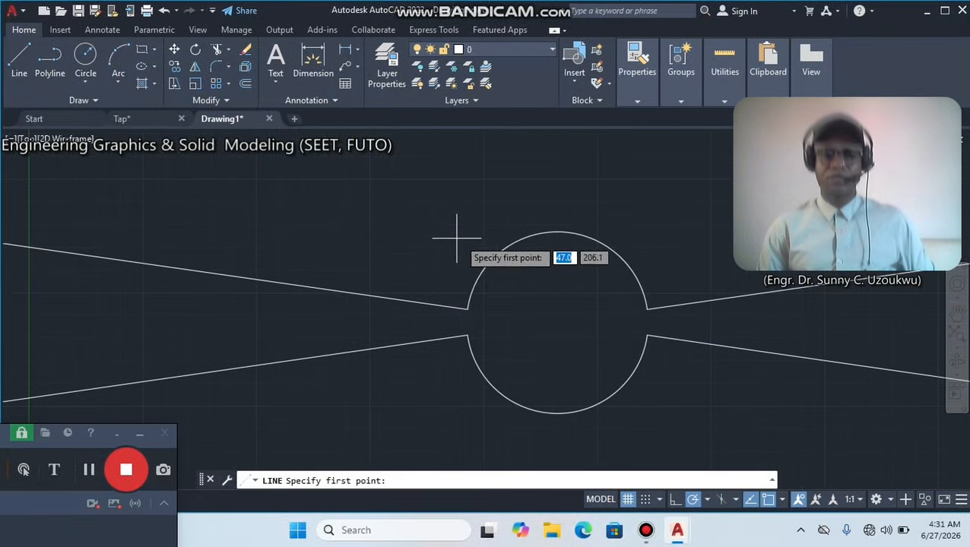
{"action": "left_click", "coordinate": [454, 280]}
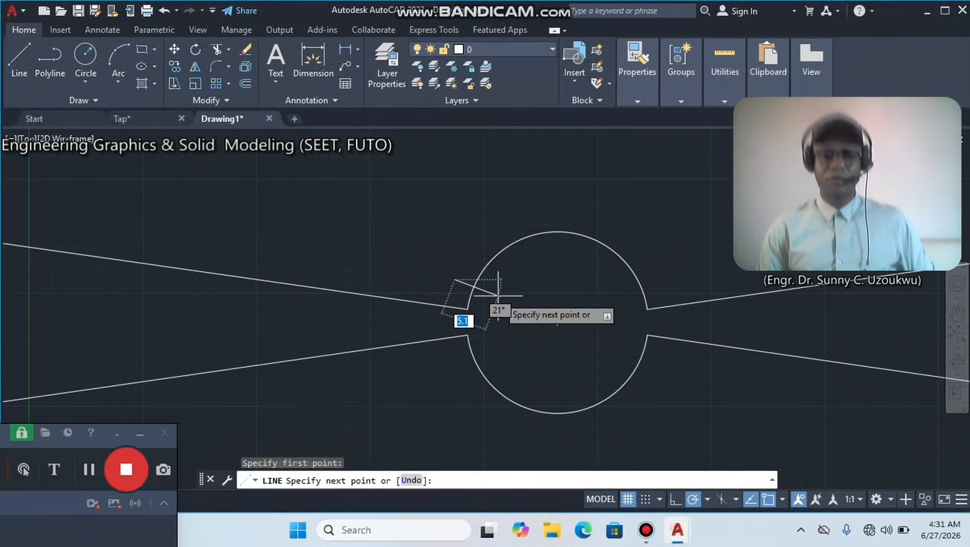
{"action": "left_click", "coordinate": [498, 291]}
{"action": "left_click", "coordinate": [487, 244]}
{"action": "right_click", "coordinate": [487, 190]}
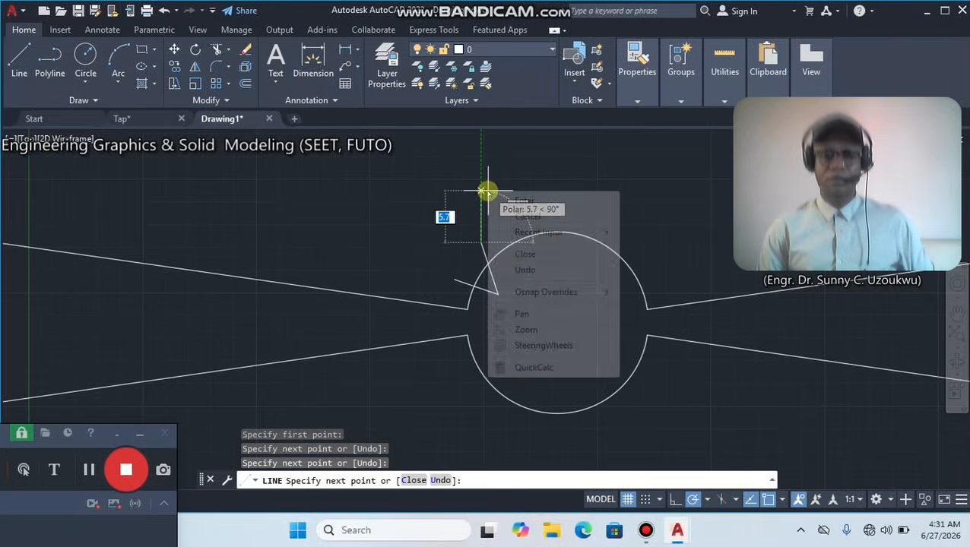
{"action": "left_click", "coordinate": [503, 201]}
Copy the two V lines once, up and to the right along the circle, so the copy also crosses the arc.
{"action": "left_click", "coordinate": [494, 301]}
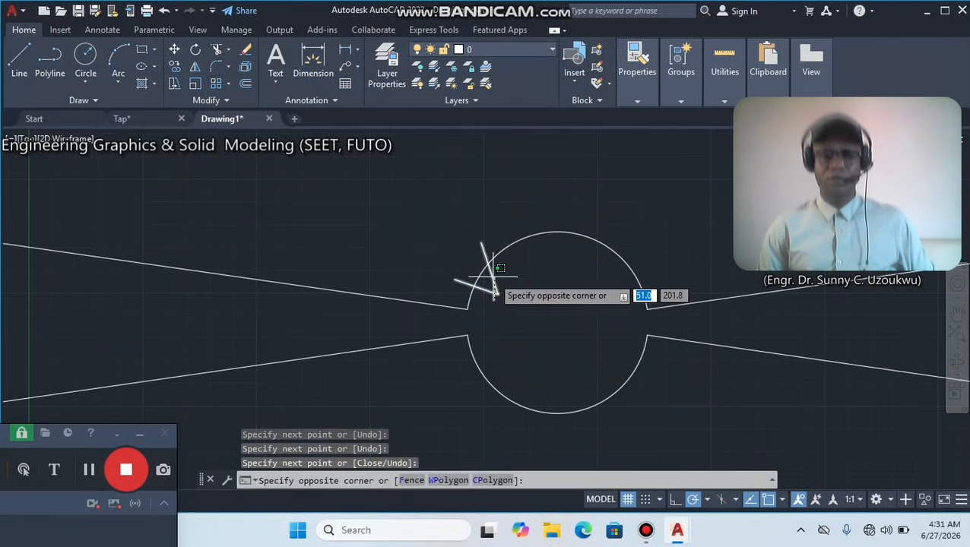
{"action": "left_click", "coordinate": [467, 263]}
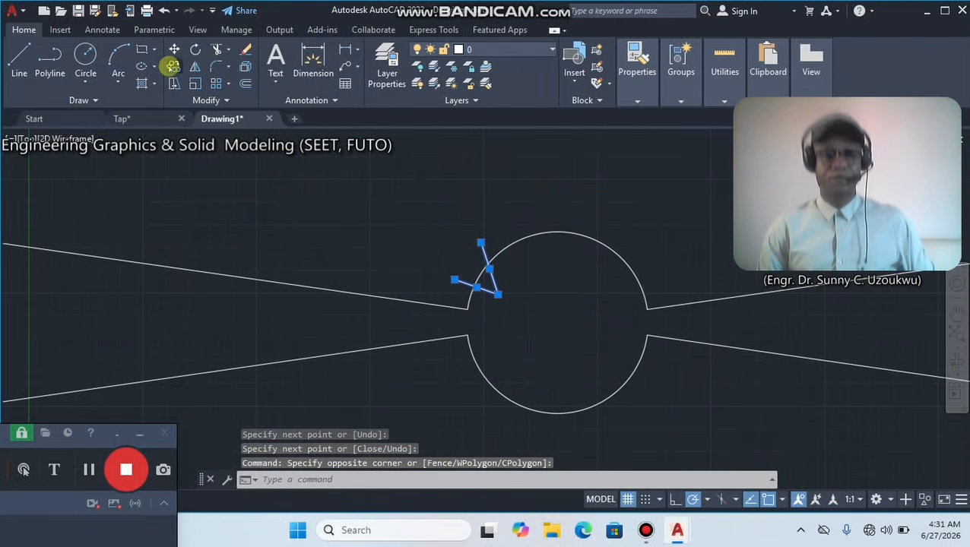
{"action": "left_click", "coordinate": [173, 66]}
{"action": "left_click", "coordinate": [530, 266]}
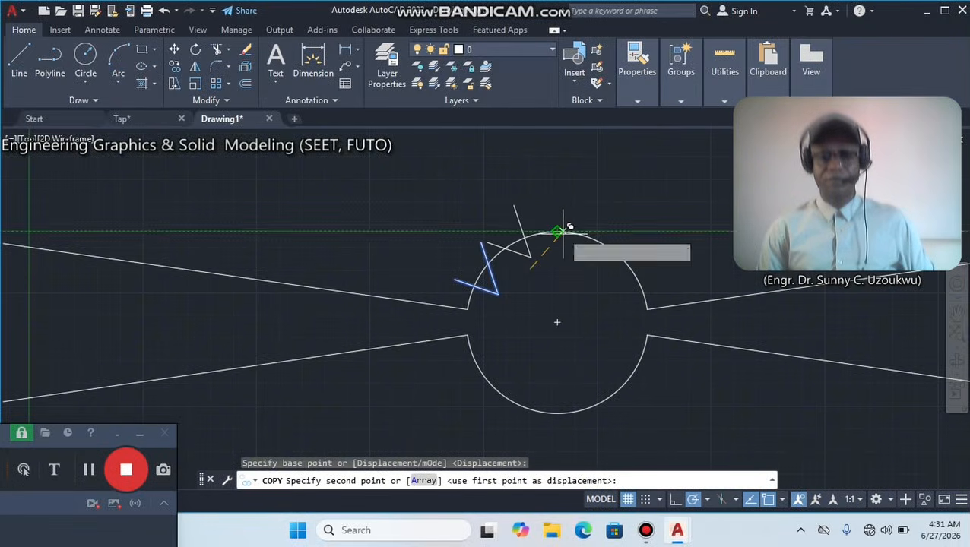
{"action": "left_click", "coordinate": [563, 228]}
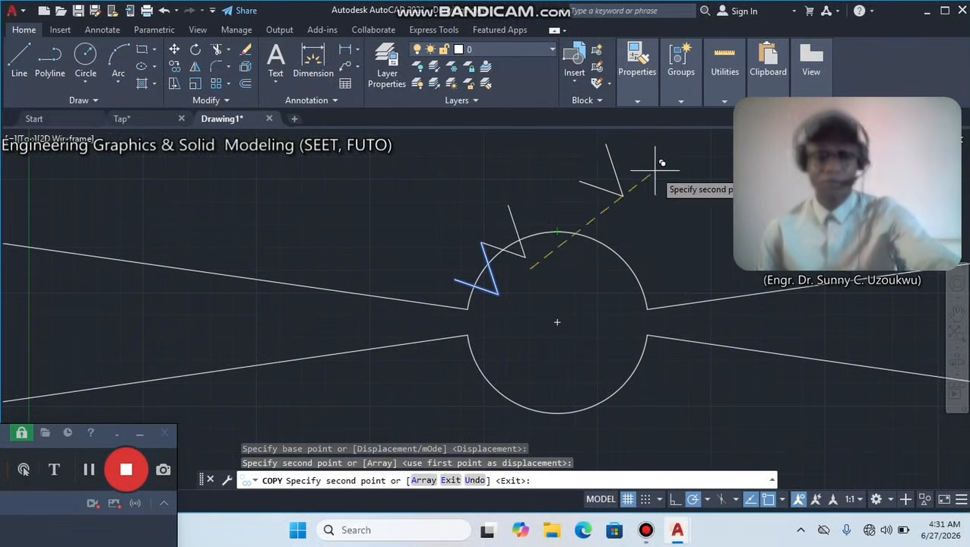
{"action": "key", "text": "Escape"}
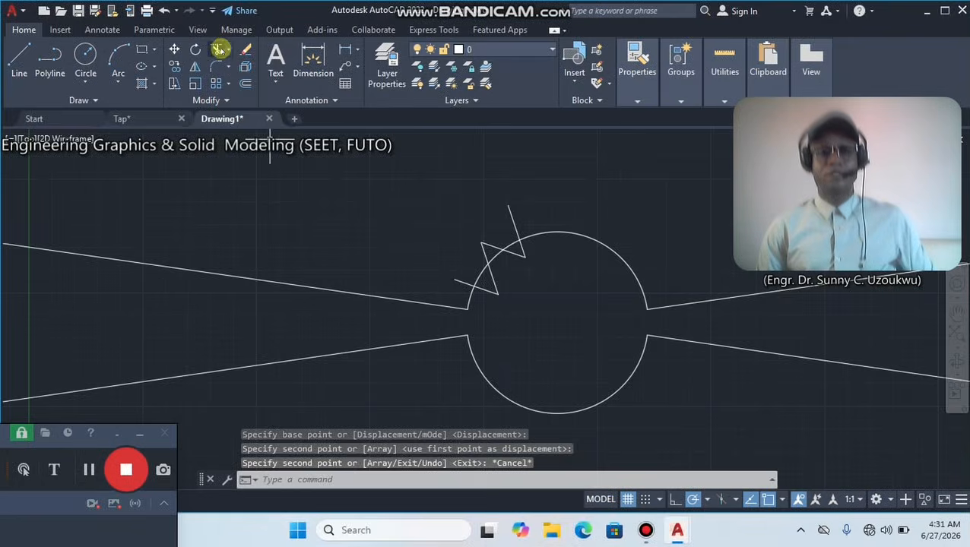
Trim the V line ends outside the circle and the arc pieces across both V openings to form two notches.
{"action": "left_click", "coordinate": [219, 48]}
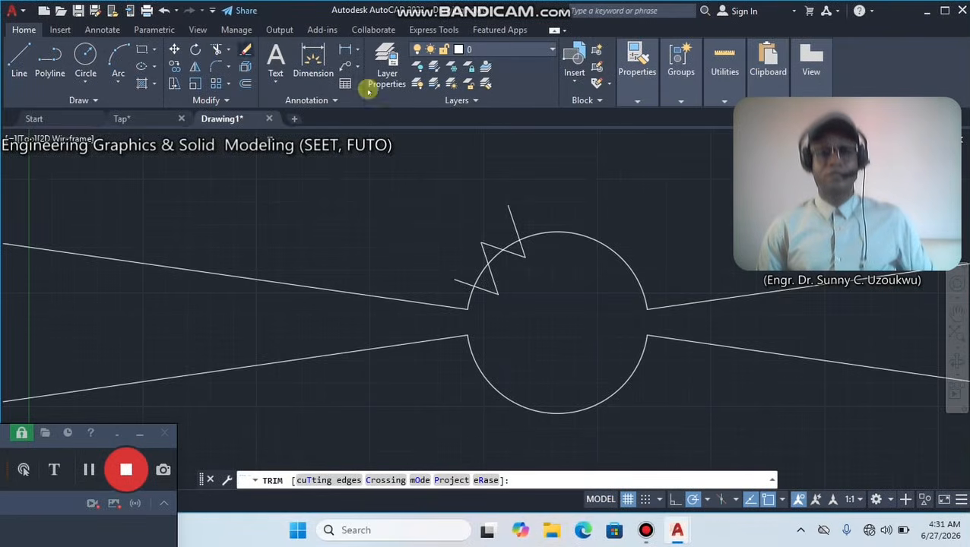
{"action": "left_click", "coordinate": [511, 213]}
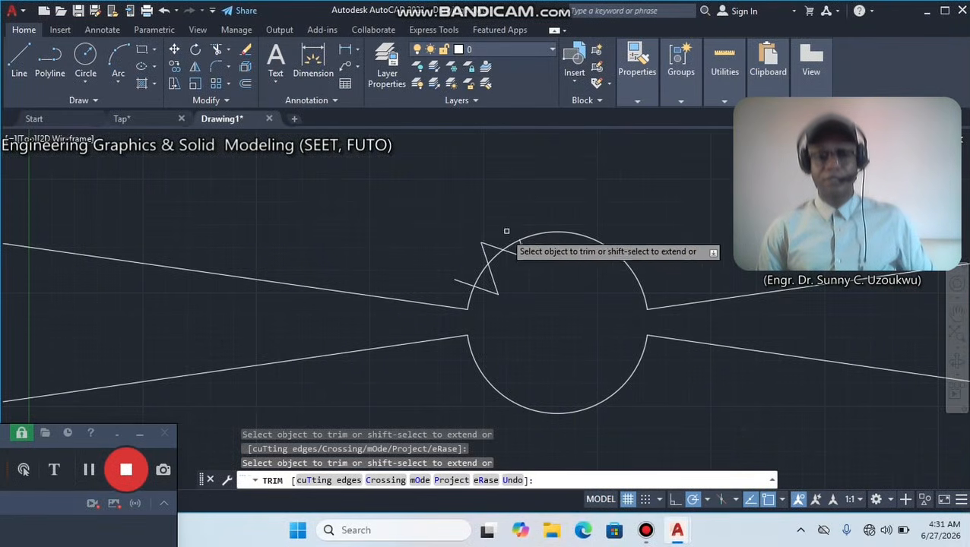
{"action": "left_click", "coordinate": [457, 284]}
{"action": "left_click", "coordinate": [476, 276]}
{"action": "key", "text": "Return"}
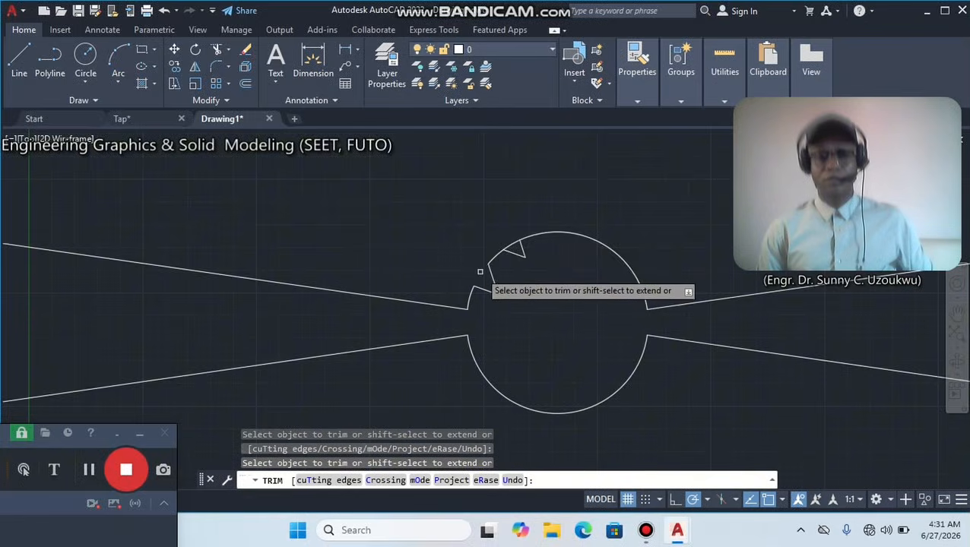
{"action": "right_click", "coordinate": [516, 173]}
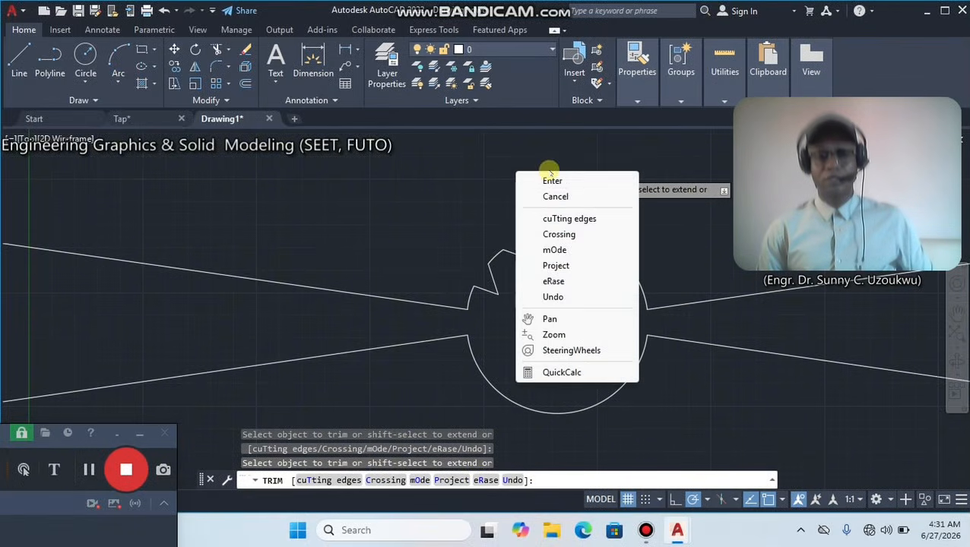
{"action": "left_click", "coordinate": [551, 180]}
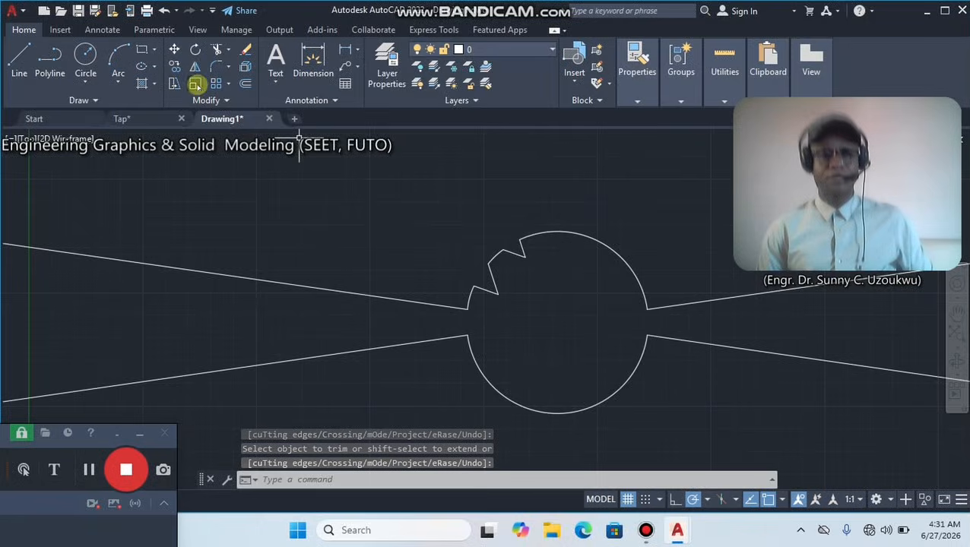
Mirror the two upper-left notches across the vertical line from the circle's top to its centre, keeping the source objects.
{"action": "left_click", "coordinate": [195, 67]}
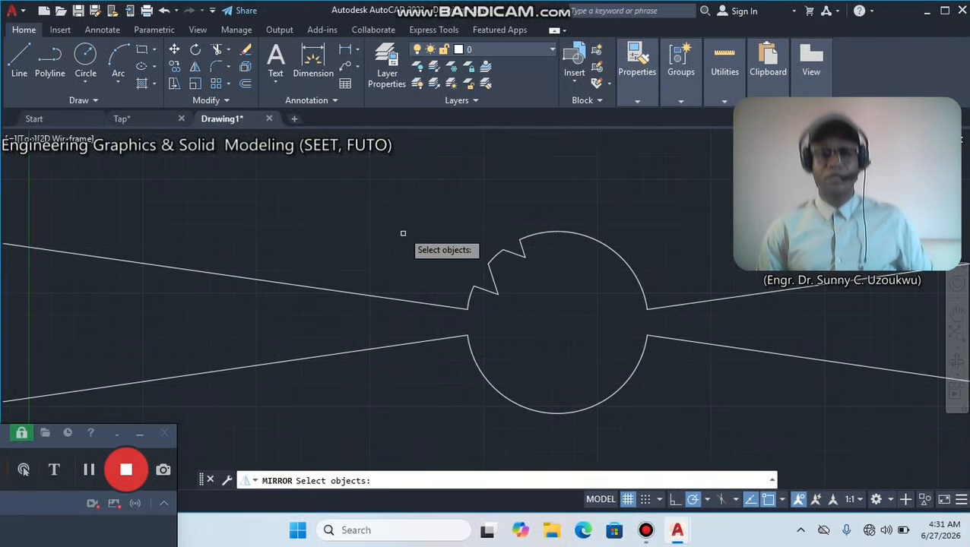
{"action": "left_click", "coordinate": [434, 180]}
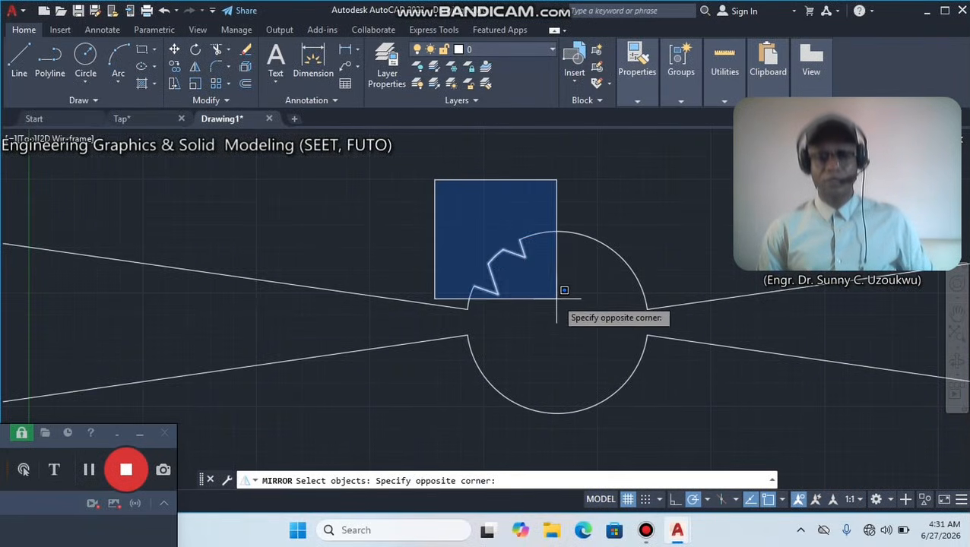
{"action": "left_click", "coordinate": [564, 286]}
{"action": "key", "text": "Return"}
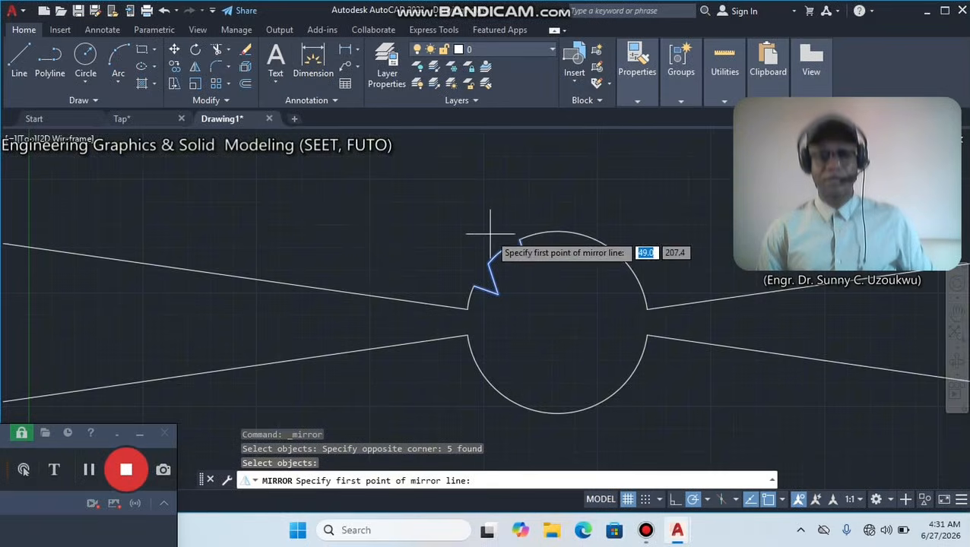
{"action": "left_click", "coordinate": [557, 231]}
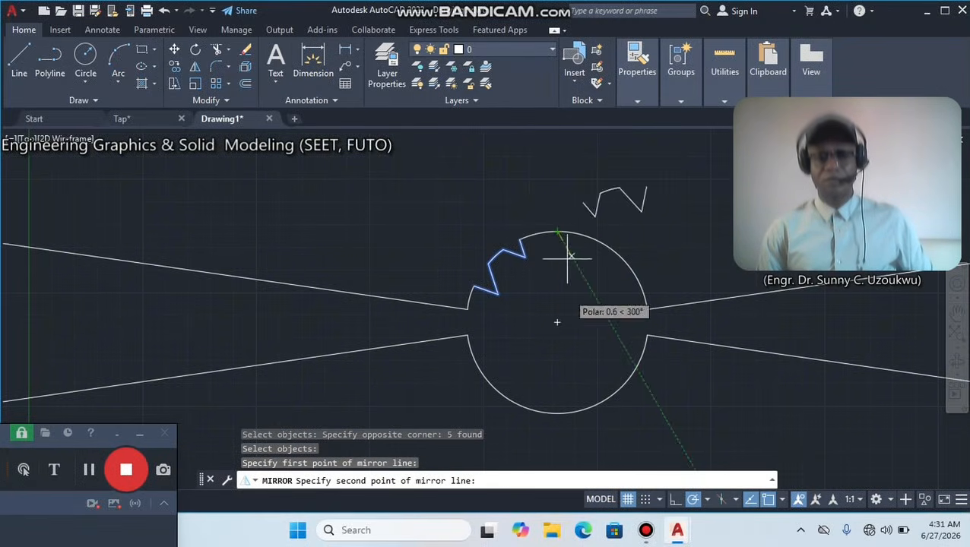
{"action": "left_click", "coordinate": [558, 322]}
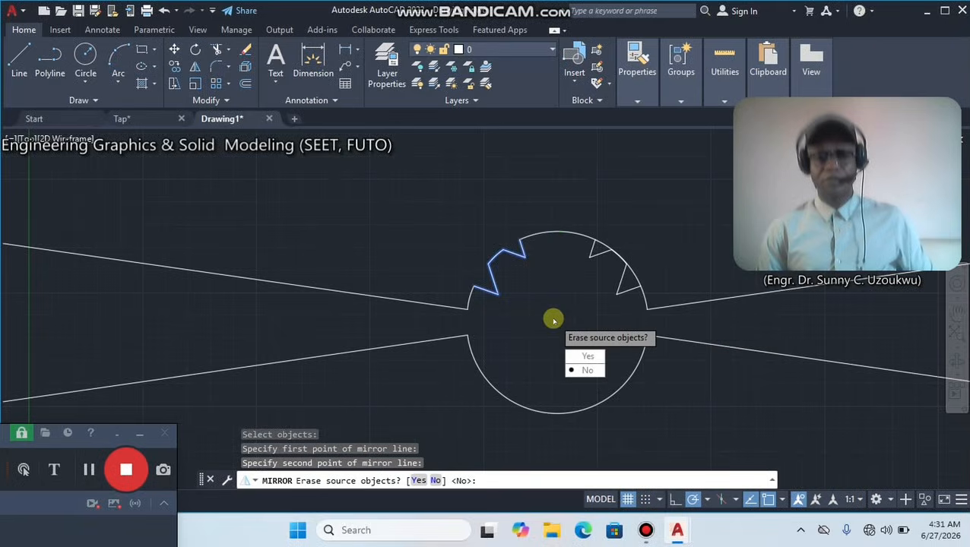
{"action": "left_click", "coordinate": [582, 370]}
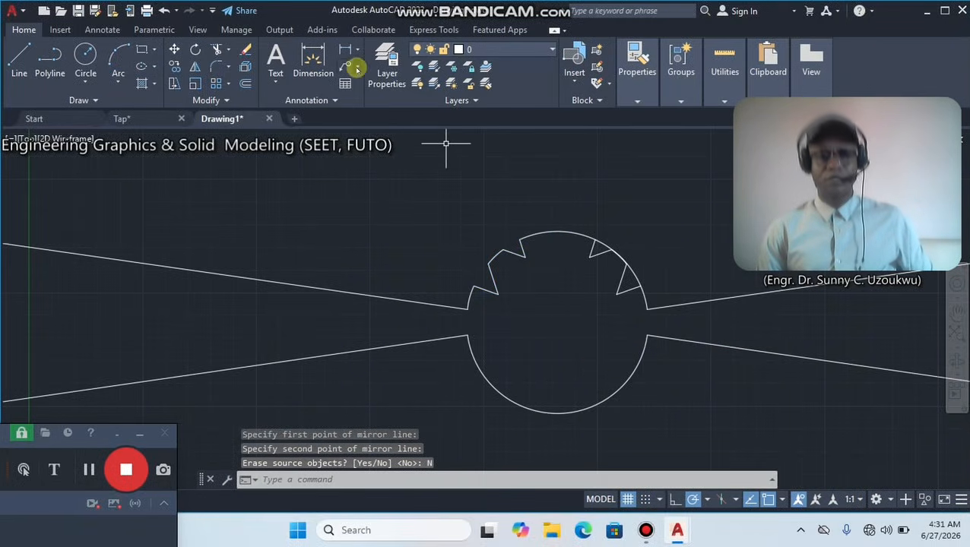
Trim the circle arc pieces that close the two mirrored notches on the upper right.
{"action": "left_click", "coordinate": [217, 51]}
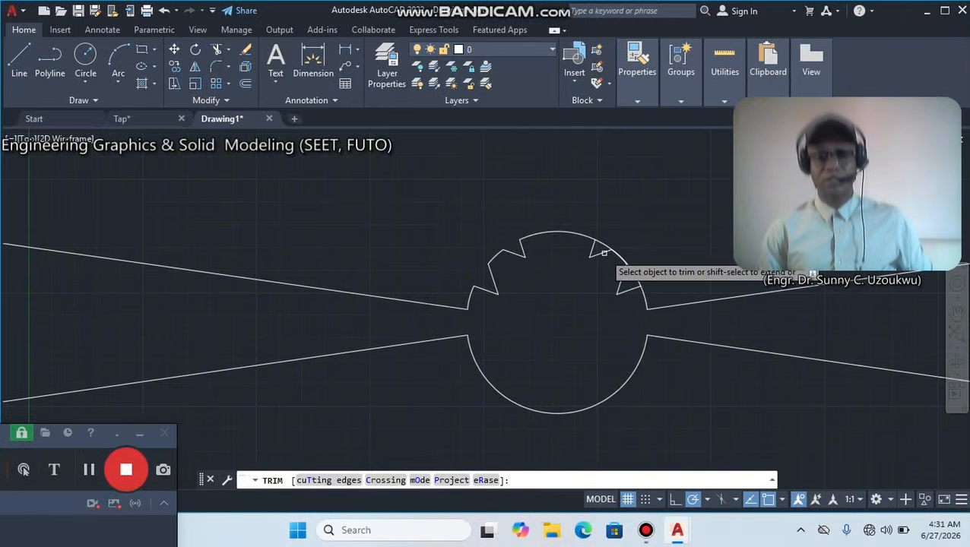
{"action": "right_click", "coordinate": [619, 191]}
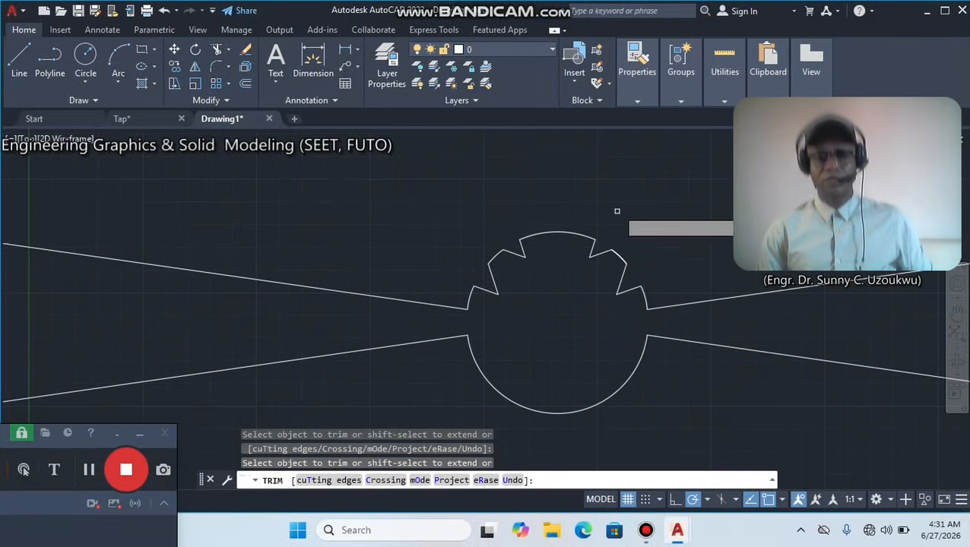
{"action": "left_click", "coordinate": [647, 202]}
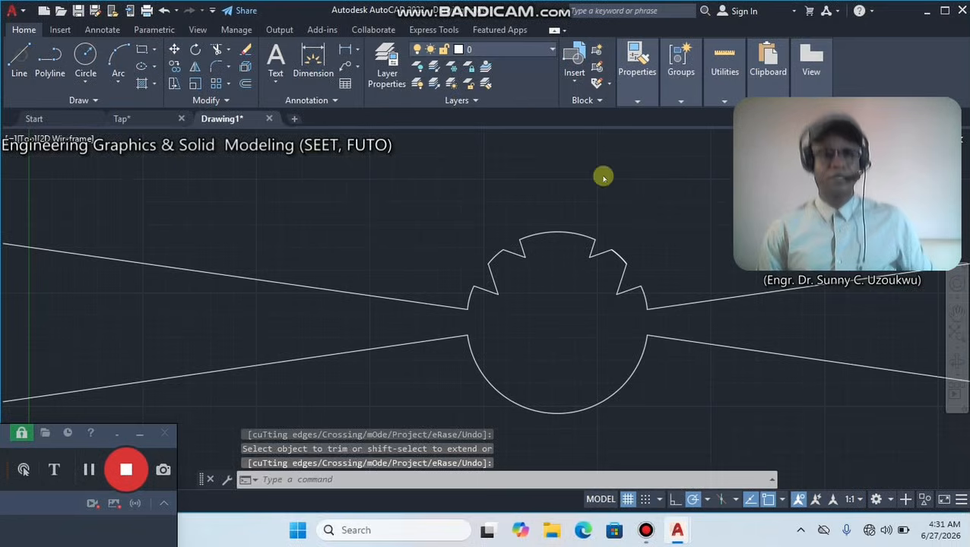
Draw a V of two connected lines across the top of the circle, with its tip inside near the vertical centre line.
{"action": "type", "text": "l"}
{"action": "key", "text": "Return"}
{"action": "left_click", "coordinate": [533, 223]}
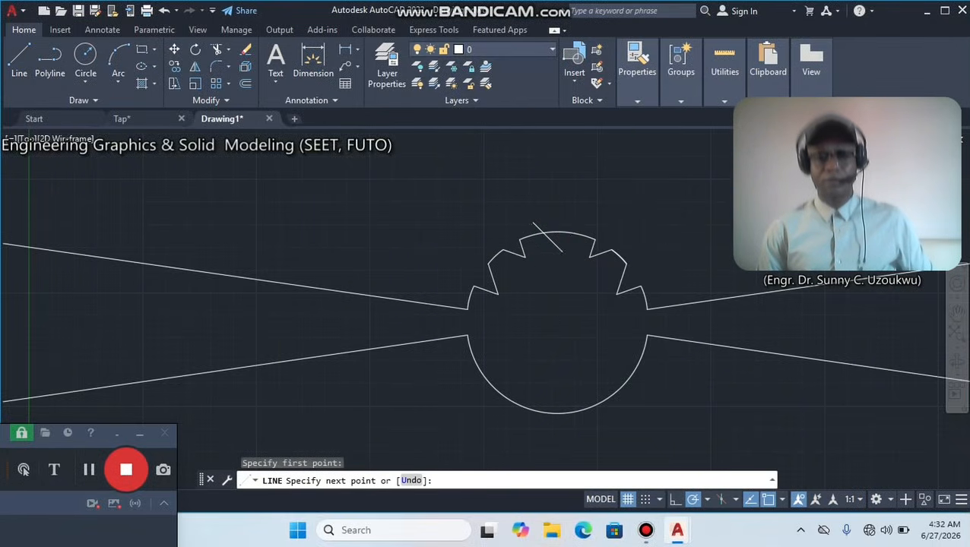
{"action": "left_click", "coordinate": [562, 252]}
{"action": "left_click", "coordinate": [583, 206]}
{"action": "right_click", "coordinate": [601, 177]}
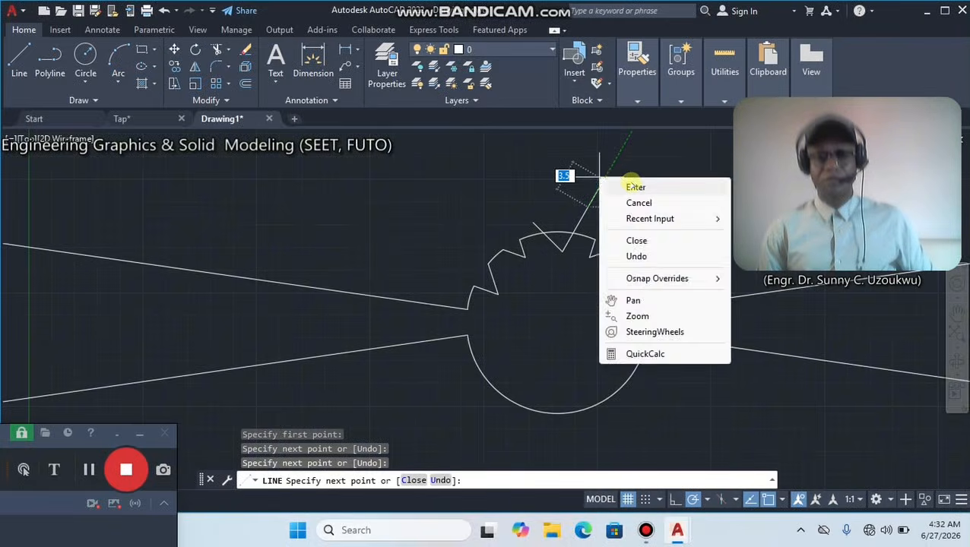
{"action": "left_click", "coordinate": [630, 187]}
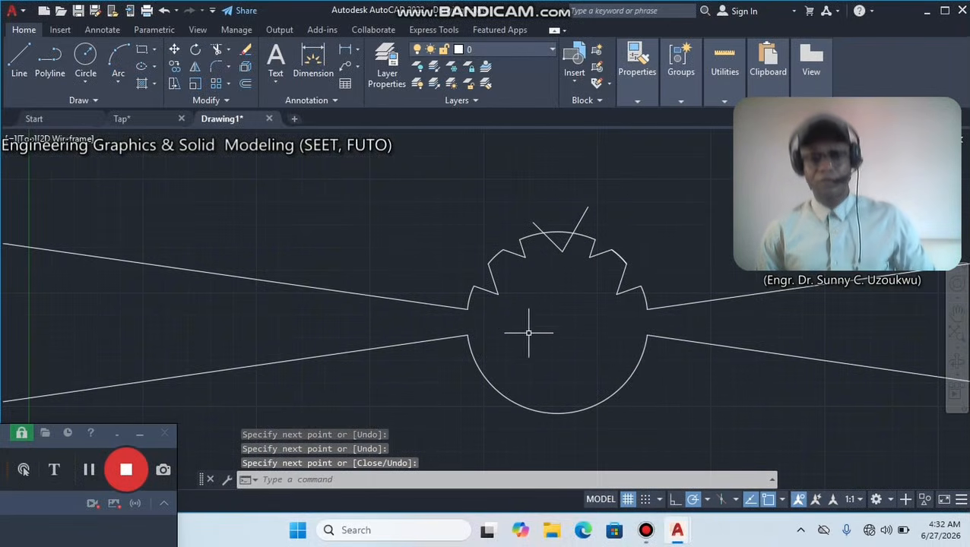
{"action": "left_click", "coordinate": [90, 469]}
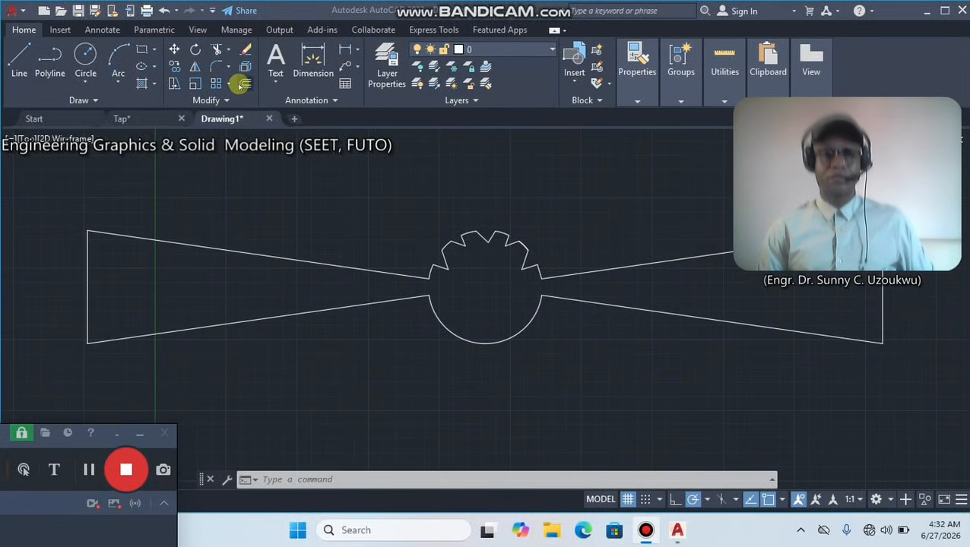
Mirror the notched upper half of the circle across the line joining the midpoints of the handle's end edges, keeping the source objects.
{"action": "left_click", "coordinate": [399, 180]}
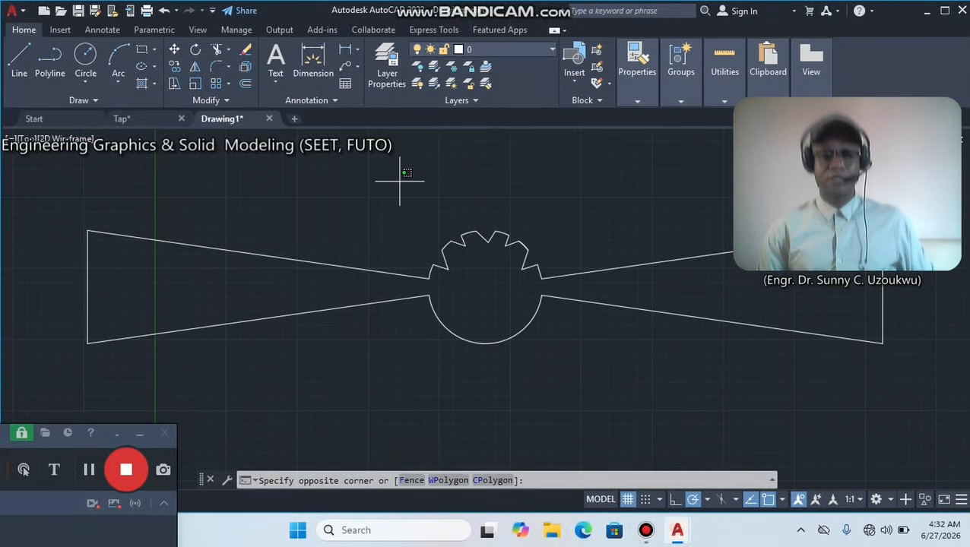
{"action": "left_click", "coordinate": [590, 282]}
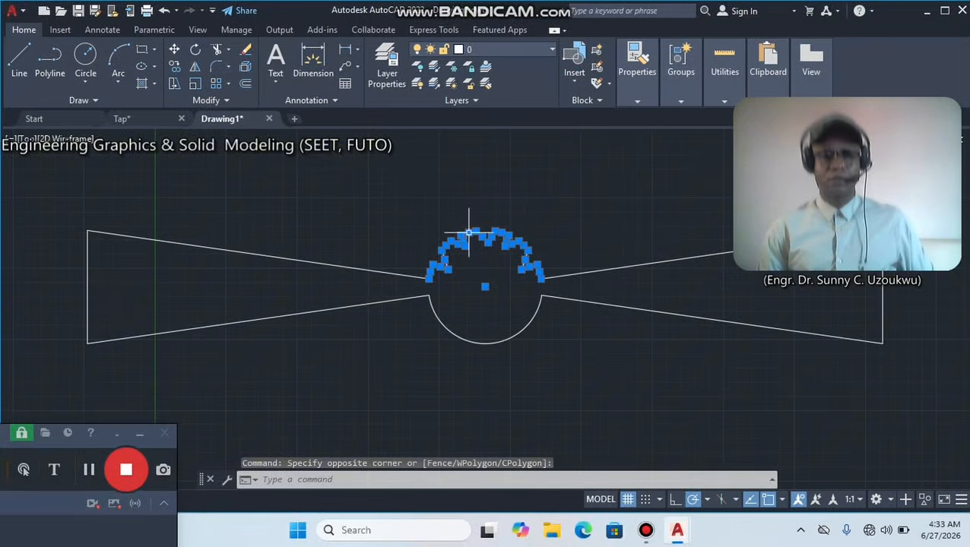
{"action": "left_click", "coordinate": [195, 69]}
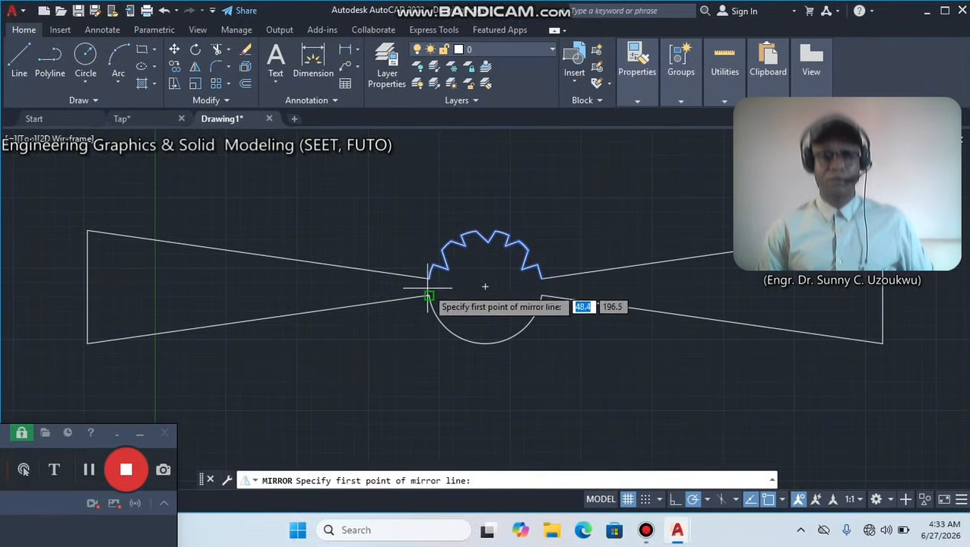
{"action": "left_click", "coordinate": [88, 286]}
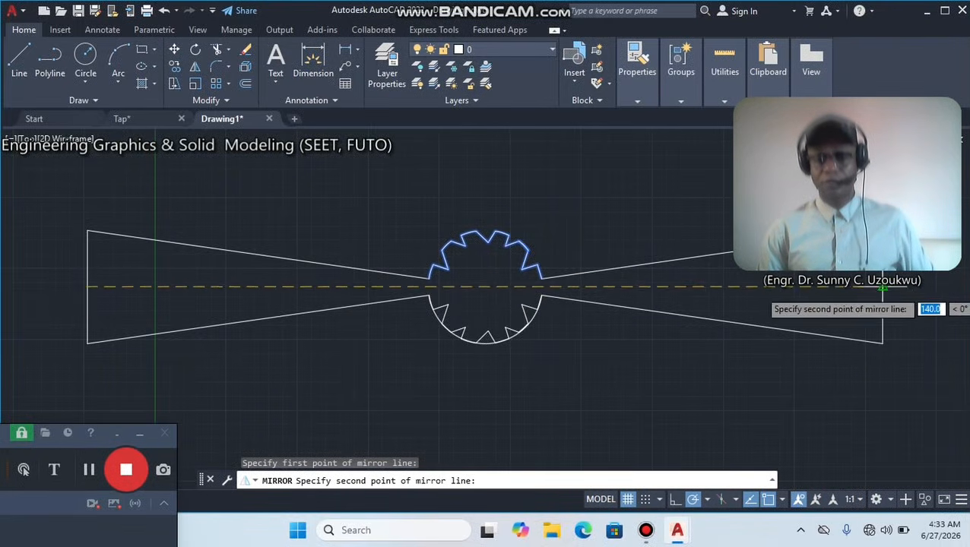
{"action": "left_click", "coordinate": [883, 288]}
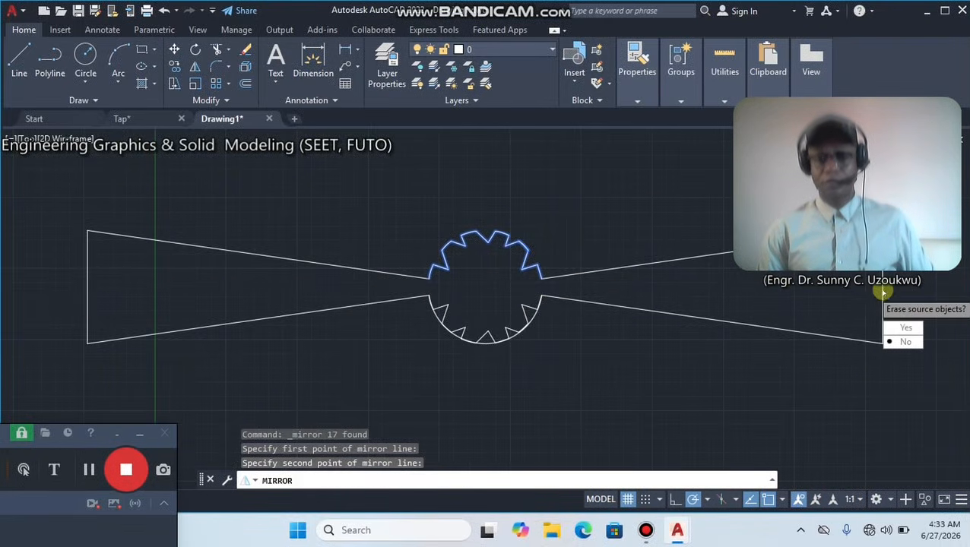
{"action": "left_click", "coordinate": [901, 341]}
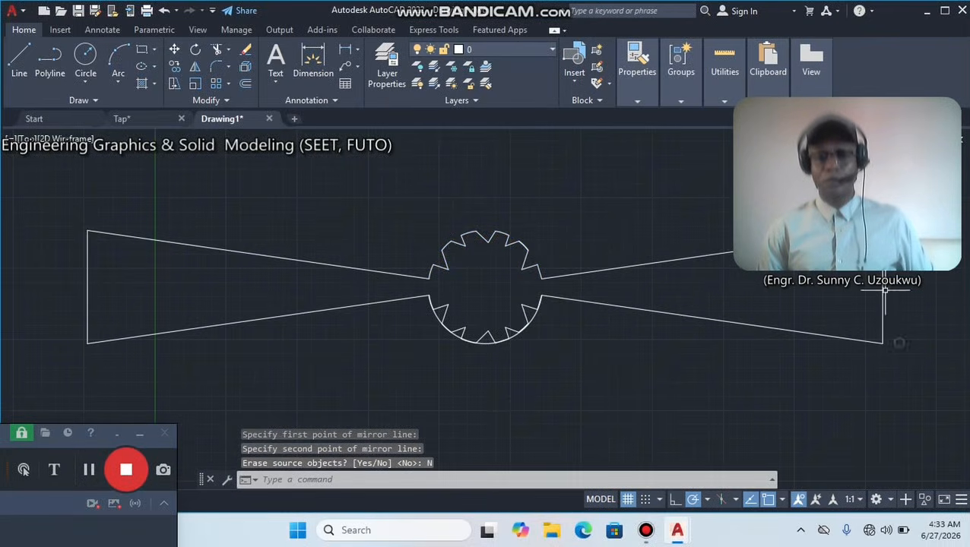
Delete the remaining lower arc of the central circle so that only the mirrored notches form its lower half.
{"action": "left_click", "coordinate": [487, 341]}
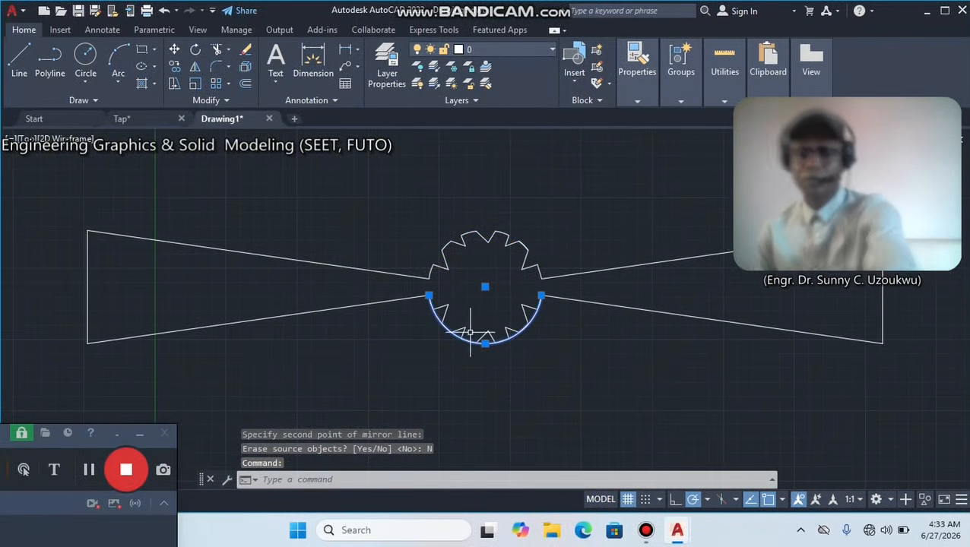
{"action": "key", "text": "Delete"}
{"action": "scroll", "coordinate": [464, 294], "scroll_direction": "down", "scroll_amount": 2}
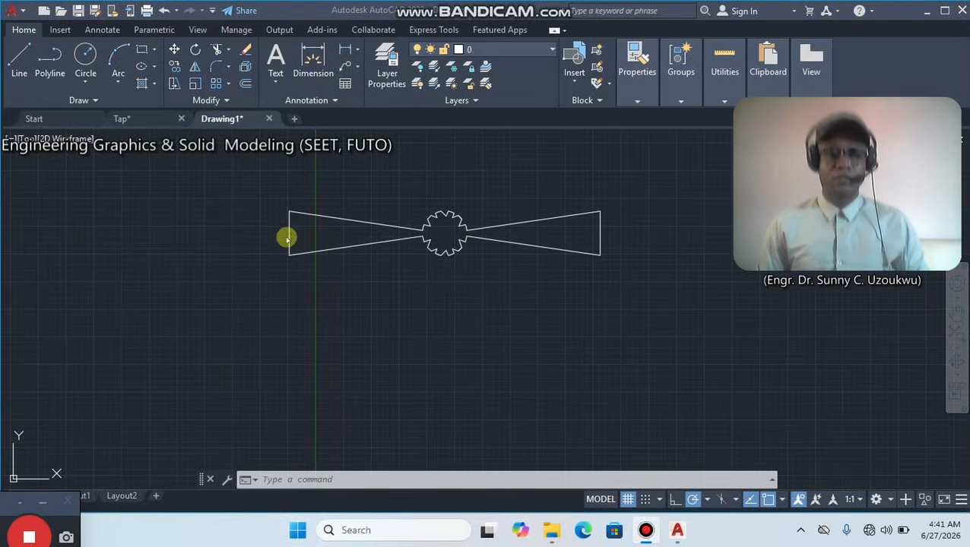
Examine the handle's arm ends and the stem below it in the finished Tap drawing, and return to Drawing1.
{"action": "scroll", "coordinate": [287, 238], "scroll_direction": "up", "scroll_amount": 4}
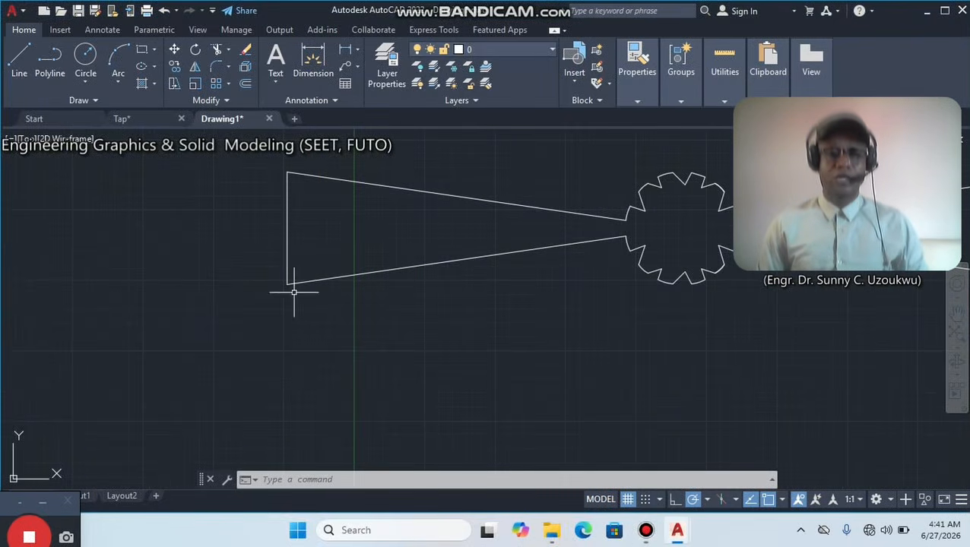
{"action": "mouse_move", "coordinate": [320, 218]}
{"action": "middle_mouse_down"}
{"action": "mouse_move", "coordinate": [242, 383]}
{"action": "mouse_move", "coordinate": [204, 308]}
{"action": "middle_mouse_up"}
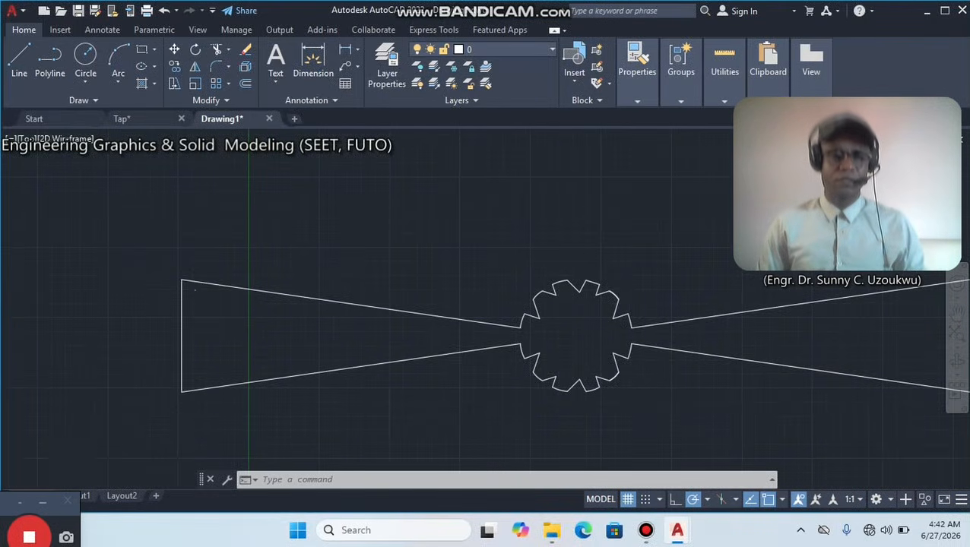
{"action": "scroll", "coordinate": [176, 288], "scroll_direction": "up", "scroll_amount": 4}
{"action": "scroll", "coordinate": [197, 280], "scroll_direction": "up", "scroll_amount": 2}
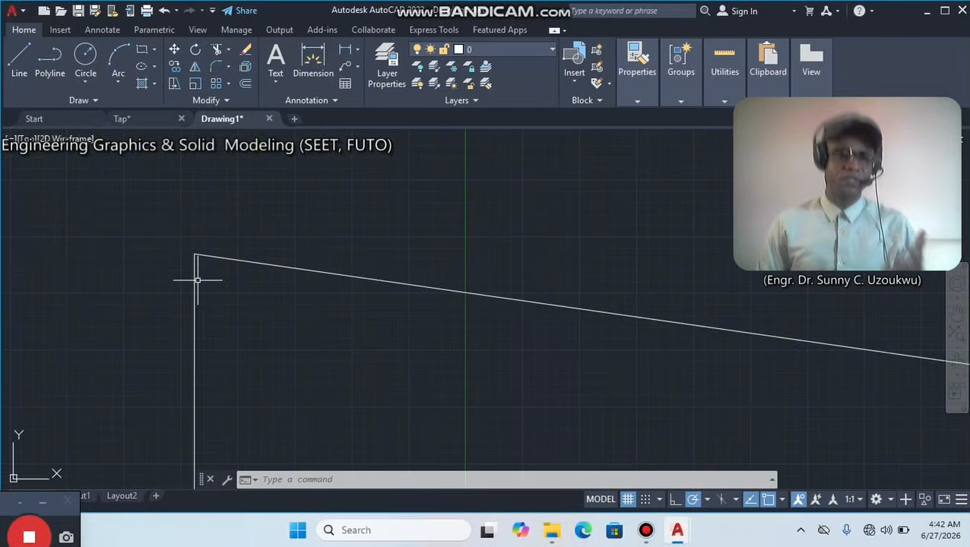
{"action": "scroll", "coordinate": [250, 331], "scroll_direction": "down", "scroll_amount": 6}
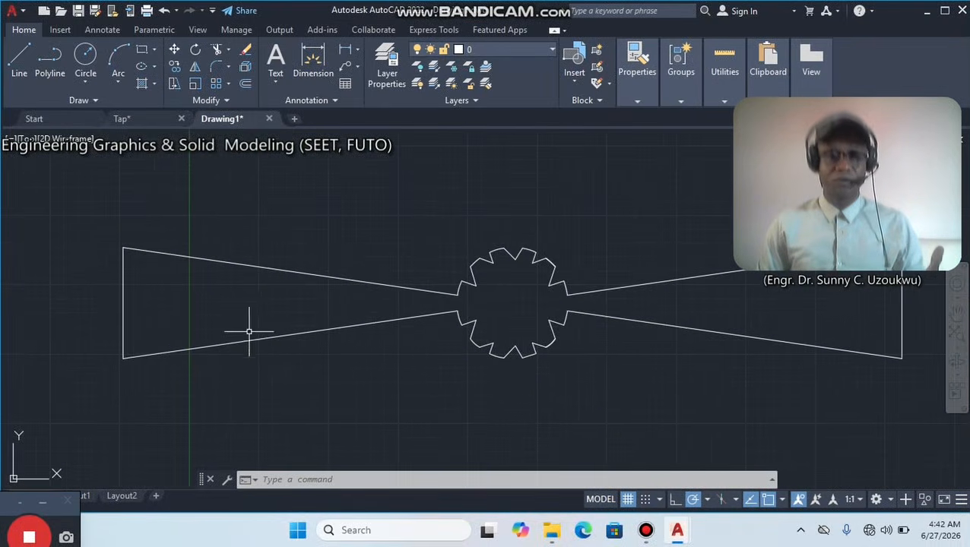
{"action": "left_click", "coordinate": [149, 119]}
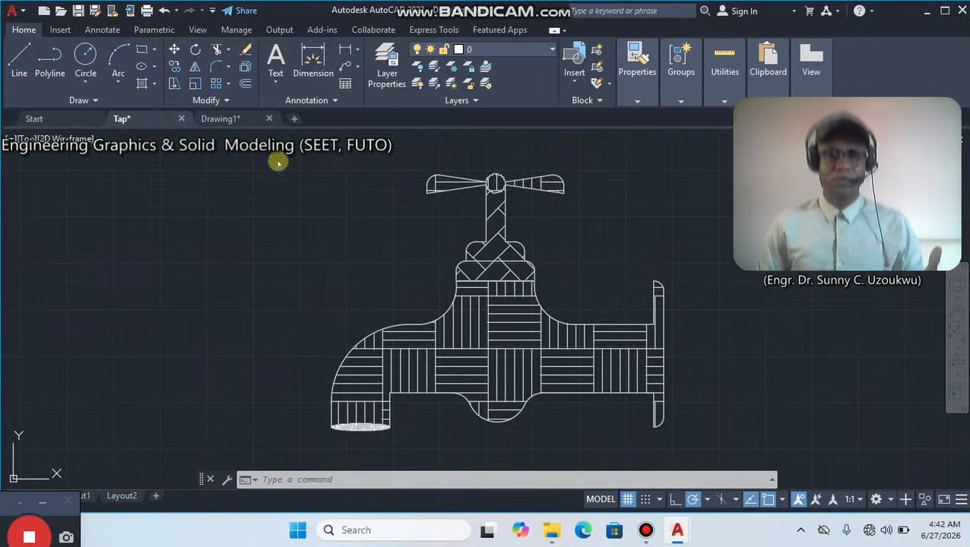
{"action": "scroll", "coordinate": [443, 168], "scroll_direction": "up", "scroll_amount": 3}
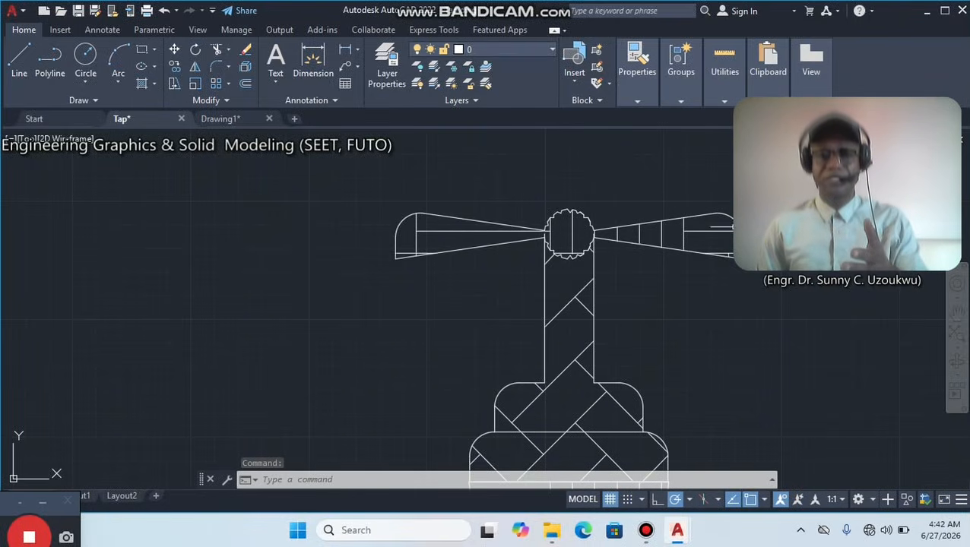
{"action": "left_click", "coordinate": [219, 120]}
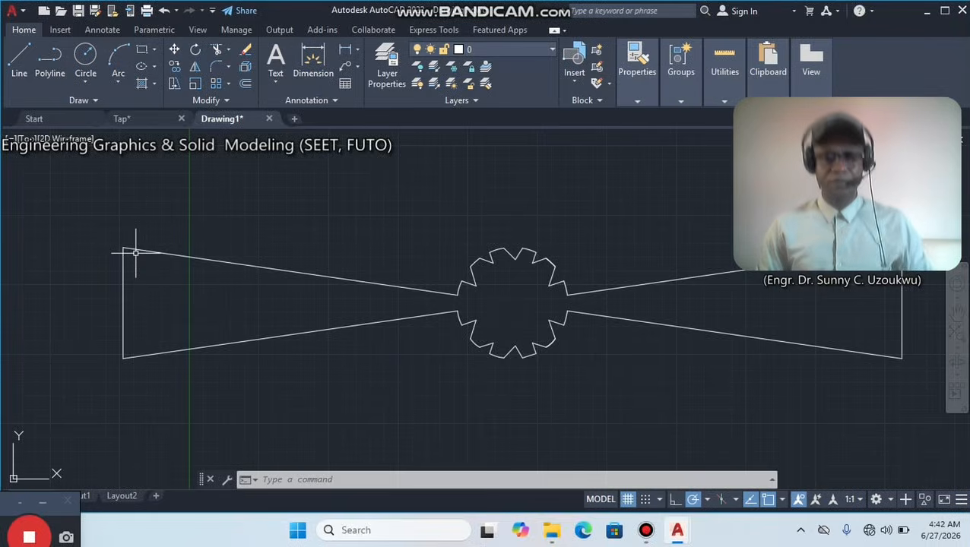
Fillet the upper outer corner of the handle's left arm with a radius of 10.
{"action": "left_click", "coordinate": [217, 68]}
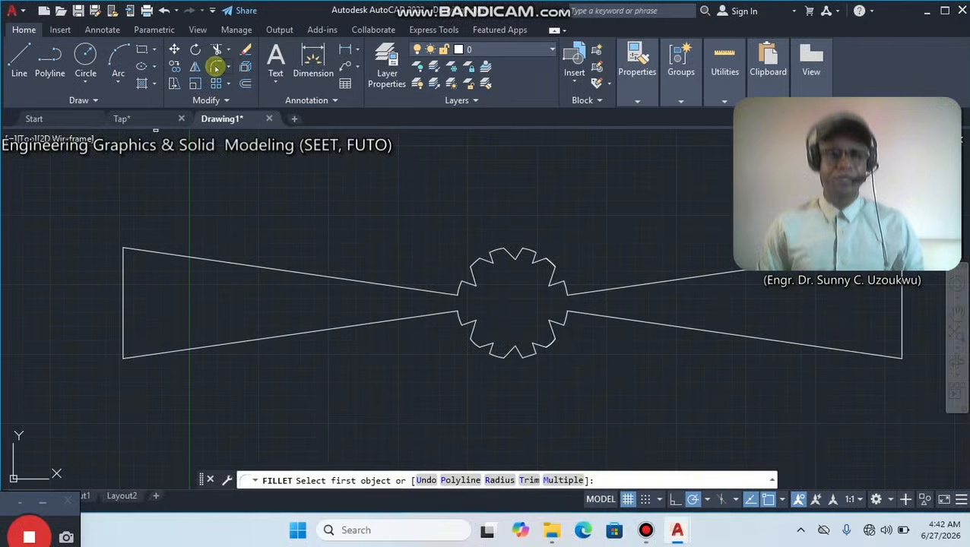
{"action": "right_click", "coordinate": [258, 189]}
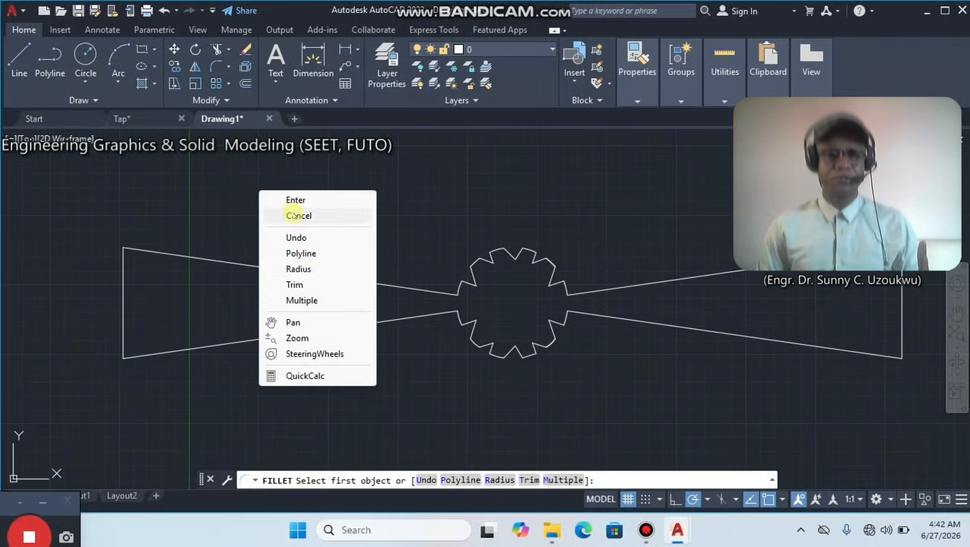
{"action": "left_click", "coordinate": [298, 269]}
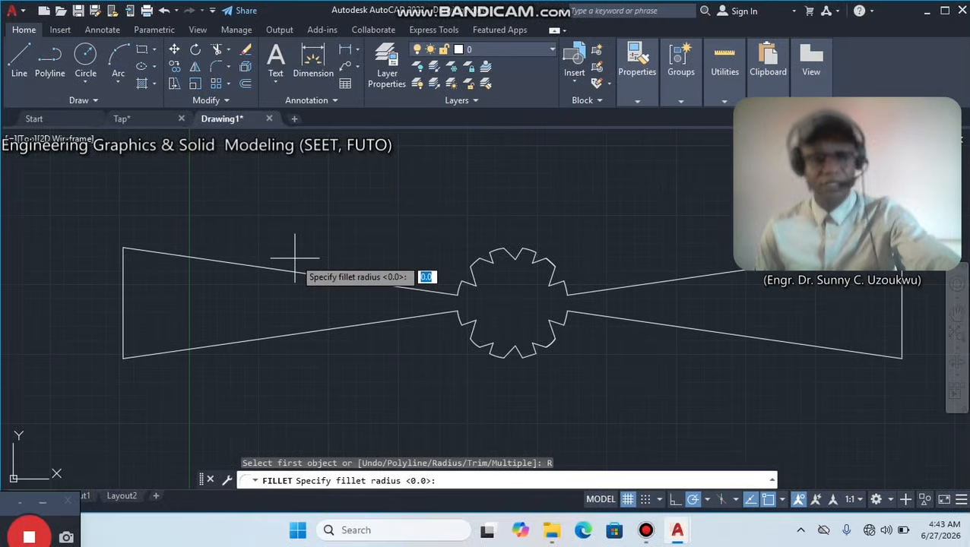
{"action": "type", "text": "0"}
{"action": "key", "text": "Return"}
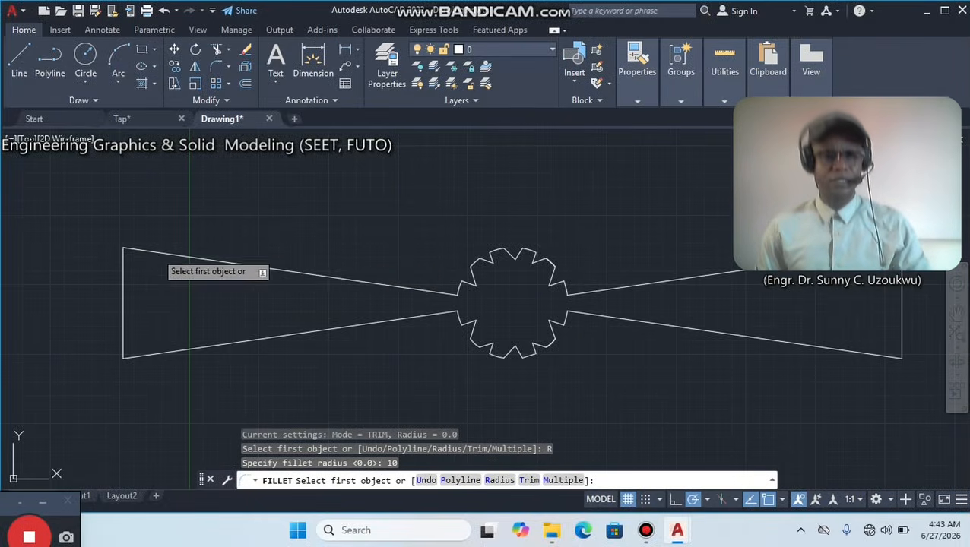
{"action": "left_click", "coordinate": [156, 252]}
{"action": "left_click", "coordinate": [123, 269]}
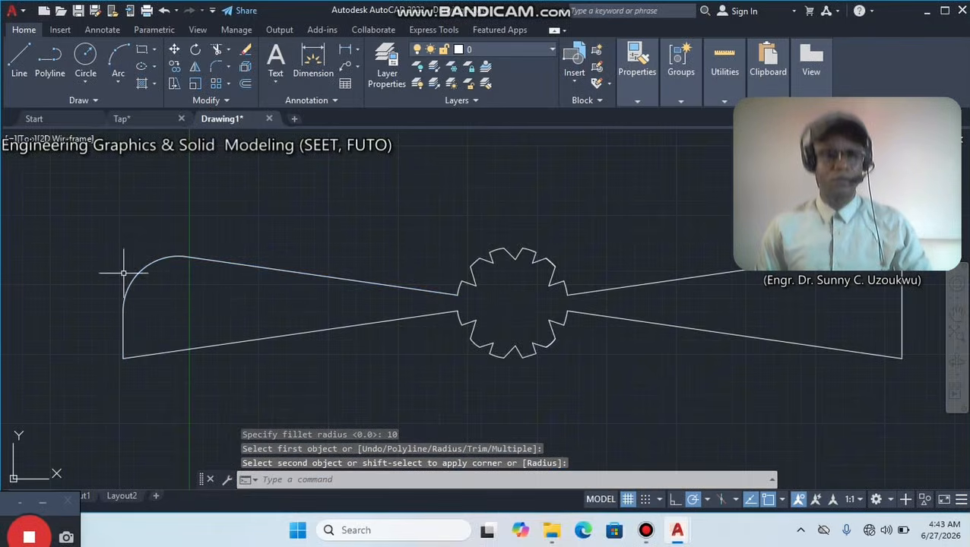
Fillet the upper outer corner of the handle's right arm with the same radius of 10.
{"action": "right_click", "coordinate": [593, 199]}
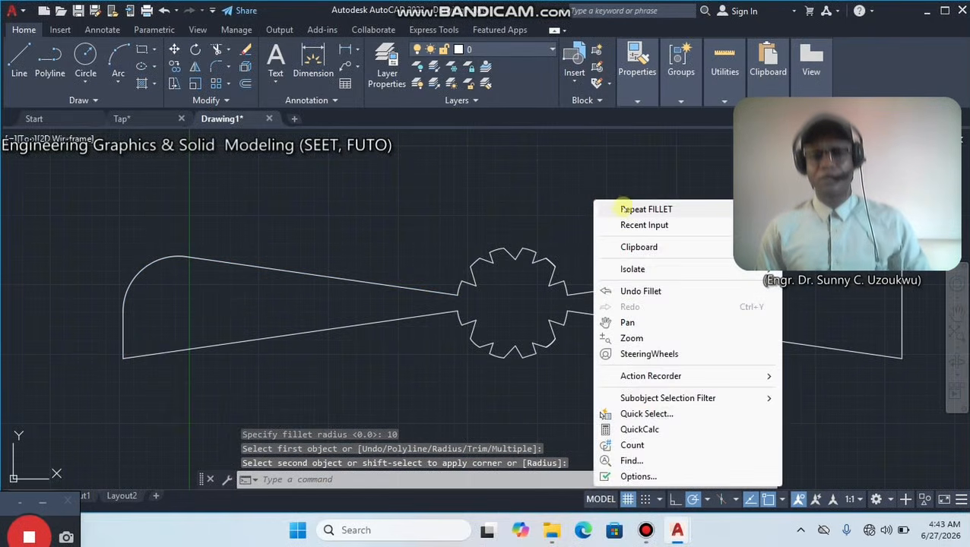
{"action": "left_click", "coordinate": [633, 208]}
{"action": "left_click", "coordinate": [867, 264]}
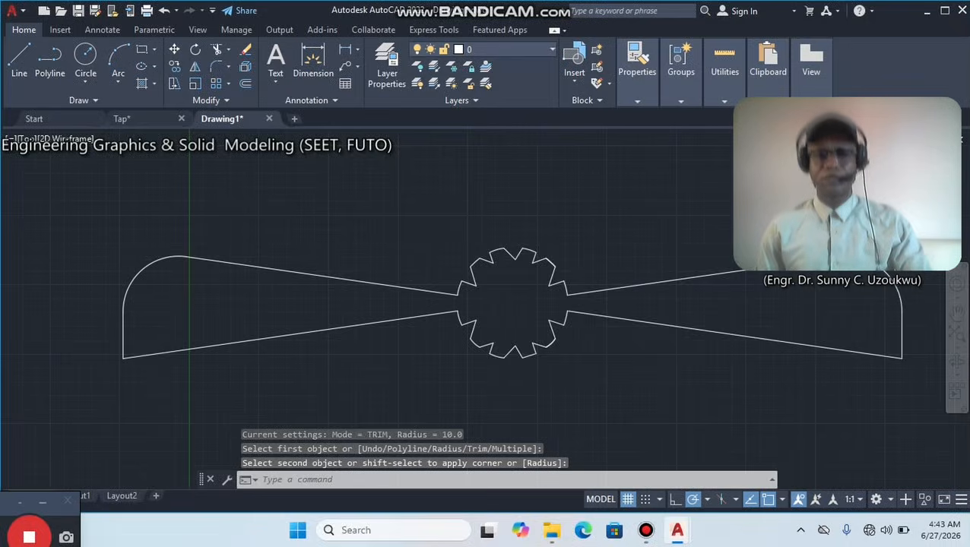
Draw a vertical line 60 units long straight down from the centre of the notched circle.
{"action": "scroll", "coordinate": [697, 242], "scroll_direction": "down", "scroll_amount": 3}
{"action": "mouse_move", "coordinate": [688, 245]}
{"action": "middle_mouse_down"}
{"action": "mouse_move", "coordinate": [495, 258]}
{"action": "mouse_move", "coordinate": [649, 227]}
{"action": "mouse_move", "coordinate": [644, 189]}
{"action": "middle_mouse_up"}
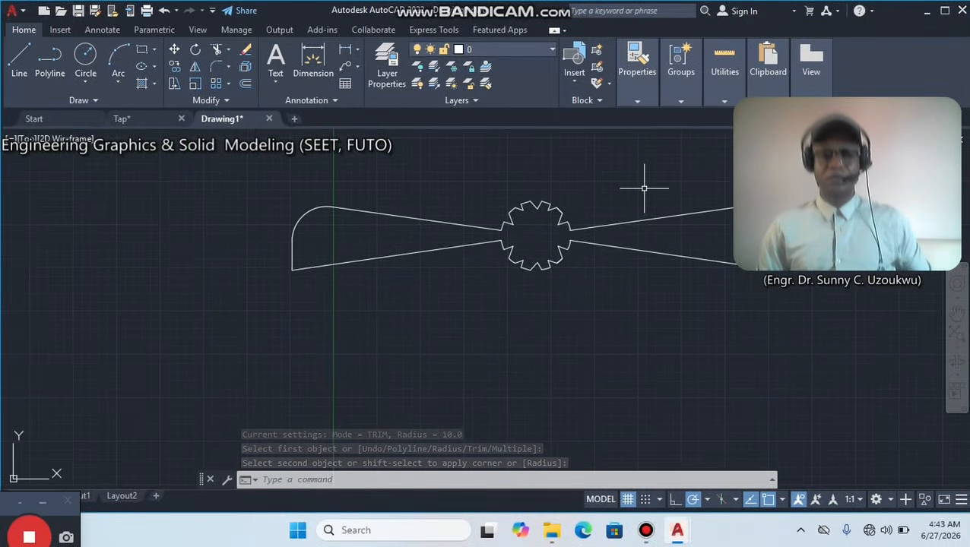
{"action": "key", "text": "Escape"}
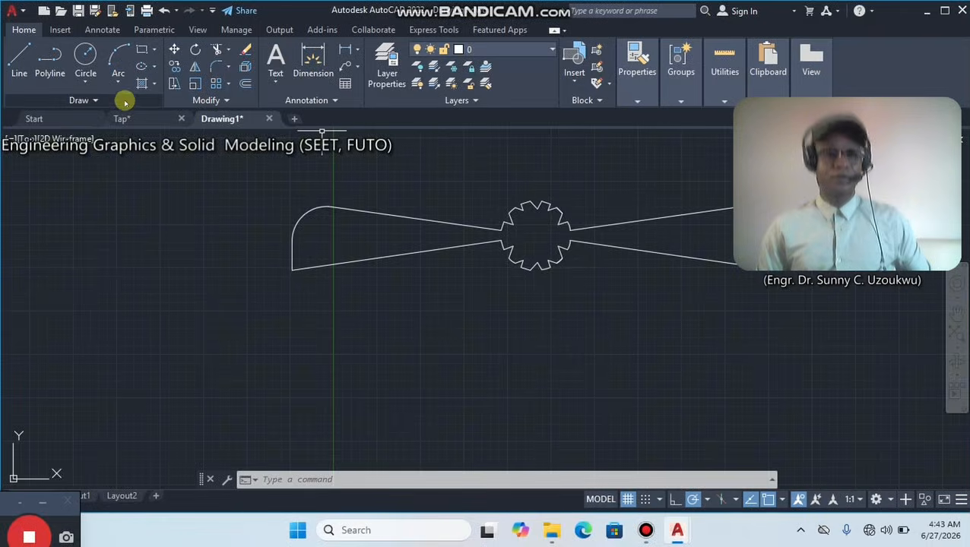
{"action": "left_click", "coordinate": [19, 59]}
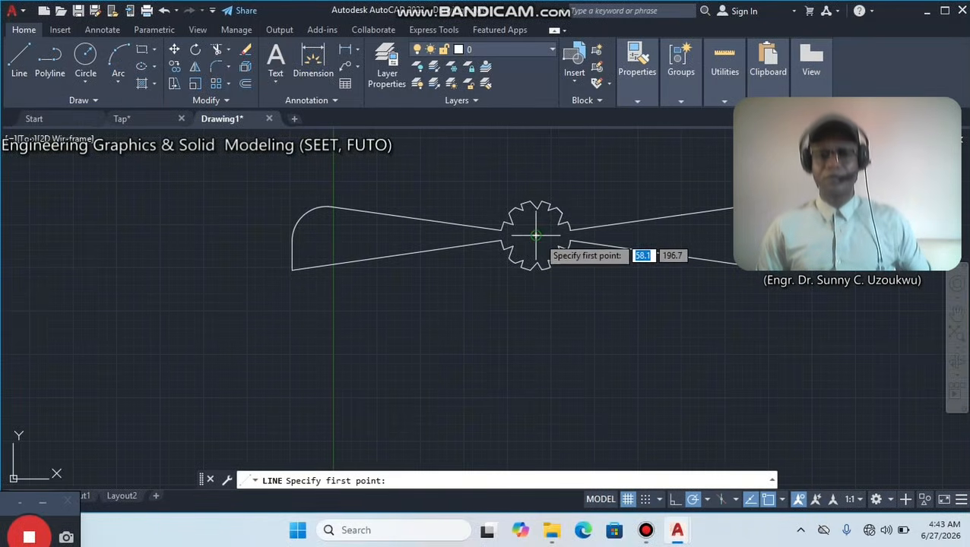
{"action": "left_click", "coordinate": [536, 236]}
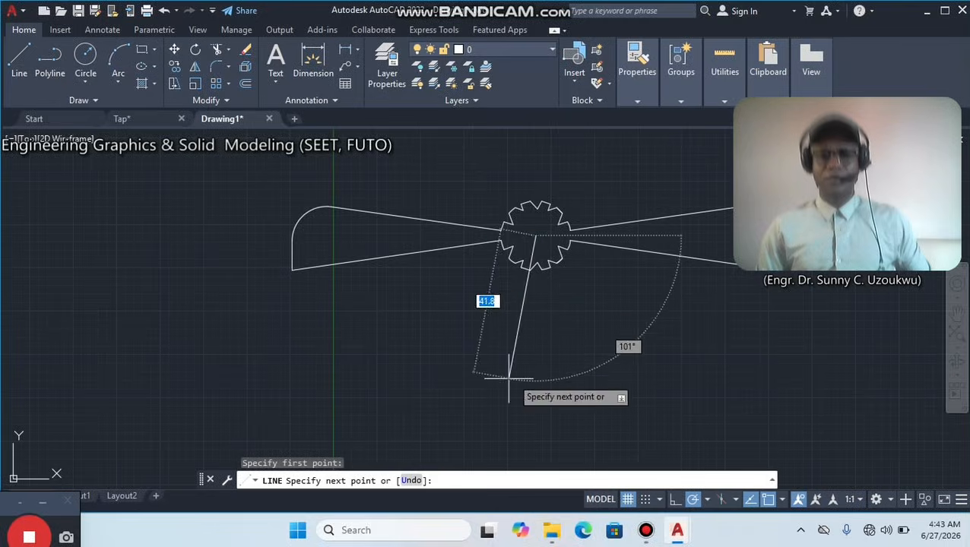
{"action": "type", "text": "60"}
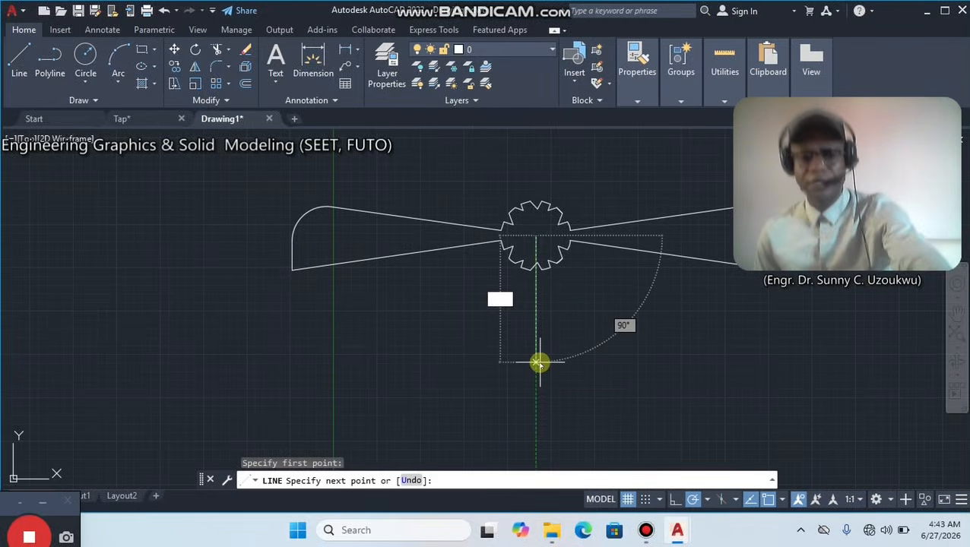
{"action": "key", "text": "Return"}
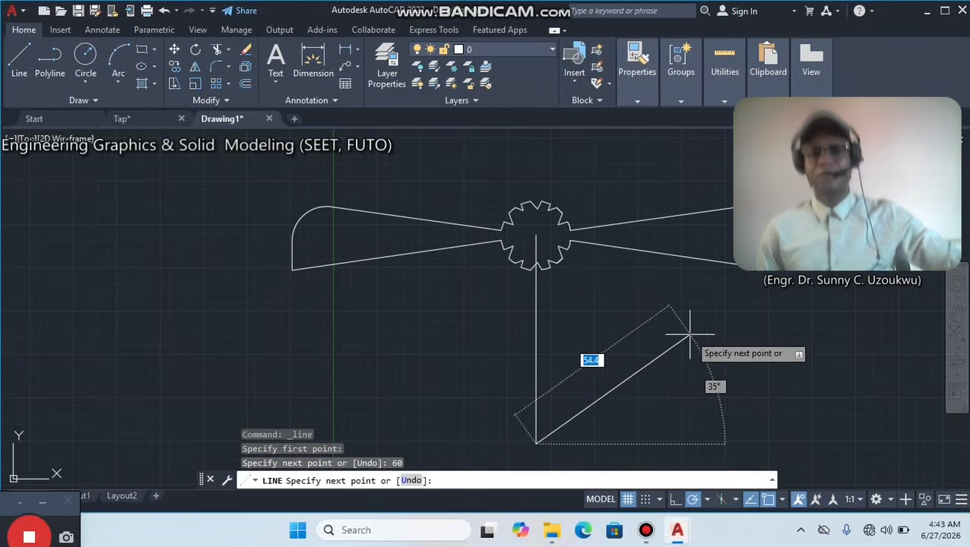
{"action": "key", "text": "Escape"}
Offset the vertical centre line by 6 units to both its right and left sides to form the stem edges.
{"action": "middle_click_drag", "start_coordinate": [660, 355], "coordinate": [623, 303]}
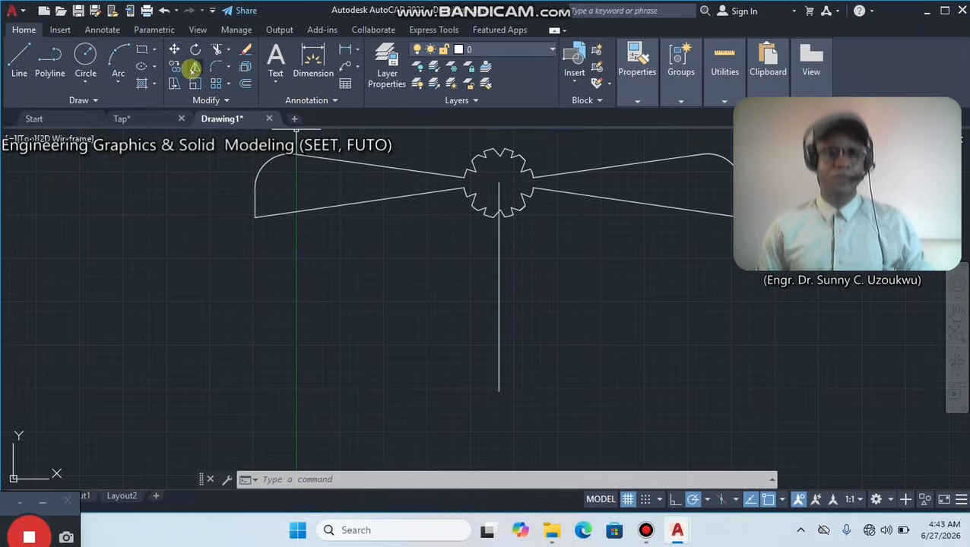
{"action": "left_click", "coordinate": [243, 87]}
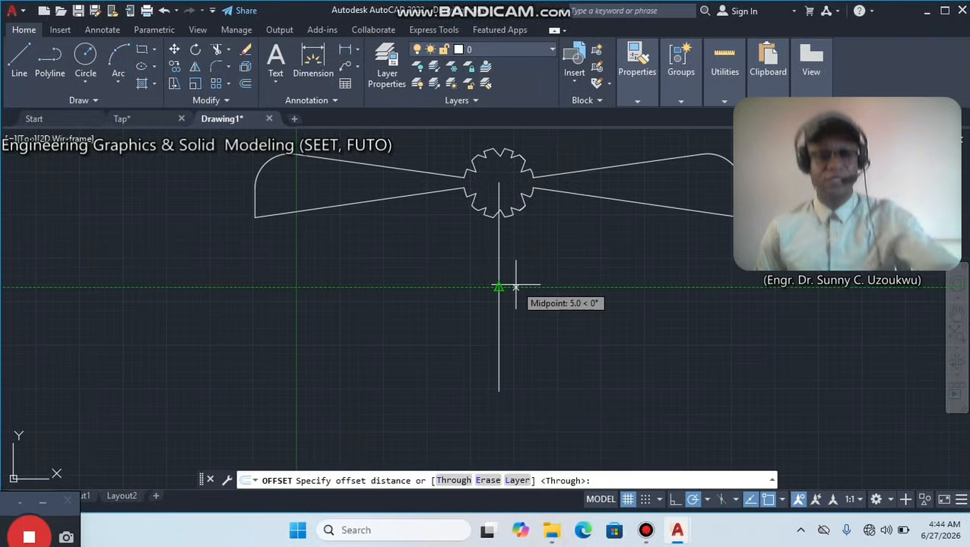
{"action": "type", "text": "6"}
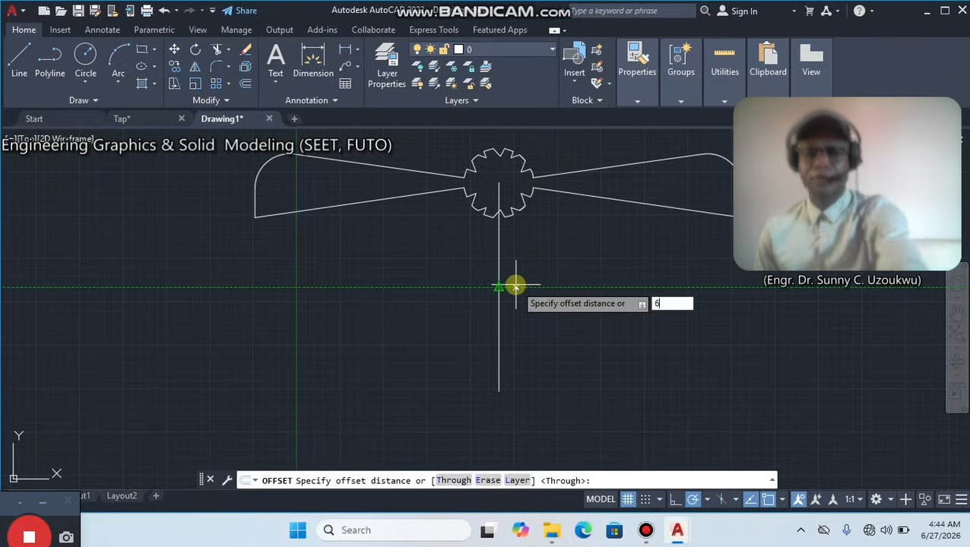
{"action": "key", "text": "Return"}
{"action": "left_click", "coordinate": [500, 298]}
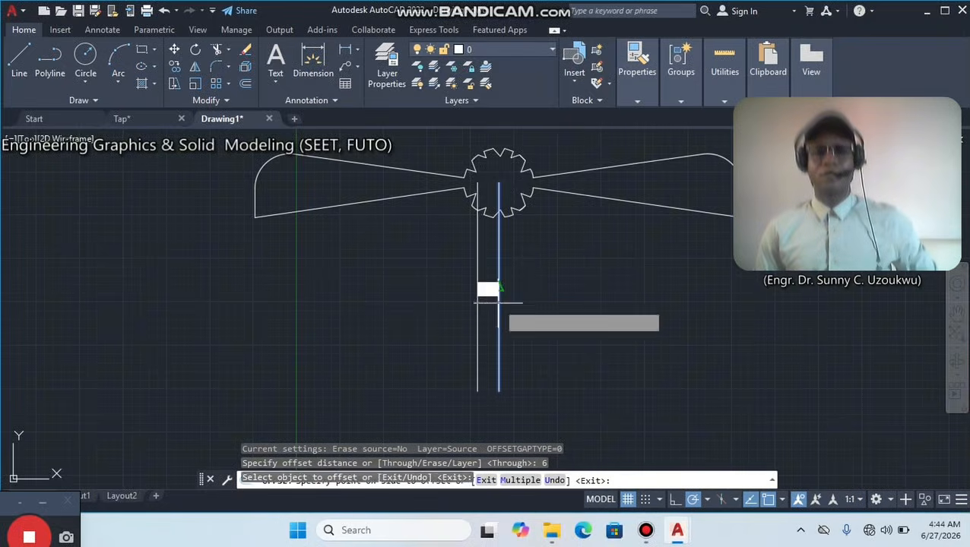
{"action": "left_click", "coordinate": [508, 287]}
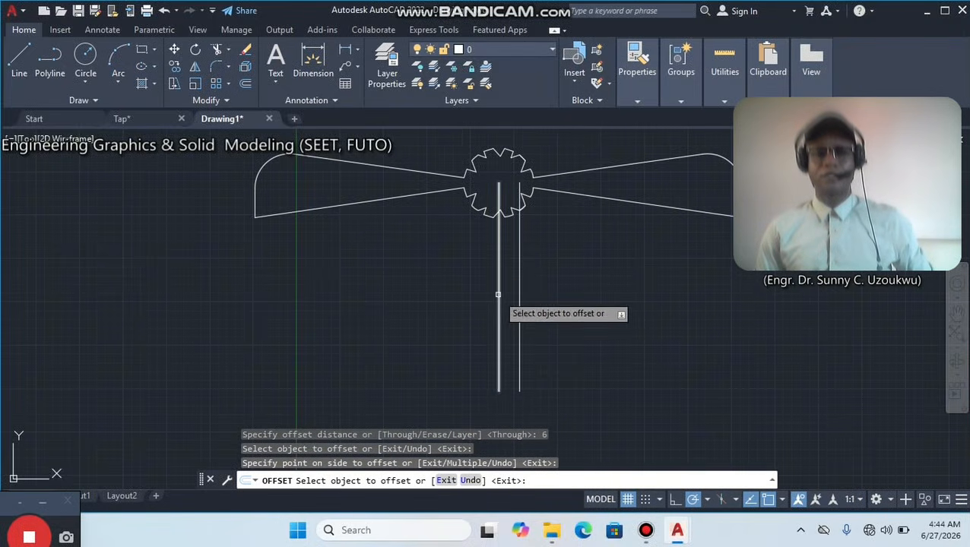
{"action": "left_click", "coordinate": [499, 298]}
{"action": "left_click", "coordinate": [484, 295]}
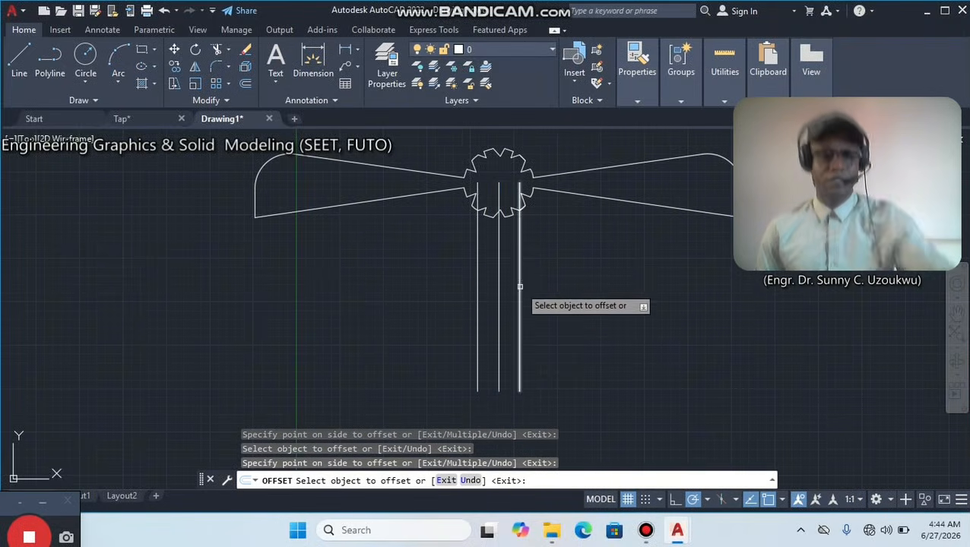
{"action": "key", "text": "Escape"}
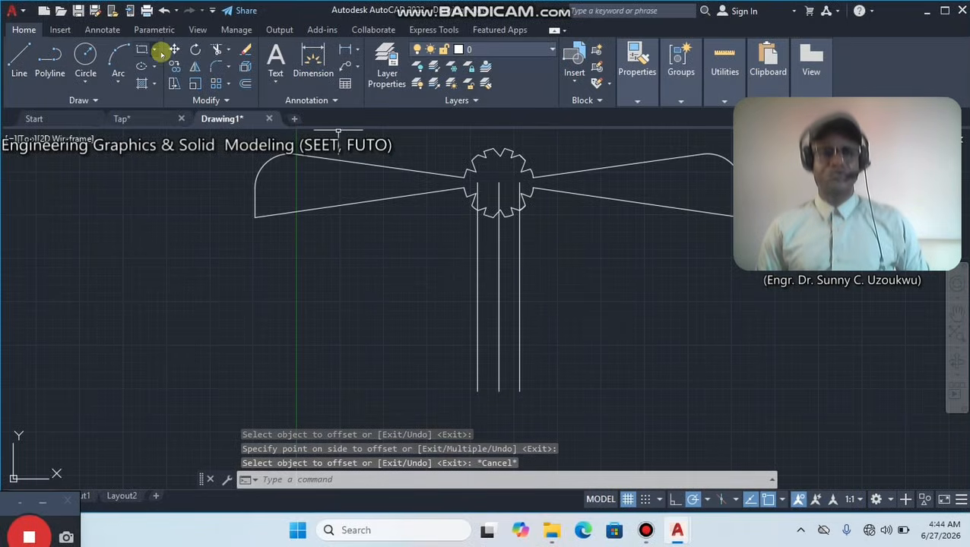
Trim the upper portions of the three vertical stem lines that lie inside the notched circle.
{"action": "left_click", "coordinate": [217, 49]}
{"action": "scroll", "coordinate": [477, 165], "scroll_direction": "up", "scroll_amount": 4}
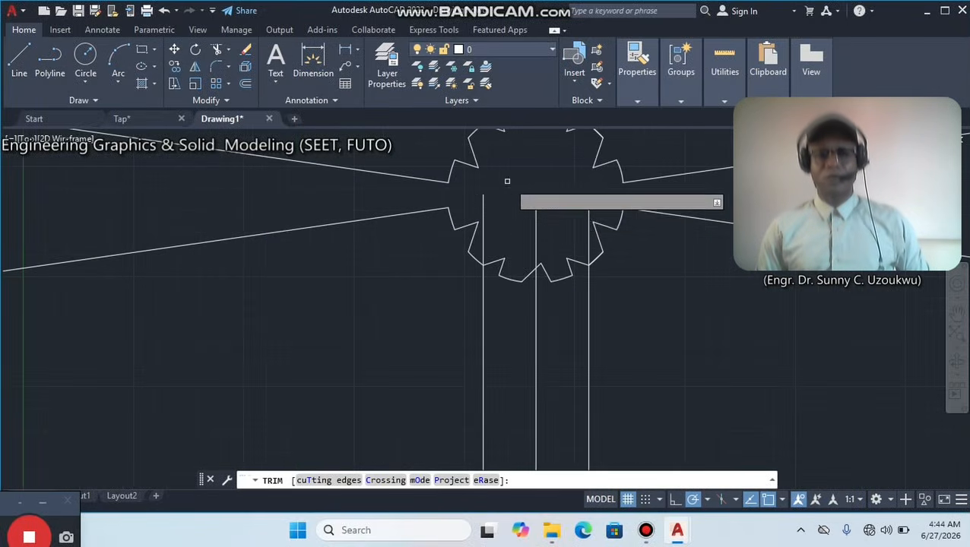
{"action": "left_click", "coordinate": [483, 210]}
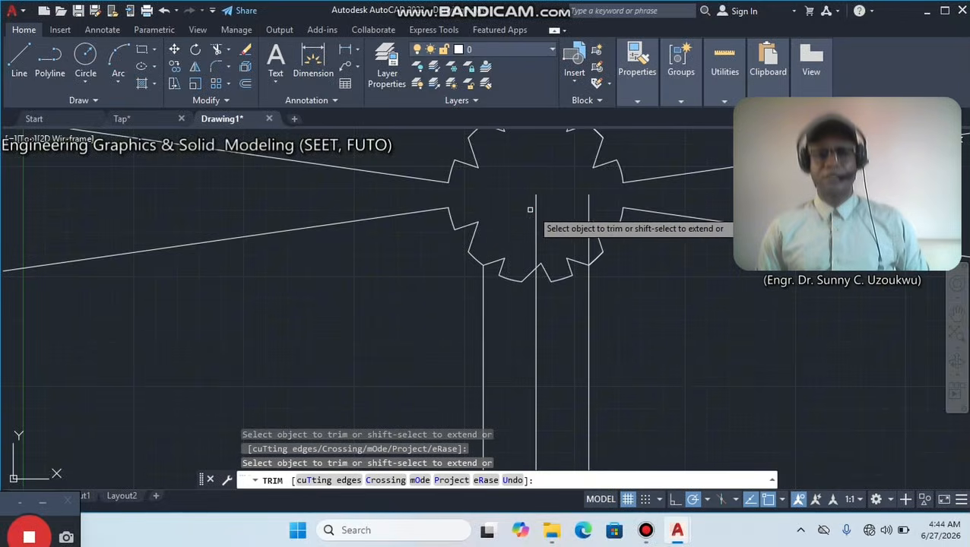
{"action": "left_click", "coordinate": [534, 210]}
{"action": "left_click", "coordinate": [589, 205]}
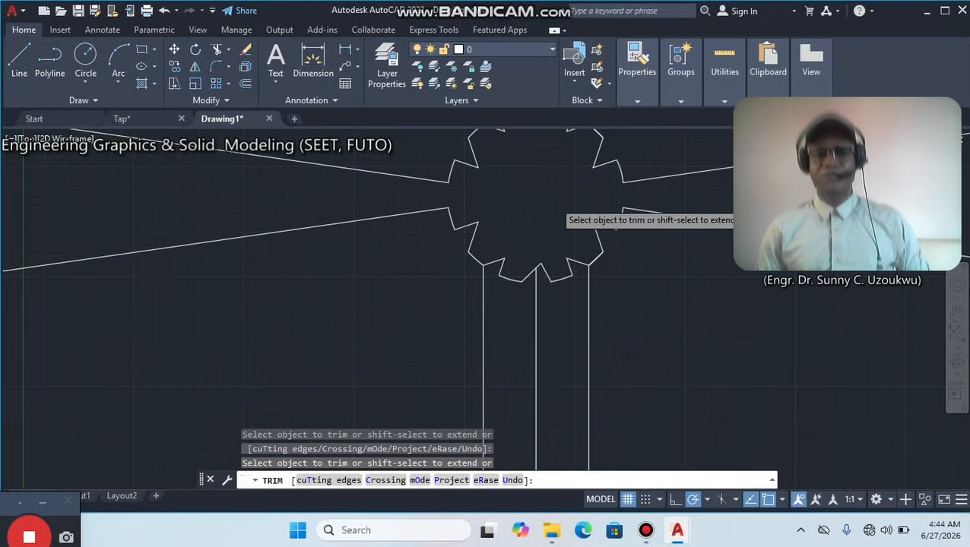
{"action": "scroll", "coordinate": [570, 228], "scroll_direction": "down", "scroll_amount": 5}
{"action": "middle_click_drag", "start_coordinate": [573, 272], "coordinate": [530, 238]}
{"action": "right_click", "coordinate": [637, 228]}
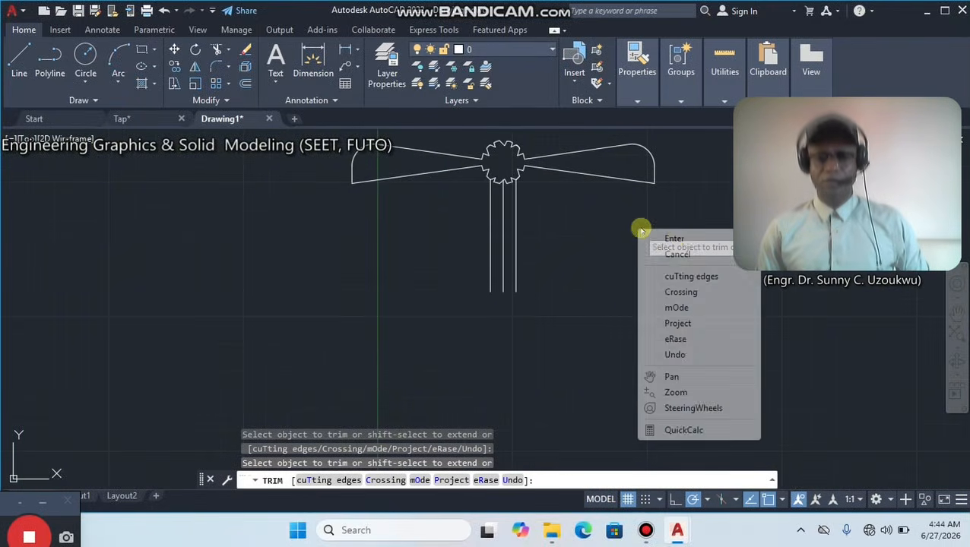
{"action": "left_click", "coordinate": [675, 236]}
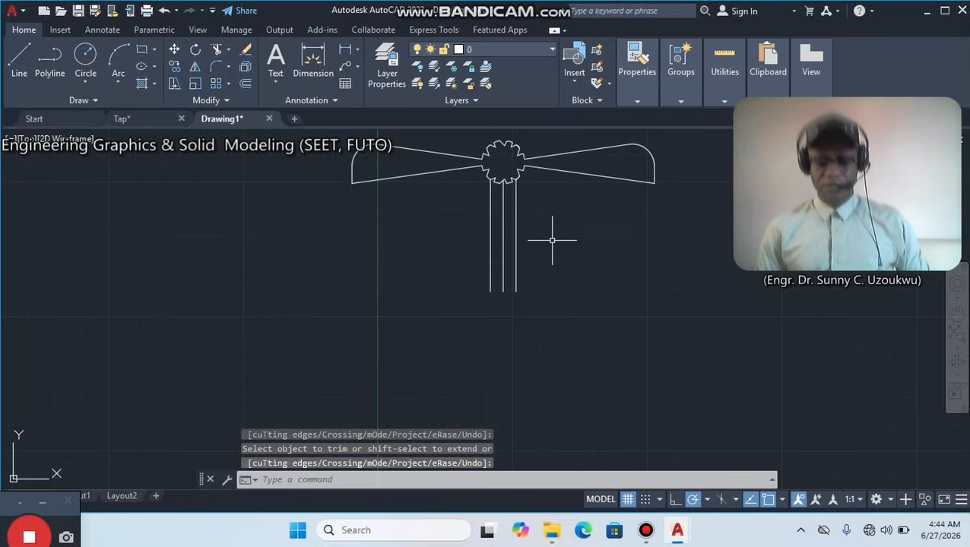
{"action": "scroll", "coordinate": [426, 286], "scroll_direction": "down", "scroll_amount": 3}
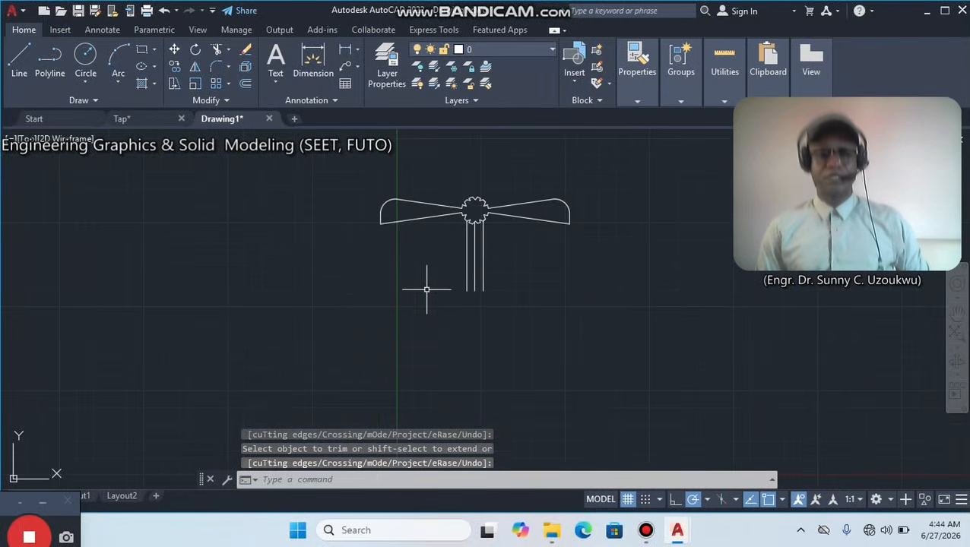
Draw a rectangle 60 units wide and 20 units high just below and to the left of the stem.
{"action": "middle_click_drag", "start_coordinate": [455, 297], "coordinate": [390, 236]}
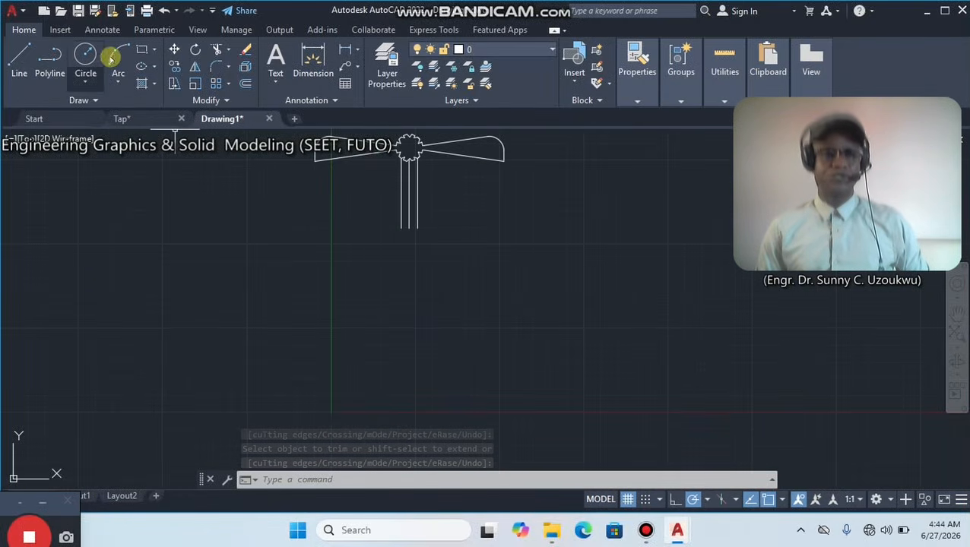
{"action": "left_click", "coordinate": [140, 51]}
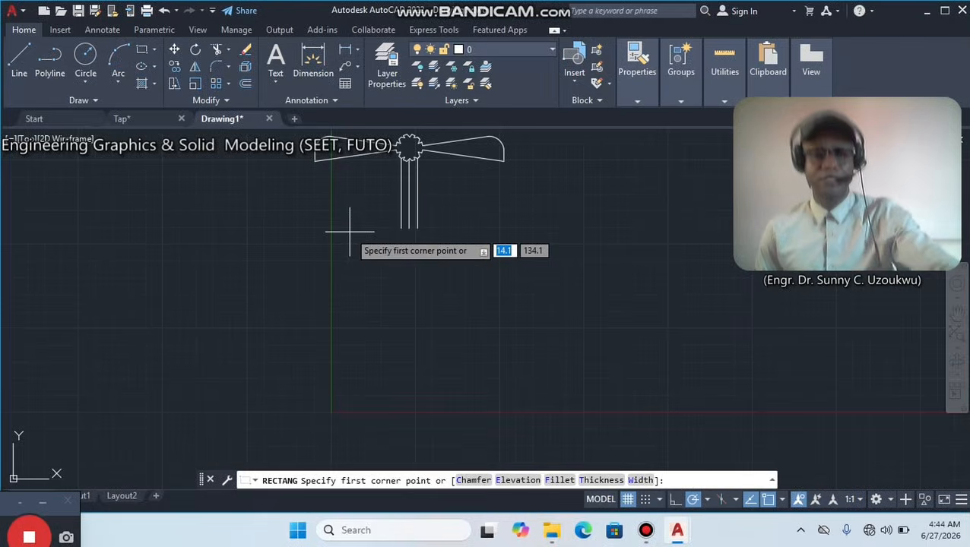
{"action": "left_click", "coordinate": [326, 266]}
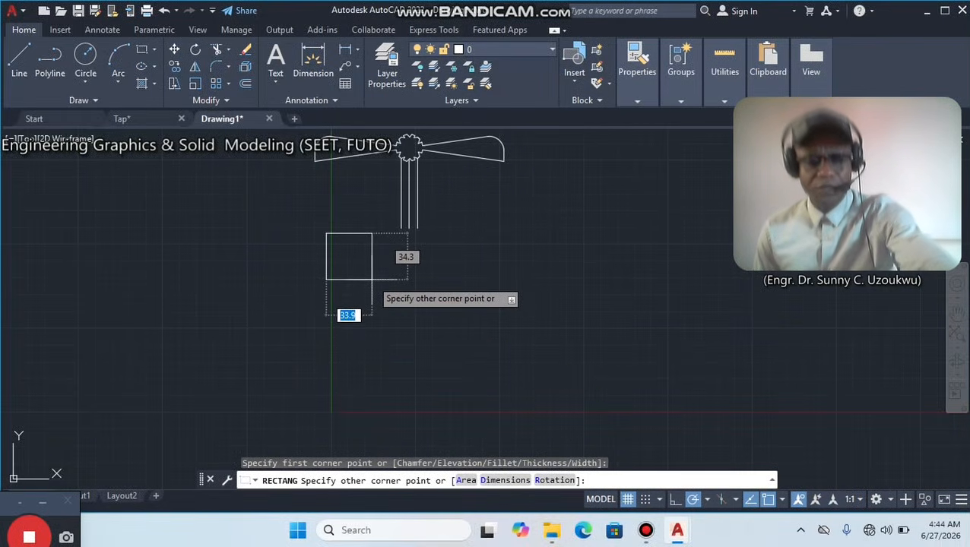
{"action": "type", "text": "60"}
{"action": "key", "text": "Tab"}
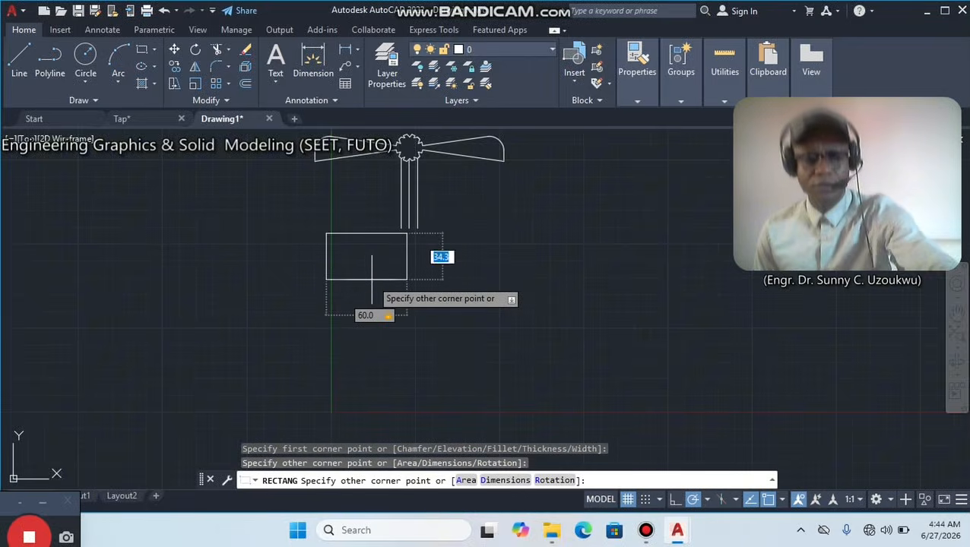
{"action": "type", "text": "20"}
{"action": "key", "text": "Return"}
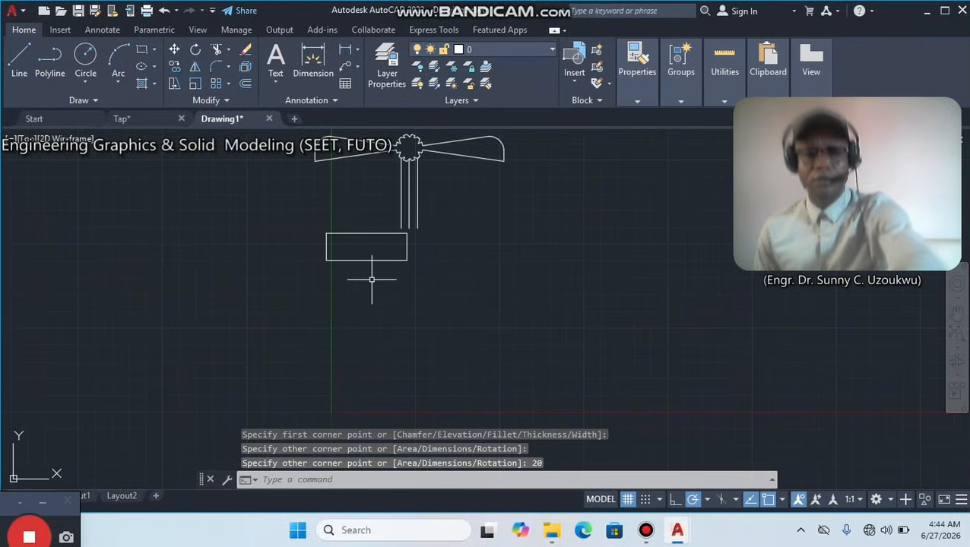
Move the 60 by 20 rectangle so its upper edge's midpoint sits on the lower end of the stem's centre line.
{"action": "left_click", "coordinate": [376, 227]}
{"action": "left_click", "coordinate": [362, 267]}
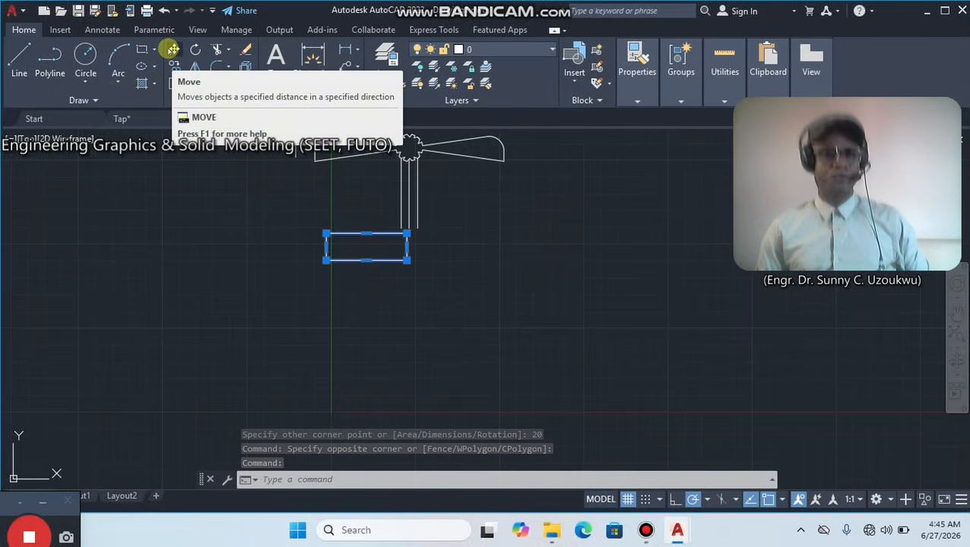
{"action": "left_click", "coordinate": [173, 50]}
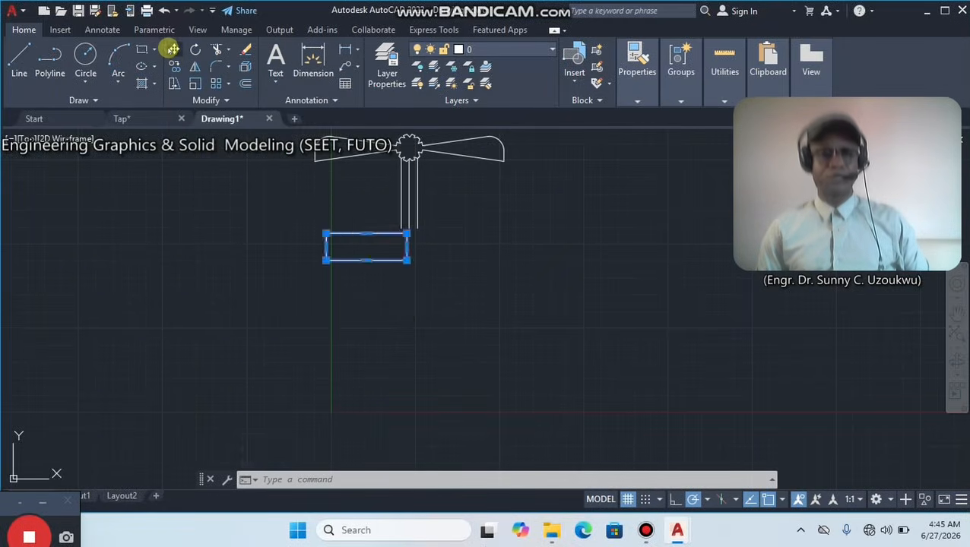
{"action": "left_click", "coordinate": [366, 233]}
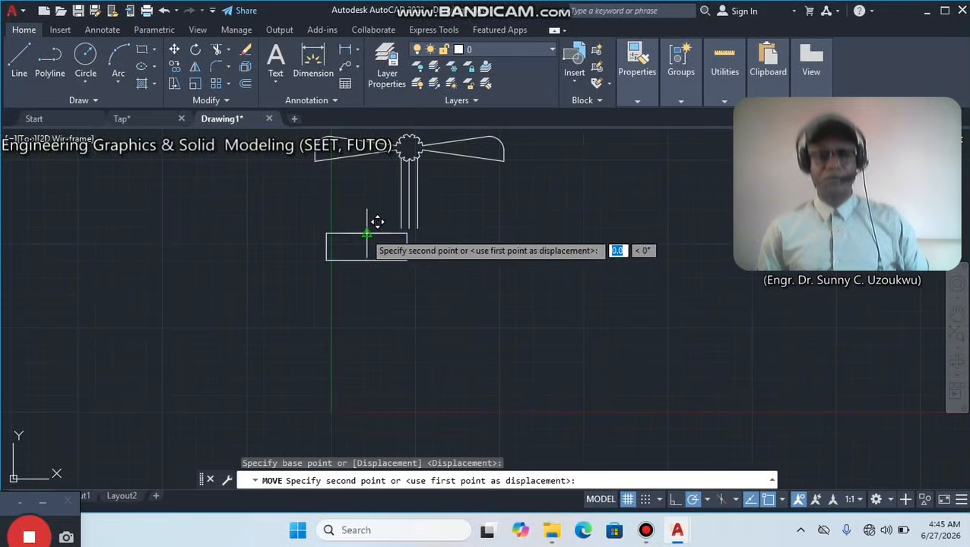
{"action": "scroll", "coordinate": [419, 216], "scroll_direction": "up", "scroll_amount": 4}
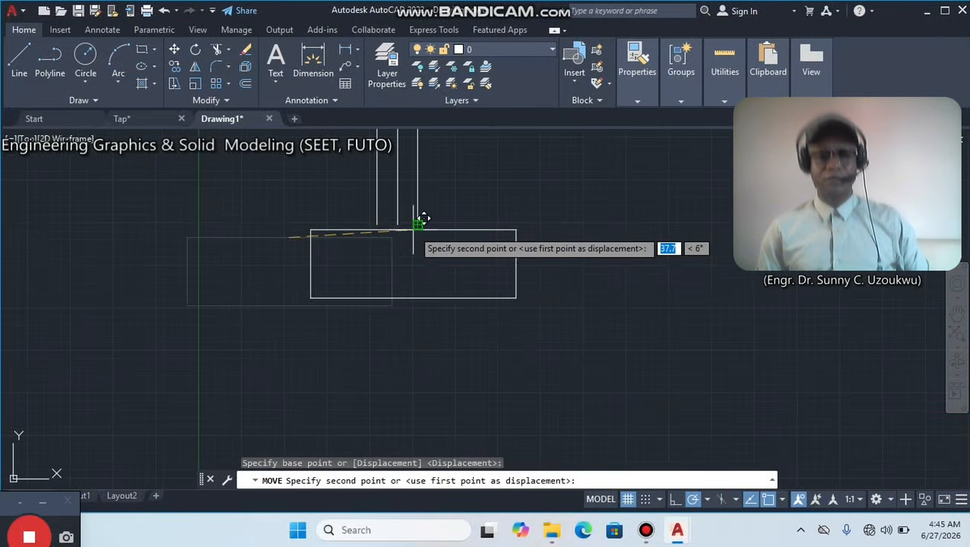
{"action": "left_click", "coordinate": [397, 230]}
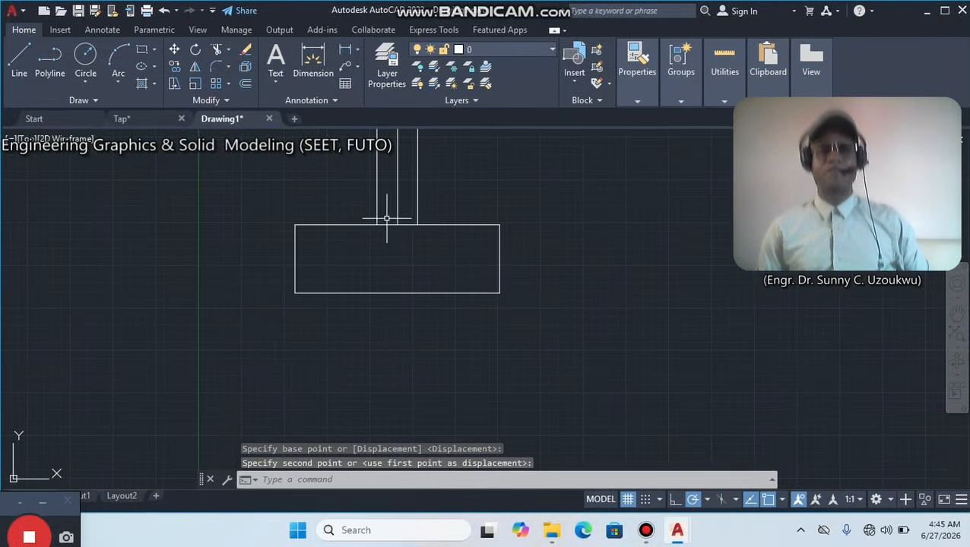
Draw a second rectangle, 80 units wide and 20 units high, below and to the left of the first one.
{"action": "middle_click_drag", "start_coordinate": [386, 215], "coordinate": [488, 325]}
{"action": "scroll", "coordinate": [488, 323], "scroll_direction": "down", "scroll_amount": 2}
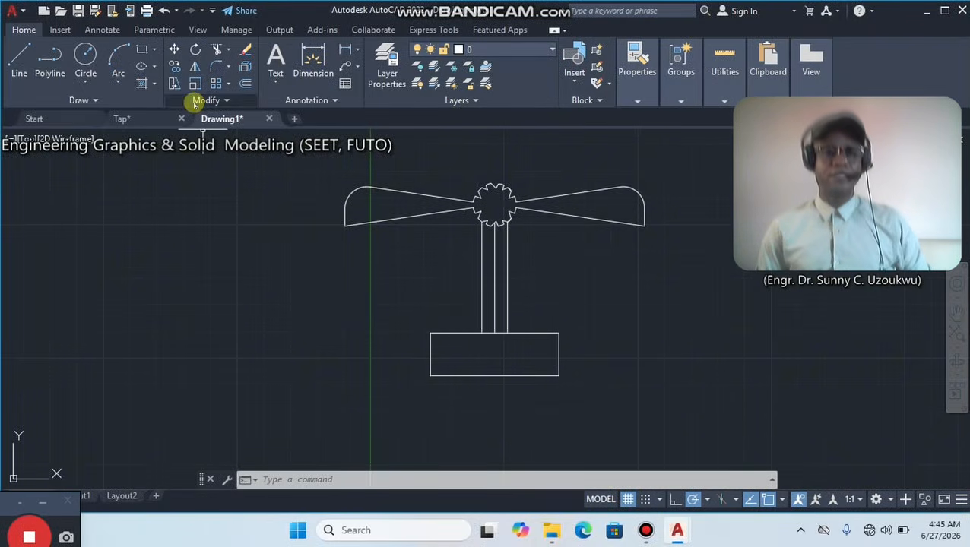
{"action": "left_click", "coordinate": [141, 49]}
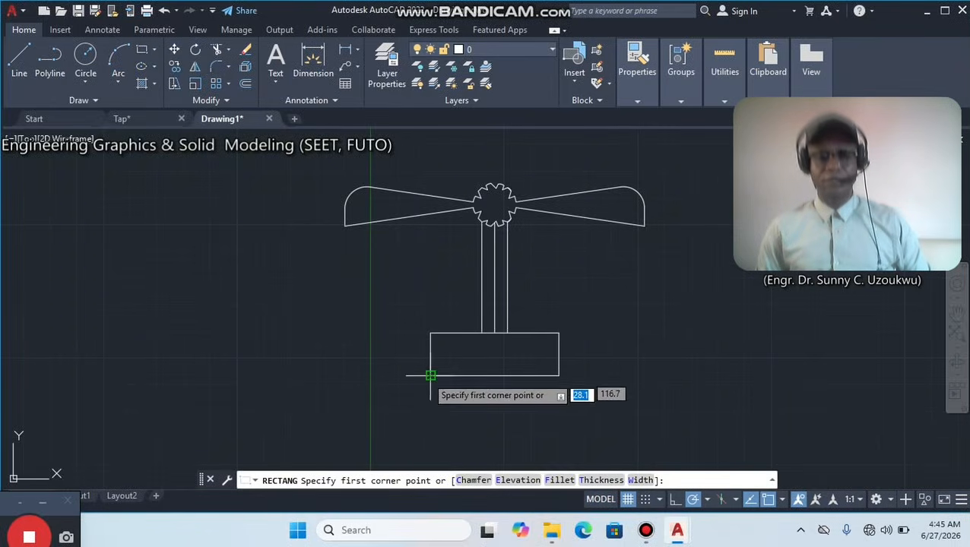
{"action": "middle_click_drag", "start_coordinate": [428, 378], "coordinate": [409, 282]}
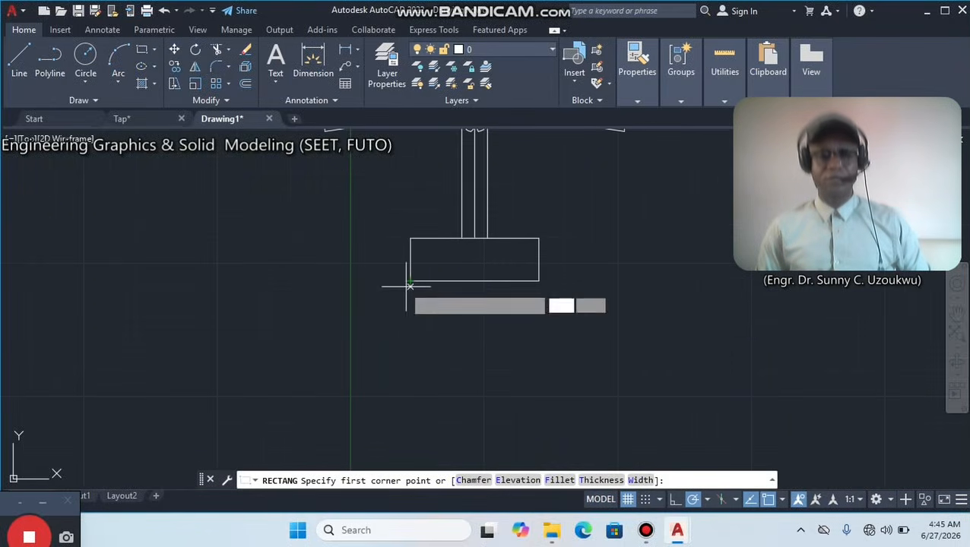
{"action": "left_click", "coordinate": [262, 294]}
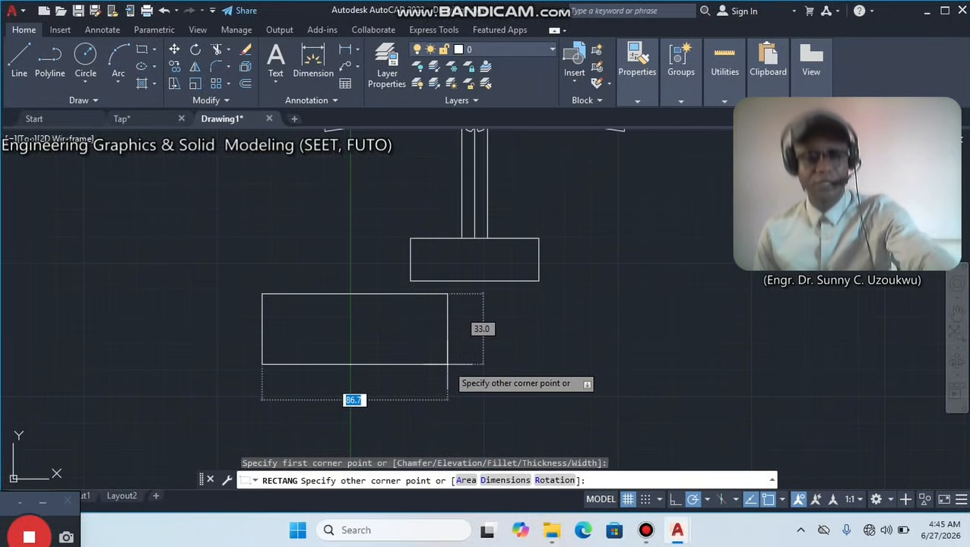
{"action": "type", "text": "80"}
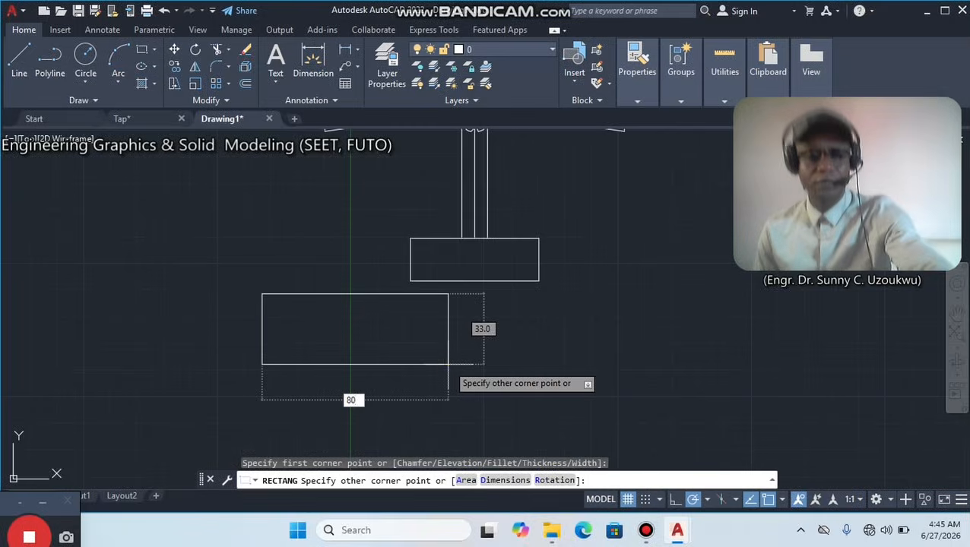
{"action": "key", "text": "Tab"}
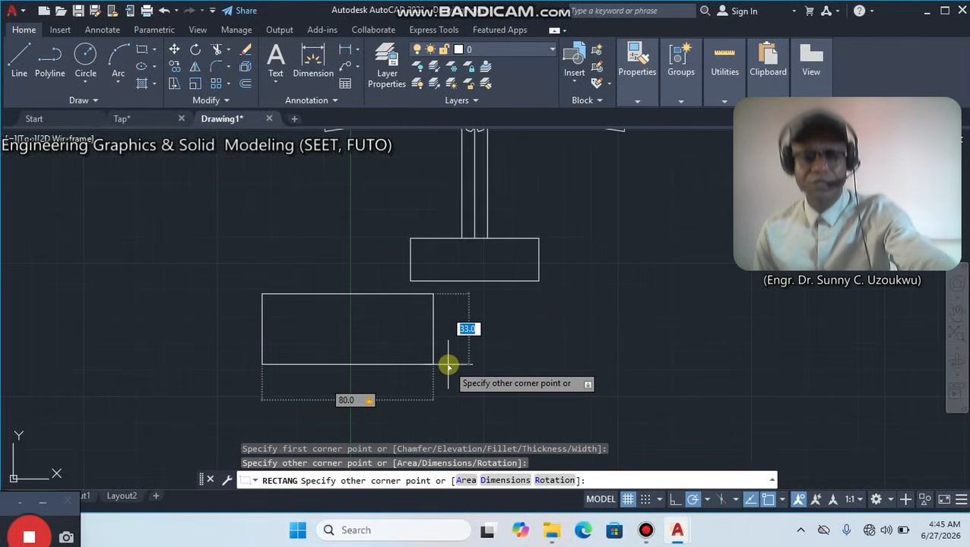
{"action": "type", "text": "20"}
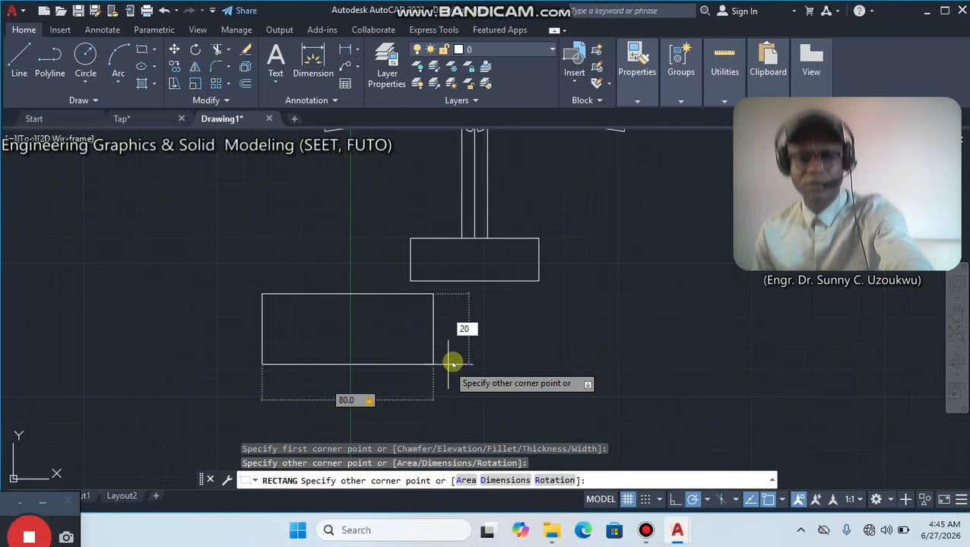
{"action": "key", "text": "Return"}
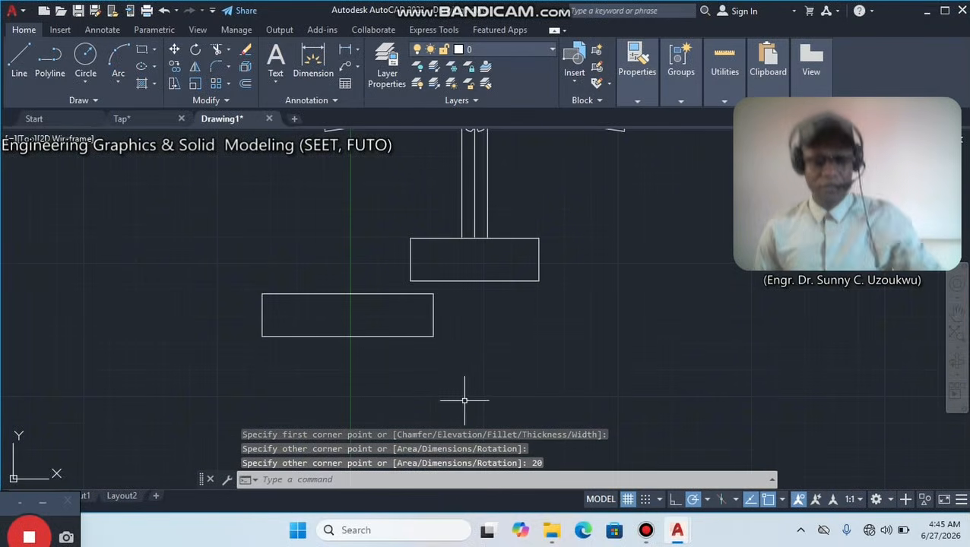
Move the 80 by 20 rectangle by its upper midpoint onto the midpoint of the 60-unit rectangle's lower edge.
{"action": "left_click", "coordinate": [357, 295]}
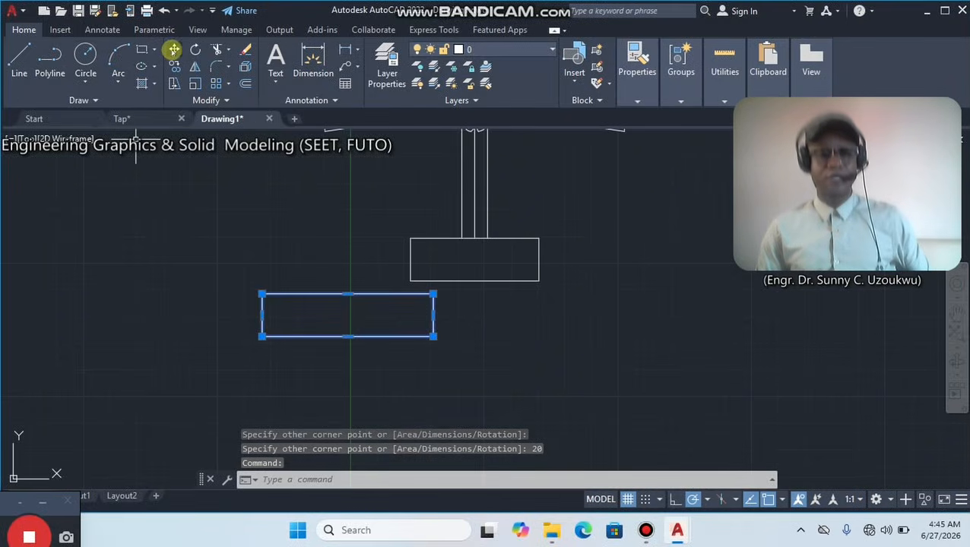
{"action": "left_click", "coordinate": [174, 50]}
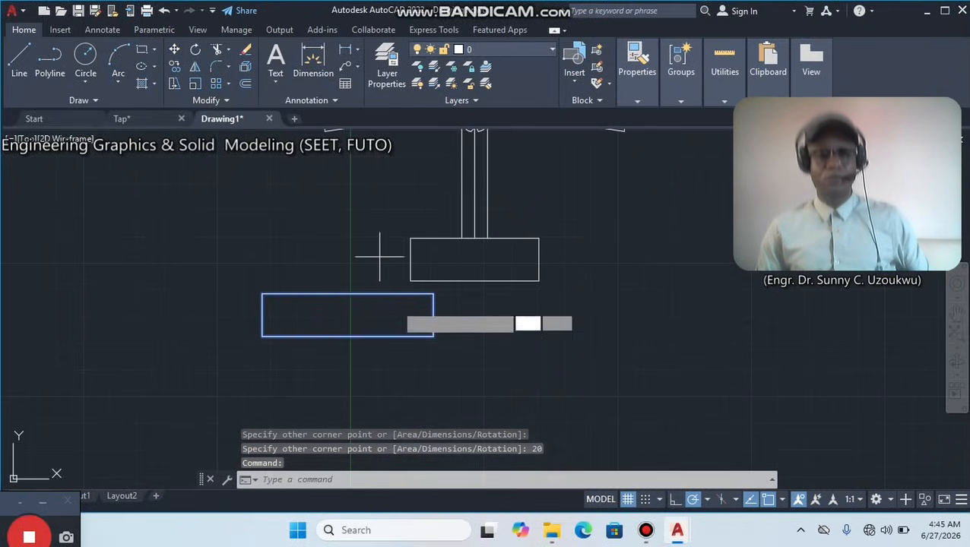
{"action": "left_click", "coordinate": [347, 295]}
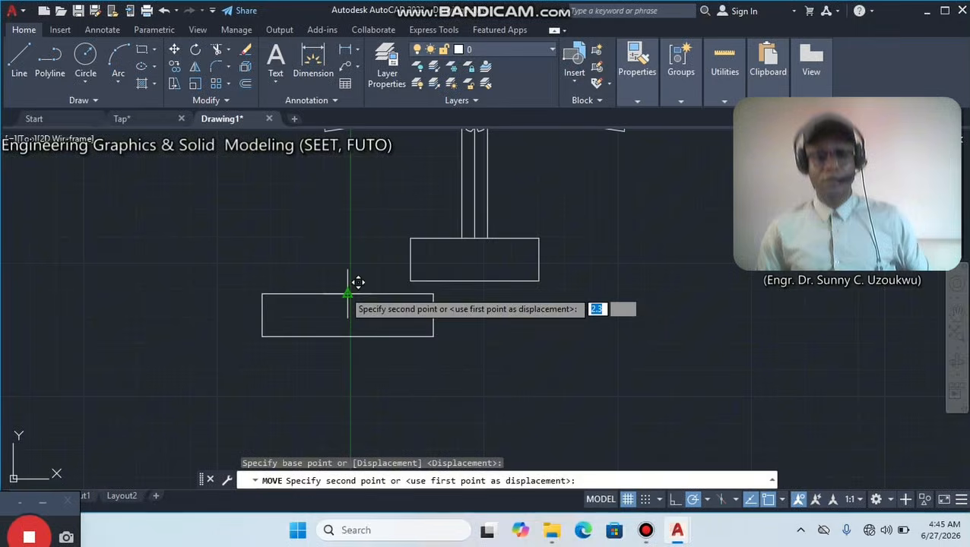
{"action": "left_click", "coordinate": [474, 282]}
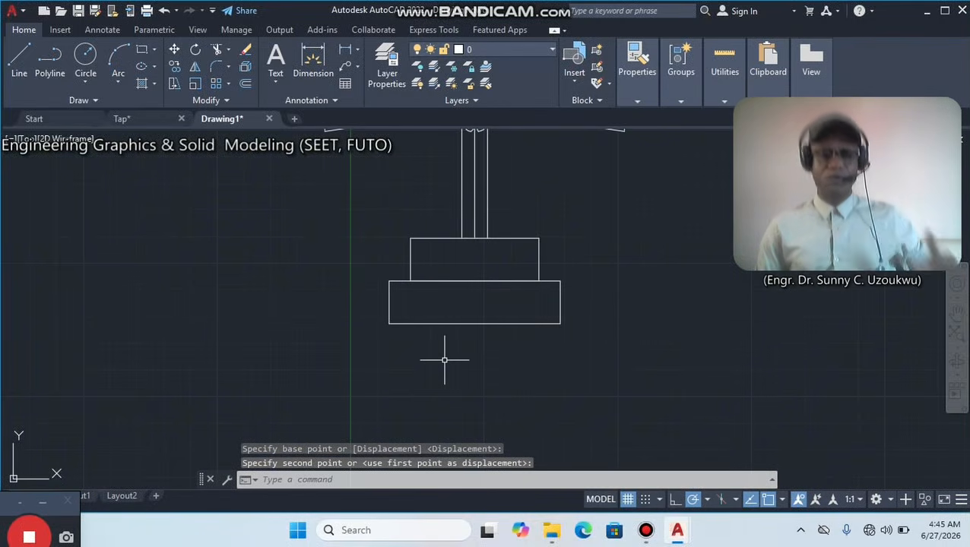
Examine the tap body below the stepped collars in the finished Tap drawing, and return to Drawing1.
{"action": "scroll", "coordinate": [444, 360], "scroll_direction": "down", "scroll_amount": 2}
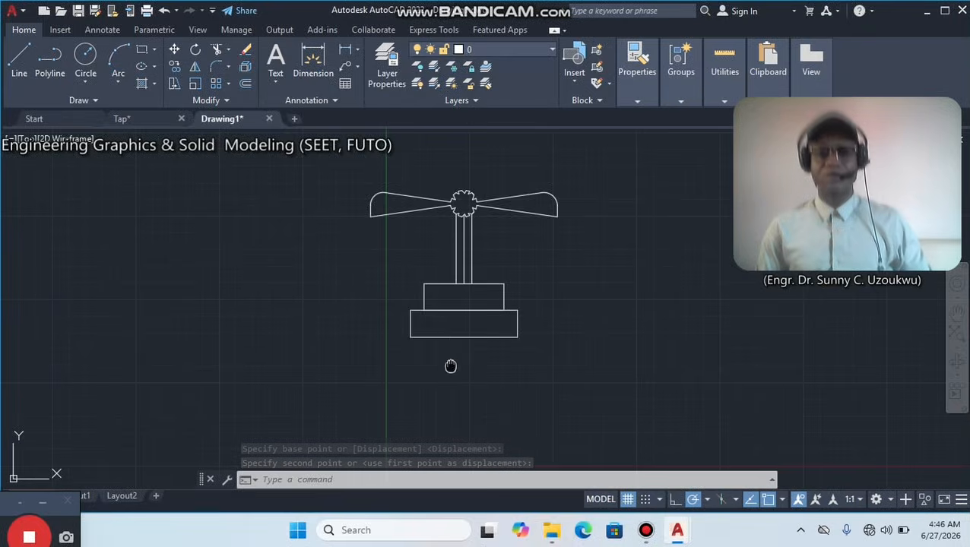
{"action": "middle_click_drag", "start_coordinate": [449, 366], "coordinate": [452, 290]}
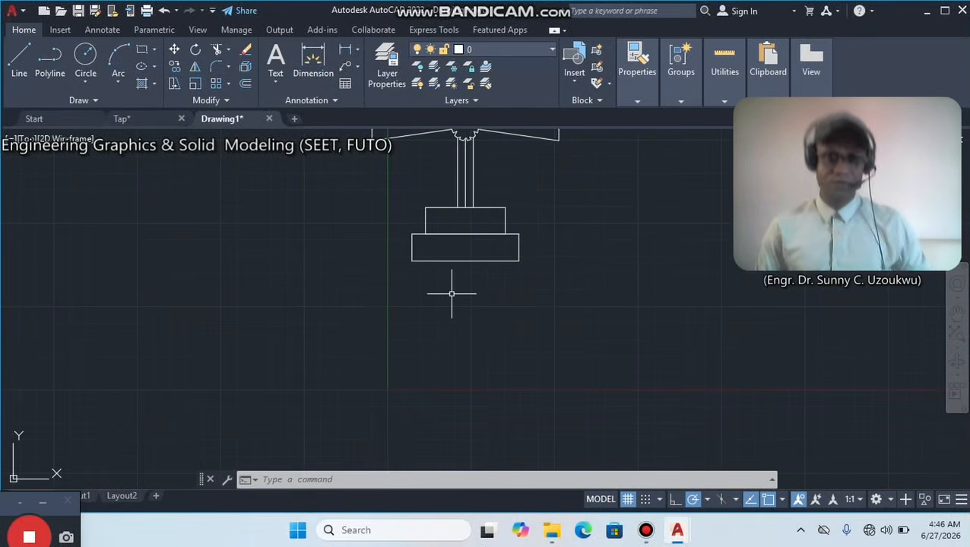
{"action": "left_click", "coordinate": [122, 119]}
{"action": "scroll", "coordinate": [492, 282], "scroll_direction": "down", "scroll_amount": 2}
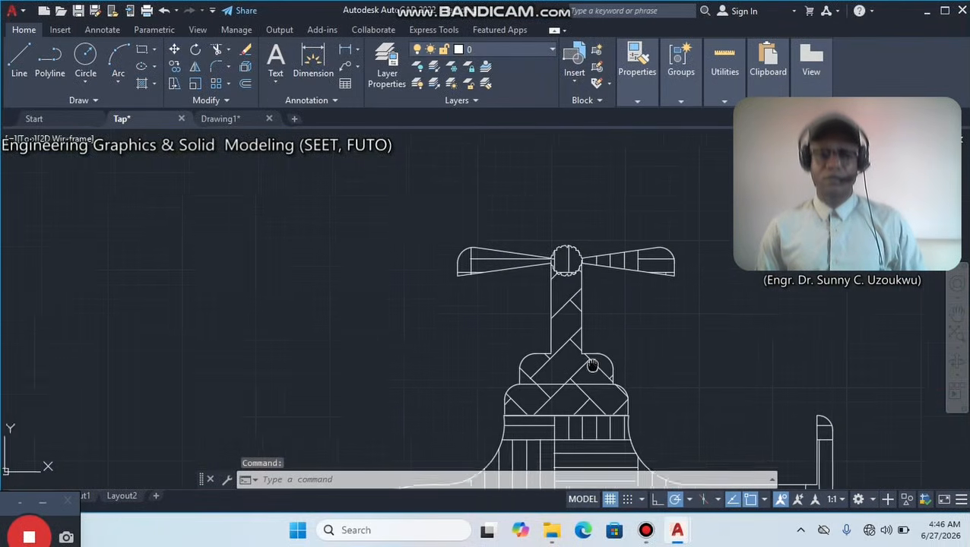
{"action": "scroll", "coordinate": [511, 330], "scroll_direction": "down", "scroll_amount": 1}
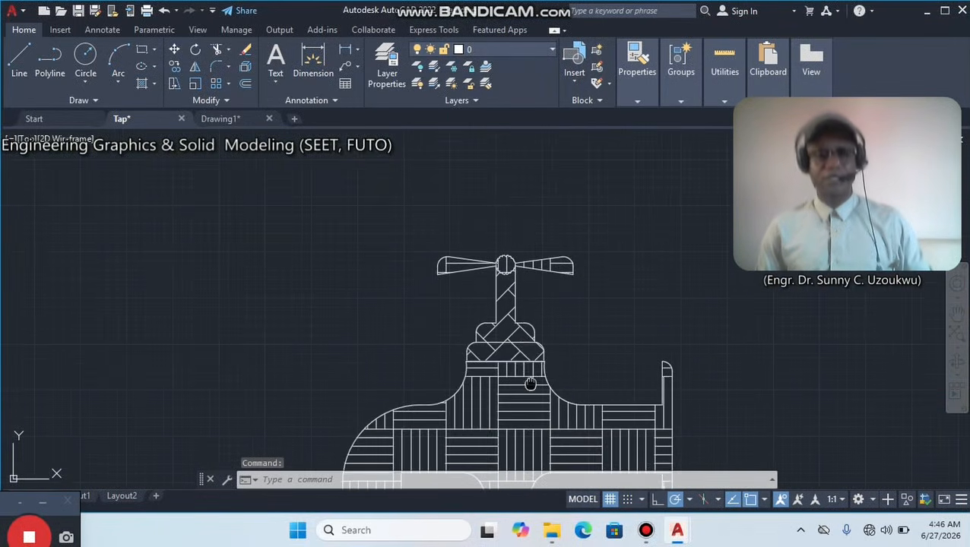
{"action": "scroll", "coordinate": [502, 333], "scroll_direction": "down", "scroll_amount": 2}
{"action": "left_click", "coordinate": [211, 119]}
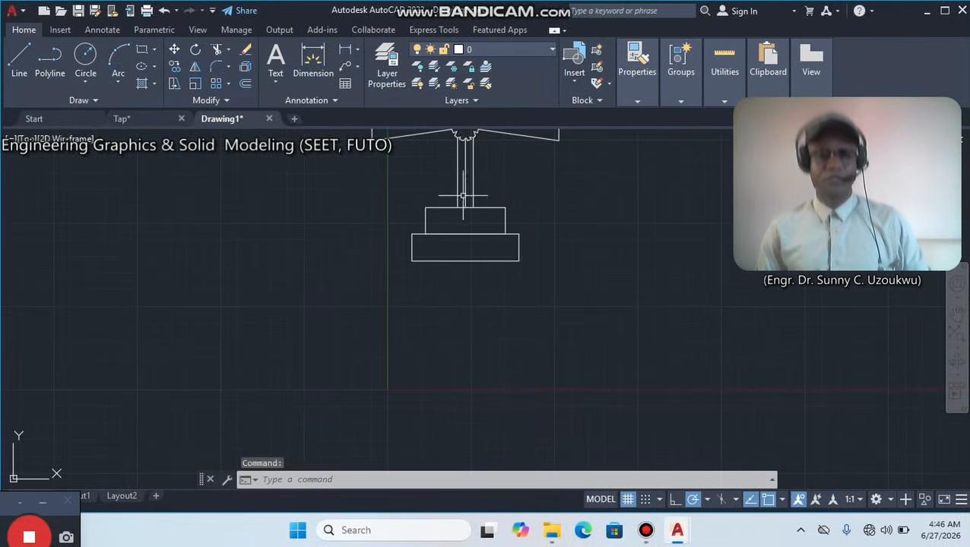
Draw a rectangle 340 units wide and 150 units high below the stepped collars for the tap body.
{"action": "middle_click_drag", "start_coordinate": [416, 180], "coordinate": [401, 256]}
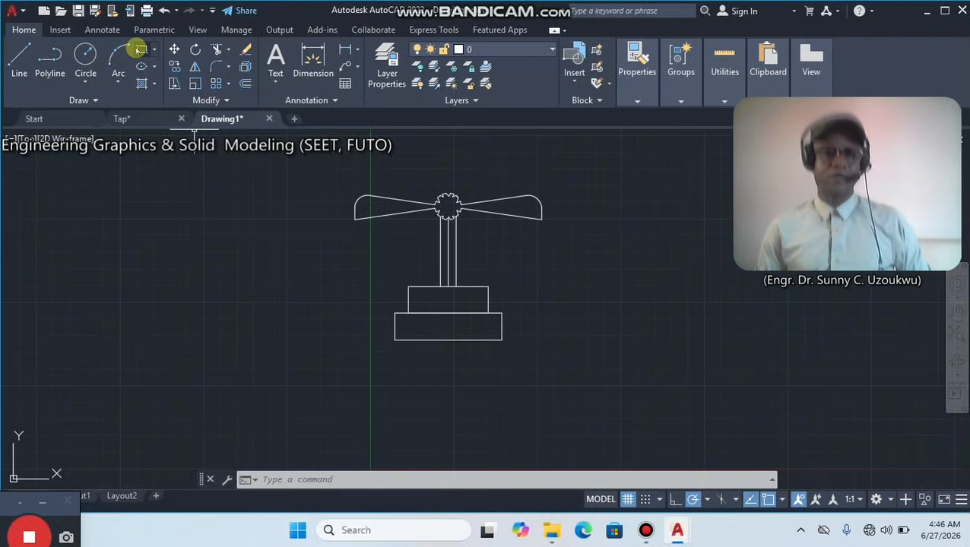
{"action": "left_click", "coordinate": [142, 49]}
{"action": "middle_click_drag", "start_coordinate": [373, 374], "coordinate": [367, 252]}
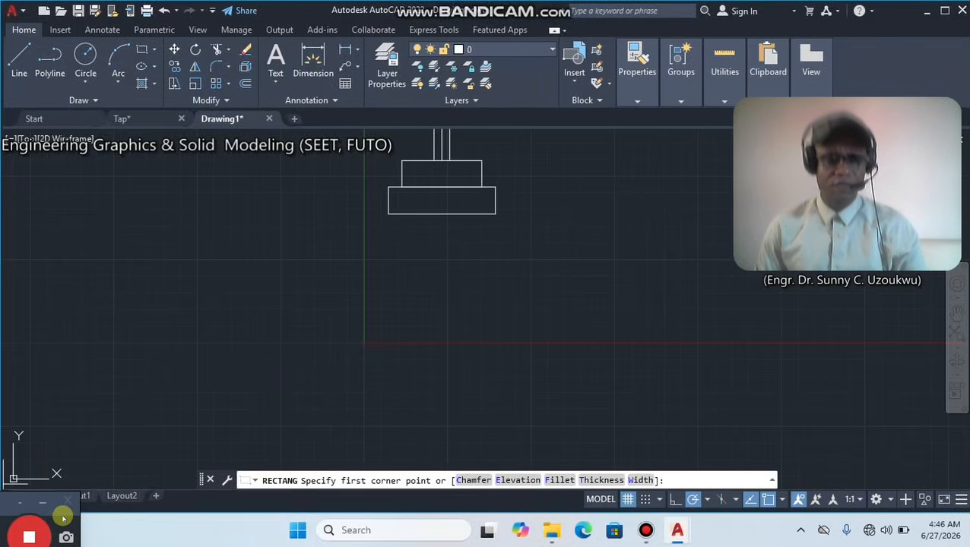
{"action": "left_click_drag", "start_coordinate": [62, 516], "coordinate": [95, 473]}
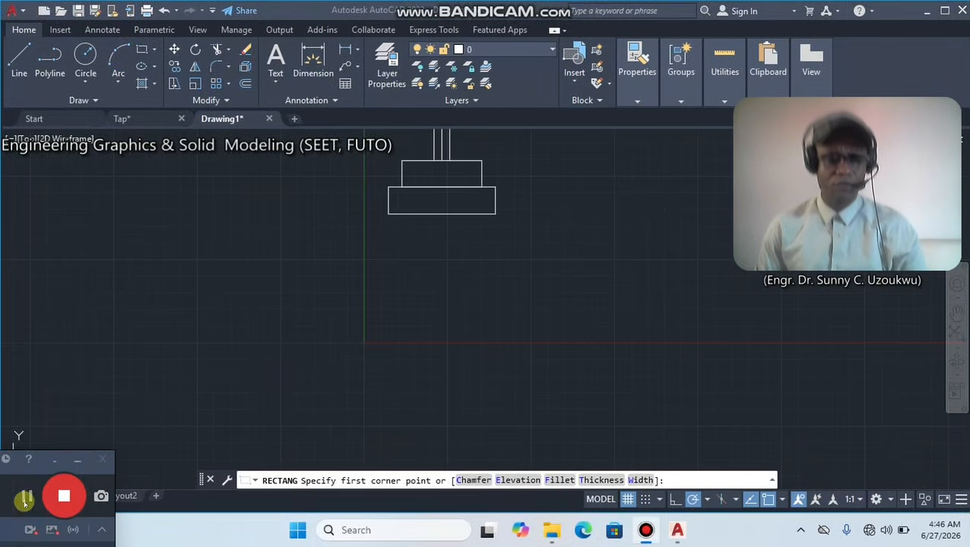
{"action": "left_click", "coordinate": [25, 499]}
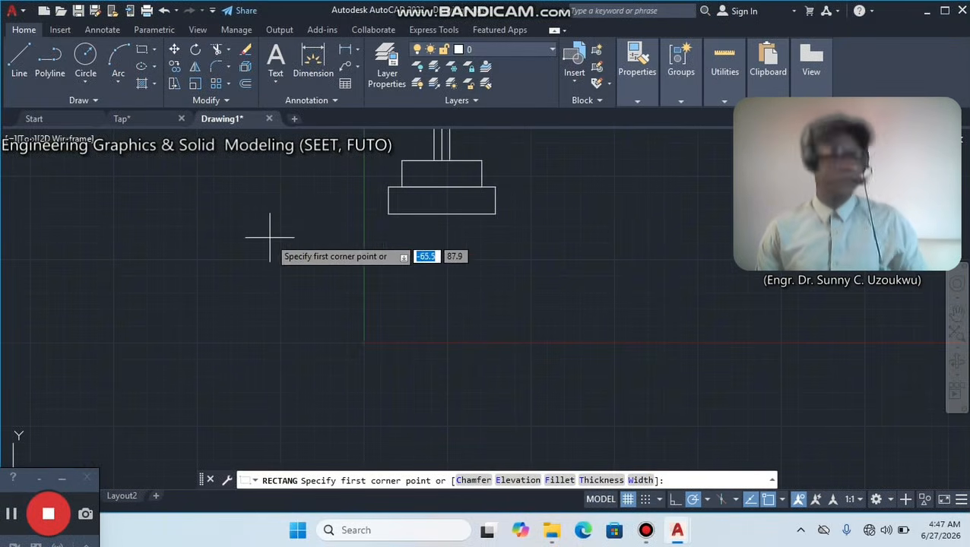
{"action": "left_click", "coordinate": [202, 216]}
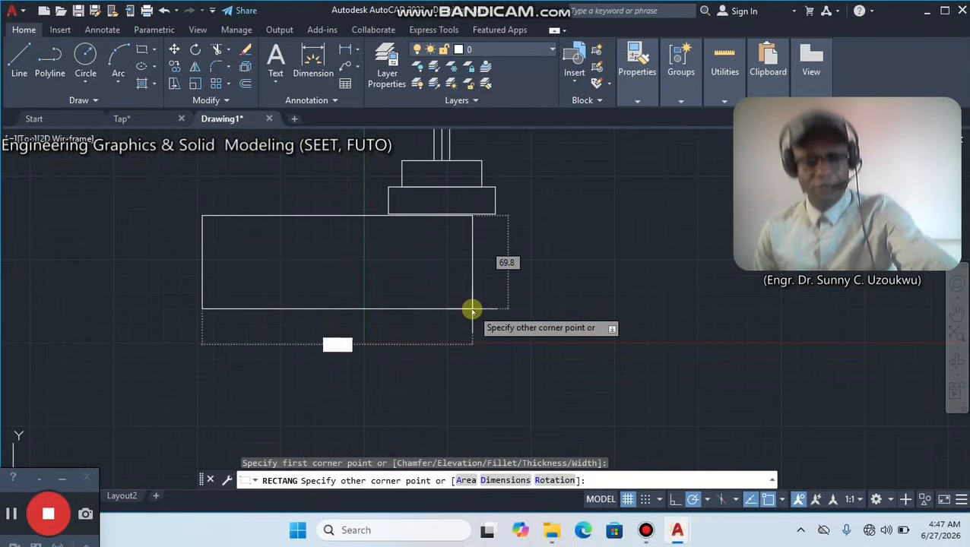
{"action": "type", "text": "340"}
{"action": "key", "text": "Tab"}
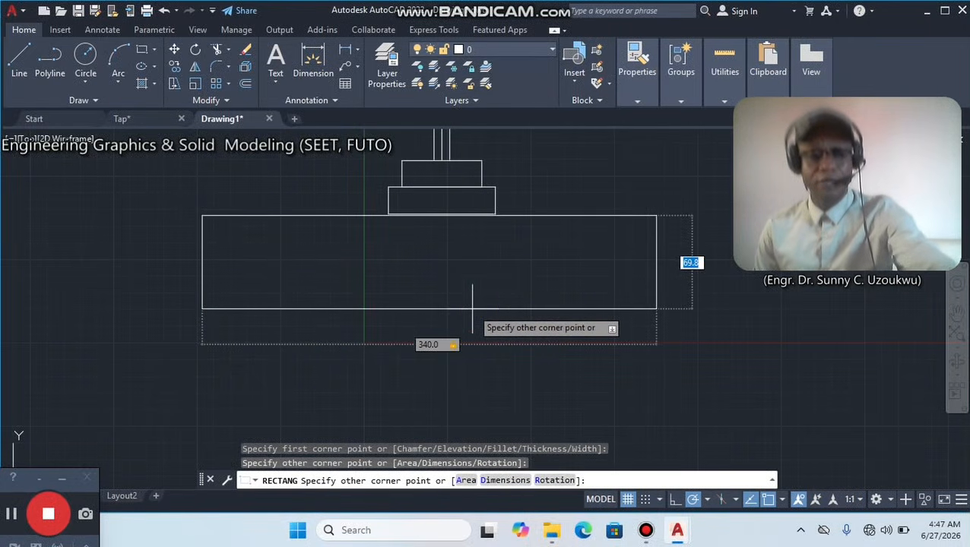
{"action": "type", "text": "15"}
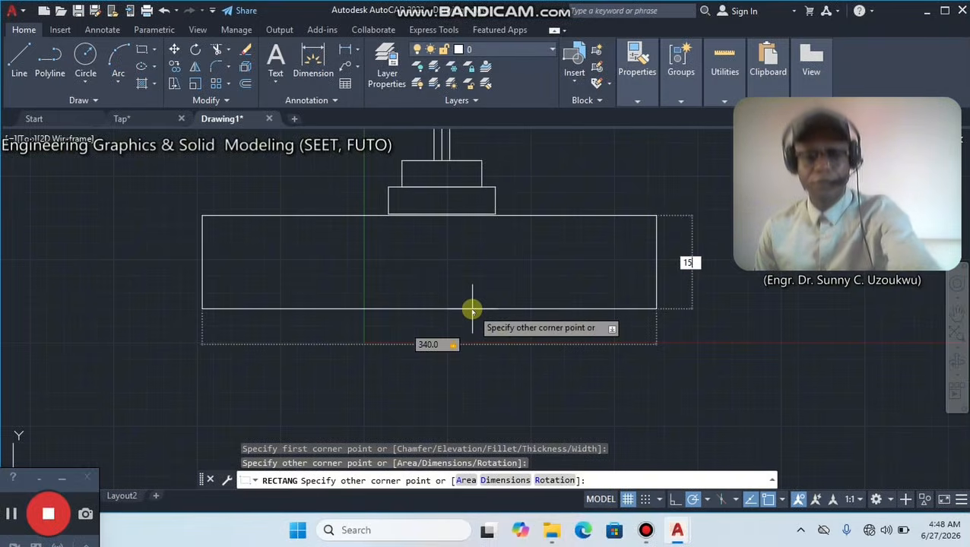
{"action": "type", "text": "0"}
{"action": "key", "text": "Return"}
{"action": "scroll", "coordinate": [472, 308], "scroll_direction": "down", "scroll_amount": 3}
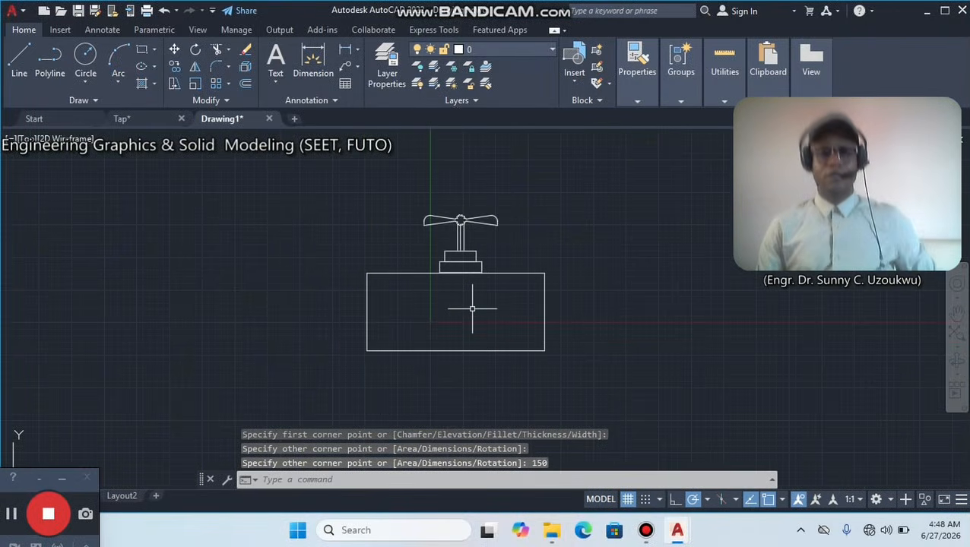
Move the 340 by 150 body rectangle by its upper midpoint onto the midpoint of the 80-unit collar's lower edge.
{"action": "left_click", "coordinate": [428, 274]}
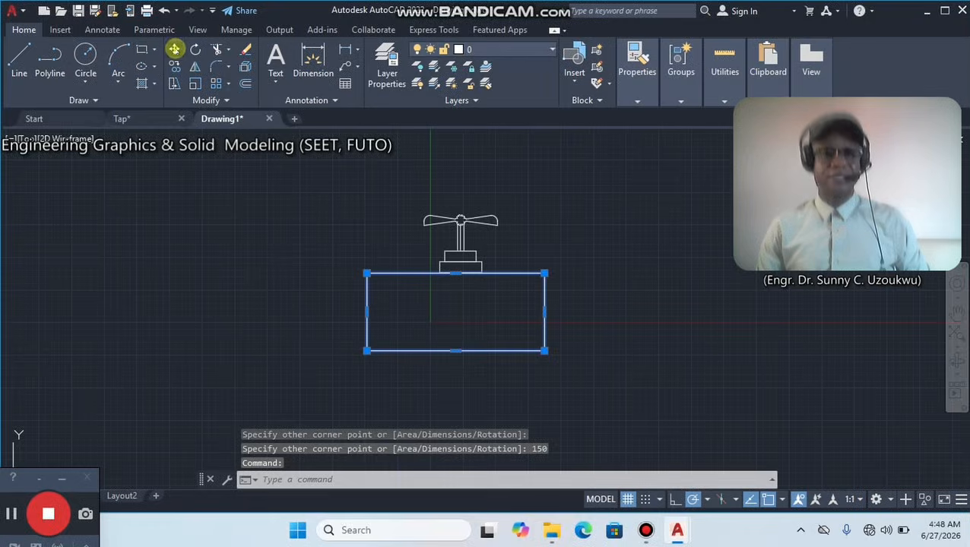
{"action": "left_click", "coordinate": [174, 49]}
{"action": "scroll", "coordinate": [486, 289], "scroll_direction": "up", "scroll_amount": 4}
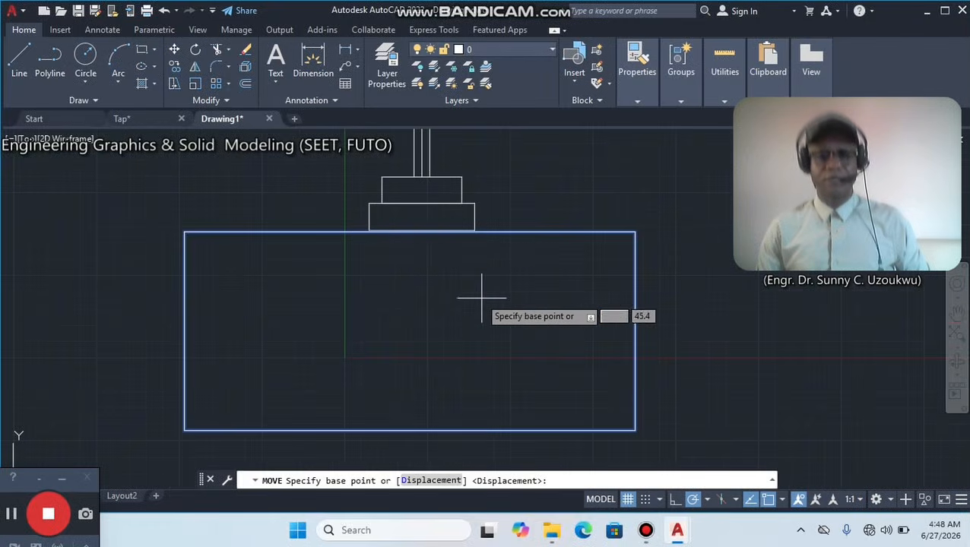
{"action": "left_click", "coordinate": [407, 231]}
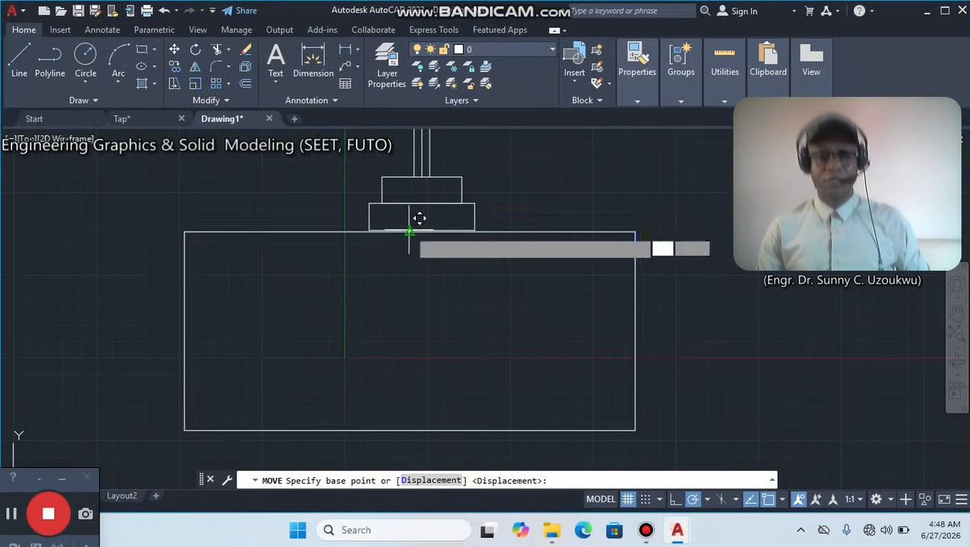
{"action": "left_click", "coordinate": [421, 230]}
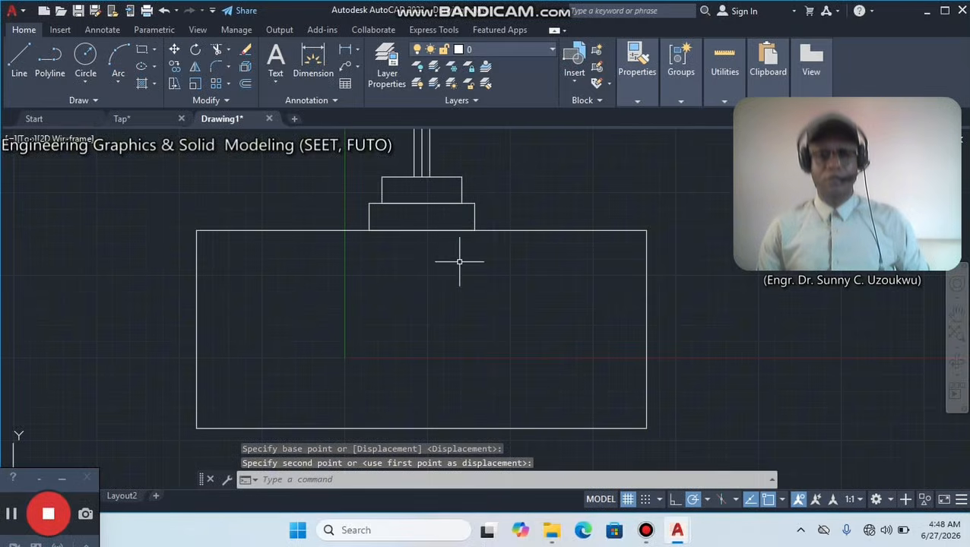
Move the body rectangle away from the collars to a free spot lower in the drawing.
{"action": "left_click", "coordinate": [507, 230]}
{"action": "left_click", "coordinate": [174, 49]}
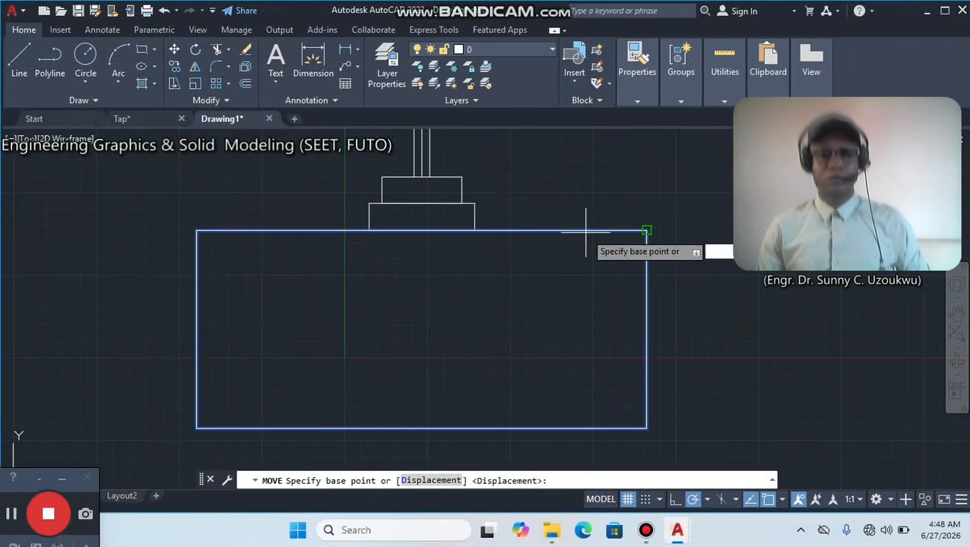
{"action": "left_click", "coordinate": [566, 195]}
{"action": "left_click", "coordinate": [443, 283]}
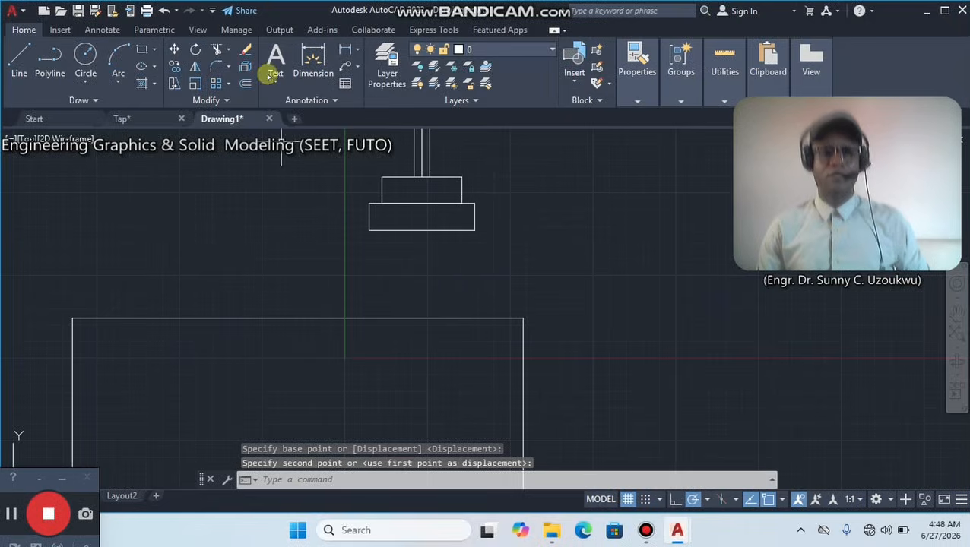
Move the body rectangle back up, snapping its upper midpoint to the midpoint of the lower collar's bottom edge.
{"action": "left_click", "coordinate": [300, 318]}
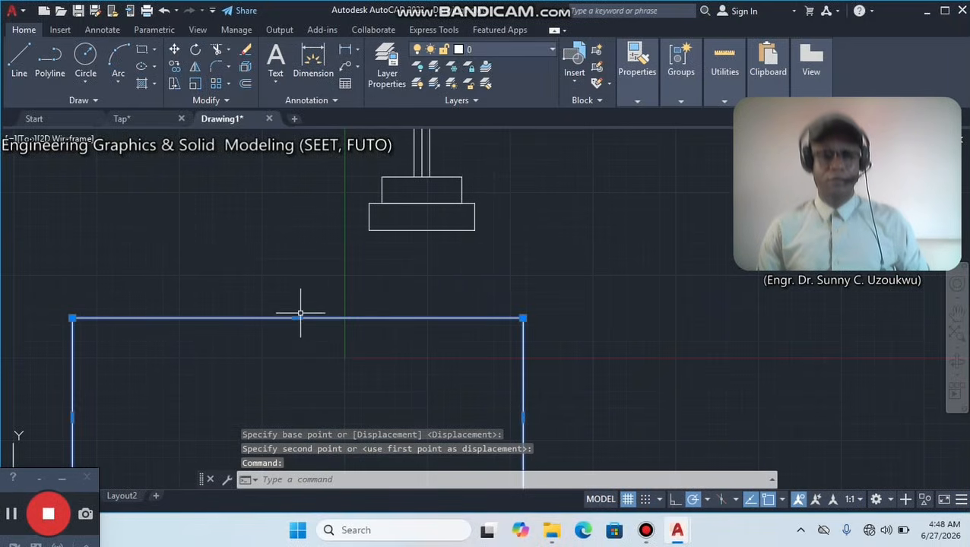
{"action": "left_click", "coordinate": [174, 49]}
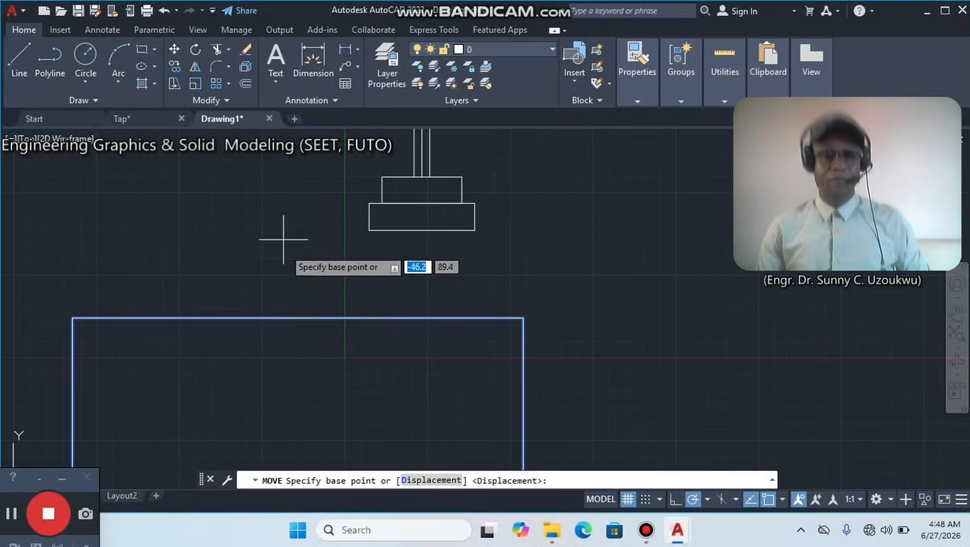
{"action": "left_click", "coordinate": [297, 318]}
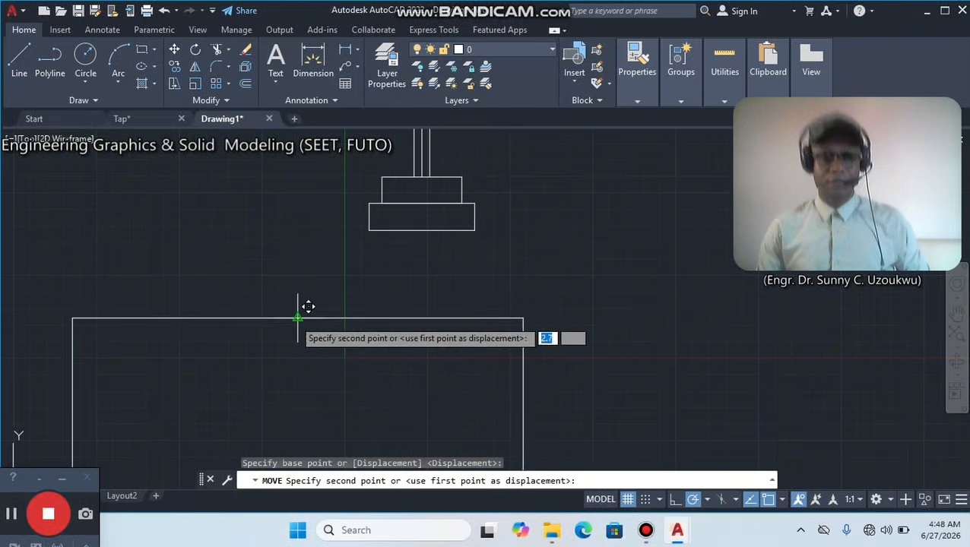
{"action": "left_click", "coordinate": [423, 228]}
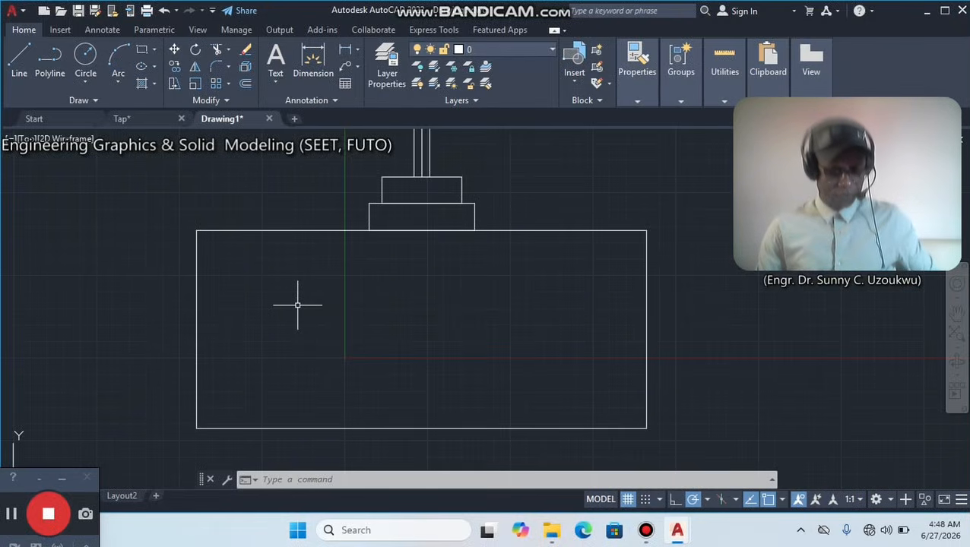
Draw a vertical centre line through the body rectangle from its upper edge midpoint to its lower edge midpoint.
{"action": "left_click", "coordinate": [19, 59]}
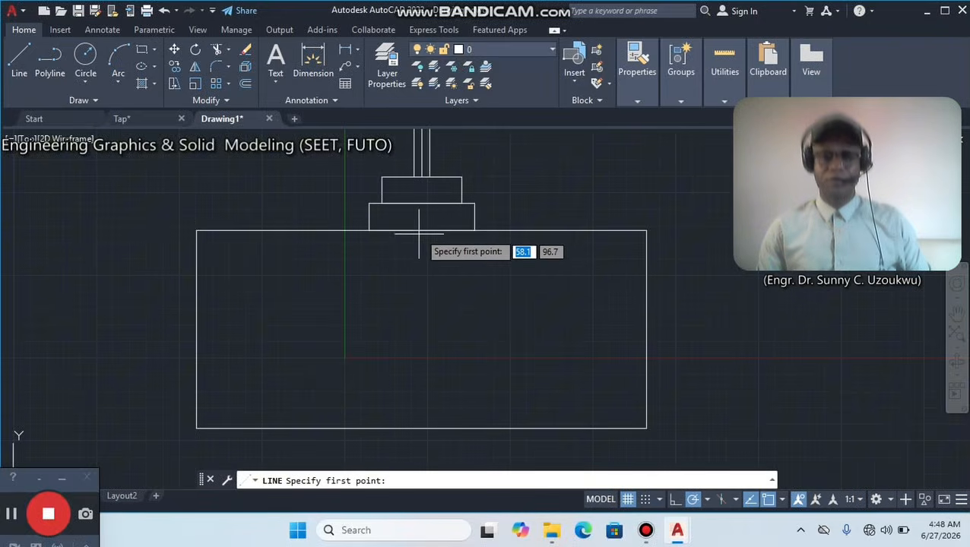
{"action": "left_click", "coordinate": [422, 231]}
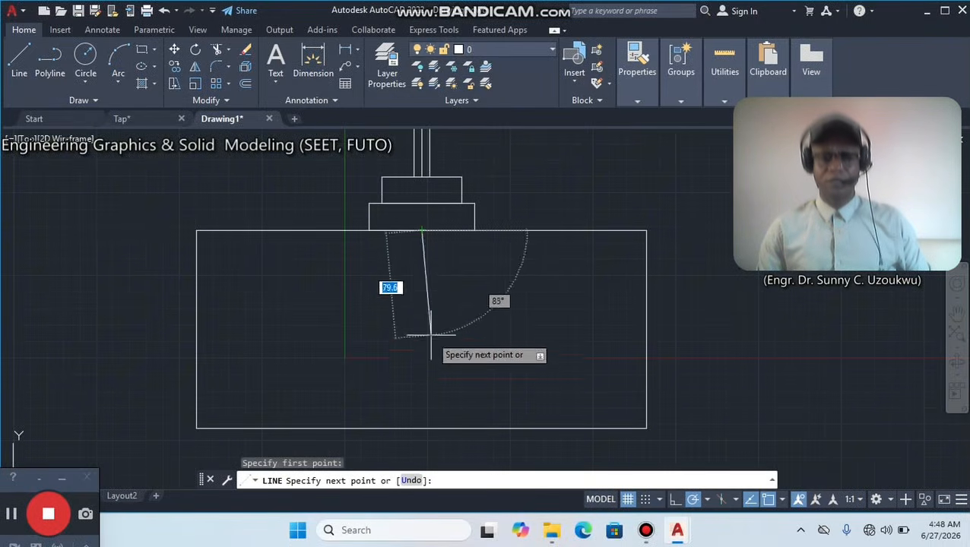
{"action": "left_click", "coordinate": [422, 428]}
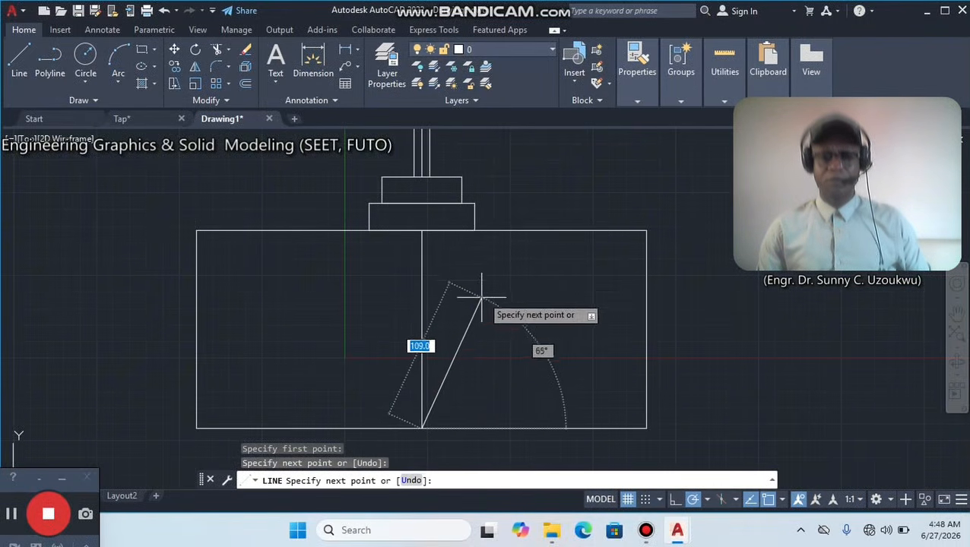
{"action": "right_click", "coordinate": [485, 291]}
{"action": "left_click", "coordinate": [521, 303]}
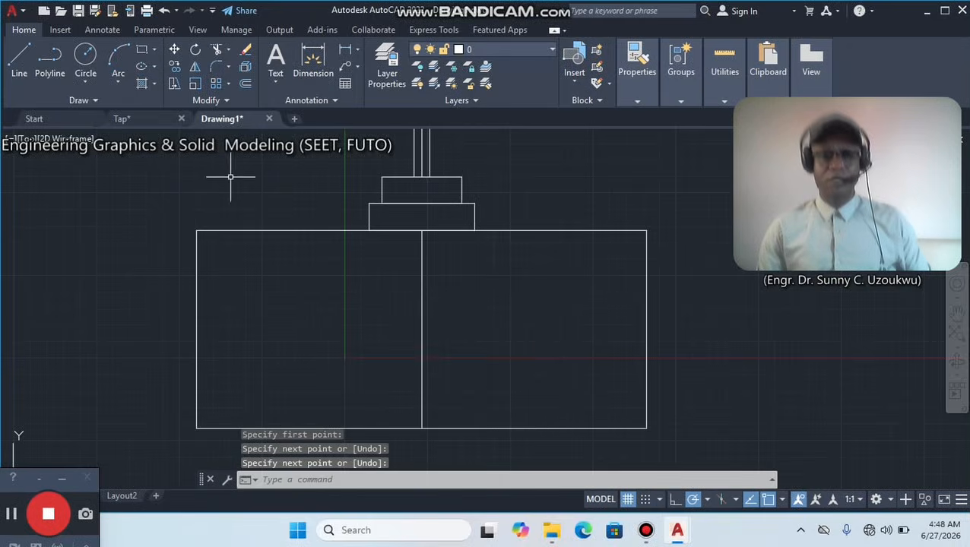
Draw a horizontal centre line across the body rectangle between the midpoints of its two side edges.
{"action": "left_click", "coordinate": [20, 57]}
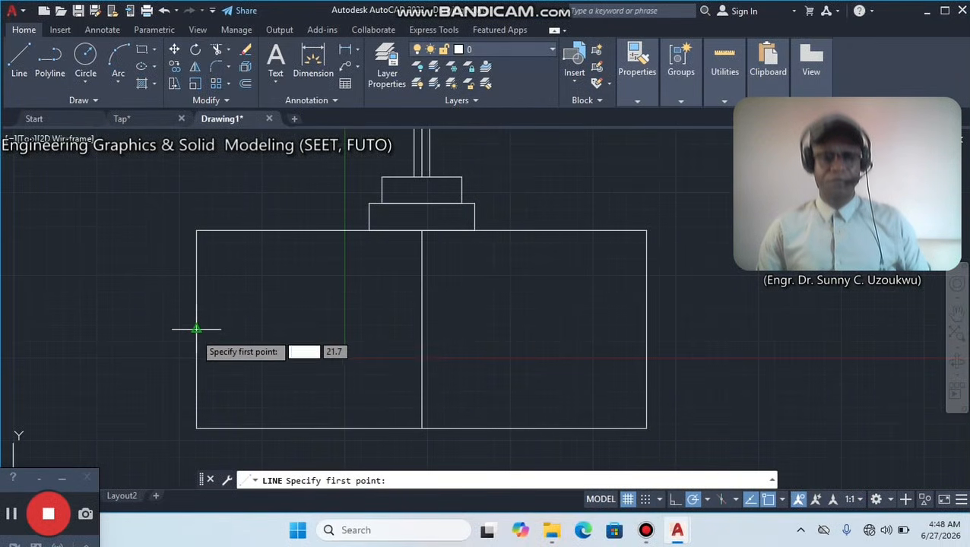
{"action": "left_click", "coordinate": [196, 329]}
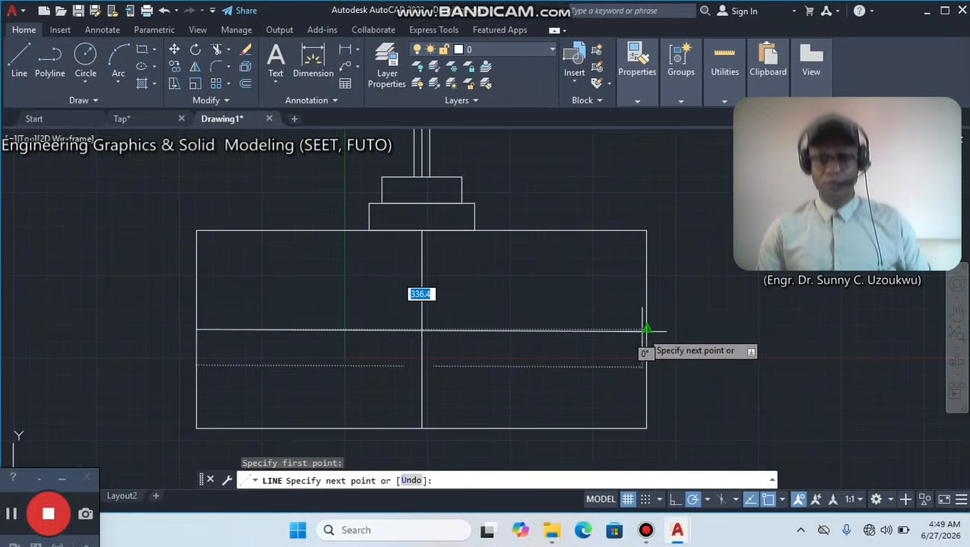
{"action": "left_click", "coordinate": [646, 329]}
{"action": "right_click", "coordinate": [703, 201]}
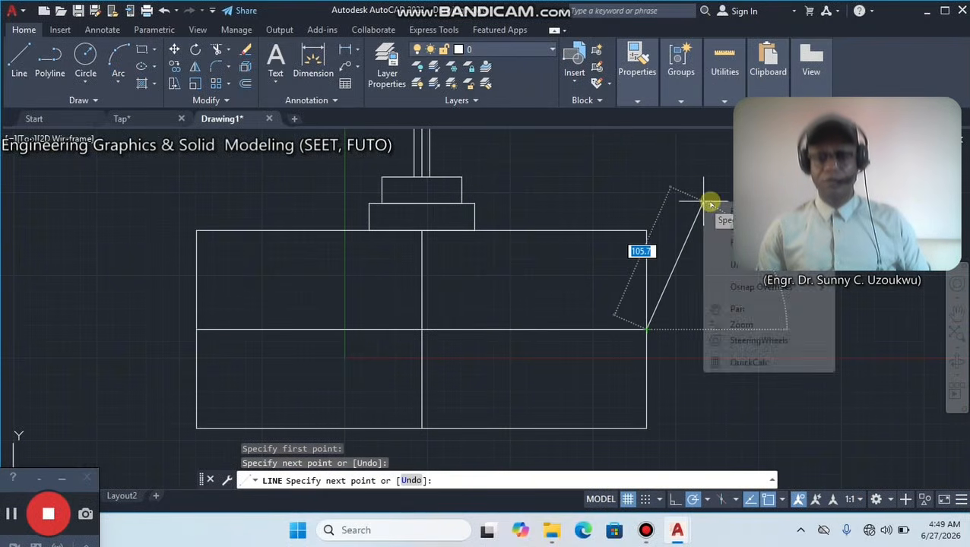
{"action": "left_click", "coordinate": [734, 211]}
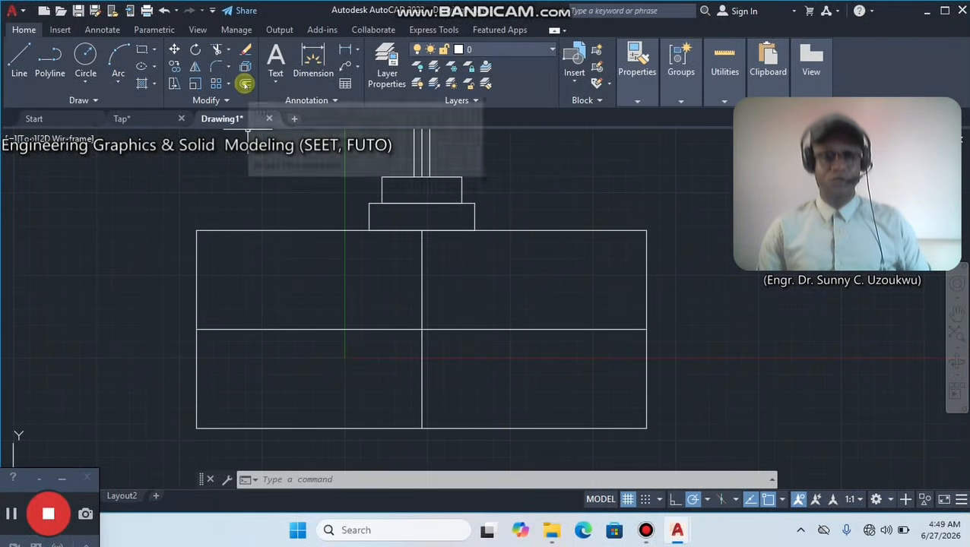
Offset the body's horizontal centre line by 30 units both upward and downward.
{"action": "left_click", "coordinate": [245, 84]}
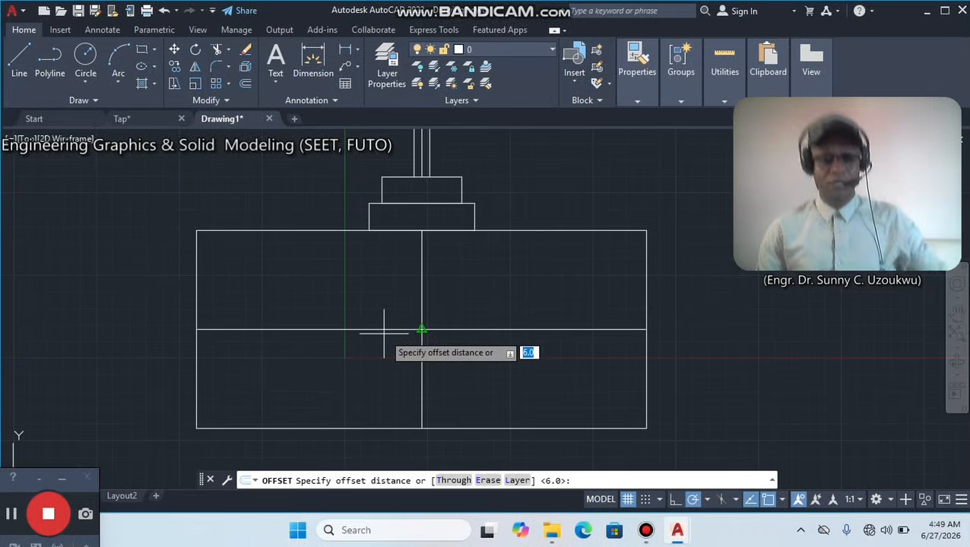
{"action": "type", "text": "30"}
{"action": "key", "text": "Return"}
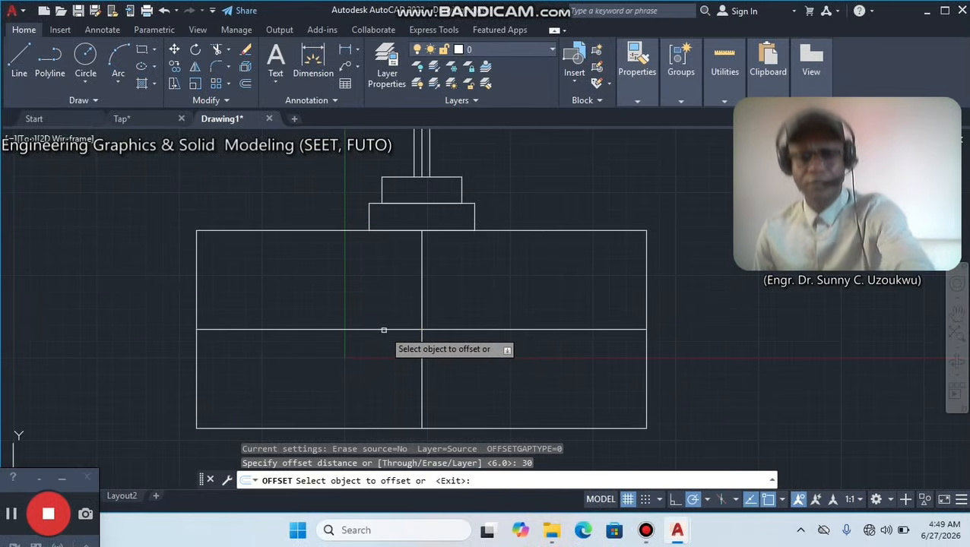
{"action": "left_click", "coordinate": [384, 330]}
{"action": "left_click", "coordinate": [385, 298]}
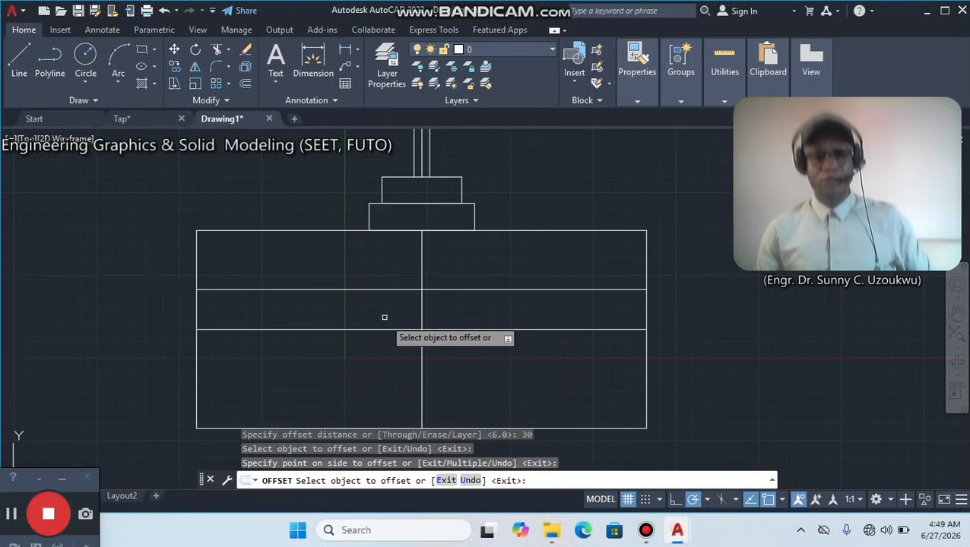
{"action": "left_click", "coordinate": [384, 329]}
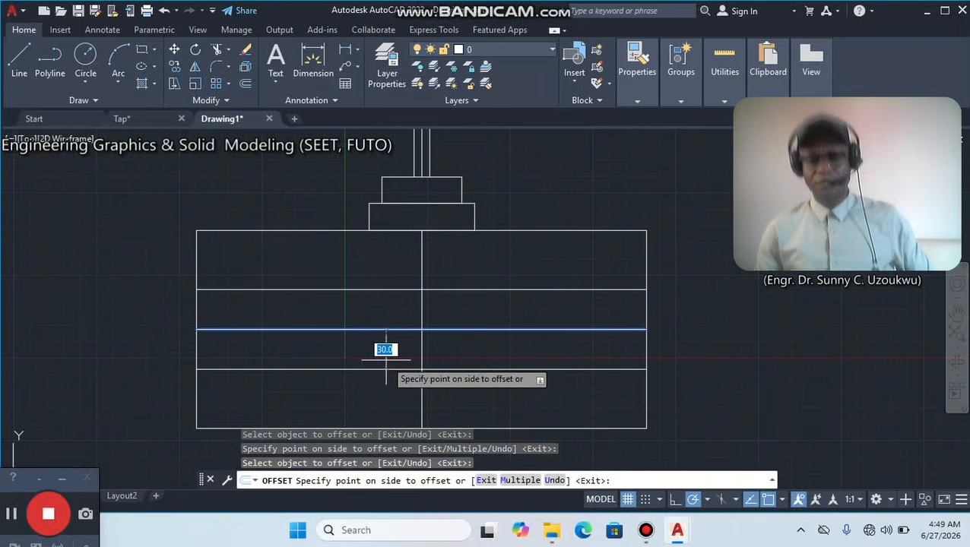
{"action": "left_click", "coordinate": [385, 354]}
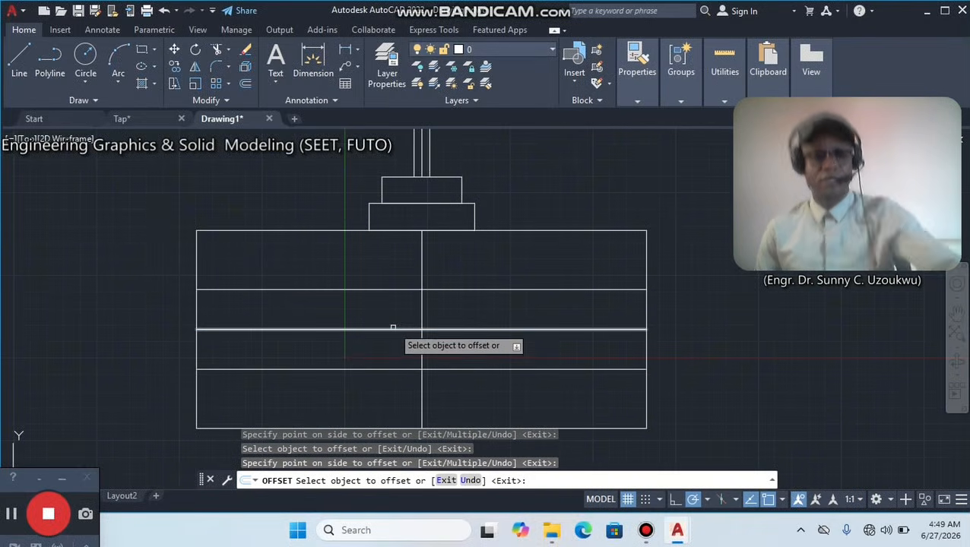
{"action": "key", "text": "Escape"}
Offset the same horizontal centre line by 40 units above and below.
{"action": "key", "text": "Return"}
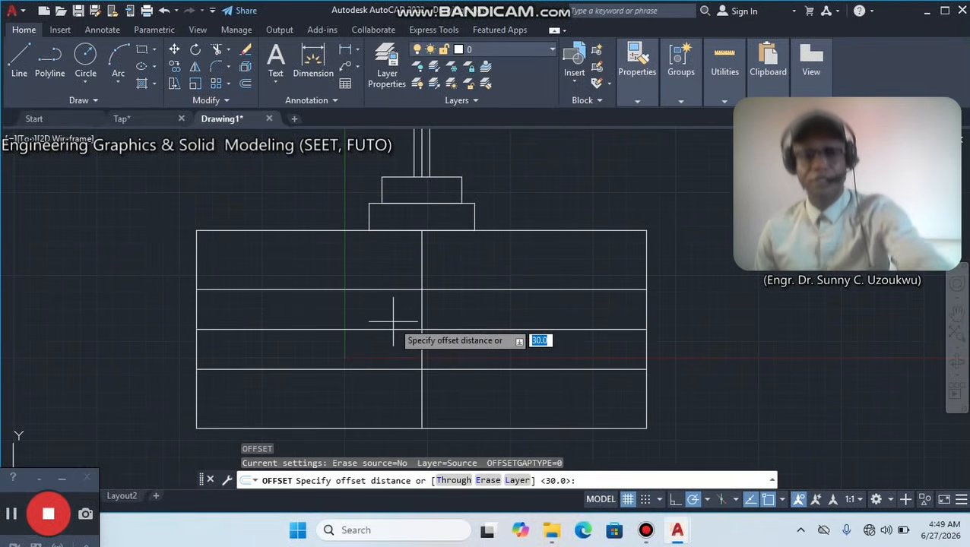
{"action": "type", "text": "40"}
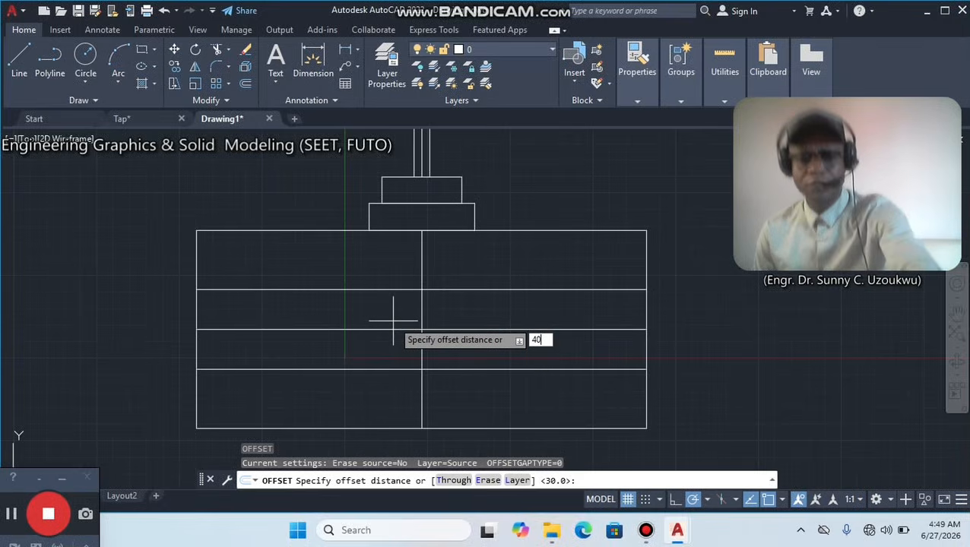
{"action": "key", "text": "Return"}
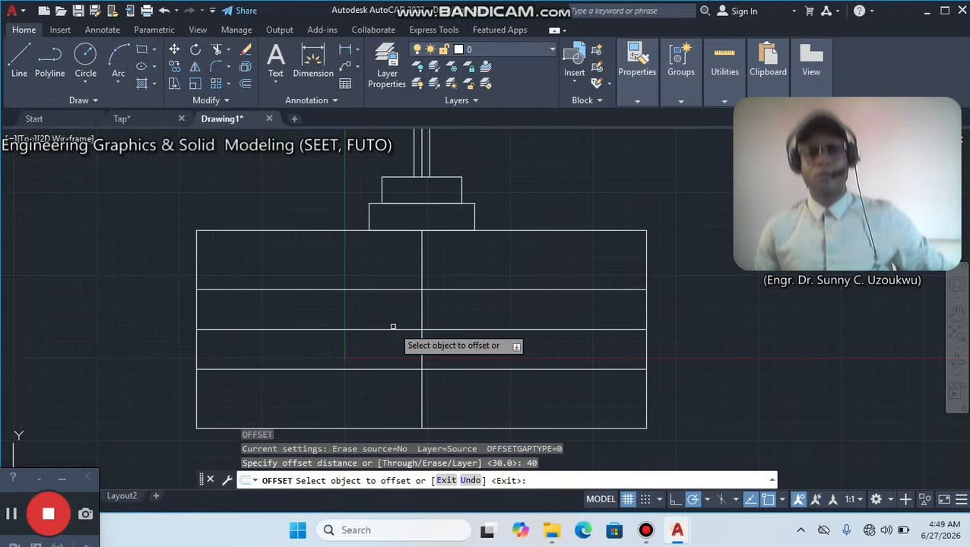
{"action": "left_click", "coordinate": [395, 329]}
{"action": "left_click", "coordinate": [396, 296]}
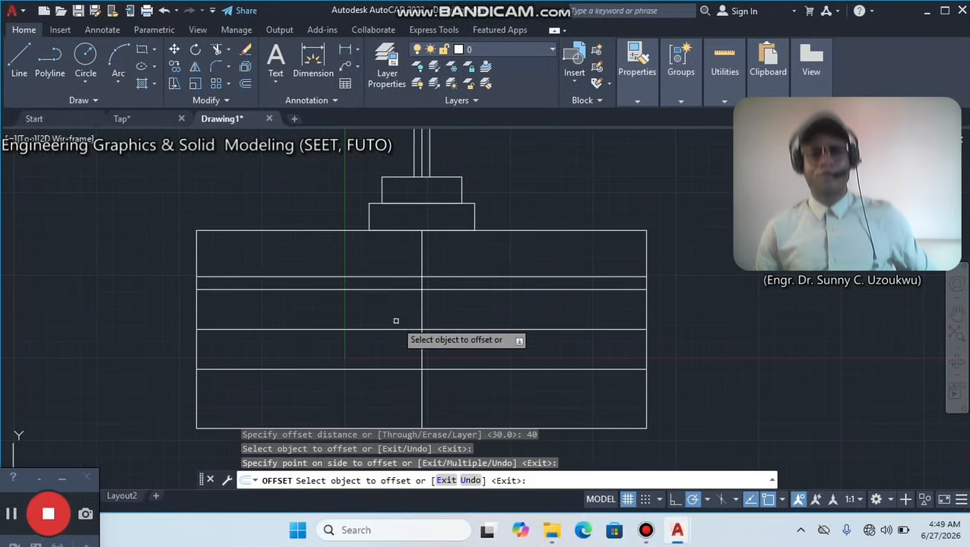
{"action": "left_click", "coordinate": [396, 369]}
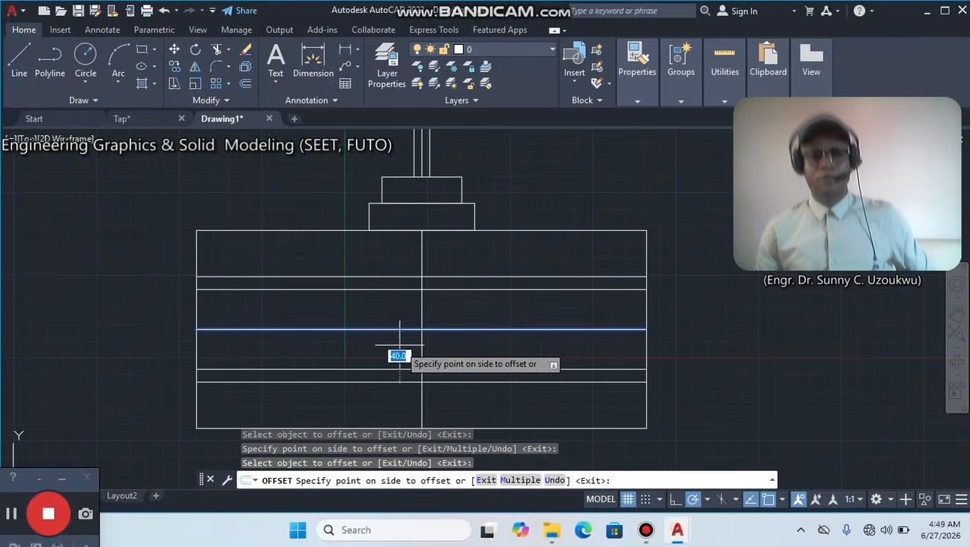
{"action": "left_click", "coordinate": [397, 376]}
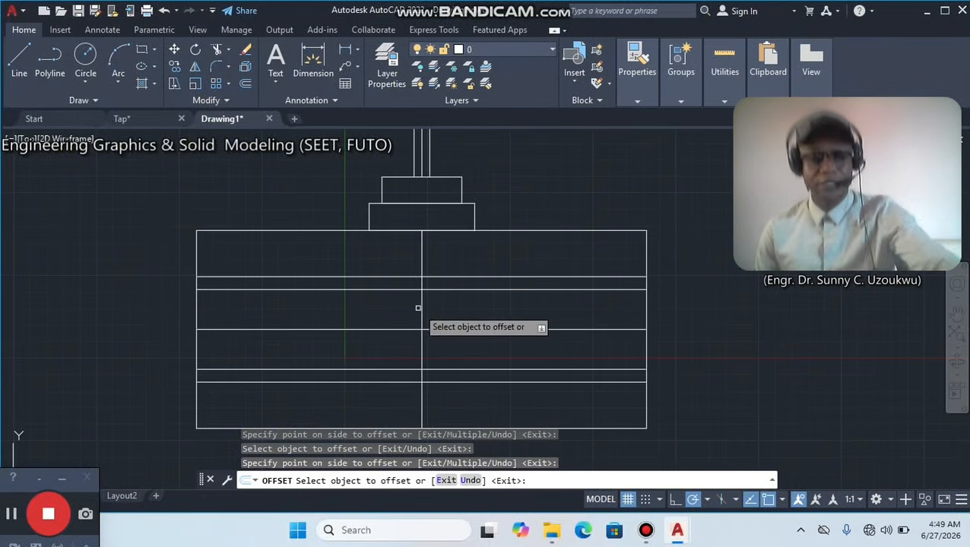
{"action": "key", "text": "Escape"}
{"action": "key", "text": "Return"}
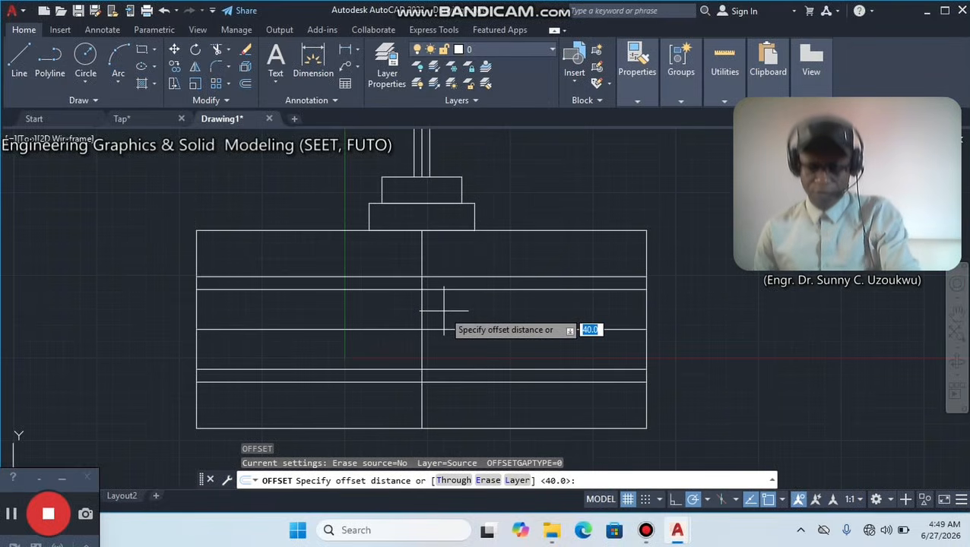
{"action": "left_click", "coordinate": [13, 516]}
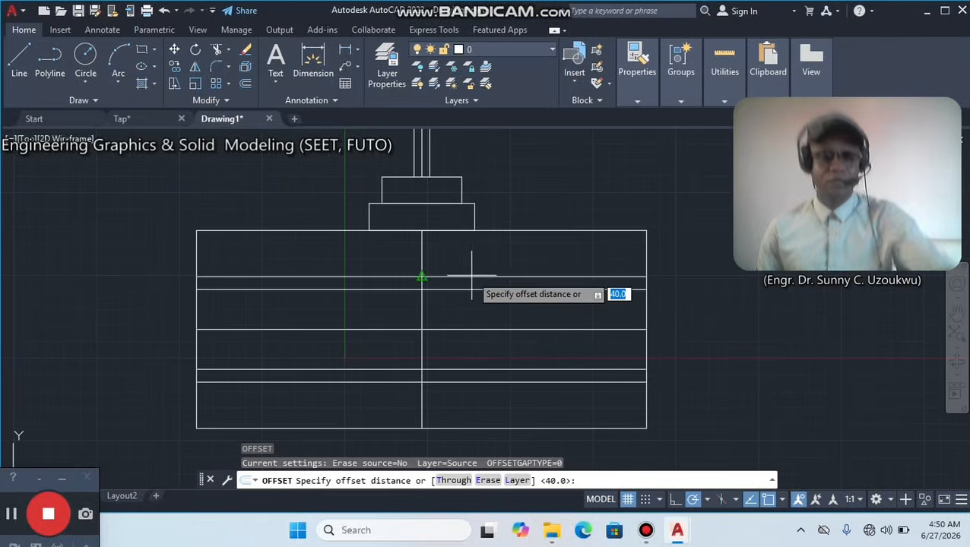
{"action": "key", "text": "Escape"}
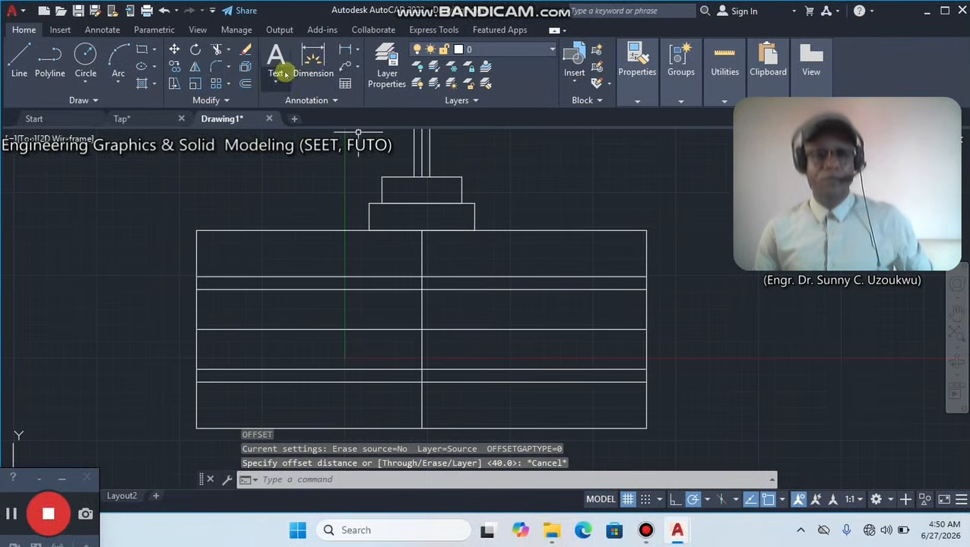
{"action": "left_click", "coordinate": [246, 85]}
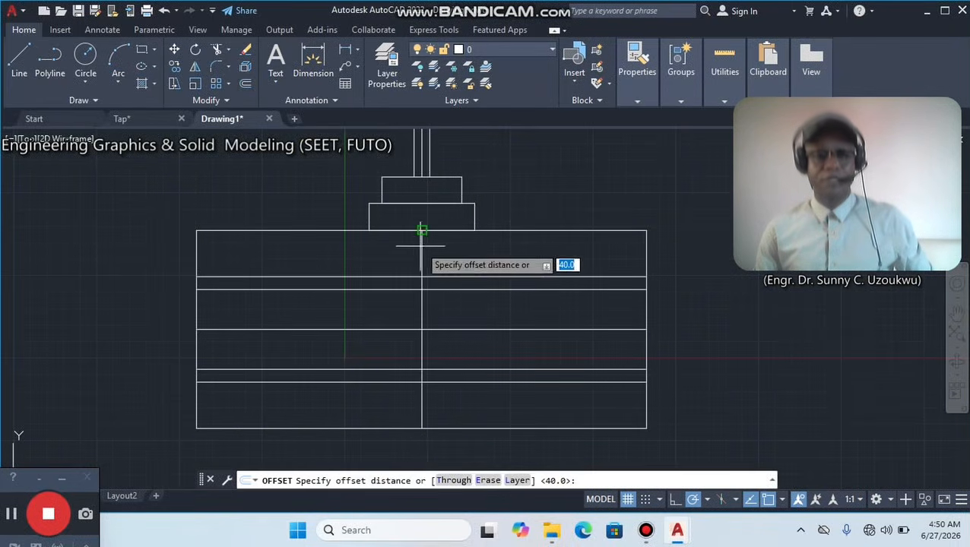
{"action": "type", "text": "6"}
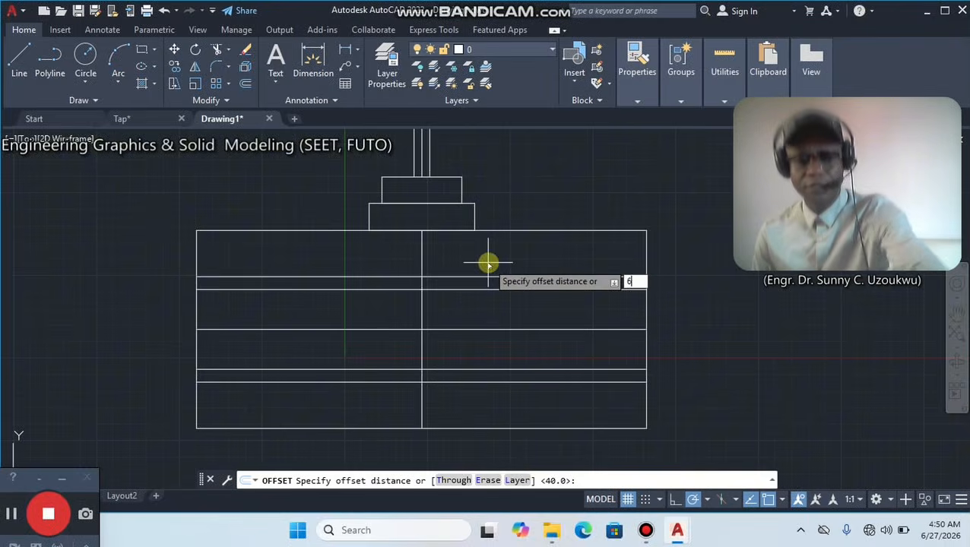
{"action": "type", "text": "0"}
{"action": "key", "text": "Return"}
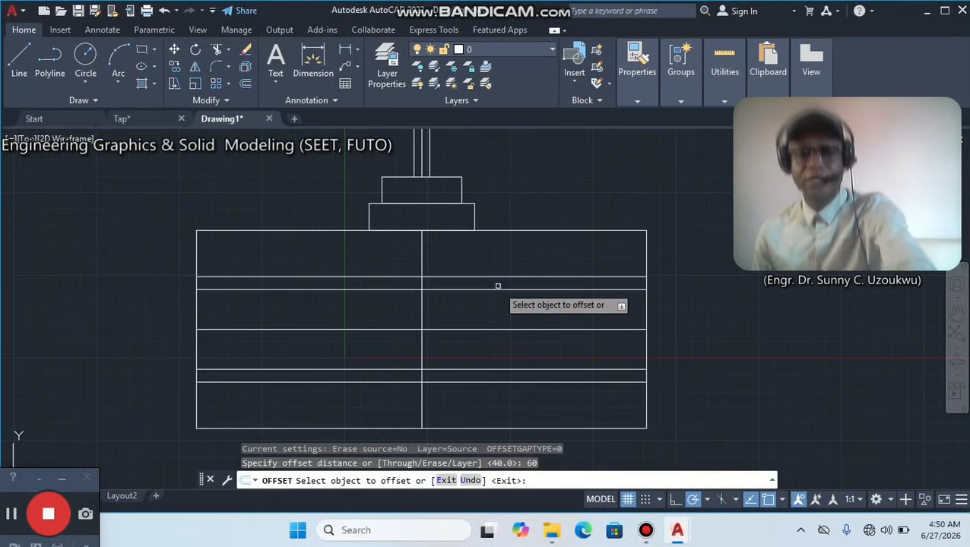
{"action": "left_click", "coordinate": [422, 310]}
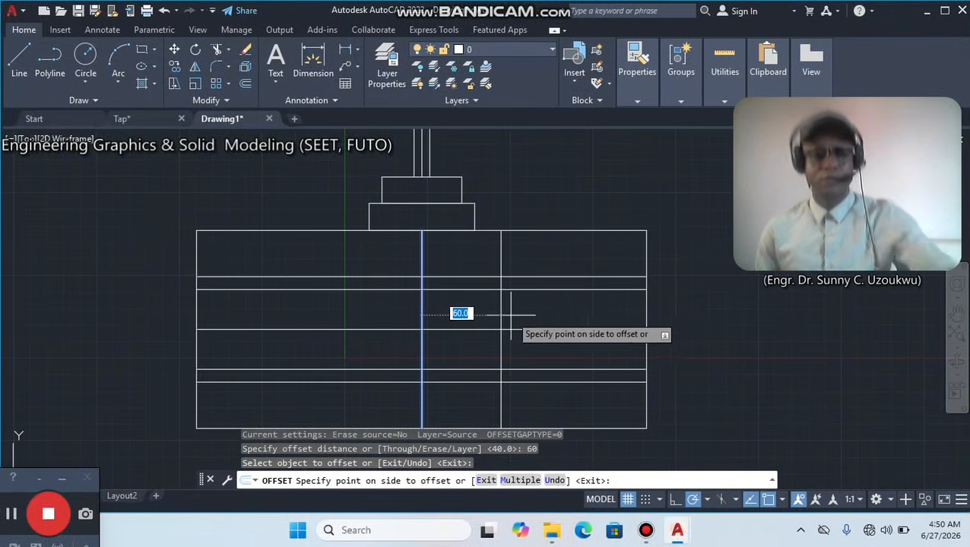
{"action": "key", "text": "Escape"}
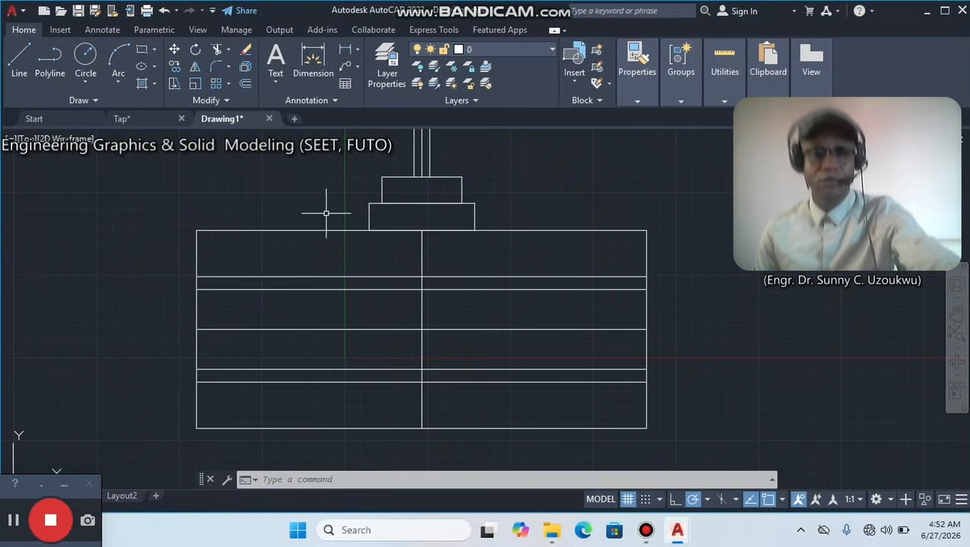
Offset the body's vertical centre line by 160 units to the right.
{"action": "left_click", "coordinate": [244, 85]}
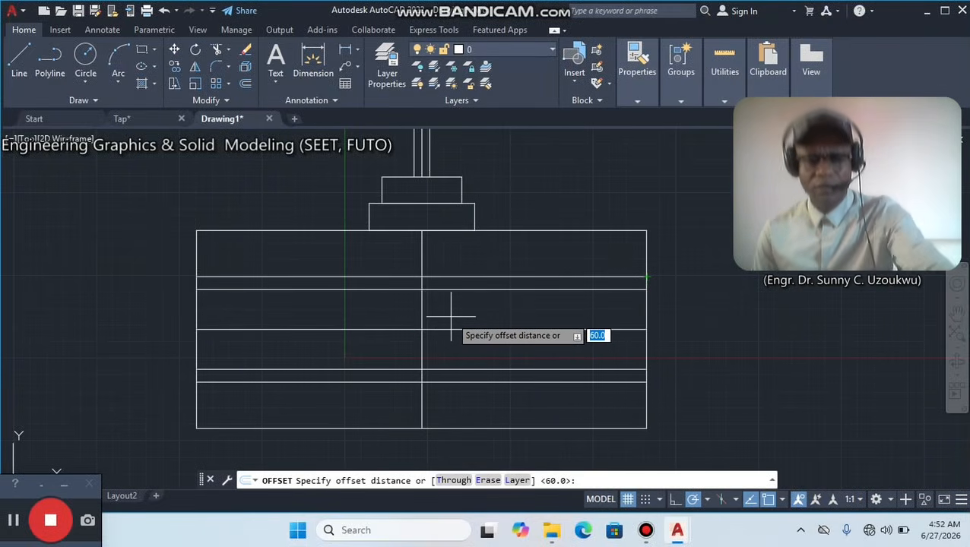
{"action": "type", "text": "16"}
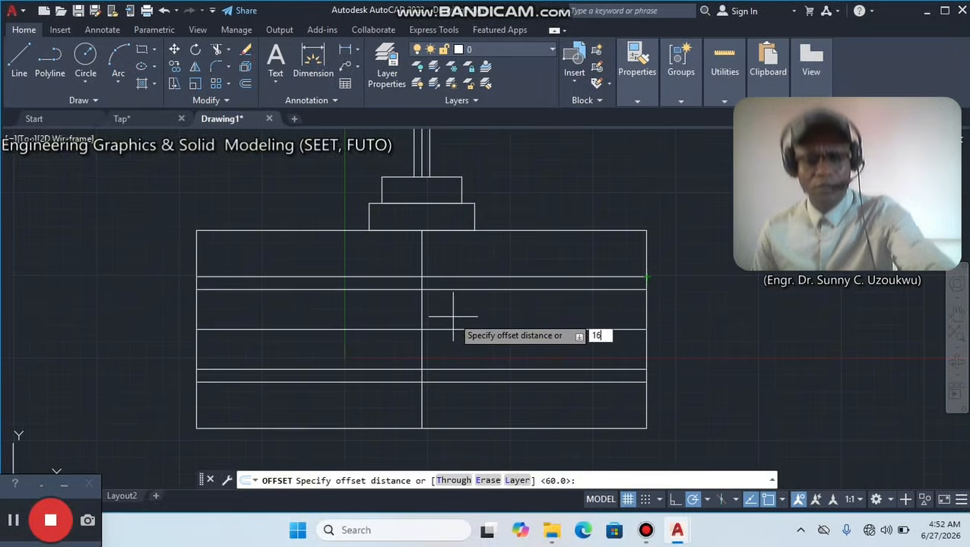
{"action": "key", "text": "Return"}
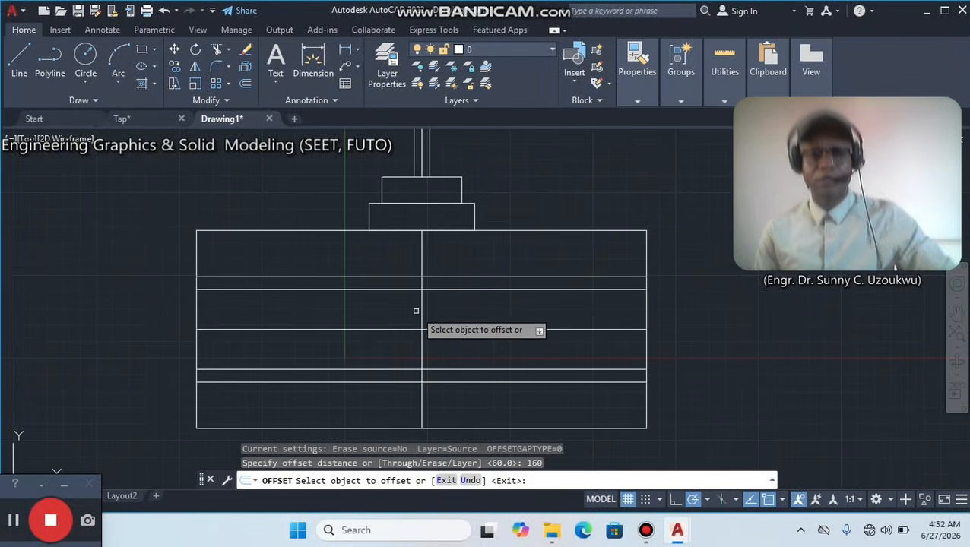
{"action": "left_click", "coordinate": [422, 312]}
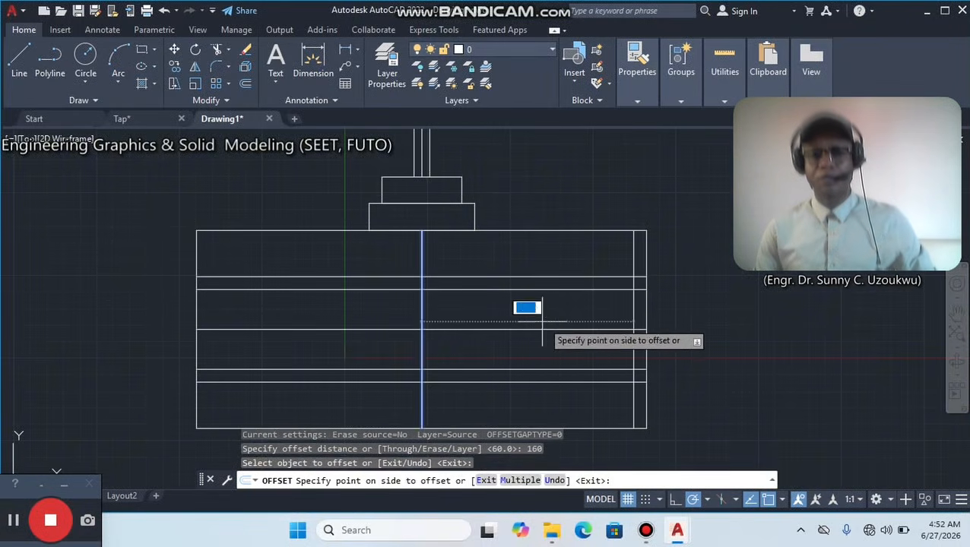
{"action": "left_click", "coordinate": [546, 321]}
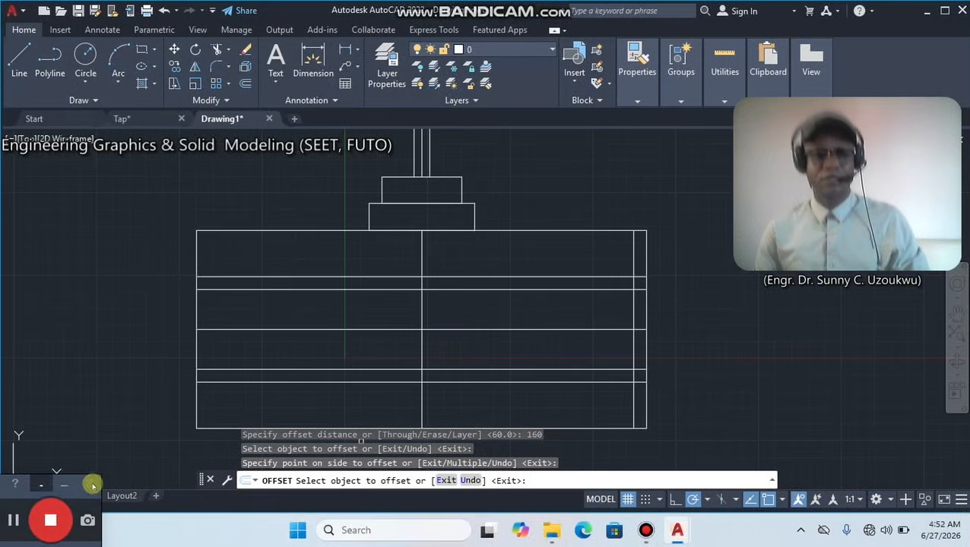
{"action": "left_click", "coordinate": [15, 521]}
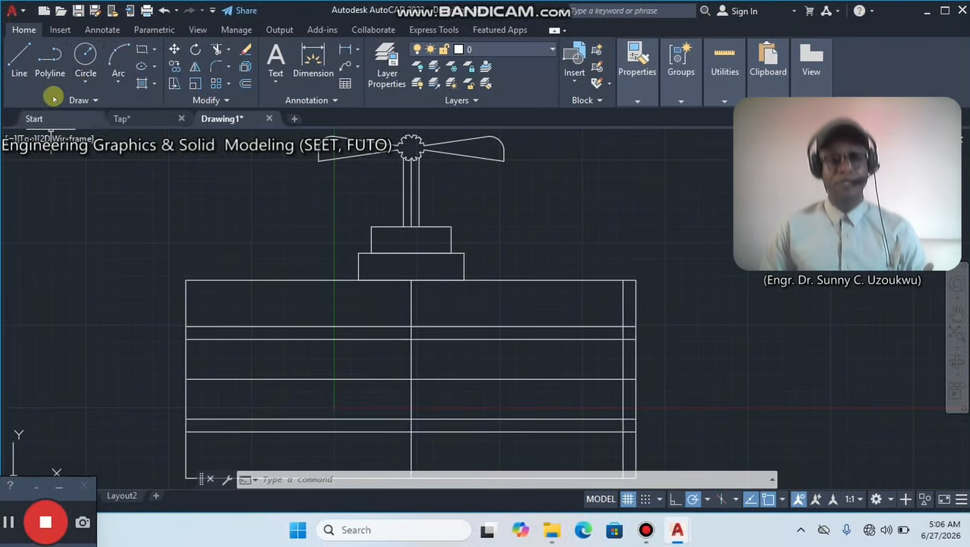
Trim the body's upper edge between the lower collar and the vertical line offset near the right end.
{"action": "left_click", "coordinate": [85, 82]}
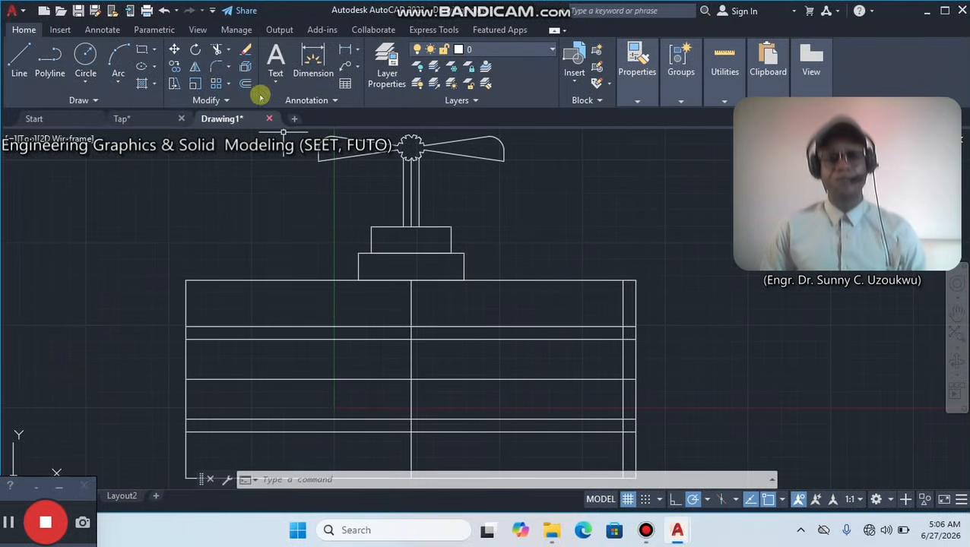
{"action": "left_click", "coordinate": [216, 49]}
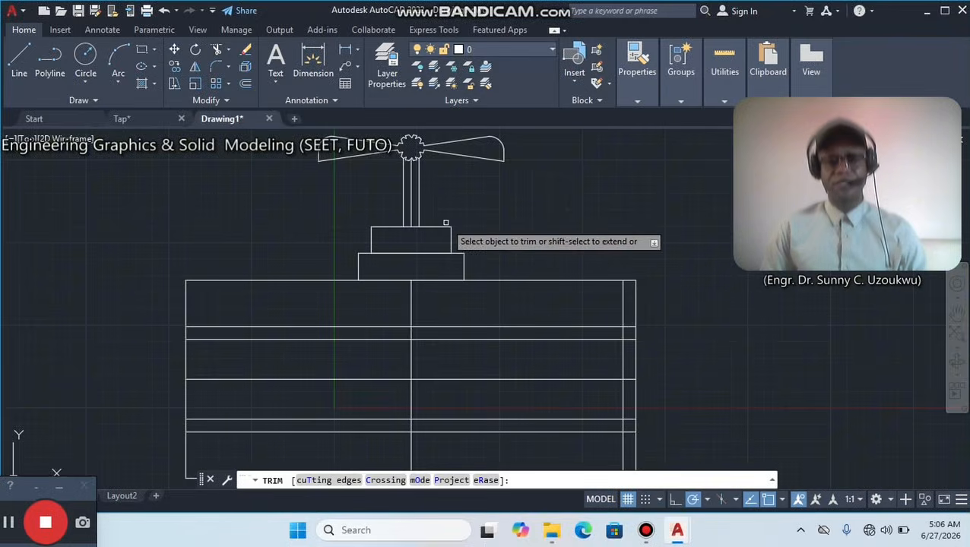
{"action": "left_click", "coordinate": [532, 279]}
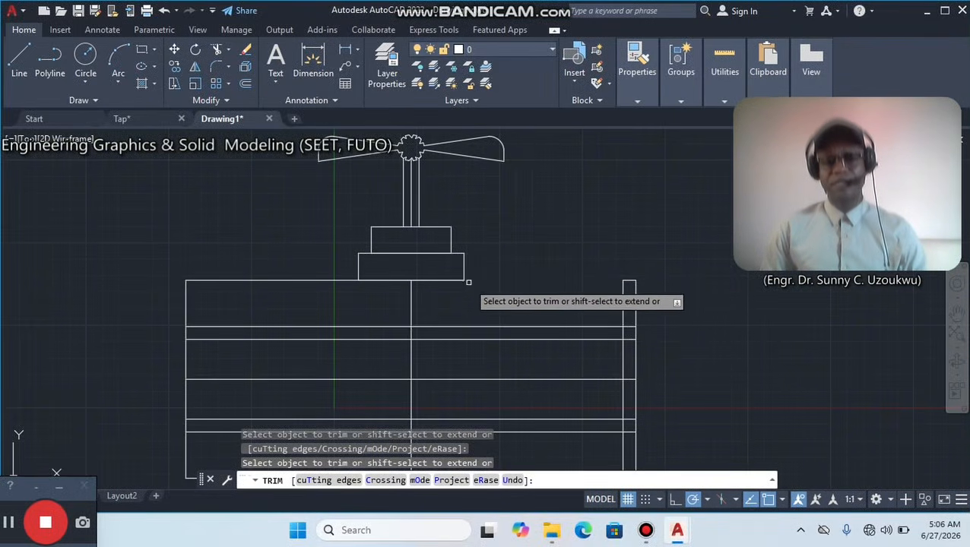
After checking the finished Tap drawing, draw a 40-radius circle tangent to the lower collar's right side and the body's uppermost offset line.
{"action": "left_click", "coordinate": [151, 118]}
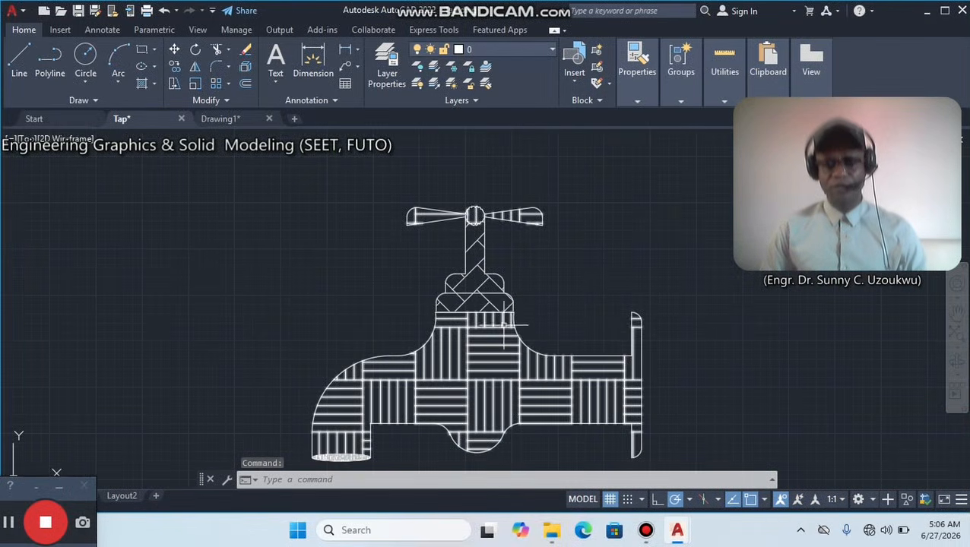
{"action": "left_click", "coordinate": [233, 122]}
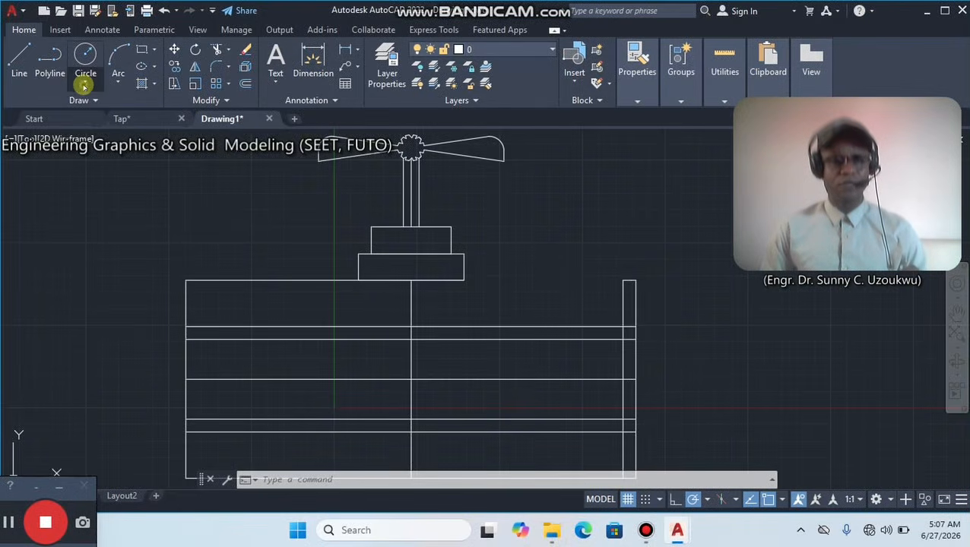
{"action": "left_click", "coordinate": [83, 85]}
{"action": "left_click", "coordinate": [105, 227]}
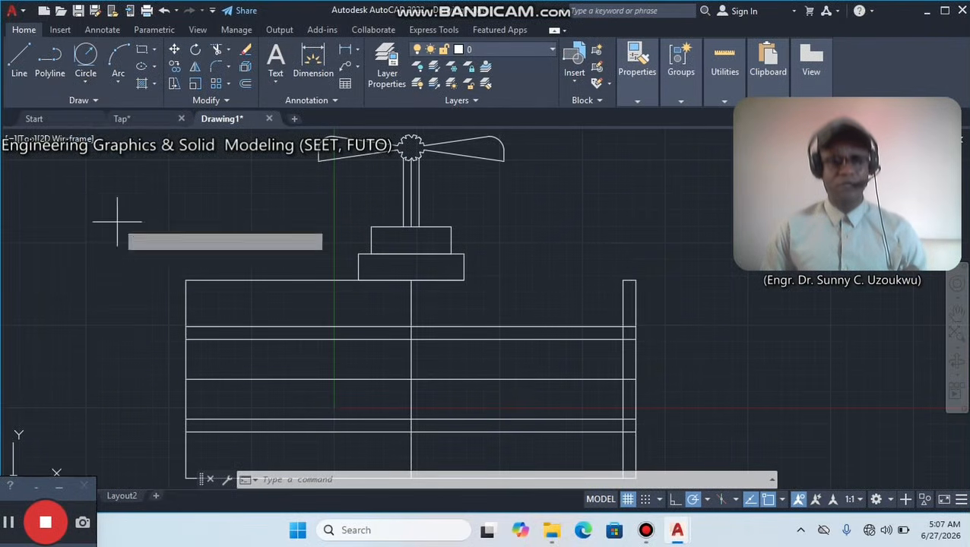
{"action": "left_click", "coordinate": [465, 272]}
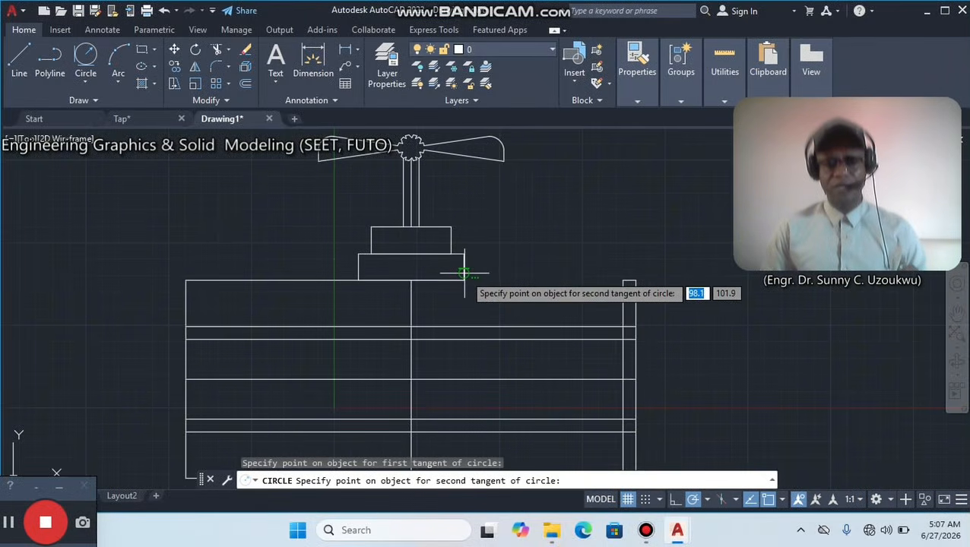
{"action": "left_click", "coordinate": [524, 327]}
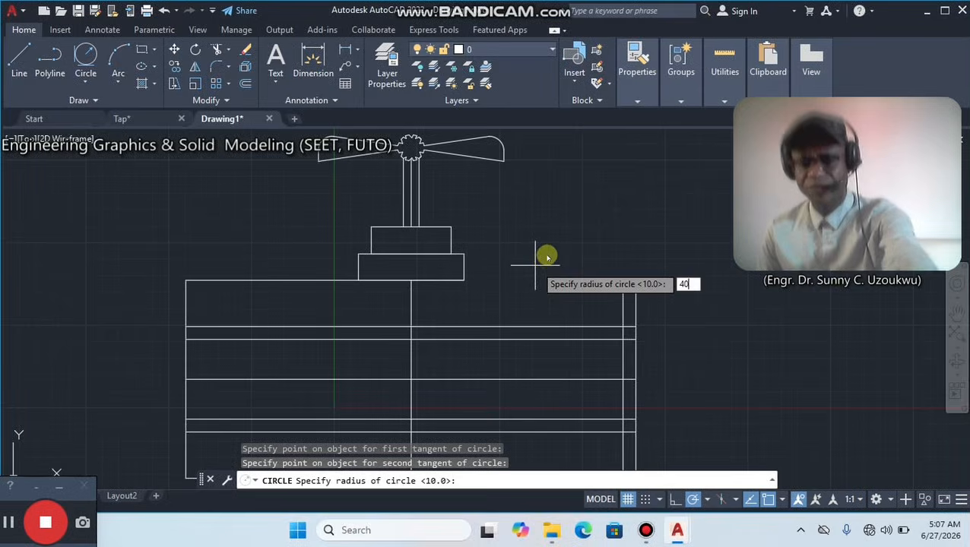
{"action": "key", "text": "Return"}
{"action": "scroll", "coordinate": [457, 280], "scroll_direction": "up", "scroll_amount": 5}
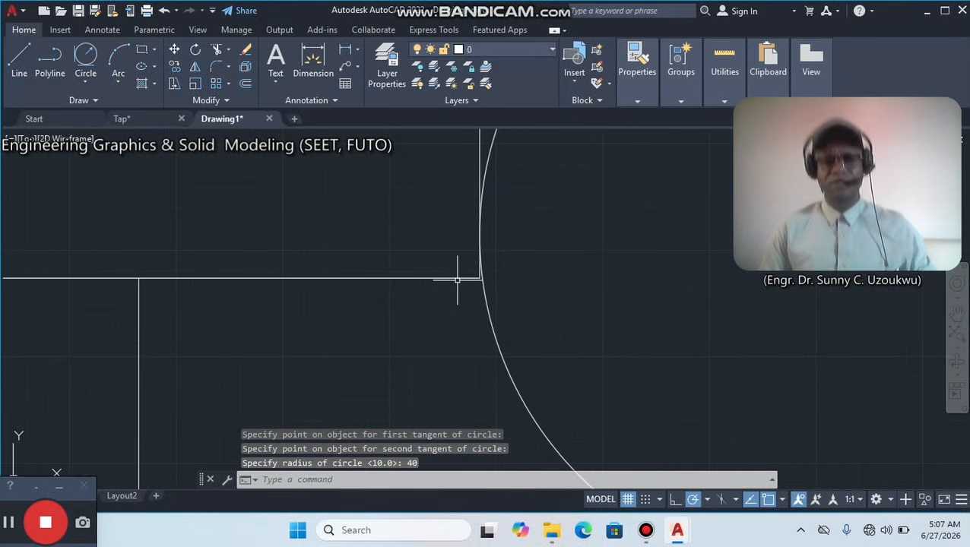
{"action": "scroll", "coordinate": [456, 280], "scroll_direction": "down", "scroll_amount": 5}
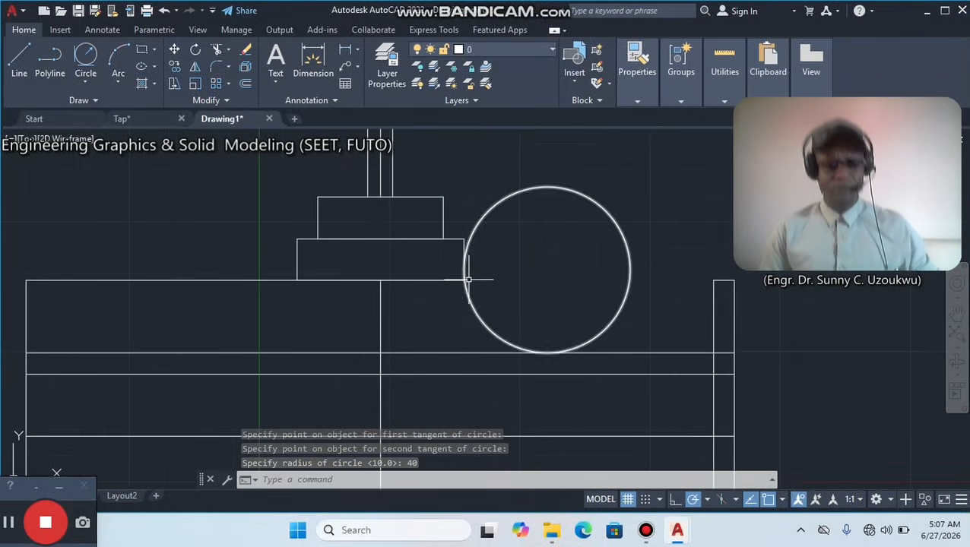
Trim the right-hand circle down to the concave arc joining the lower collar to the body's uppermost offset line.
{"action": "left_click", "coordinate": [217, 49]}
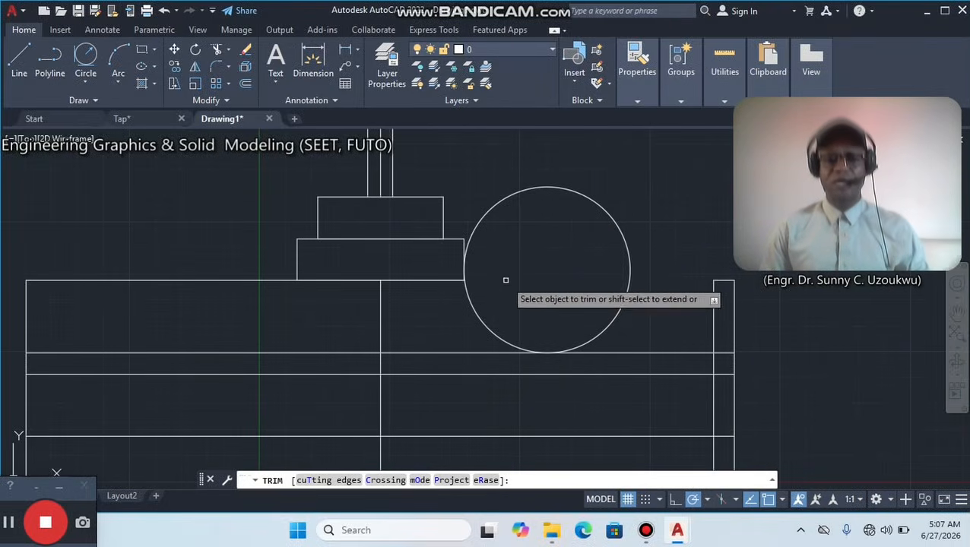
{"action": "key", "text": "Escape"}
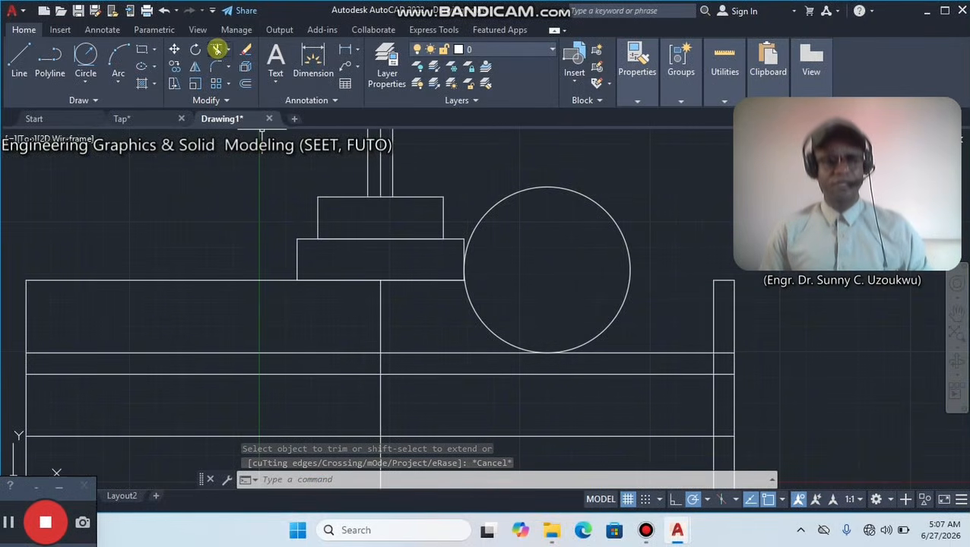
{"action": "left_click", "coordinate": [217, 50]}
{"action": "left_click", "coordinate": [535, 188]}
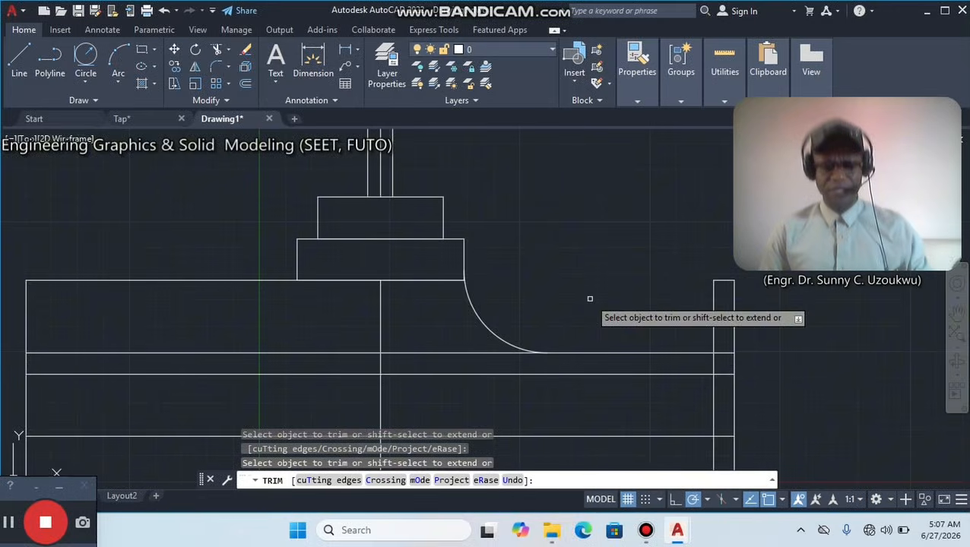
{"action": "key", "text": "Escape"}
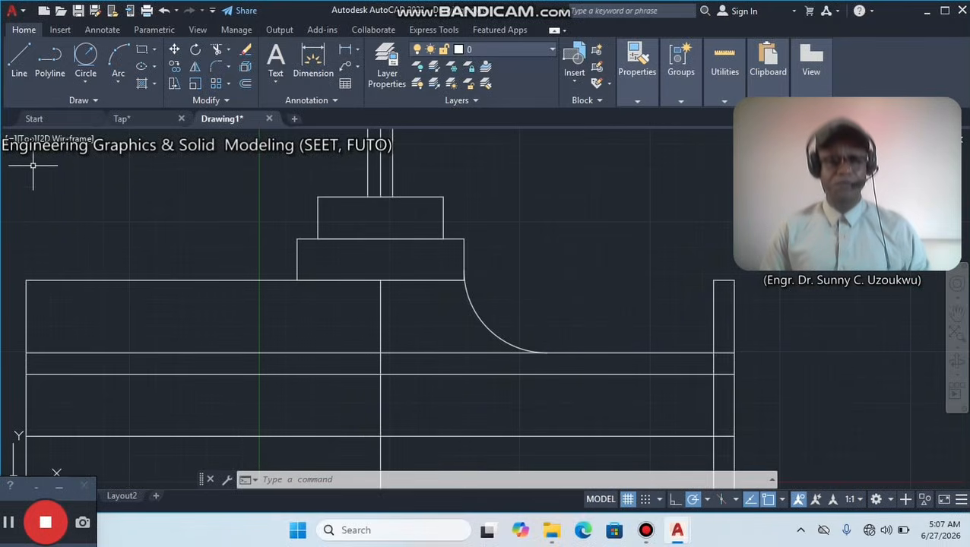
Trim the body's upper edge left of the lower collar and the left side edge above the uppermost offset line.
{"action": "left_click", "coordinate": [217, 51]}
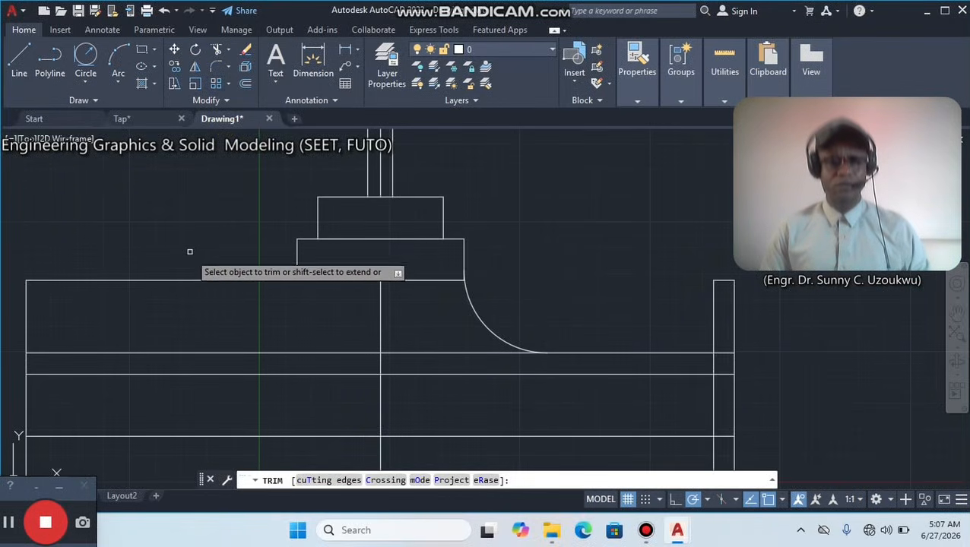
{"action": "left_click", "coordinate": [192, 281]}
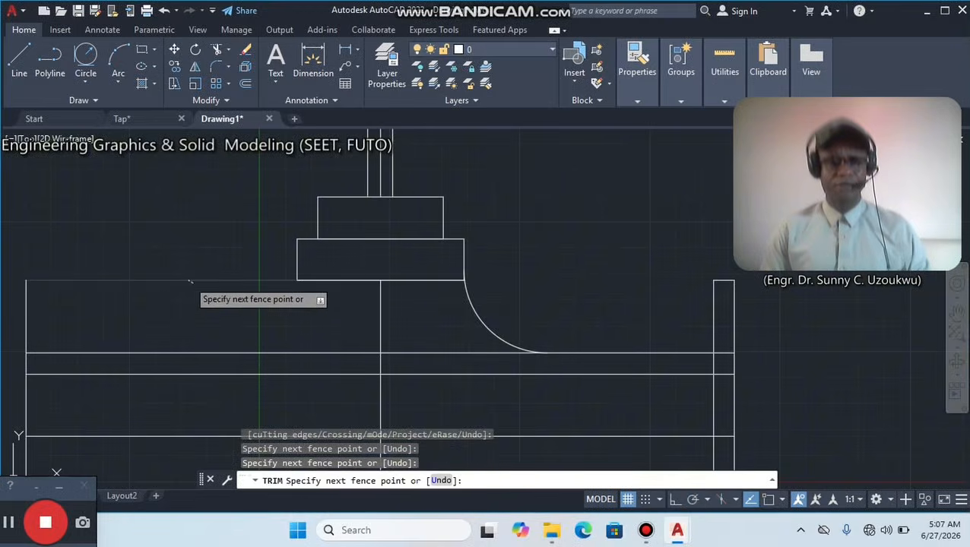
{"action": "right_click", "coordinate": [193, 209]}
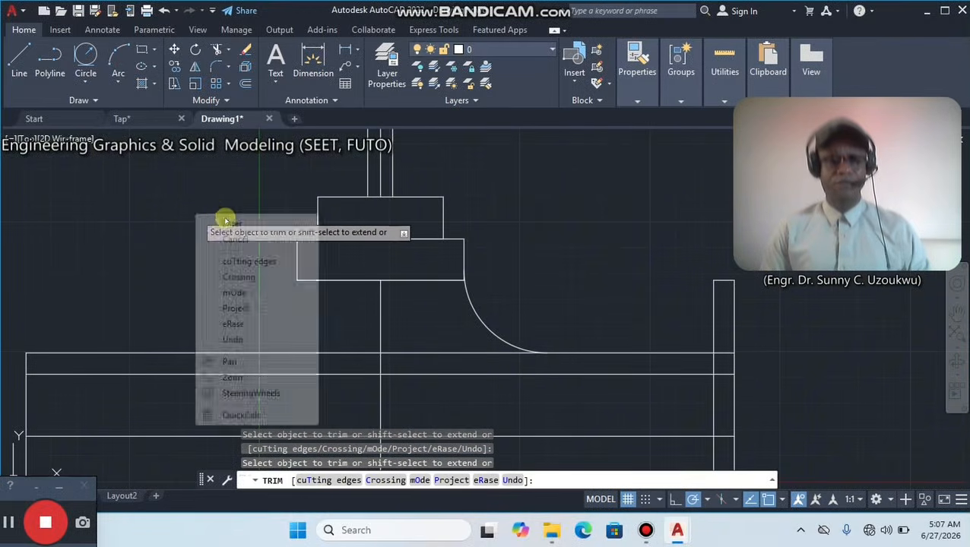
{"action": "left_click", "coordinate": [204, 217]}
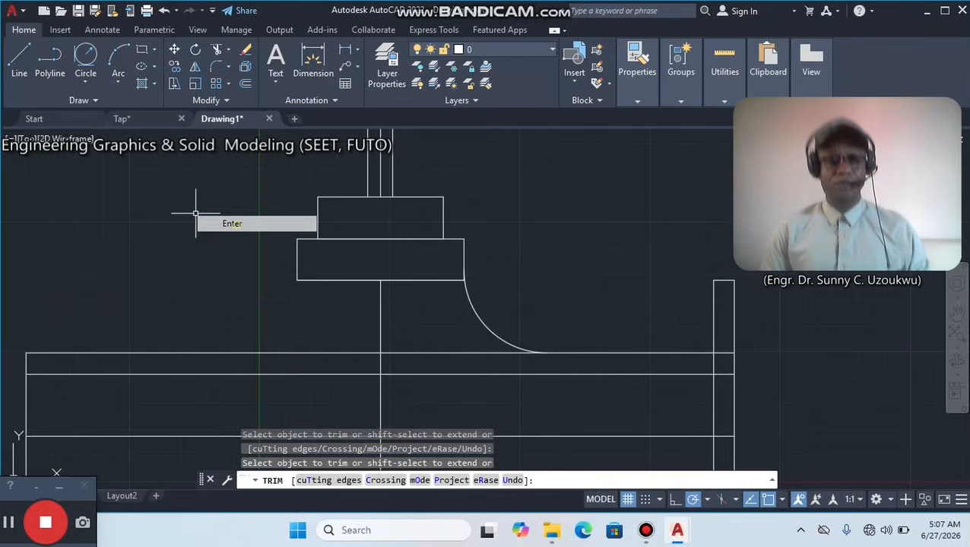
Draw a 40-radius circle tangent to the lower collar's left side and the body's uppermost offset line.
{"action": "left_click", "coordinate": [84, 58]}
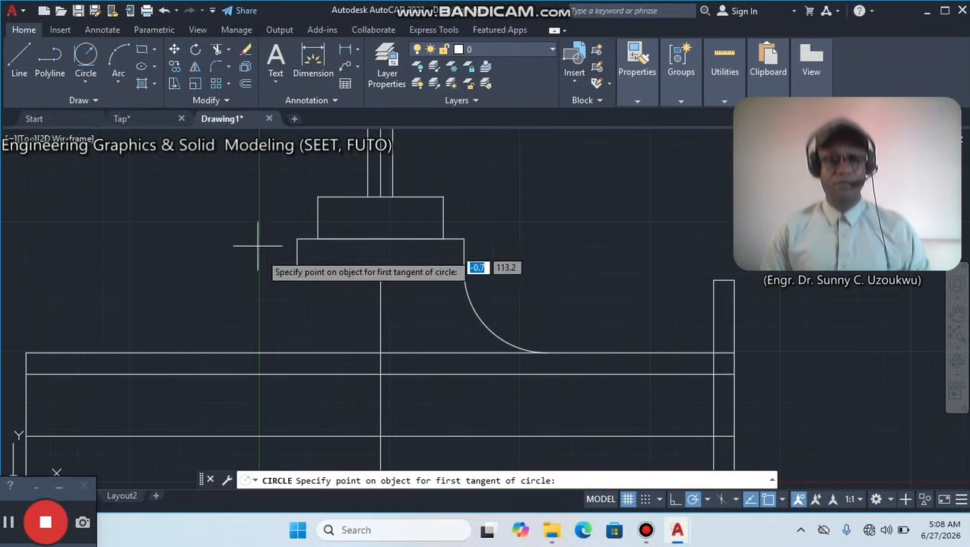
{"action": "left_click", "coordinate": [296, 268]}
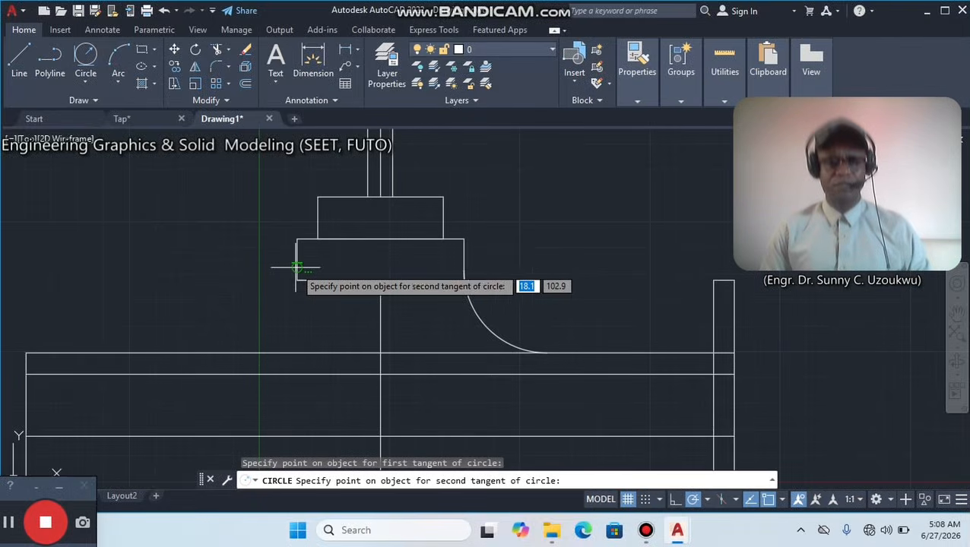
{"action": "left_click", "coordinate": [209, 351]}
{"action": "key", "text": "Return"}
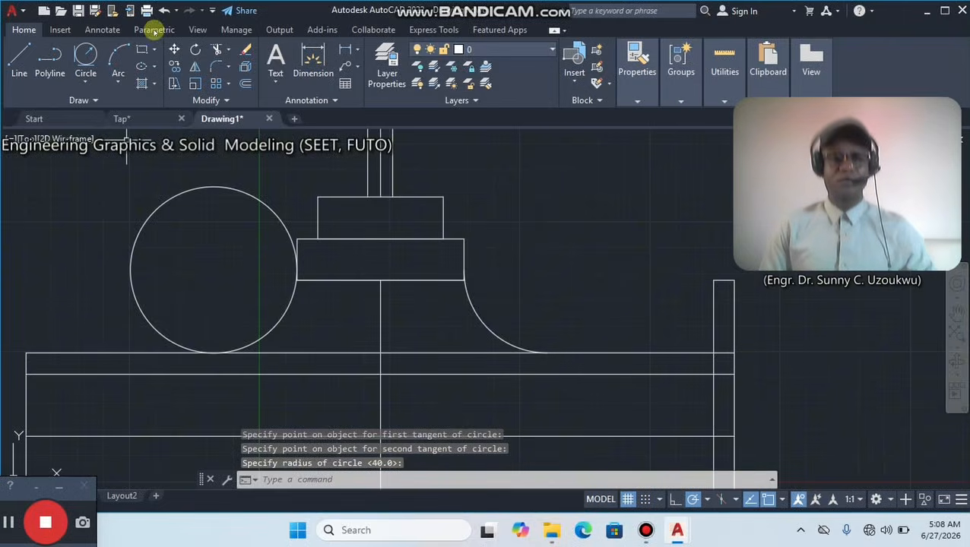
Trim the left-hand circle down to the concave arc between the lower collar and the body's uppermost offset line.
{"action": "left_click", "coordinate": [216, 50]}
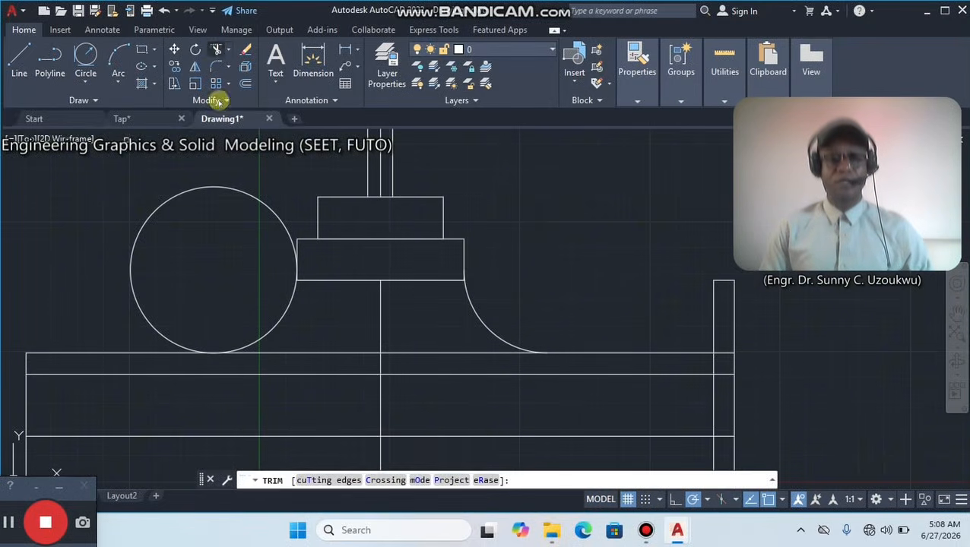
{"action": "left_click", "coordinate": [226, 187]}
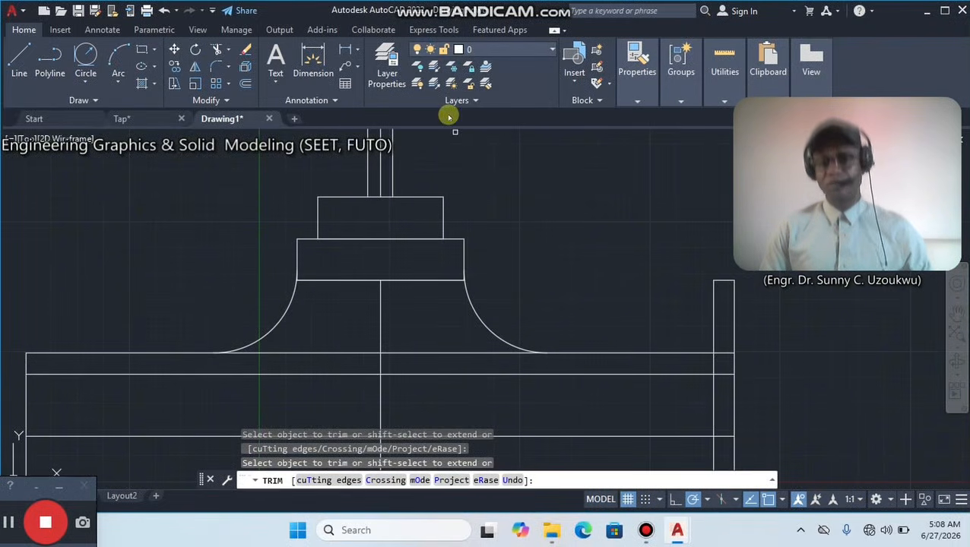
{"action": "key", "text": "Escape"}
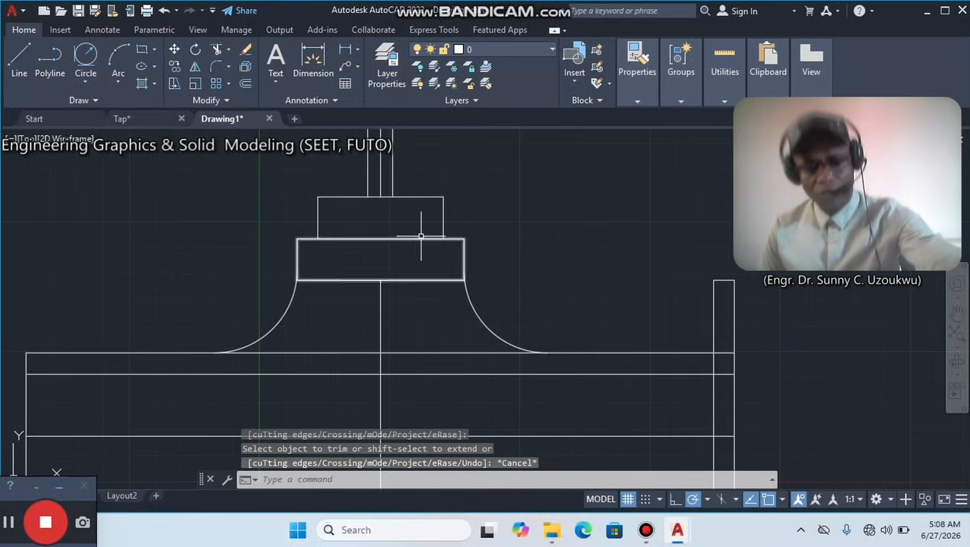
Undo the left-hand circle and its trim, and mirror the right concave arc about the body's vertical centreline, keeping the source arc.
{"action": "key", "text": "ctrl+z"}
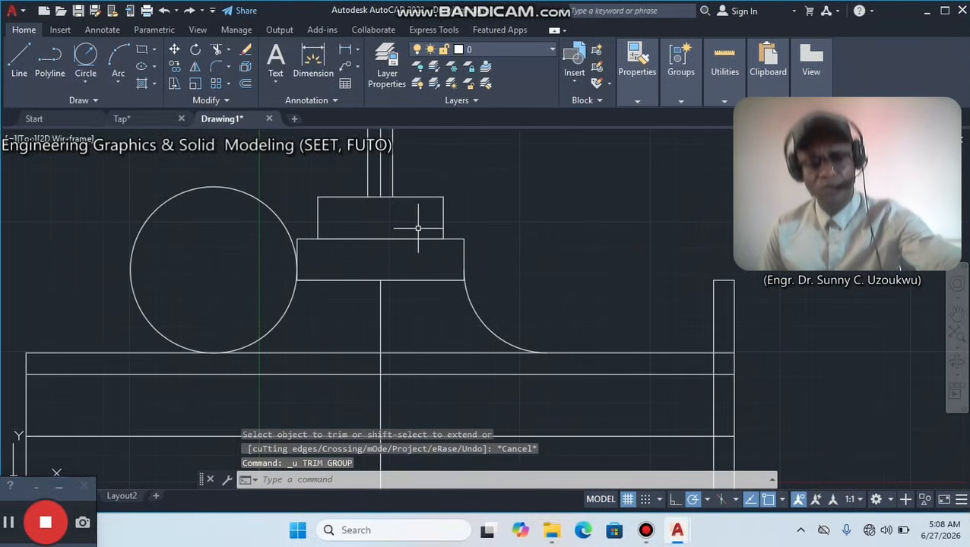
{"action": "key", "text": "ctrl+z"}
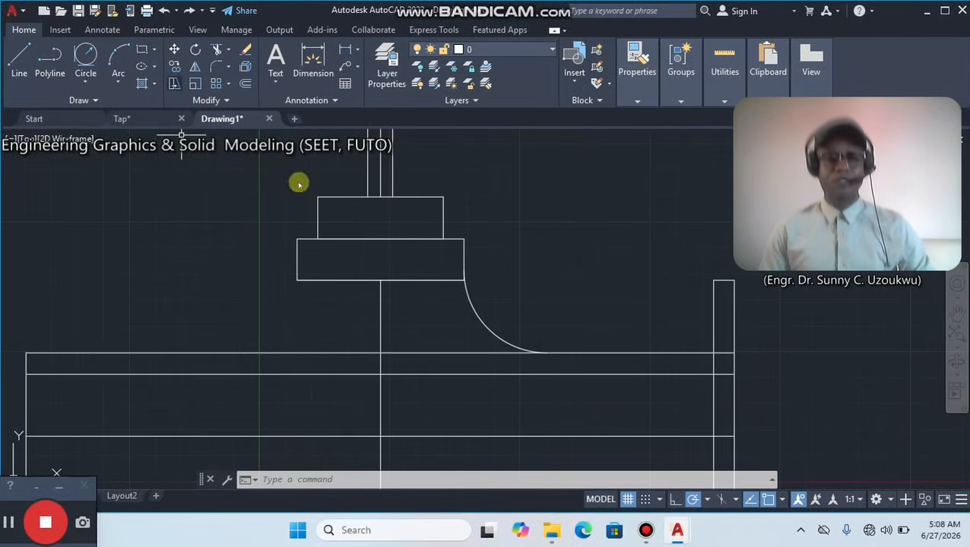
{"action": "left_click", "coordinate": [477, 307]}
{"action": "left_click", "coordinate": [465, 314]}
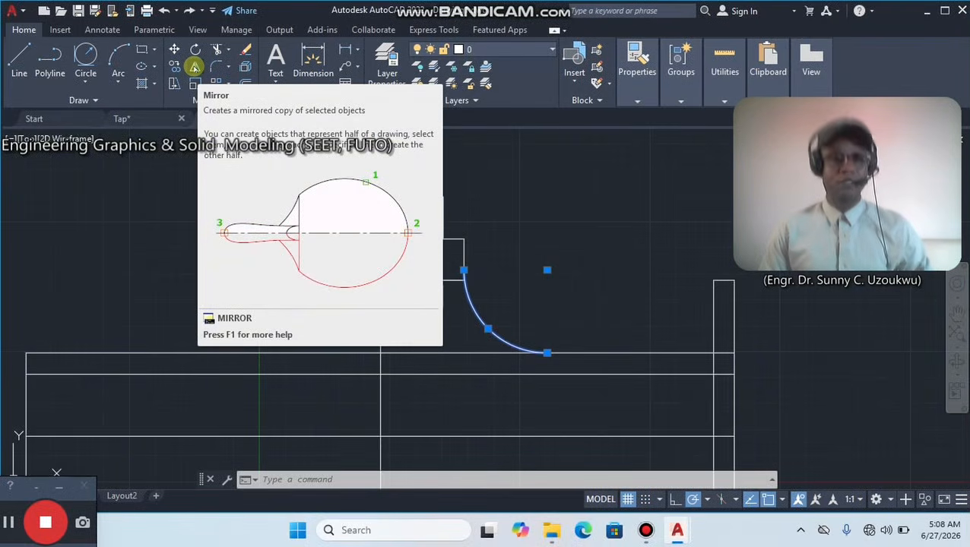
{"action": "left_click", "coordinate": [195, 67]}
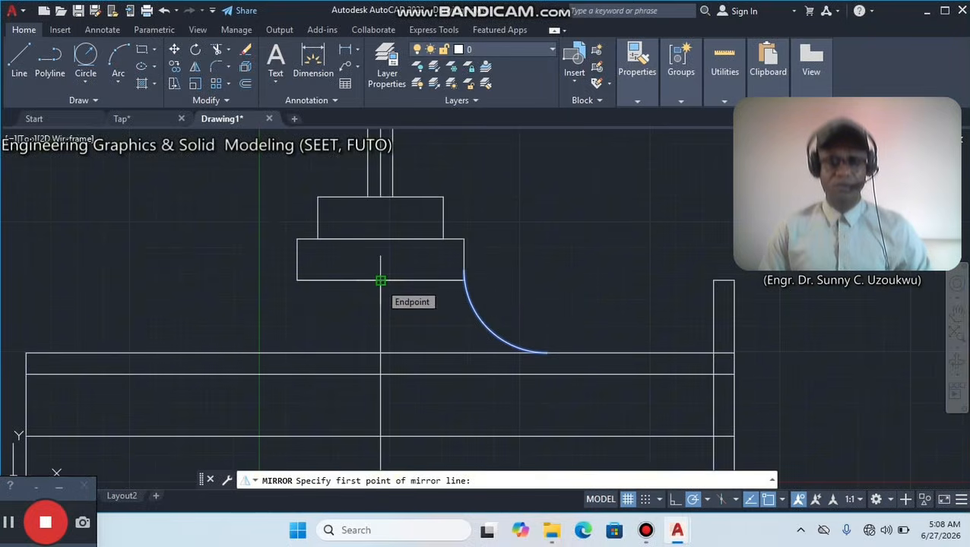
{"action": "left_click", "coordinate": [380, 280]}
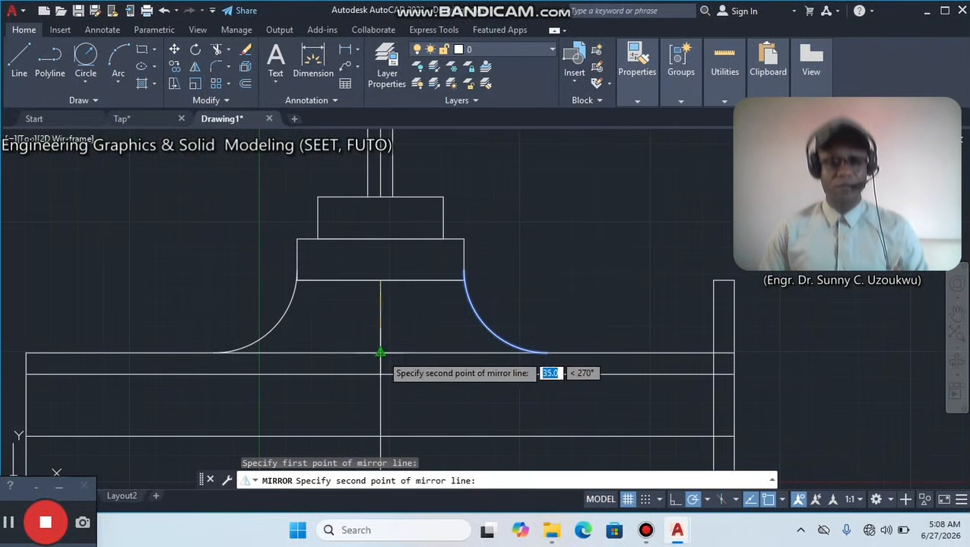
{"action": "left_click", "coordinate": [382, 356]}
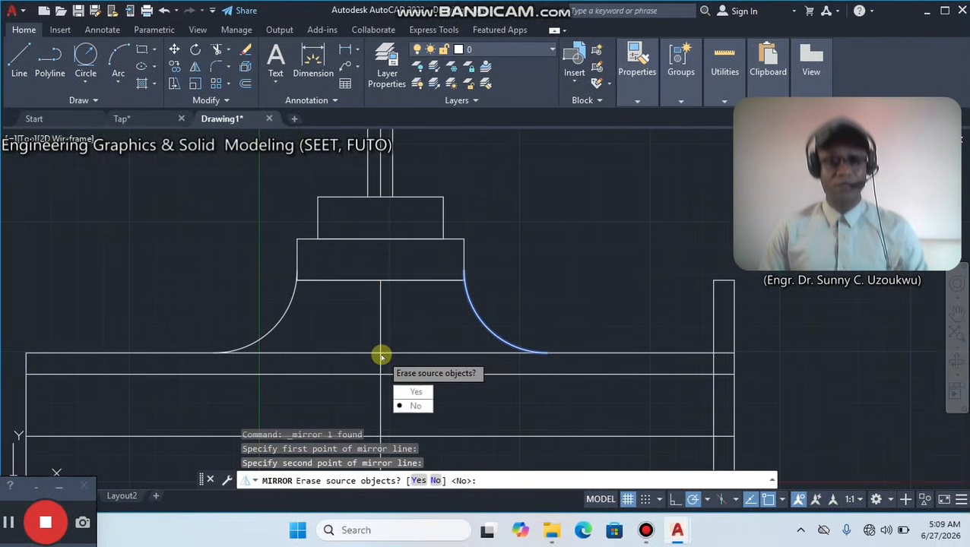
{"action": "left_click", "coordinate": [417, 405]}
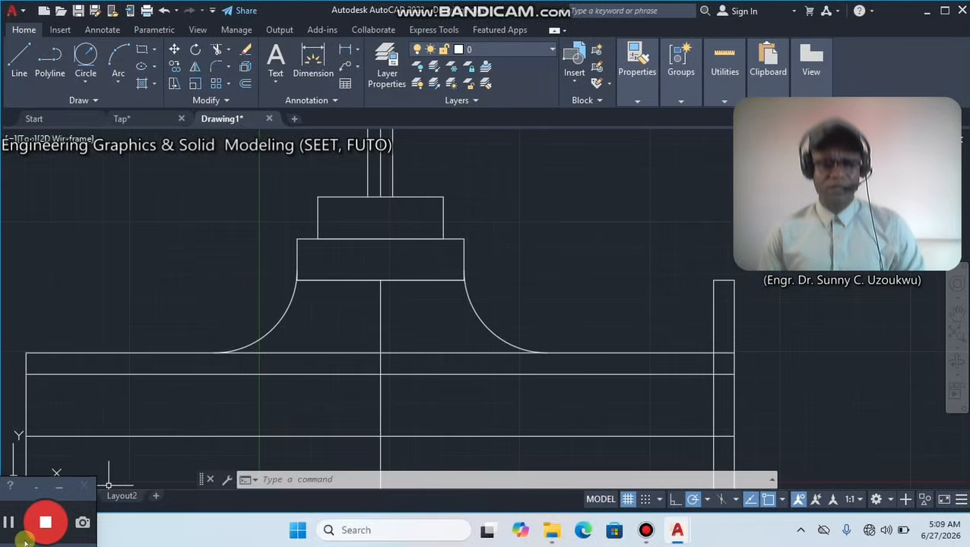
{"action": "left_click", "coordinate": [10, 526]}
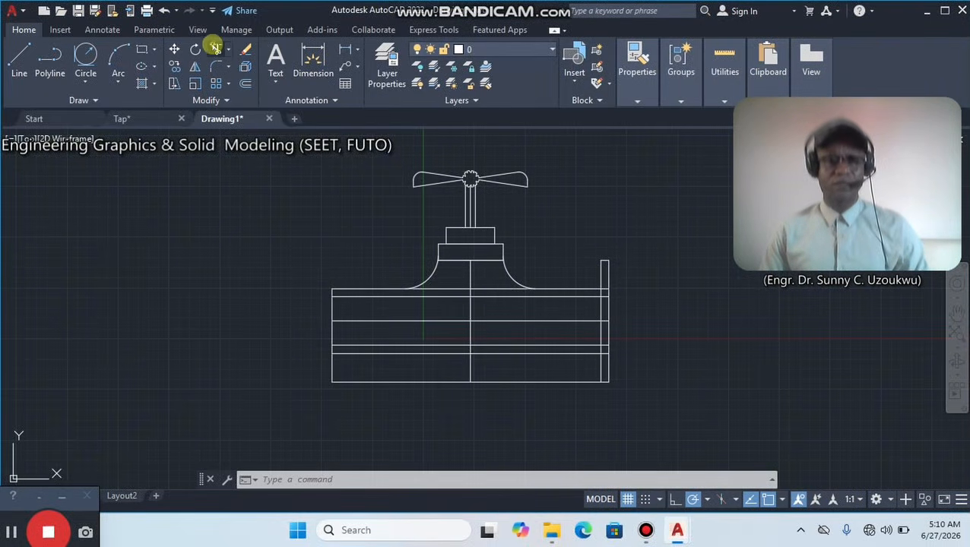
Trim the body's upper horizontal line between the vertical centreline and the foot of the right concave arc.
{"action": "left_click", "coordinate": [216, 48]}
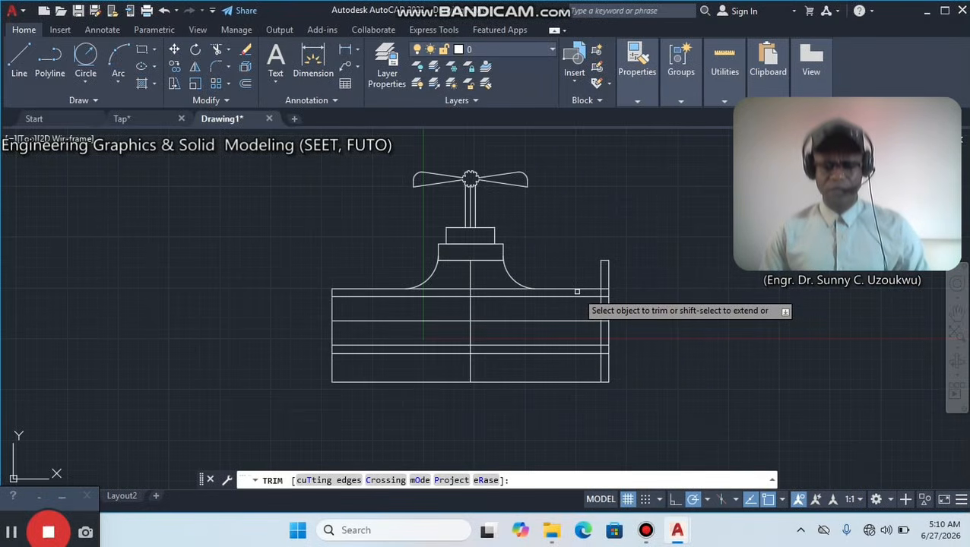
{"action": "left_click", "coordinate": [491, 289]}
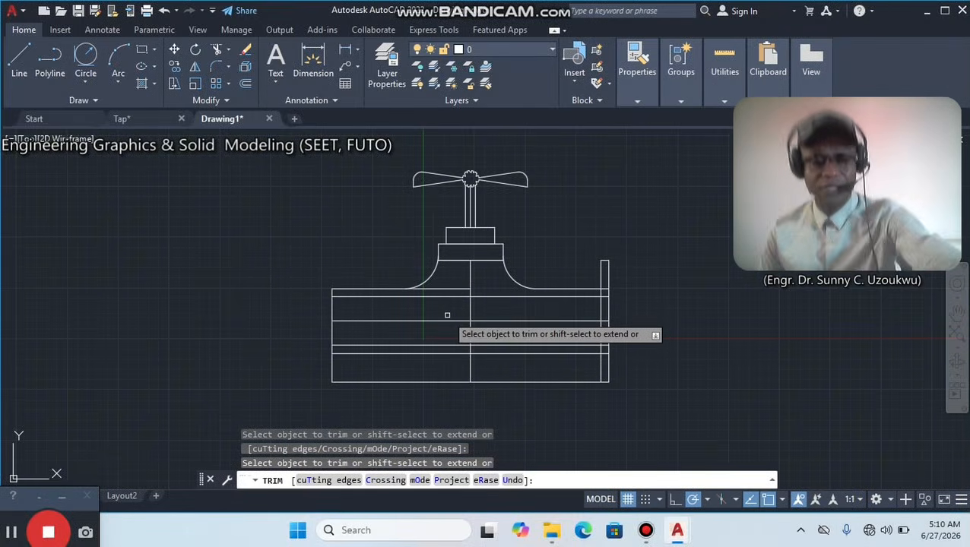
{"action": "key", "text": "Escape"}
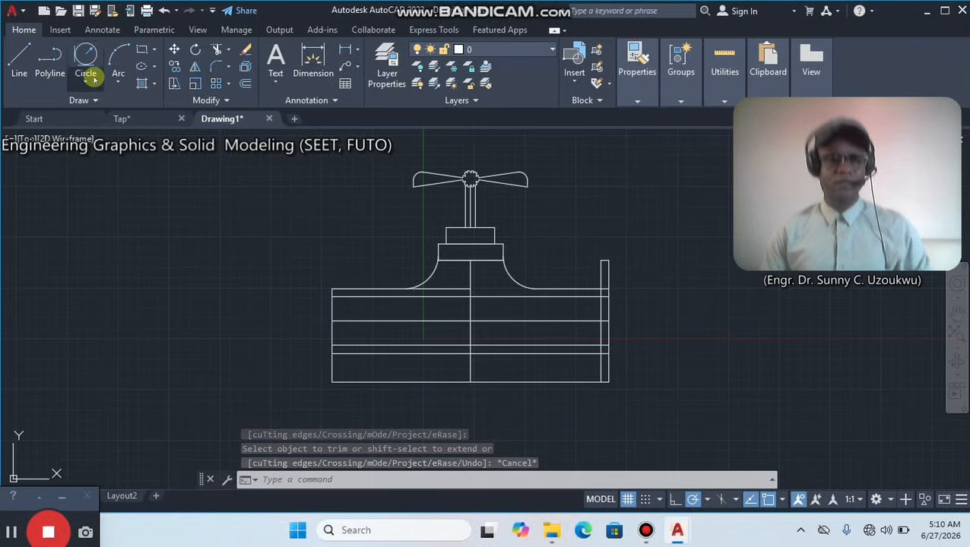
{"action": "left_click", "coordinate": [245, 68]}
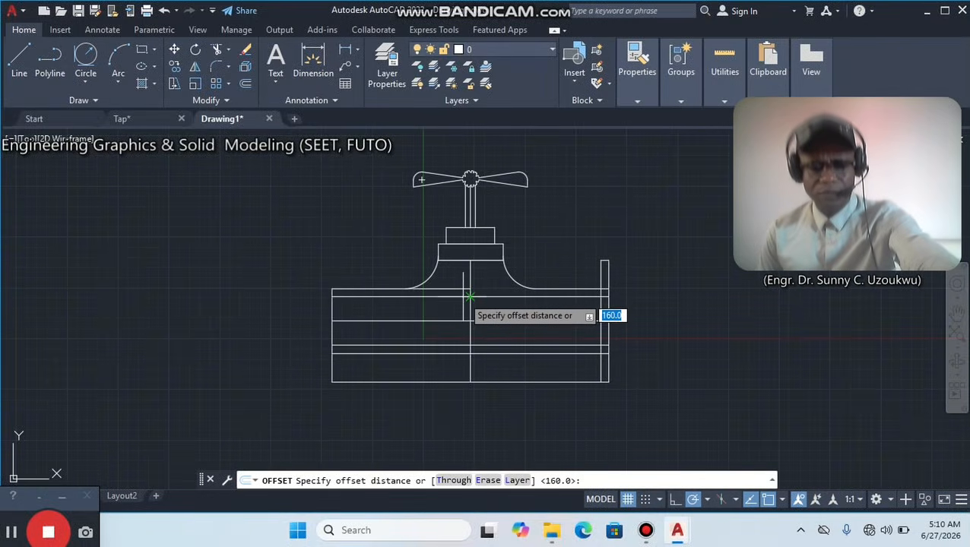
{"action": "type", "text": "60"}
{"action": "key", "text": "Return"}
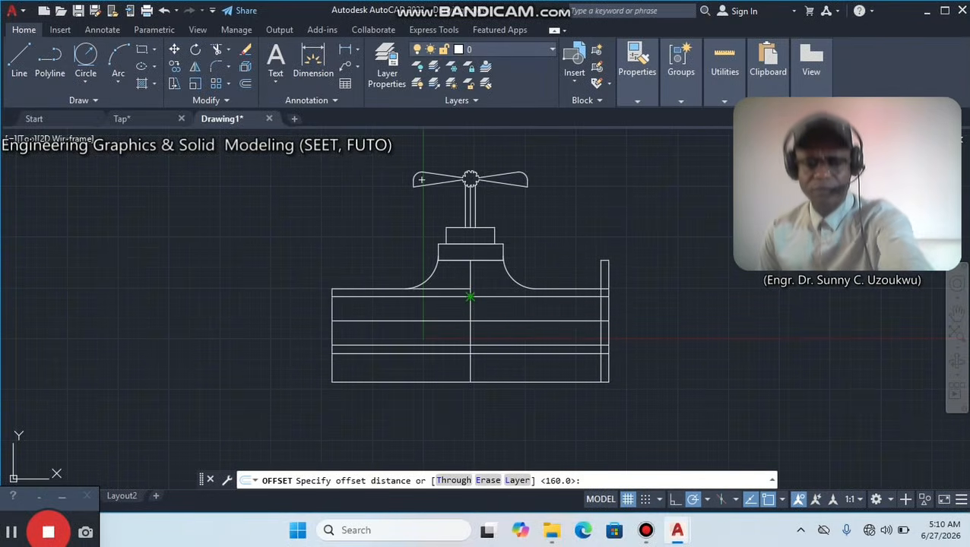
{"action": "left_click", "coordinate": [471, 319]}
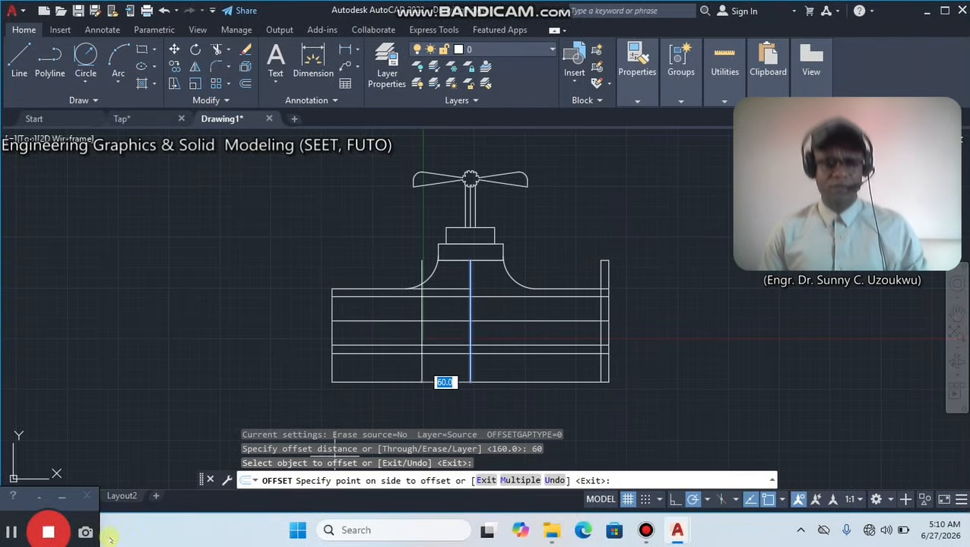
{"action": "key", "text": "Escape"}
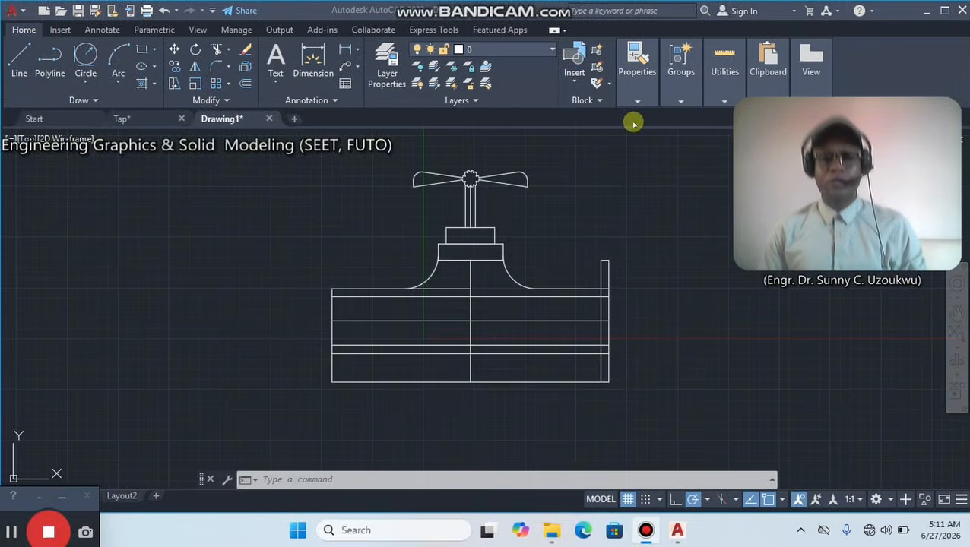
Try to offset the body's vertical centreline 110 towards the right flange, and undo that offset.
{"action": "left_click", "coordinate": [470, 309]}
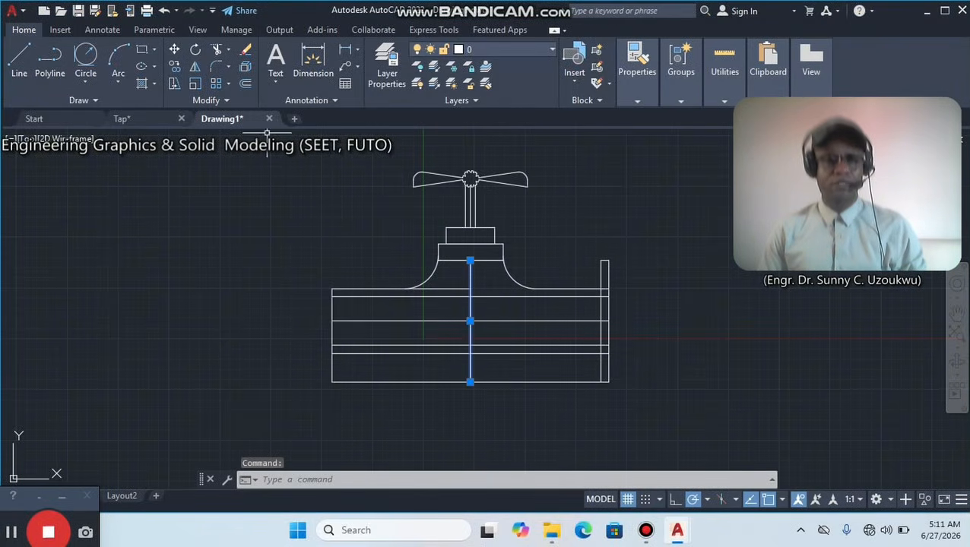
{"action": "left_click", "coordinate": [245, 86]}
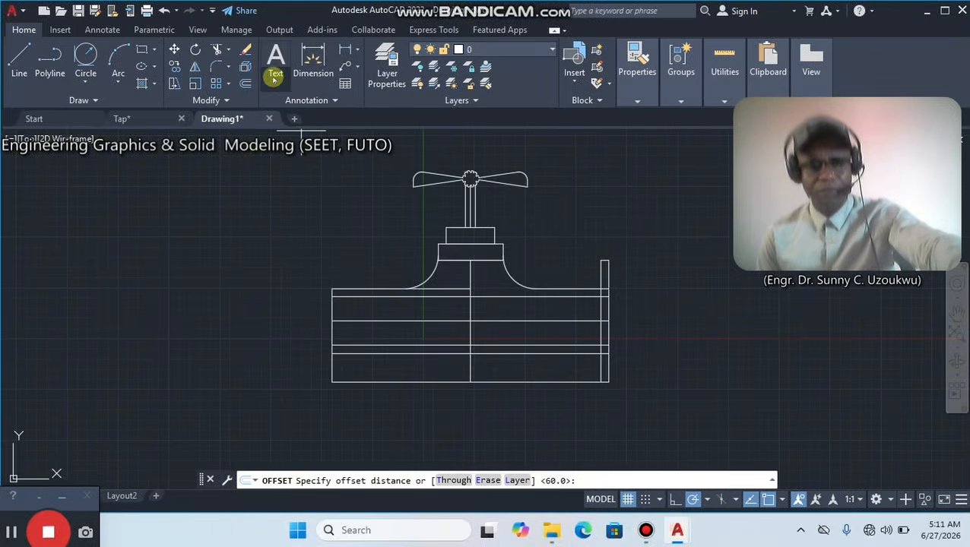
{"action": "type", "text": "11"}
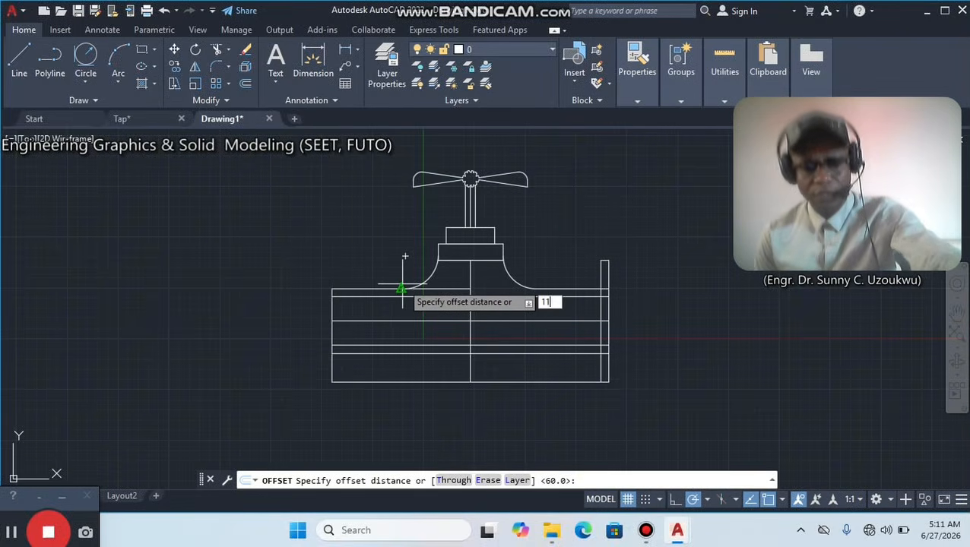
{"action": "type", "text": "0"}
{"action": "key", "text": "Return"}
{"action": "left_click", "coordinate": [410, 281]}
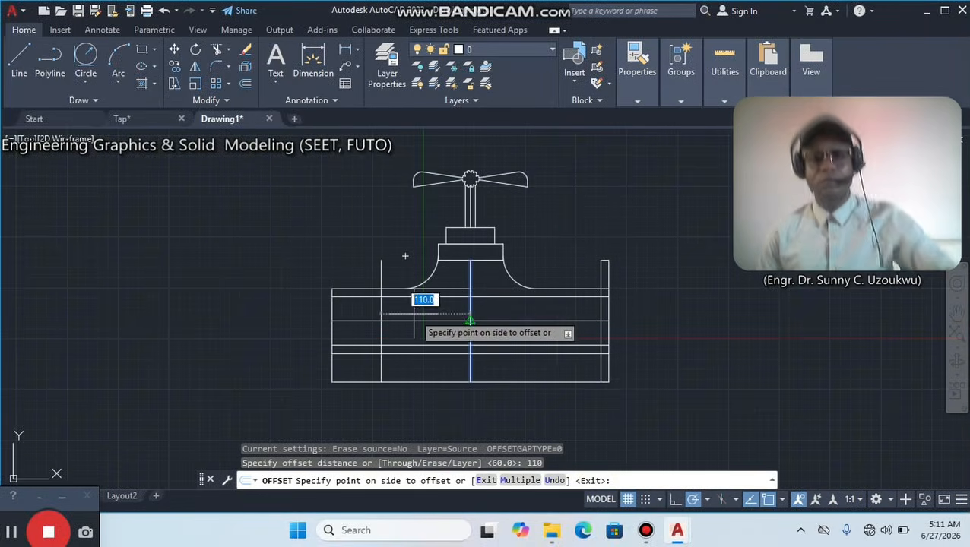
{"action": "left_click", "coordinate": [414, 310]}
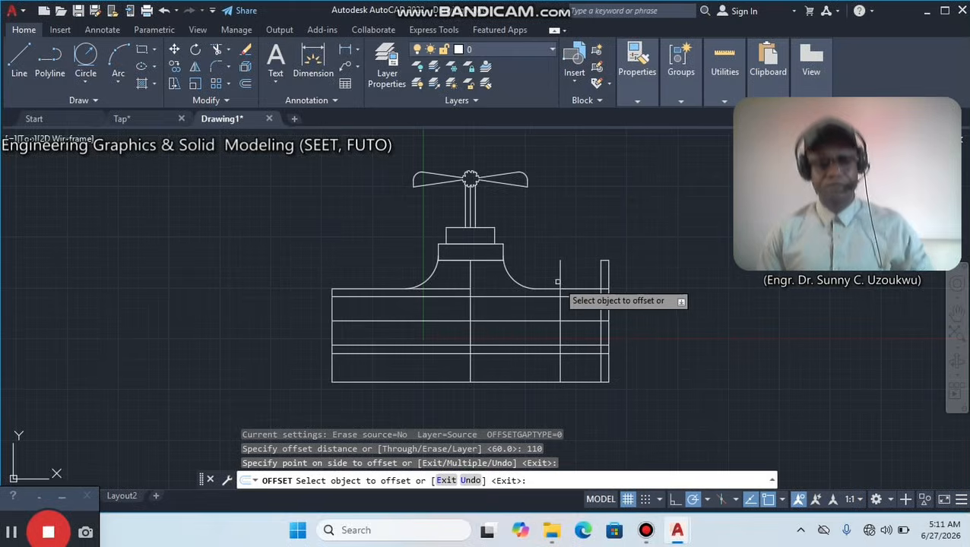
{"action": "key", "text": "ctrl+z"}
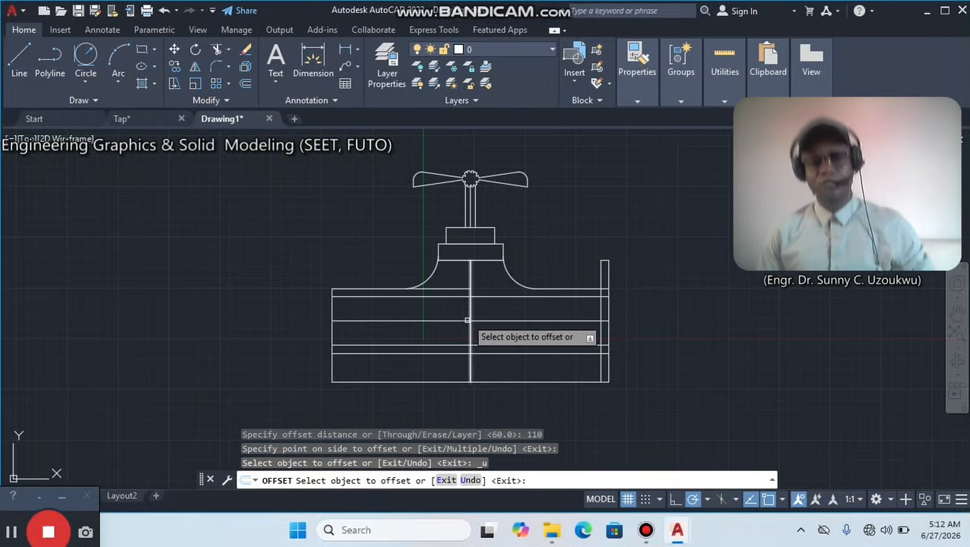
Offset the body's vertical centreline 110 towards the body's left end.
{"action": "left_click", "coordinate": [467, 310]}
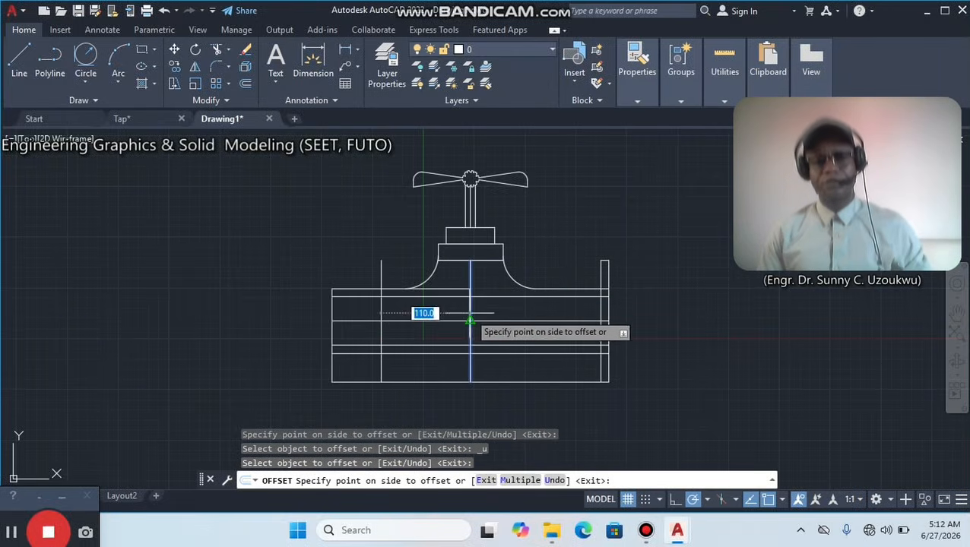
{"action": "left_click", "coordinate": [431, 311]}
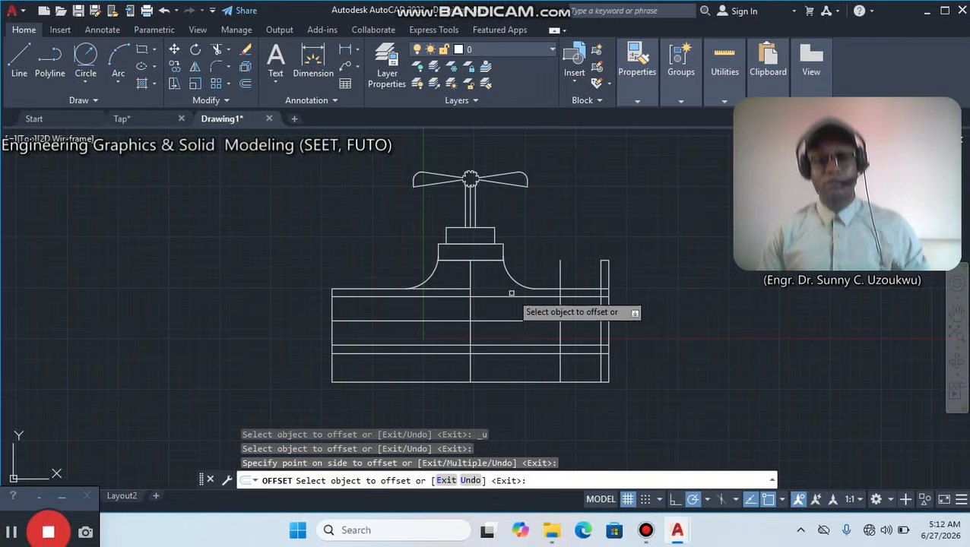
{"action": "key", "text": "Escape"}
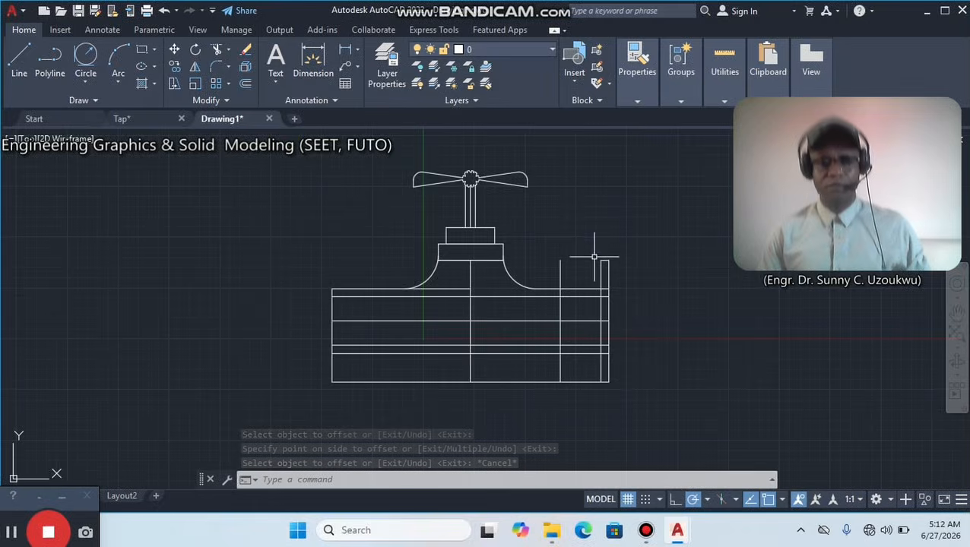
{"action": "key", "text": "Return"}
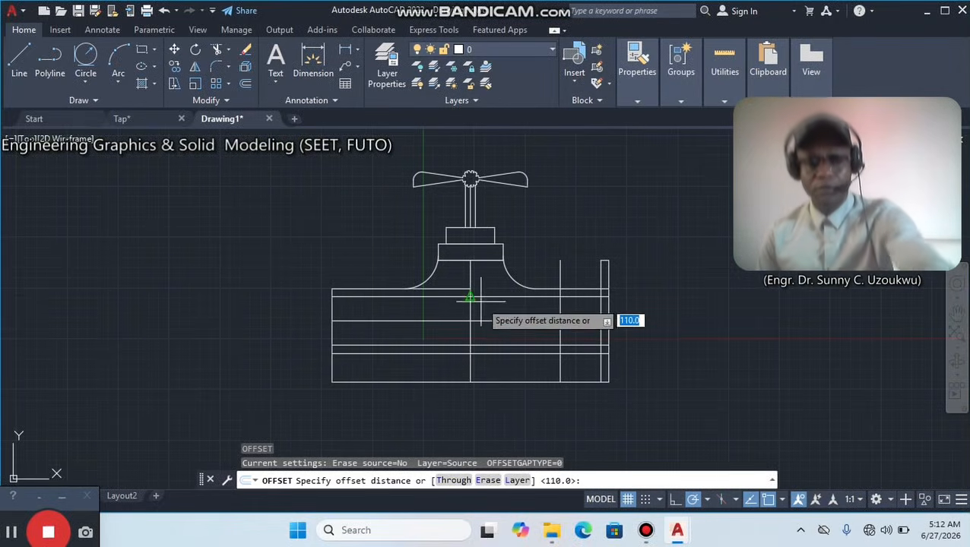
{"action": "left_click", "coordinate": [469, 324]}
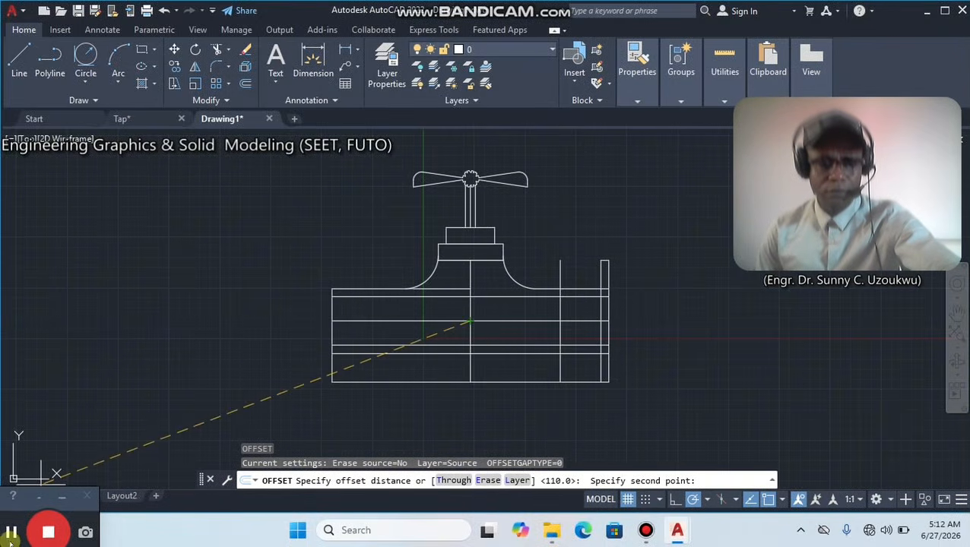
{"action": "left_click", "coordinate": [12, 532]}
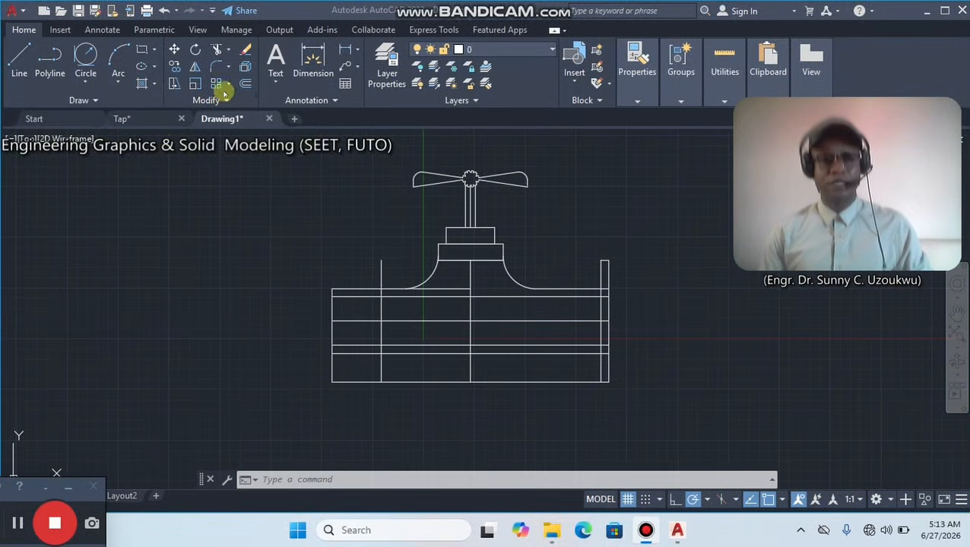
{"action": "left_click", "coordinate": [472, 310]}
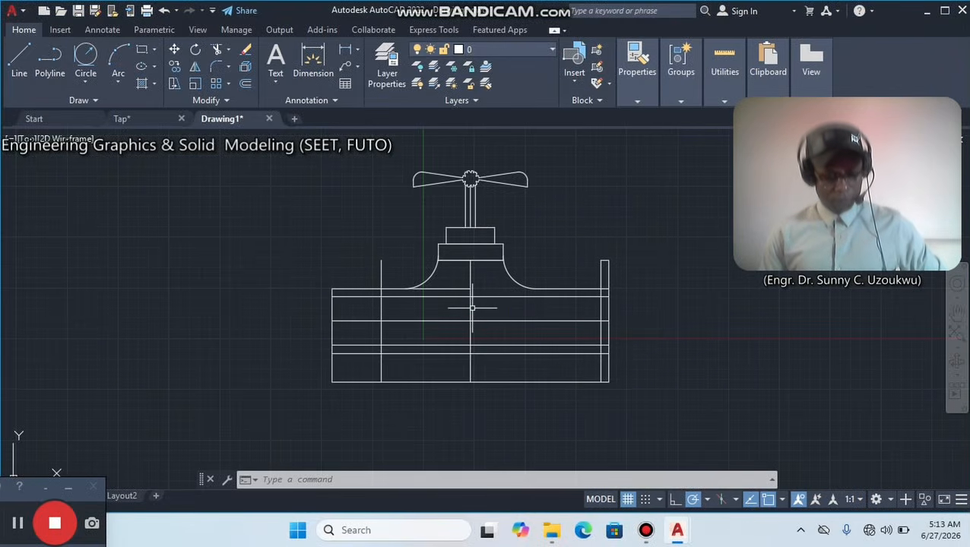
{"action": "left_click", "coordinate": [20, 522]}
Trim the left vertical offset line above the body and the second horizontal line between the centreline and the right flange.
{"action": "left_click", "coordinate": [289, 205]}
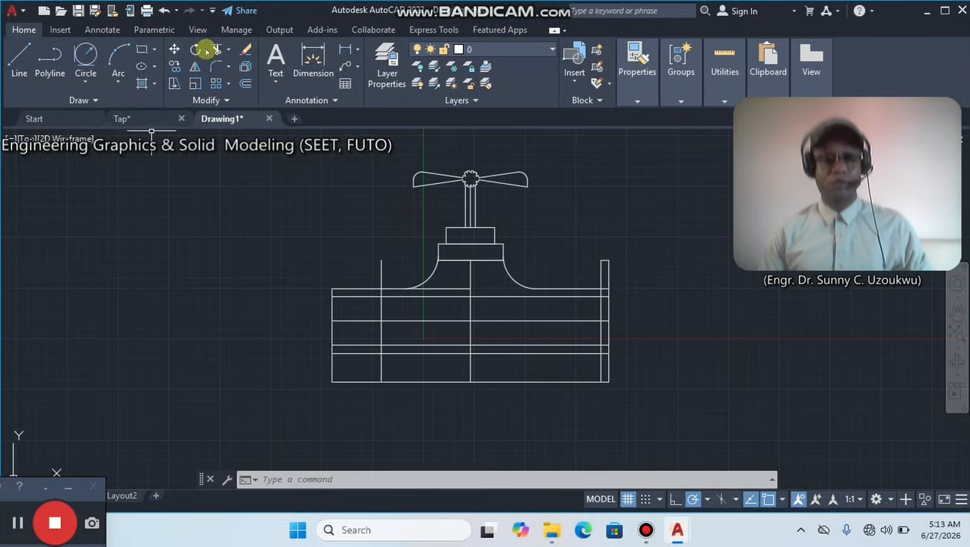
{"action": "right_click", "coordinate": [277, 199]}
{"action": "left_click", "coordinate": [327, 178]}
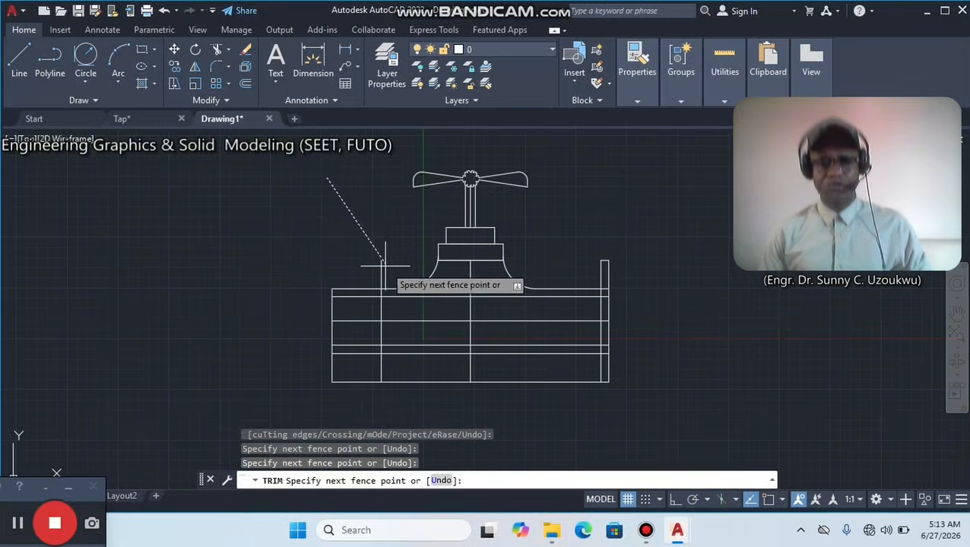
{"action": "left_click", "coordinate": [339, 214]}
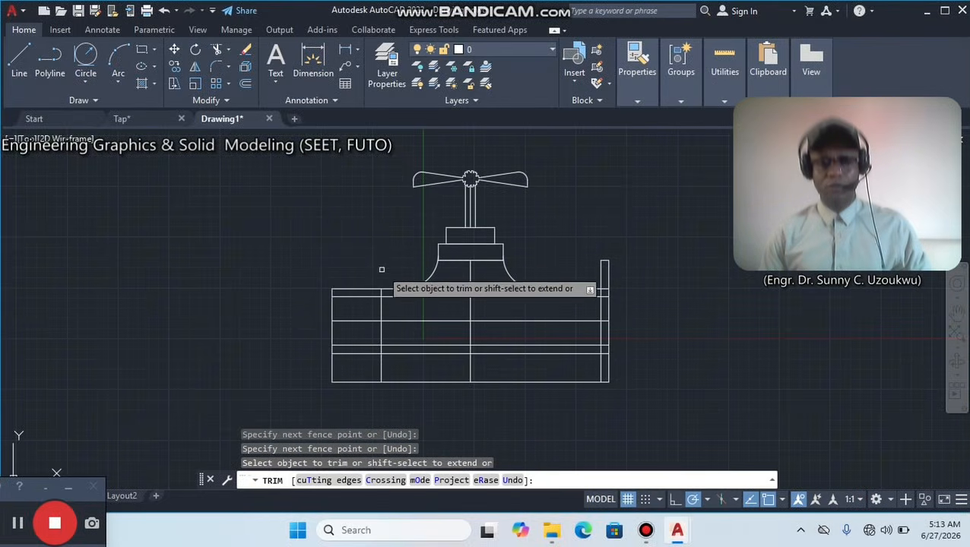
{"action": "left_click", "coordinate": [379, 273]}
{"action": "left_click", "coordinate": [509, 297]}
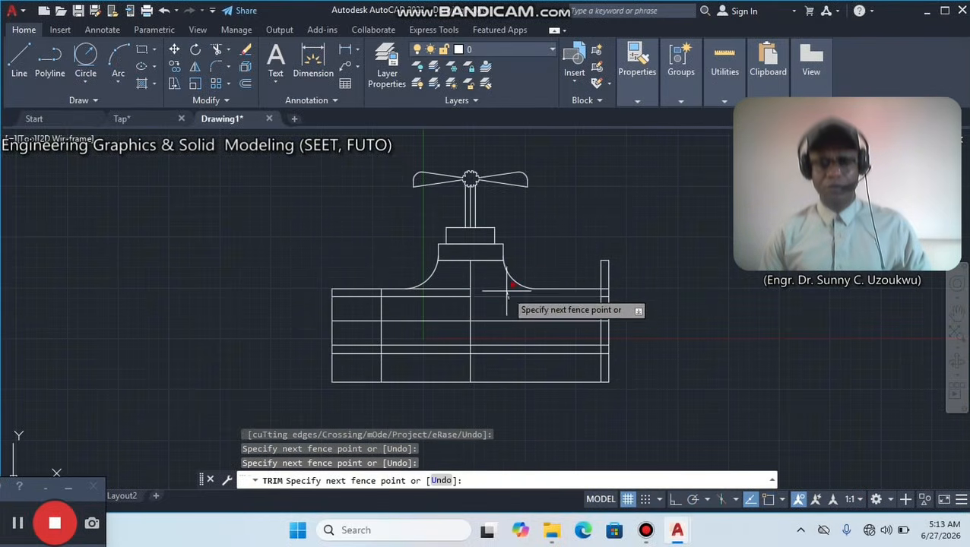
{"action": "key", "text": "Return"}
Try to trim the two uppermost horizontal lines left of the centreline below the left concave arc, and undo that trim.
{"action": "left_click", "coordinate": [450, 302]}
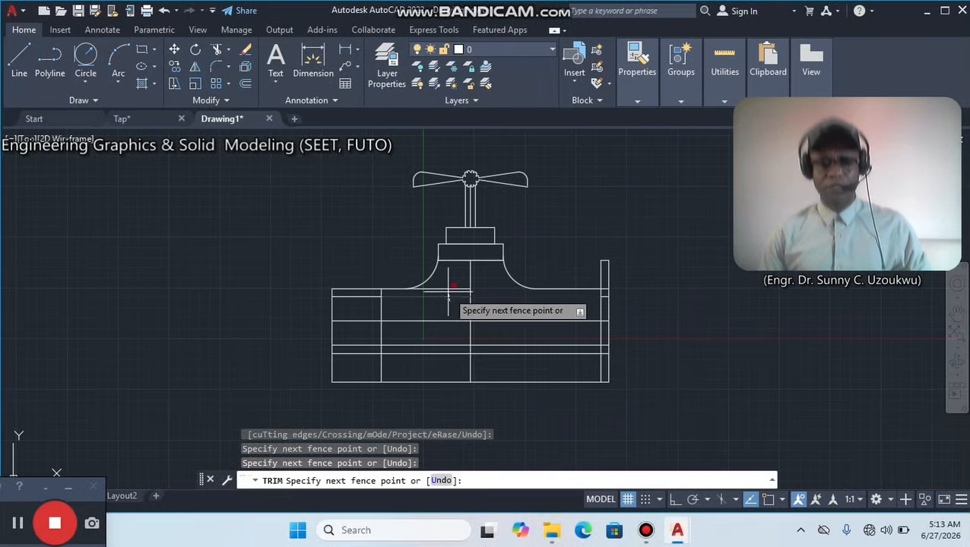
{"action": "key", "text": "Return"}
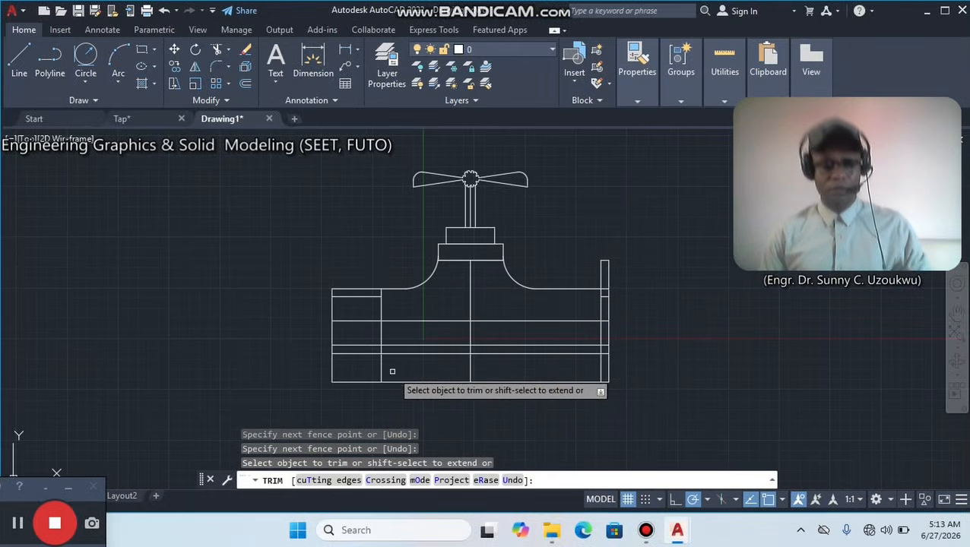
{"action": "key", "text": "ctrl+z"}
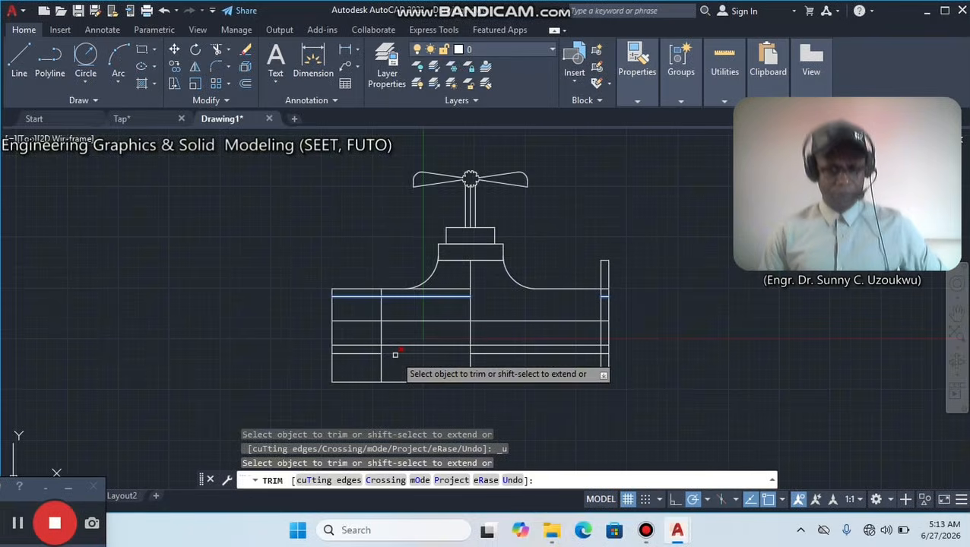
Trim the uppermost horizontal line of the body between the left concave arc and the vertical centreline.
{"action": "left_click", "coordinate": [500, 303]}
{"action": "key", "text": "Escape"}
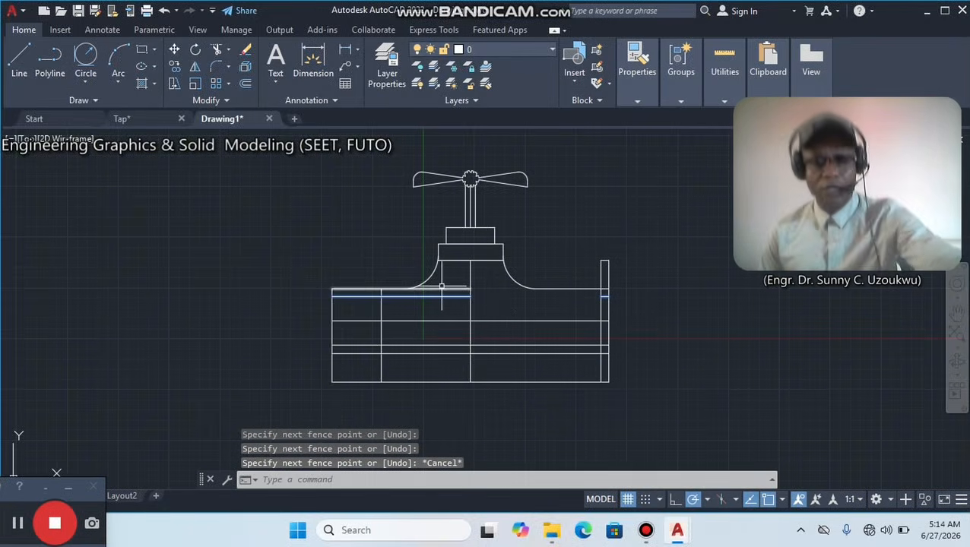
{"action": "left_click", "coordinate": [217, 49]}
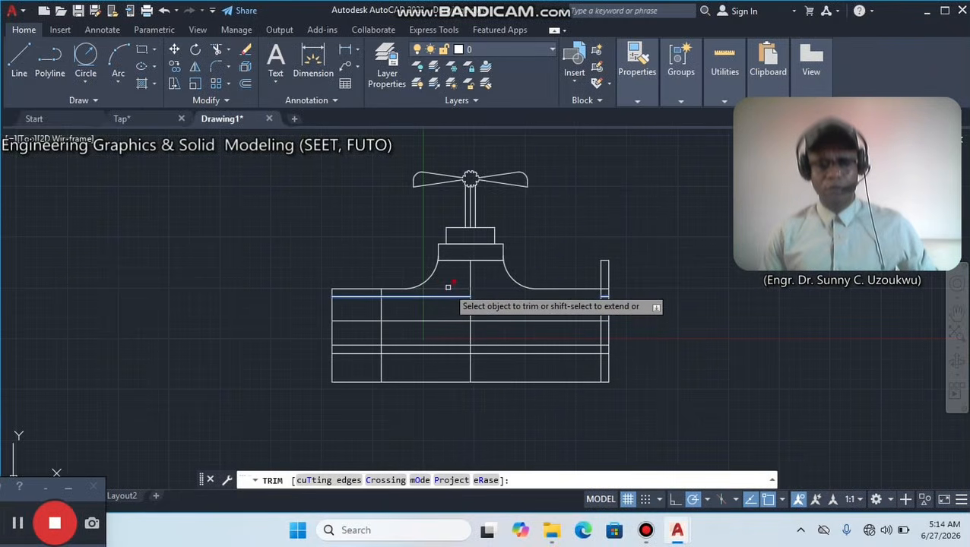
{"action": "left_click", "coordinate": [447, 289]}
{"action": "left_click", "coordinate": [493, 355]}
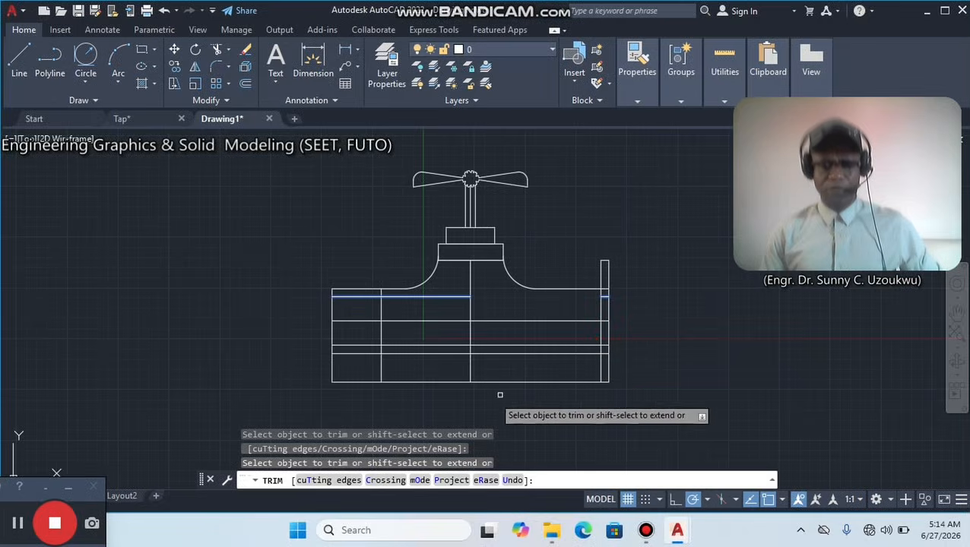
Trim the lowest horizontal line from the left vertical offset line to the right flange, along with the centreline's lower end.
{"action": "left_click", "coordinate": [412, 381]}
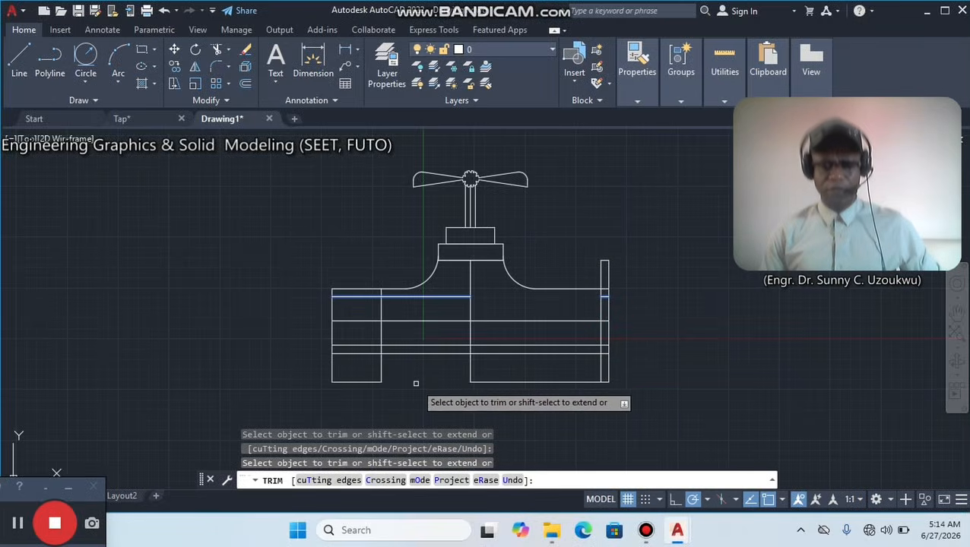
{"action": "left_click", "coordinate": [522, 382]}
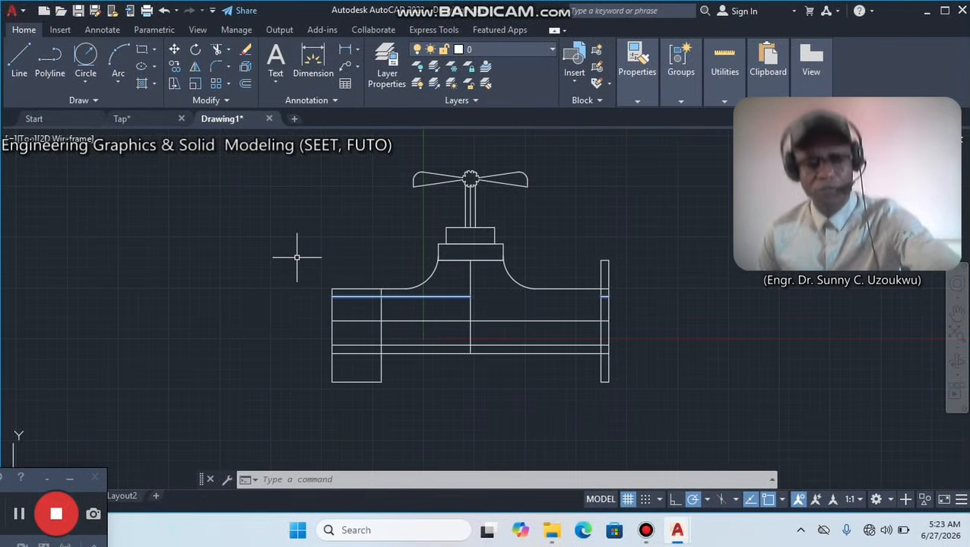
{"action": "key", "text": "Escape"}
Dismiss the Power & Battery notification, leaving no selection window open.
{"action": "left_click", "coordinate": [423, 305]}
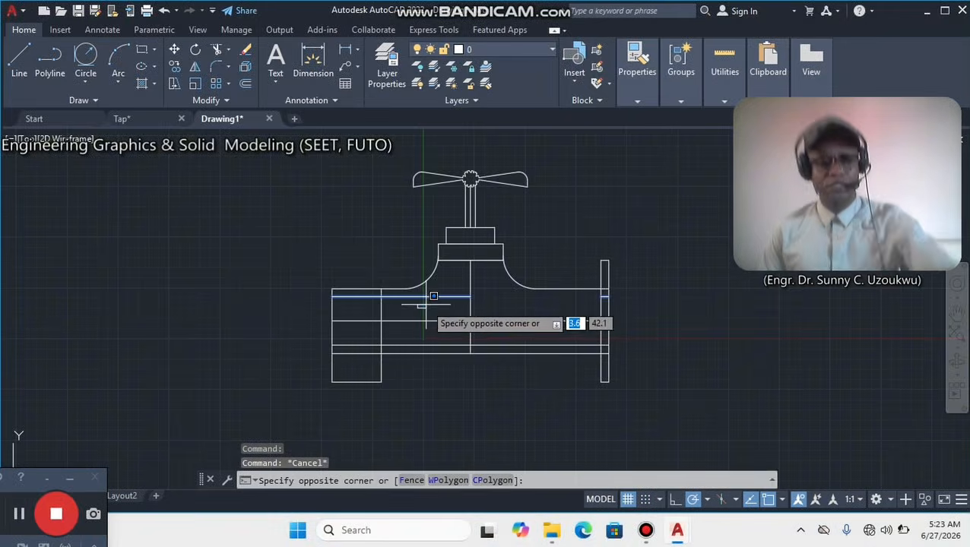
{"action": "key", "text": "Escape"}
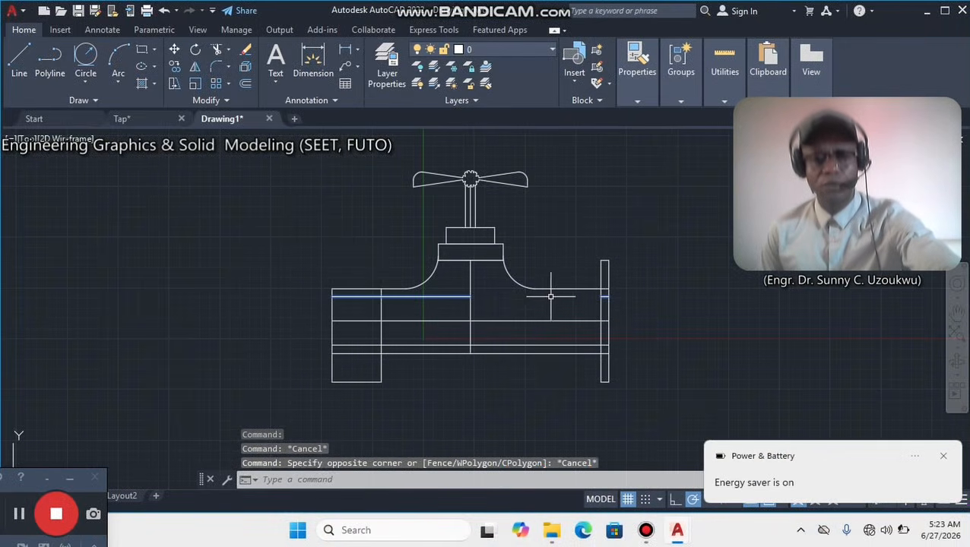
{"action": "key", "text": "Escape"}
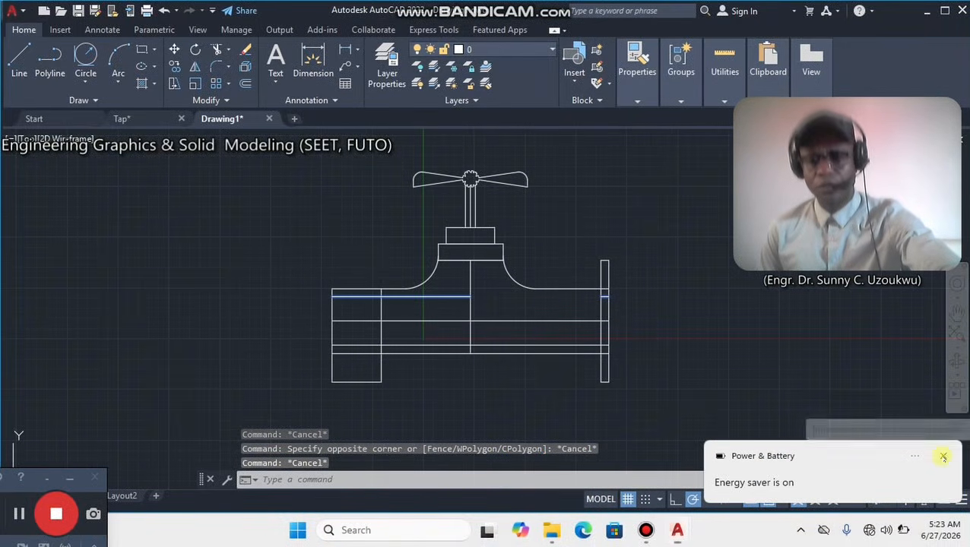
{"action": "left_click", "coordinate": [942, 454]}
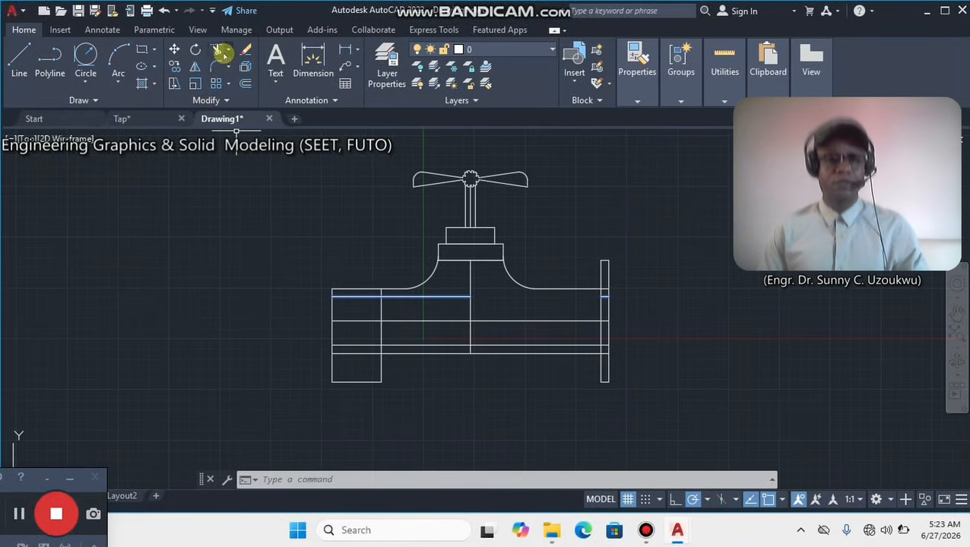
Trim the lowest line remaining between the left vertical offset line and the right flange, with the centreline stub above it.
{"action": "left_click", "coordinate": [218, 52]}
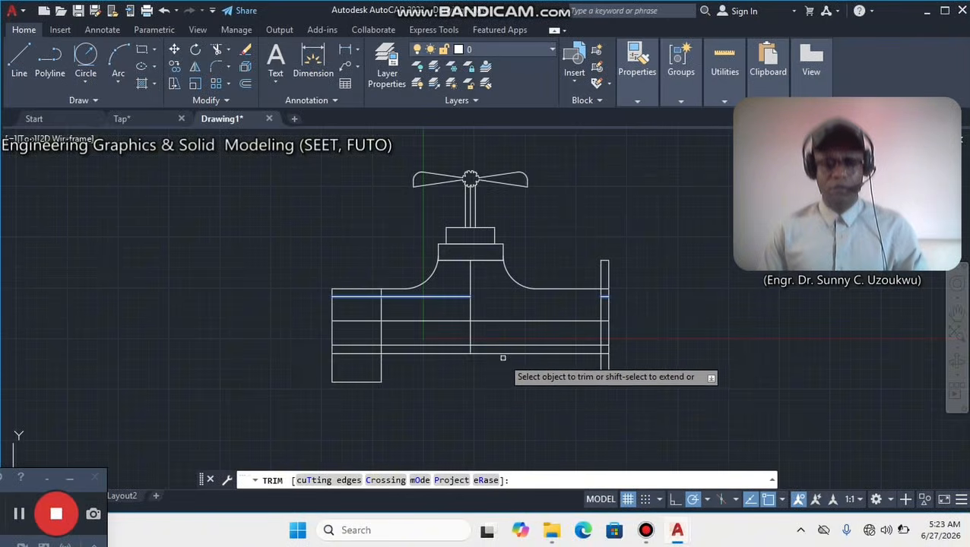
{"action": "left_click", "coordinate": [501, 353]}
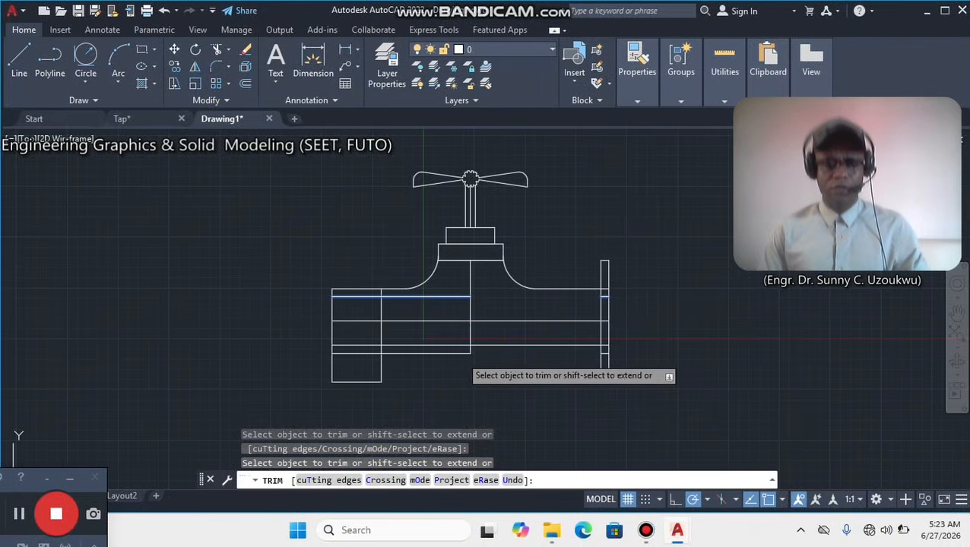
{"action": "left_click", "coordinate": [465, 355]}
{"action": "key", "text": "Return"}
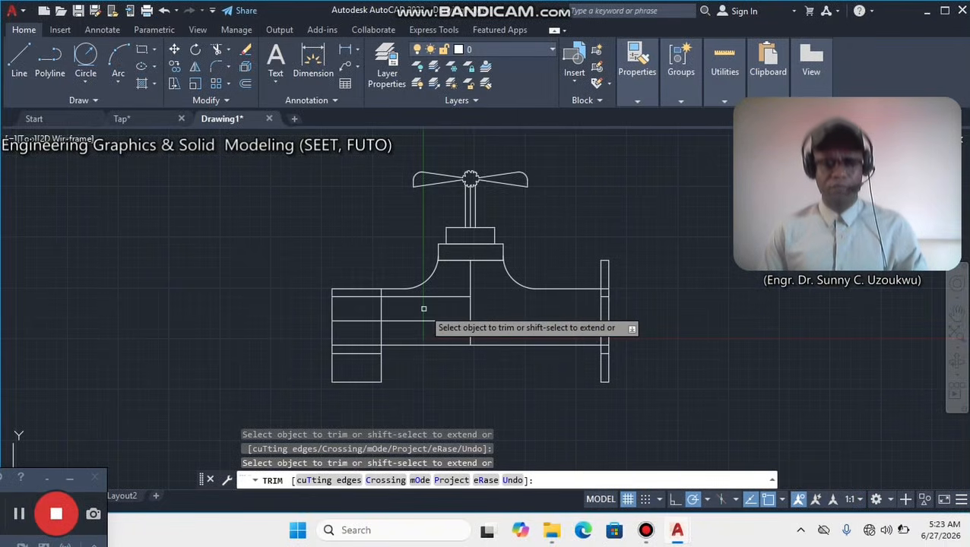
{"action": "right_click", "coordinate": [372, 221]}
{"action": "left_click", "coordinate": [410, 231]}
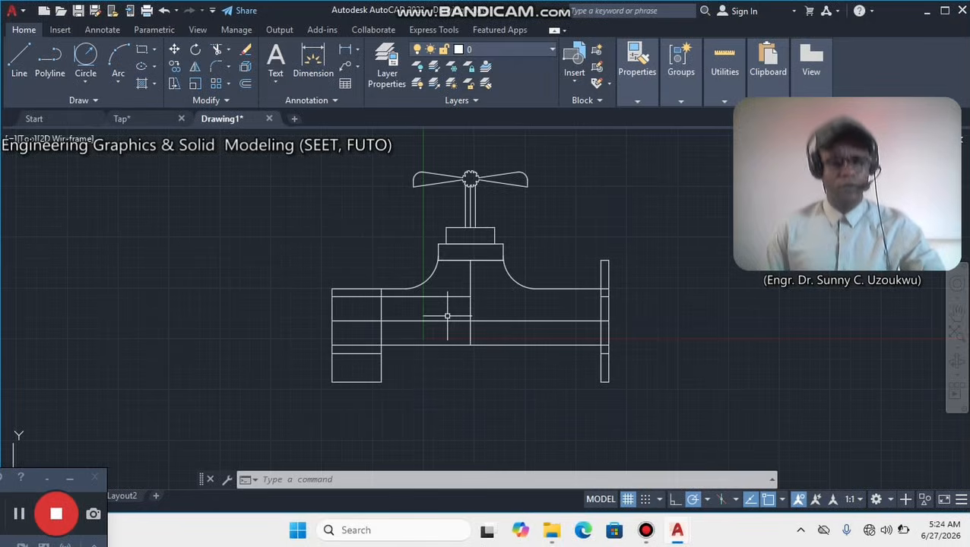
{"action": "left_click", "coordinate": [13, 518]}
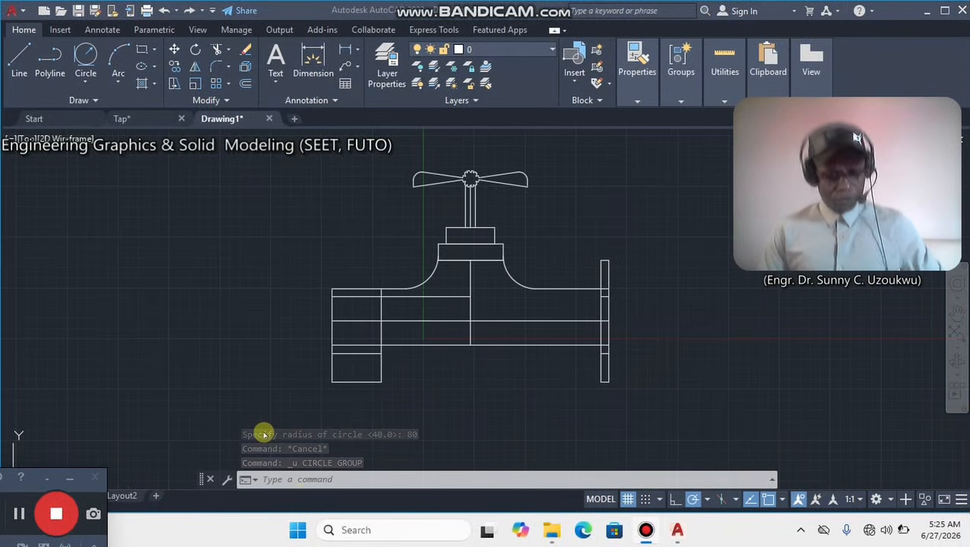
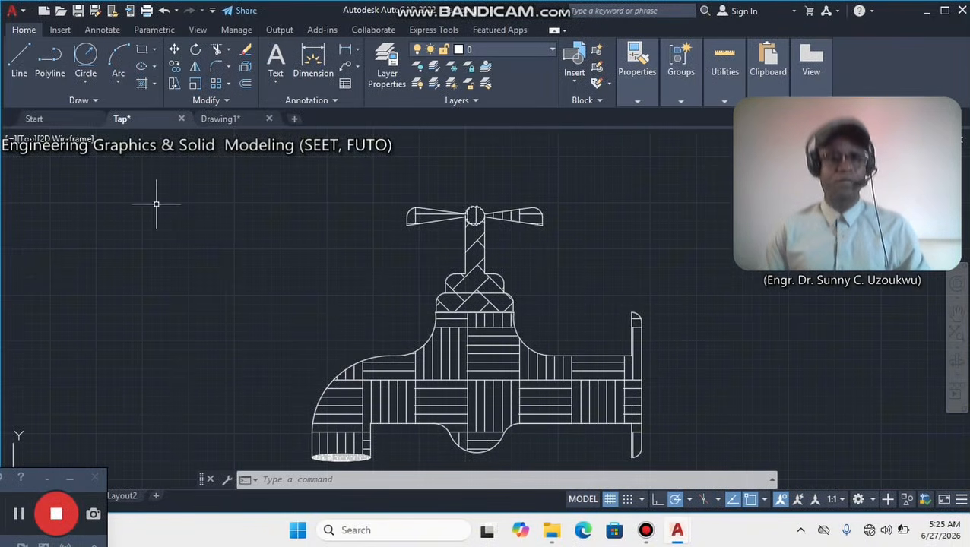
In Drawing1, draw a circle of radius 80 tangent to the body's upper line and the outer vertical line of the left end.
{"action": "left_click", "coordinate": [232, 119]}
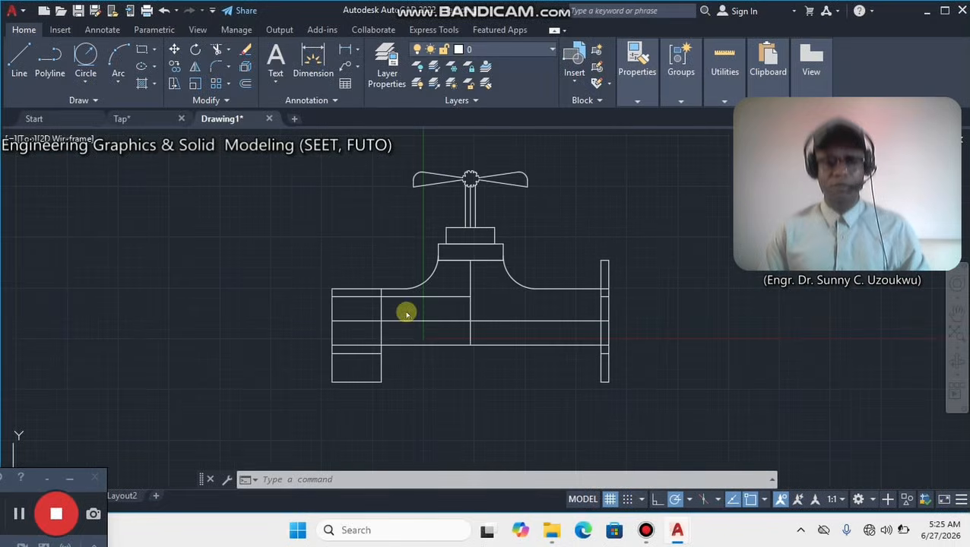
{"action": "left_click", "coordinate": [86, 55]}
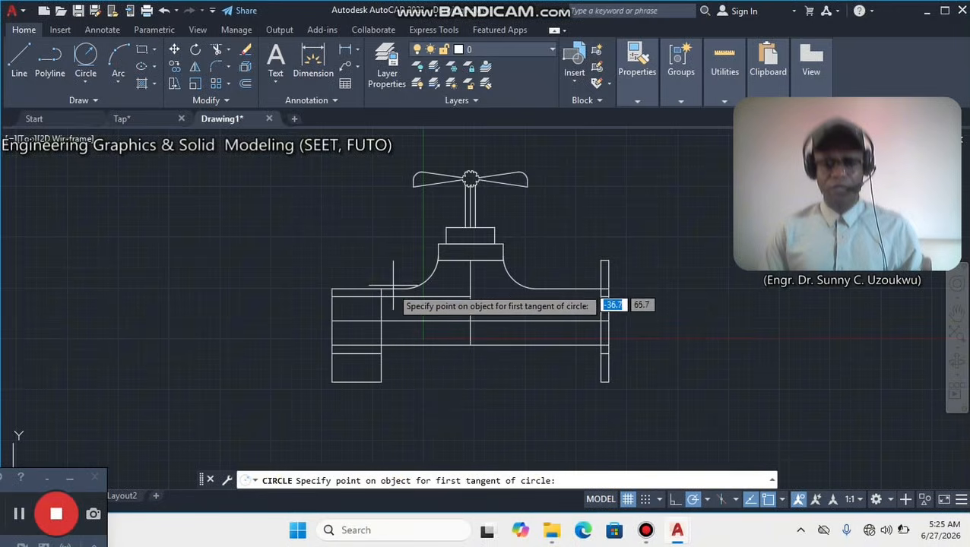
{"action": "scroll", "coordinate": [390, 288], "scroll_direction": "up", "scroll_amount": 4}
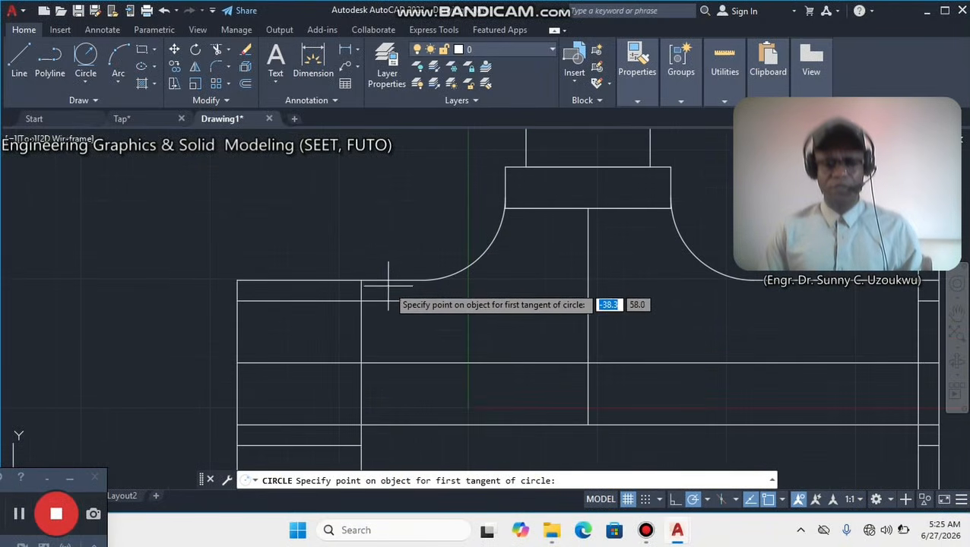
{"action": "left_click", "coordinate": [387, 279]}
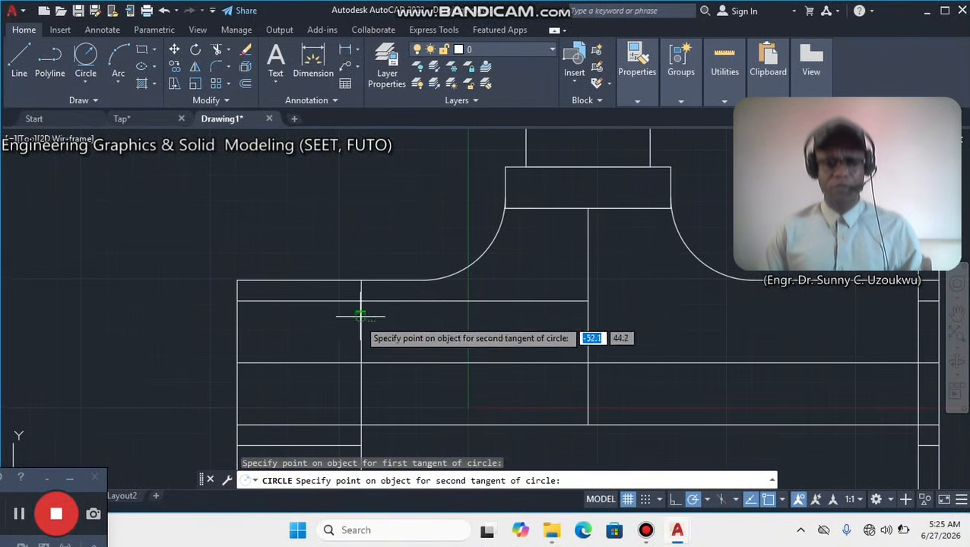
{"action": "scroll", "coordinate": [288, 362], "scroll_direction": "down", "scroll_amount": 4}
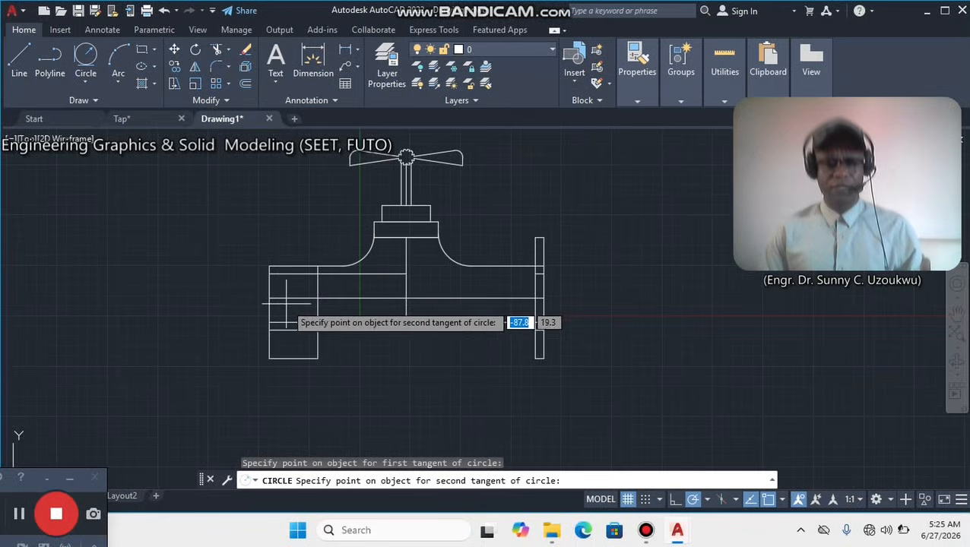
{"action": "left_click", "coordinate": [270, 314]}
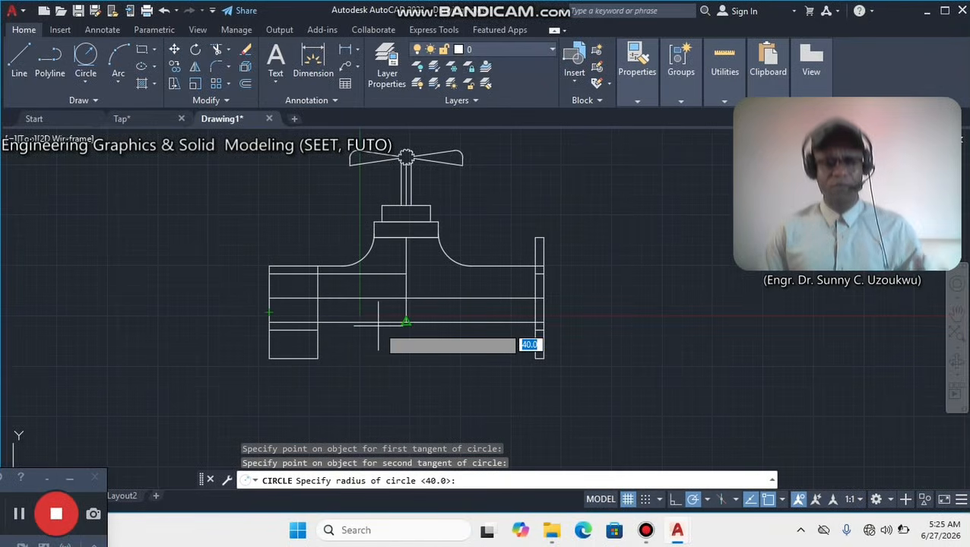
{"action": "type", "text": "8"}
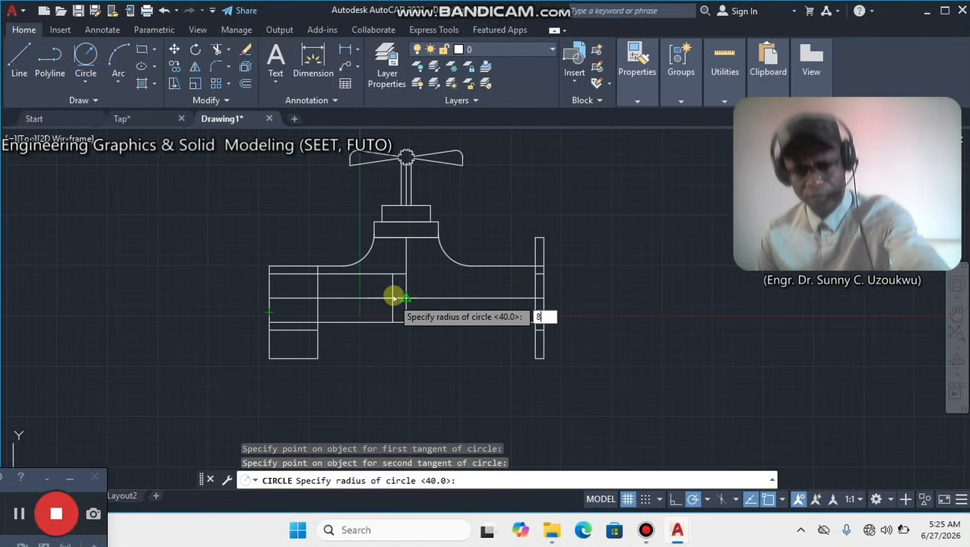
{"action": "type", "text": "0"}
{"action": "key", "text": "Return"}
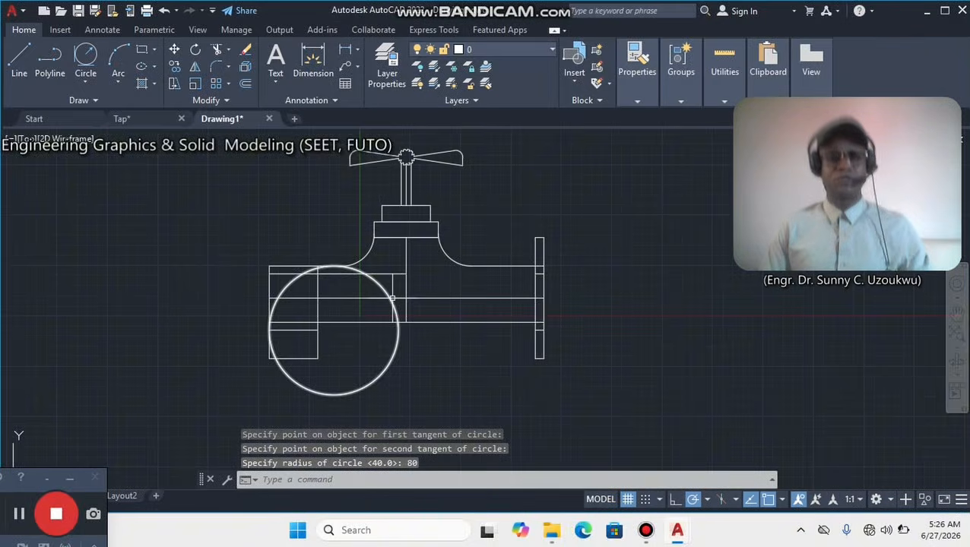
Trim the circle's lower and right-hand arcs, plus the second horizontal line between the left end and the centreline.
{"action": "scroll", "coordinate": [371, 271], "scroll_direction": "up", "scroll_amount": 2}
{"action": "scroll", "coordinate": [371, 271], "scroll_direction": "down", "scroll_amount": 2}
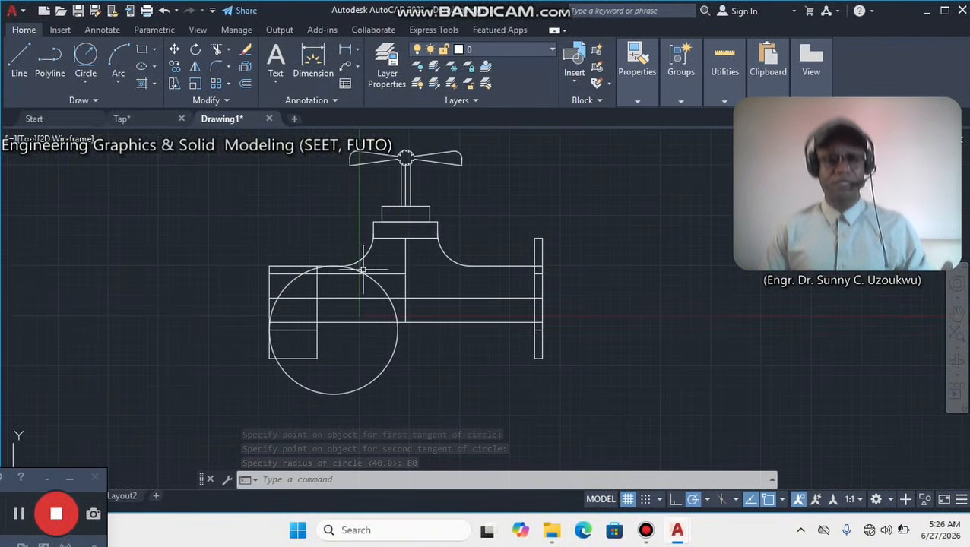
{"action": "left_click", "coordinate": [217, 48]}
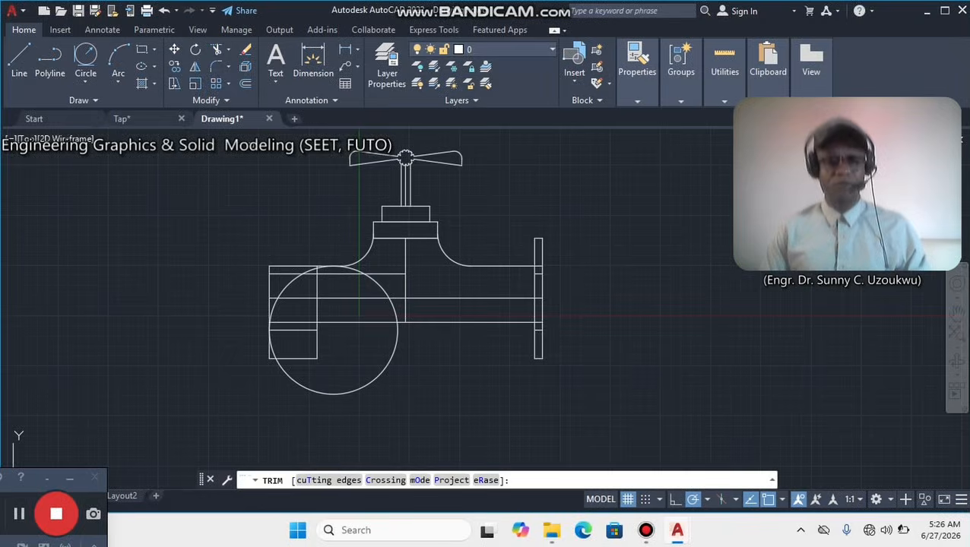
{"action": "left_click", "coordinate": [388, 365]}
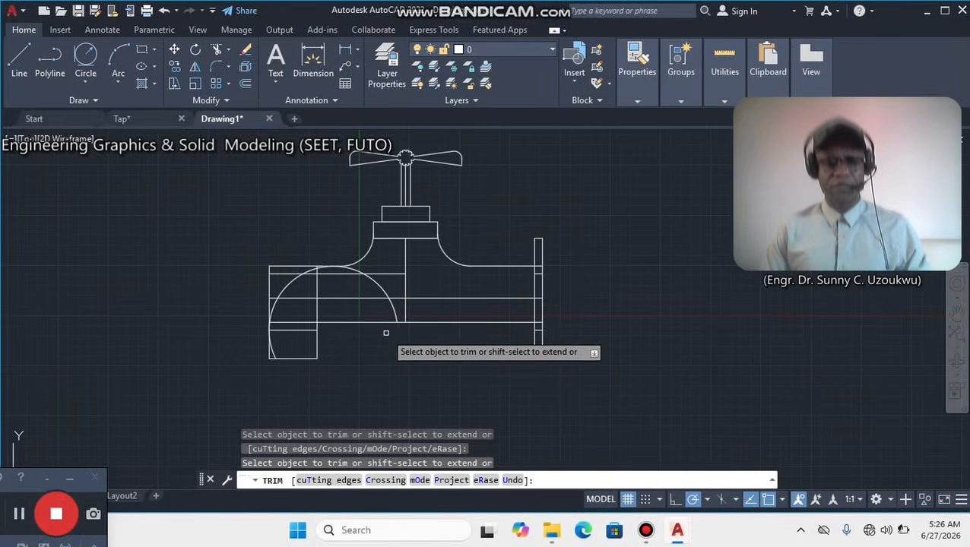
{"action": "left_click", "coordinate": [386, 293]}
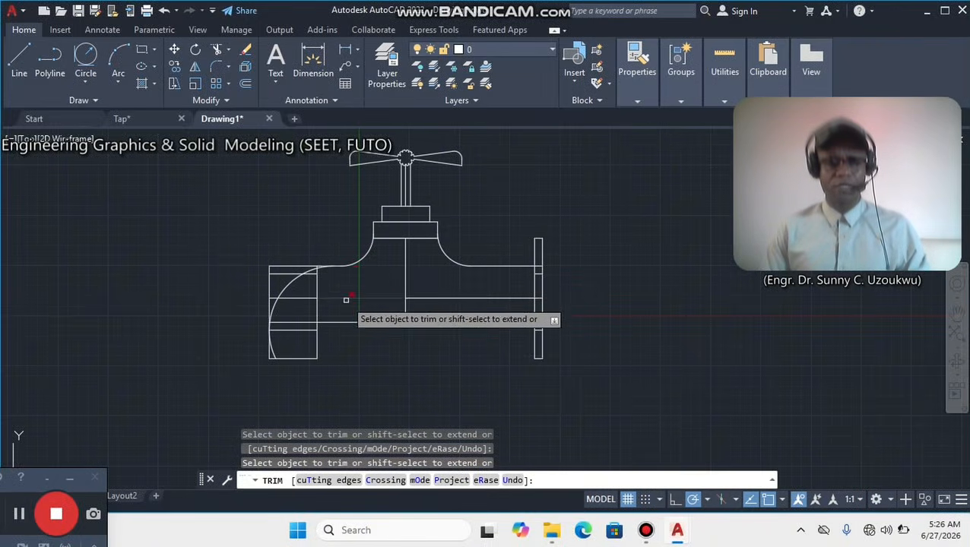
Trim the left end's top edge, the inner vertical stub above the arc and the second horizontal line outside the arc.
{"action": "scroll", "coordinate": [318, 266], "scroll_direction": "up", "scroll_amount": 5}
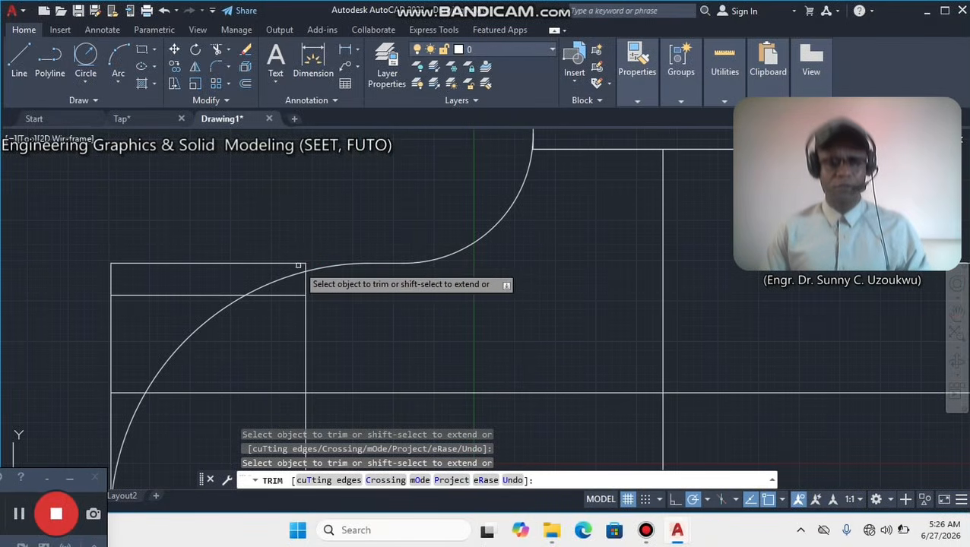
{"action": "left_click", "coordinate": [298, 266]}
{"action": "key", "text": "Return"}
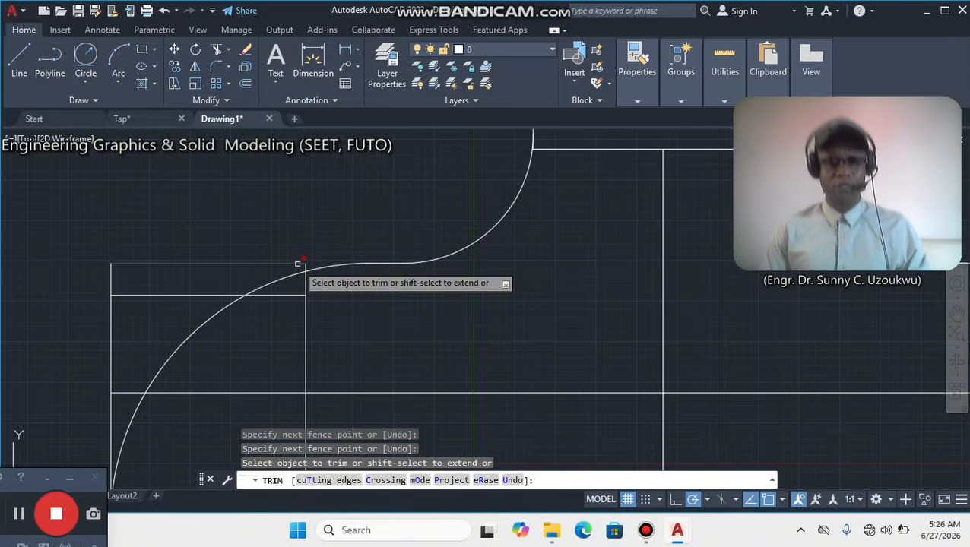
{"action": "left_click", "coordinate": [305, 265]}
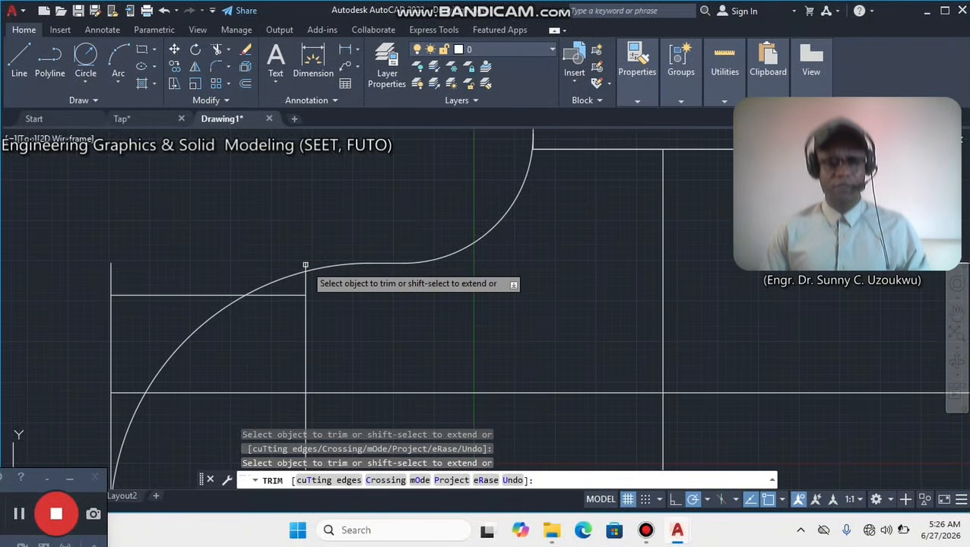
{"action": "left_click", "coordinate": [158, 295]}
{"action": "scroll", "coordinate": [159, 296], "scroll_direction": "down", "scroll_amount": 3}
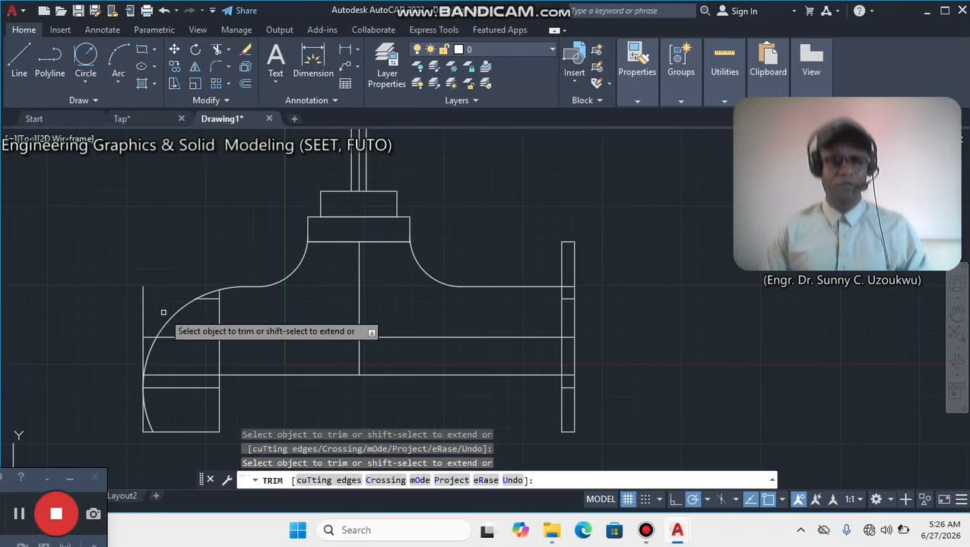
Trim the second horizontal line's piece inside the arc and the inner vertical line down to the pipe's middle line.
{"action": "scroll", "coordinate": [209, 296], "scroll_direction": "up", "scroll_amount": 5}
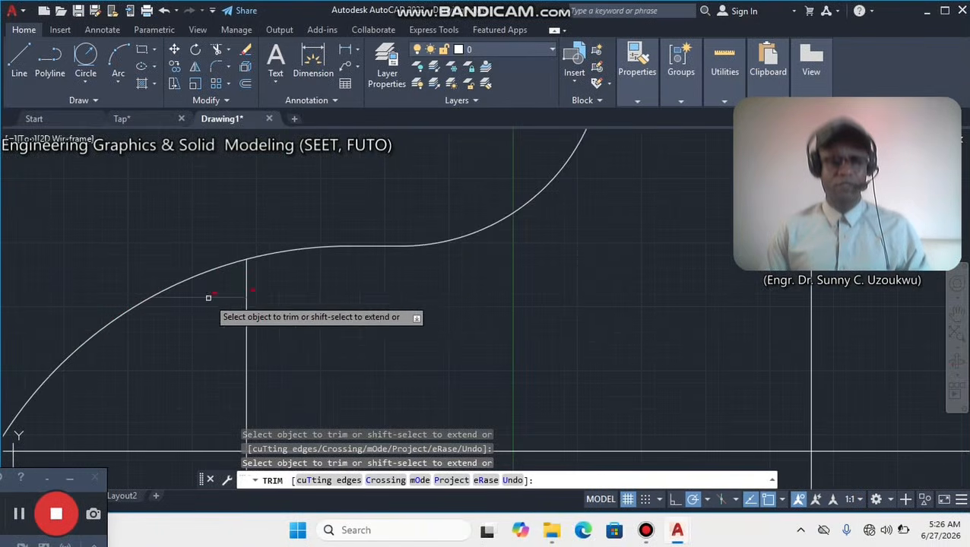
{"action": "left_click", "coordinate": [260, 293]}
{"action": "key", "text": "Return"}
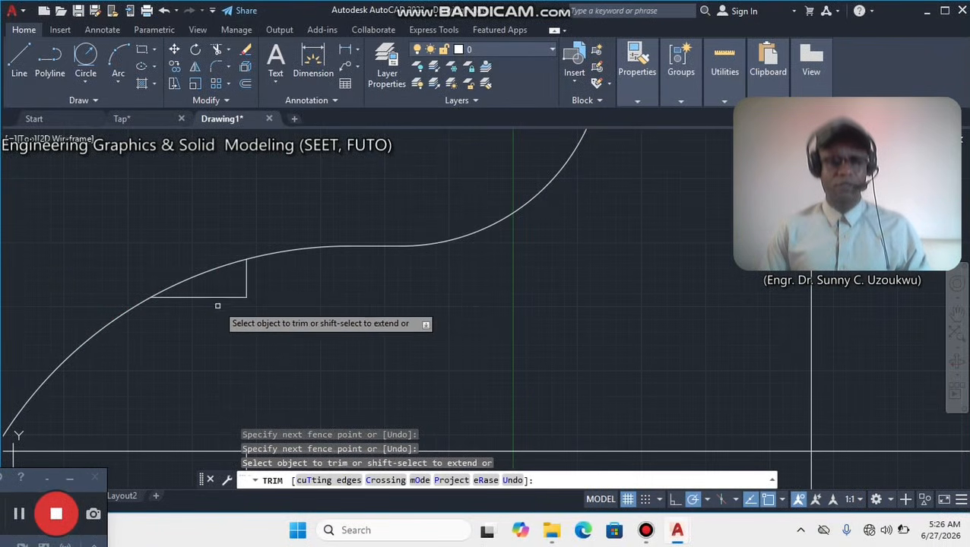
{"action": "left_click", "coordinate": [217, 294]}
{"action": "left_click", "coordinate": [249, 272]}
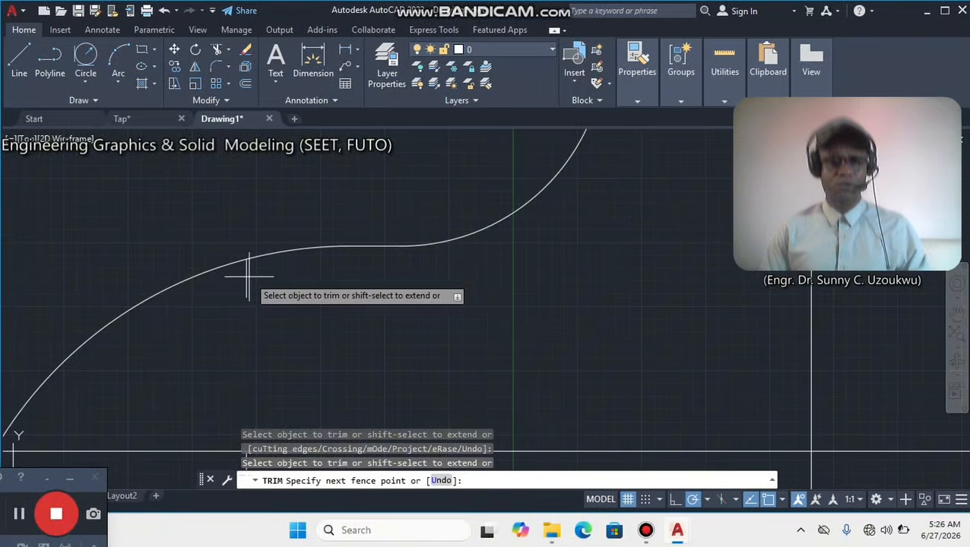
{"action": "key", "text": "Return"}
{"action": "scroll", "coordinate": [228, 304], "scroll_direction": "down", "scroll_amount": 5}
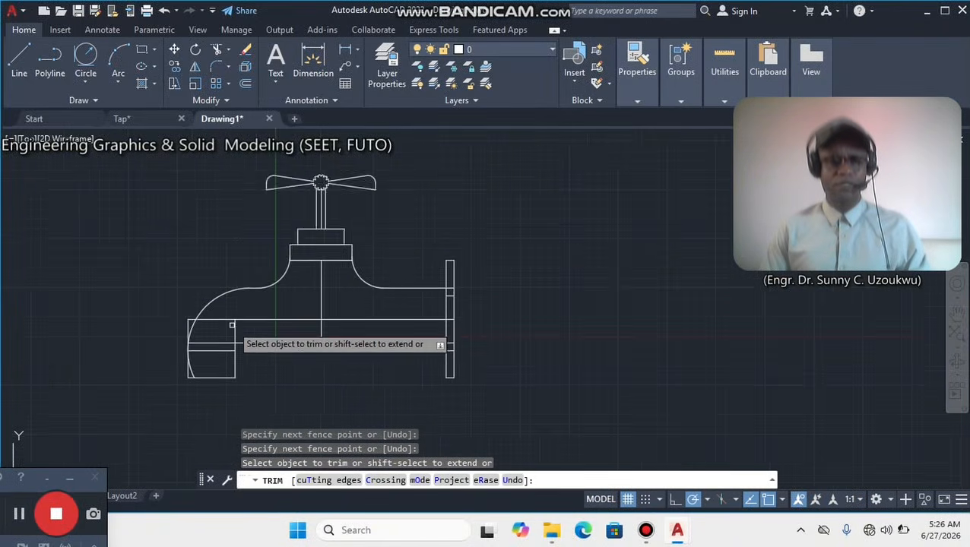
Trim the outer vertical line between the middle and lower pipe lines, and the middle line's stub outside the arc.
{"action": "scroll", "coordinate": [188, 242], "scroll_direction": "up", "scroll_amount": 6}
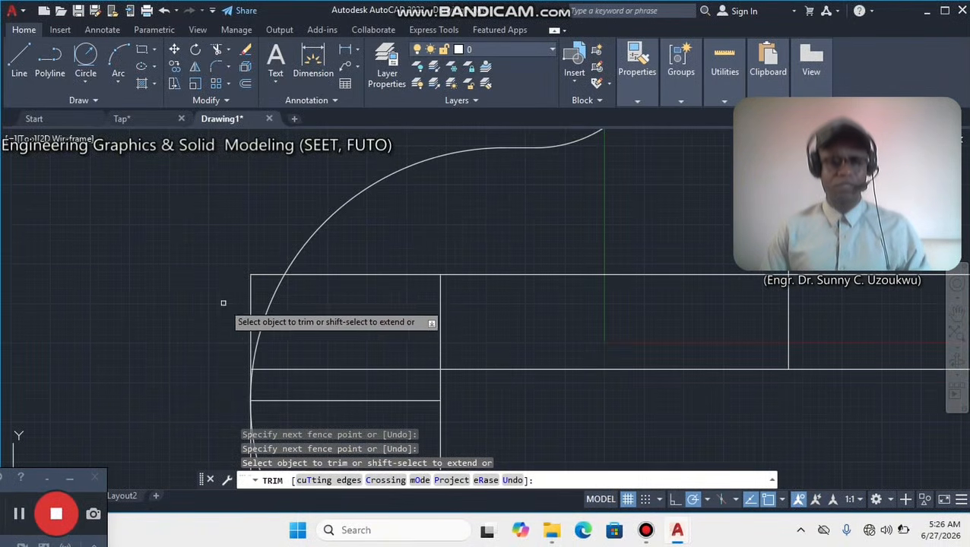
{"action": "left_click", "coordinate": [249, 290]}
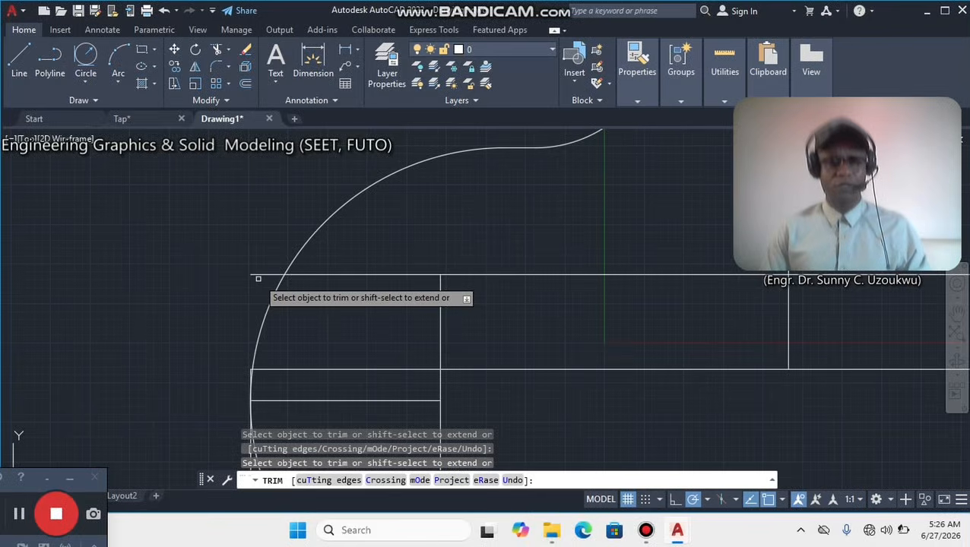
{"action": "left_click", "coordinate": [259, 277]}
{"action": "left_click", "coordinate": [262, 270]}
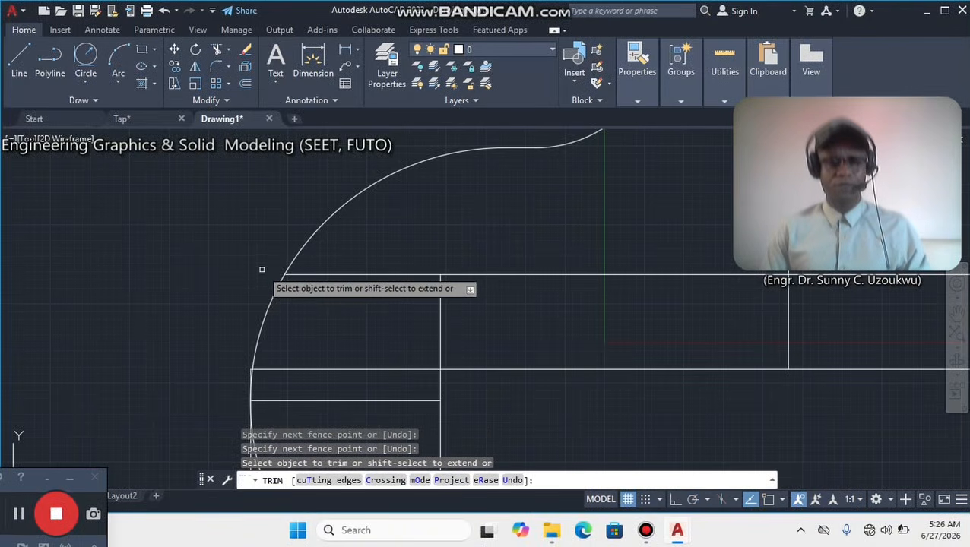
Trim the small corner left outside the arc where the lower pipe line meets the outer vertical line.
{"action": "scroll", "coordinate": [263, 271], "scroll_direction": "down", "scroll_amount": 4}
{"action": "middle_click_drag", "start_coordinate": [266, 293], "coordinate": [264, 278]}
{"action": "scroll", "coordinate": [265, 278], "scroll_direction": "up", "scroll_amount": 6}
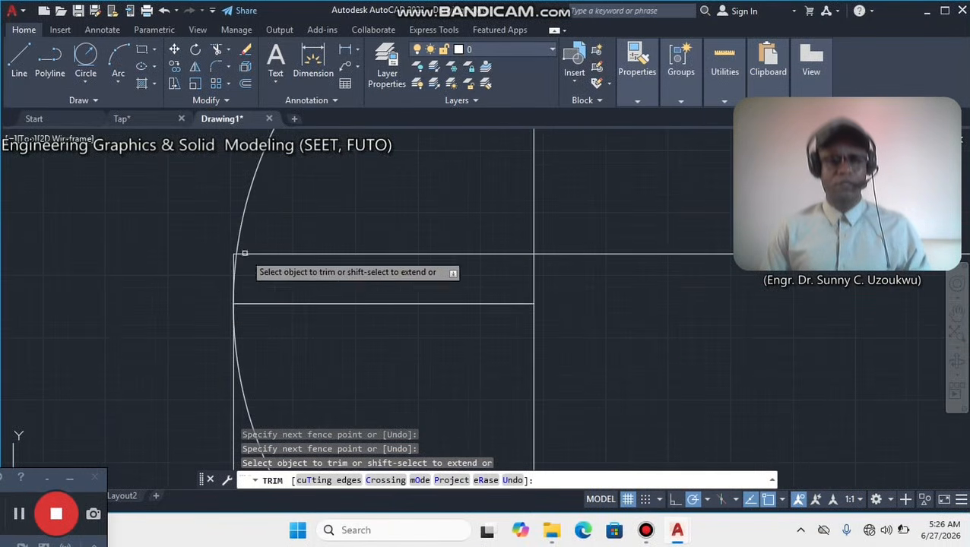
{"action": "middle_click_drag", "start_coordinate": [285, 184], "coordinate": [284, 320]}
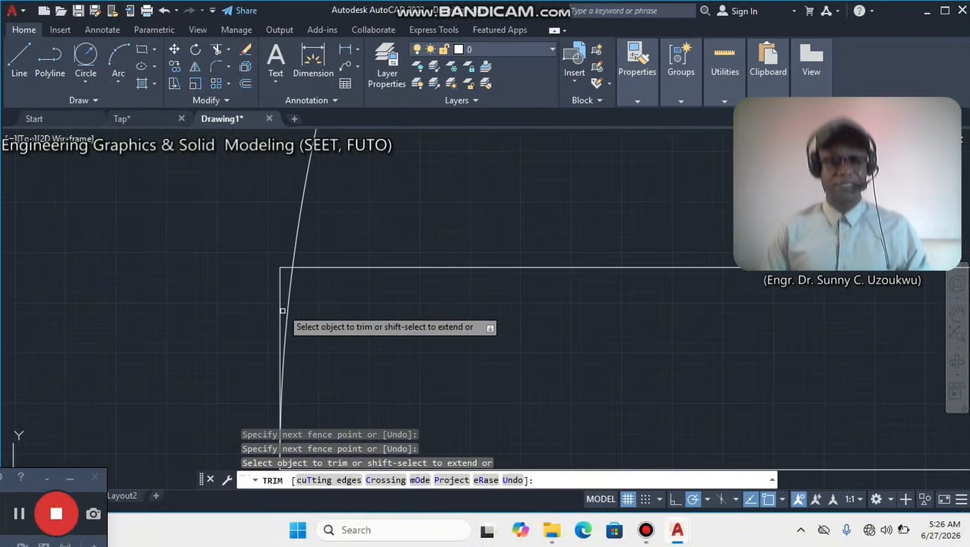
{"action": "left_click", "coordinate": [280, 269]}
{"action": "left_click", "coordinate": [285, 265]}
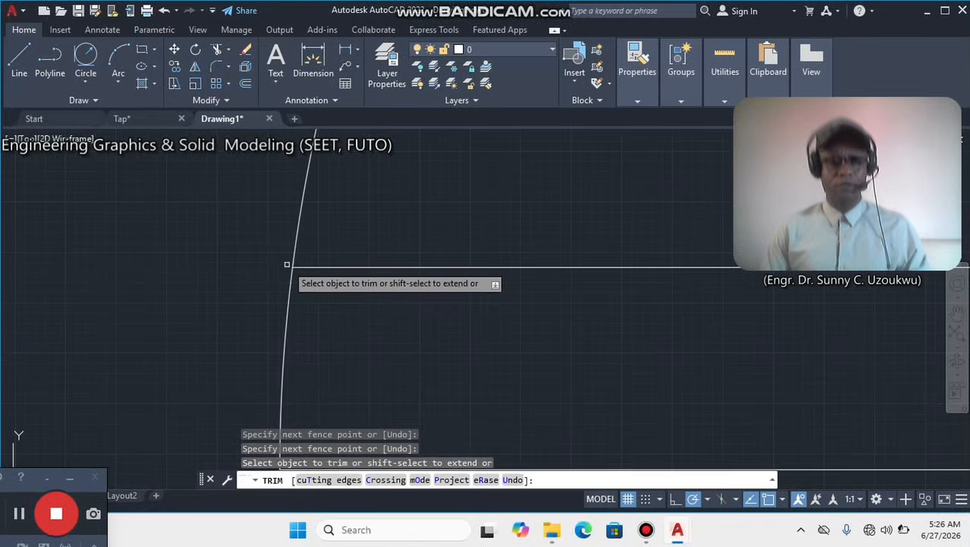
Trim the arc's lower tail inside the spout, below its tangent point with the outer vertical line.
{"action": "scroll", "coordinate": [286, 265], "scroll_direction": "down", "scroll_amount": 4}
{"action": "scroll", "coordinate": [426, 280], "scroll_direction": "down", "scroll_amount": 4}
{"action": "mouse_move", "coordinate": [424, 280]}
{"action": "middle_mouse_down"}
{"action": "mouse_move", "coordinate": [346, 262]}
{"action": "mouse_move", "coordinate": [272, 291]}
{"action": "middle_mouse_up"}
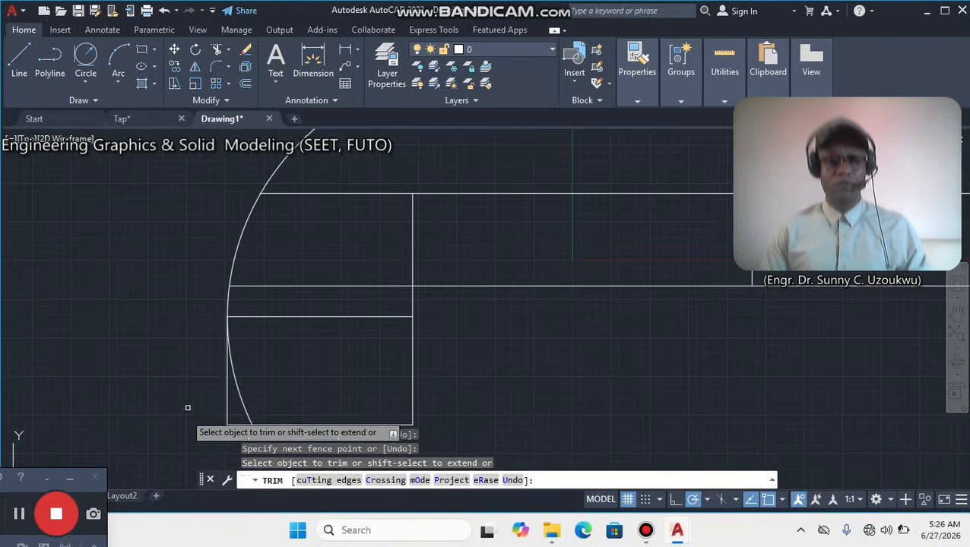
{"action": "left_click", "coordinate": [235, 387]}
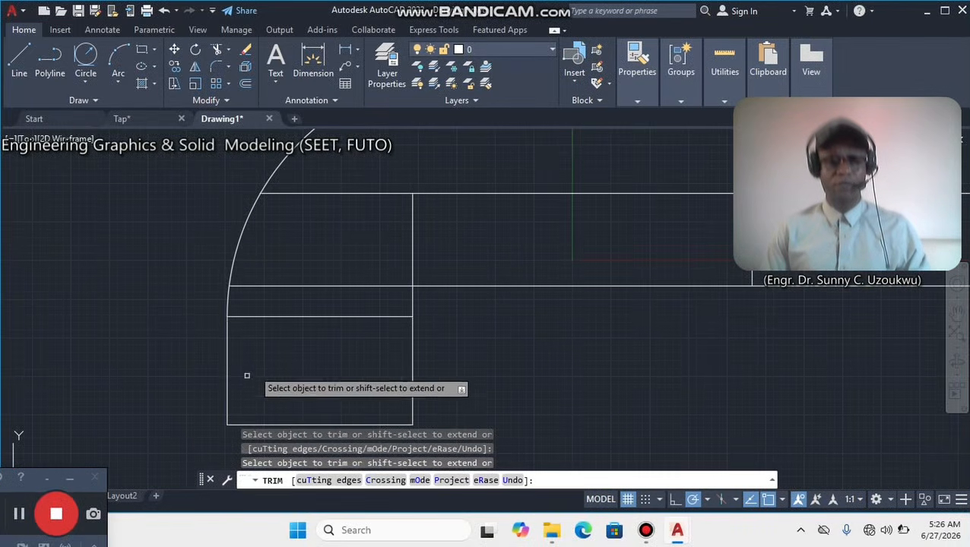
Trim the horizontal lines crossing the left elbow and the inner vertical line between the middle and lower pipe lines.
{"action": "left_click", "coordinate": [314, 277]}
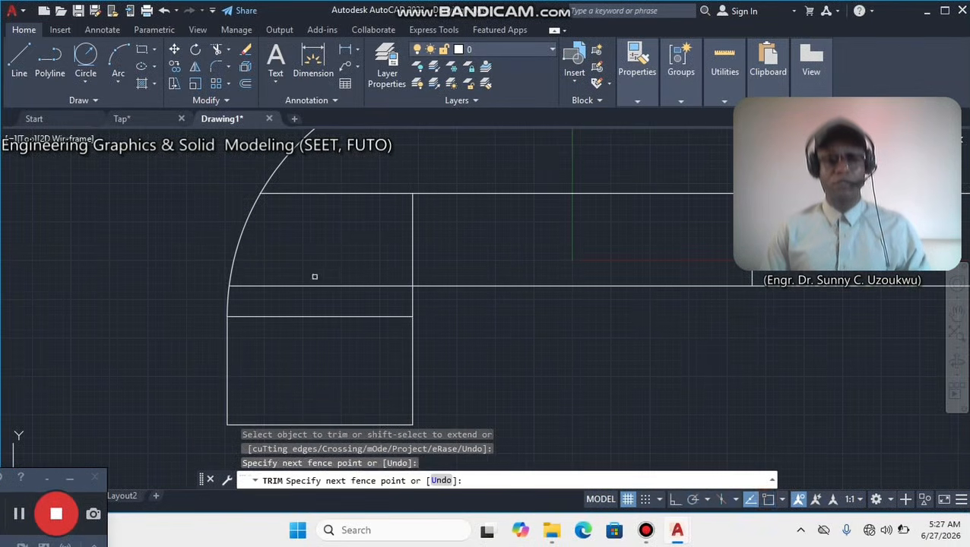
{"action": "left_click", "coordinate": [327, 197]}
{"action": "left_click", "coordinate": [324, 189]}
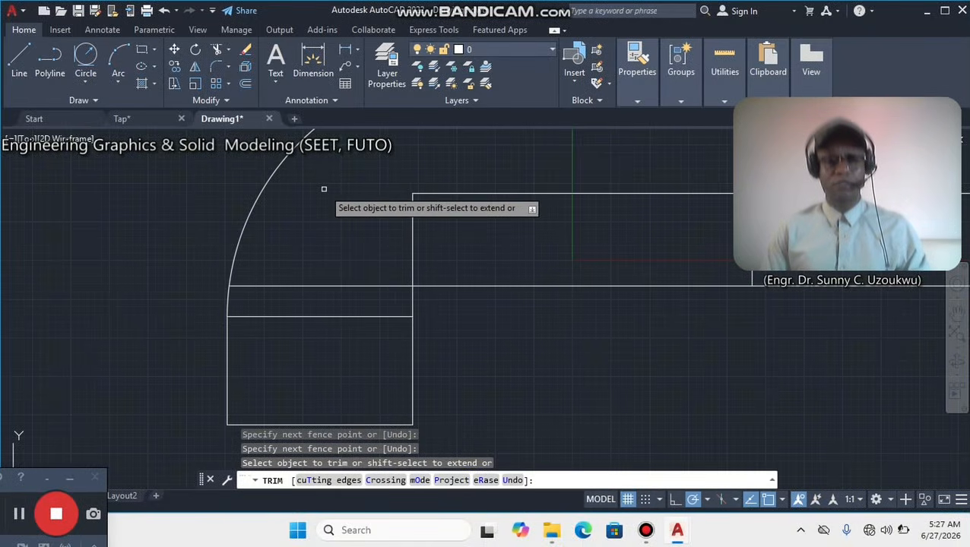
{"action": "left_click", "coordinate": [320, 329]}
{"action": "left_click", "coordinate": [310, 272]}
{"action": "left_click", "coordinate": [422, 221]}
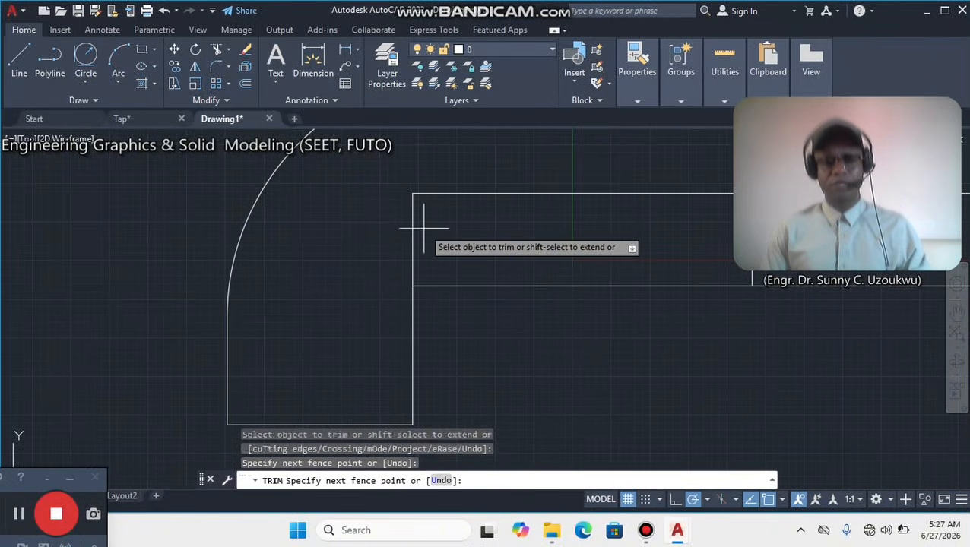
{"action": "left_click", "coordinate": [401, 232]}
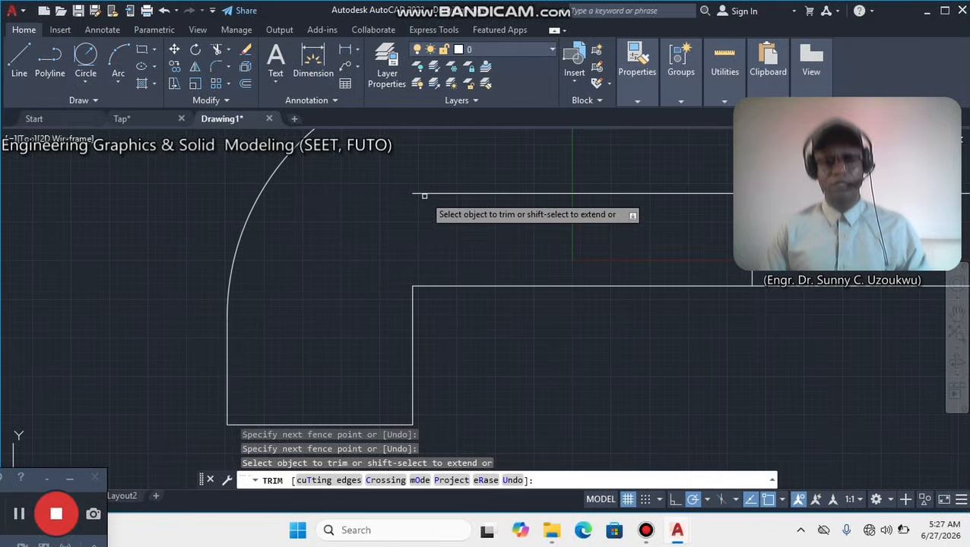
Trim the vertical centreline inside the body and the middle horizontal line to the left of it.
{"action": "left_click", "coordinate": [422, 197]}
{"action": "scroll", "coordinate": [459, 211], "scroll_direction": "down", "scroll_amount": 4}
{"action": "scroll", "coordinate": [608, 176], "scroll_direction": "down", "scroll_amount": 2}
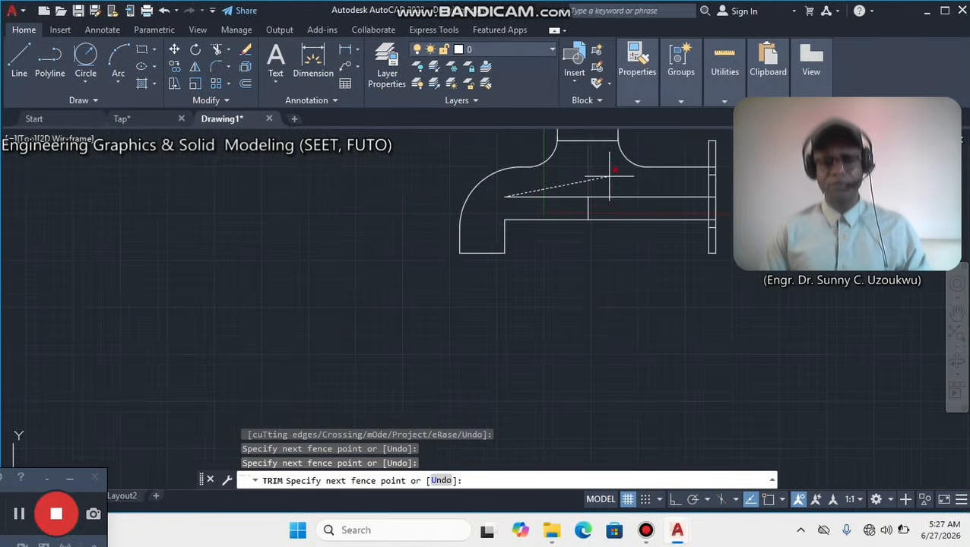
{"action": "middle_click_drag", "start_coordinate": [607, 176], "coordinate": [401, 336]}
{"action": "left_click", "coordinate": [391, 345]}
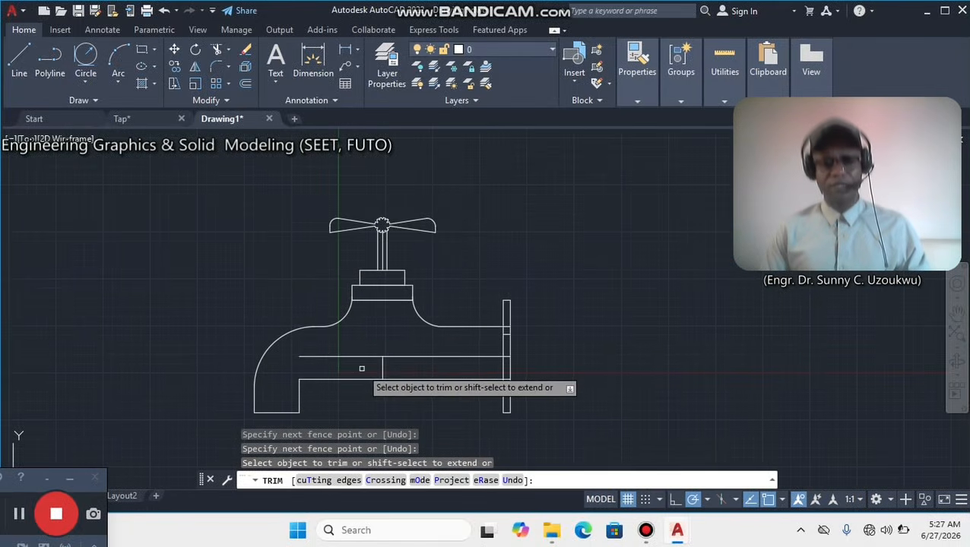
{"action": "left_click", "coordinate": [357, 355]}
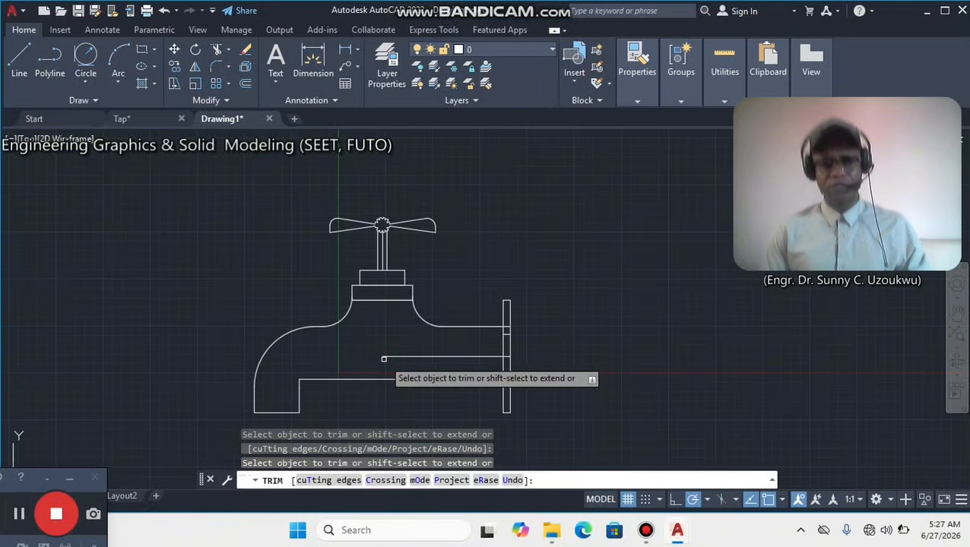
Trim the remaining middle horizontal line inside the pipe and the short horizontal lines crossing the end flange.
{"action": "scroll", "coordinate": [530, 355], "scroll_direction": "up", "scroll_amount": 5}
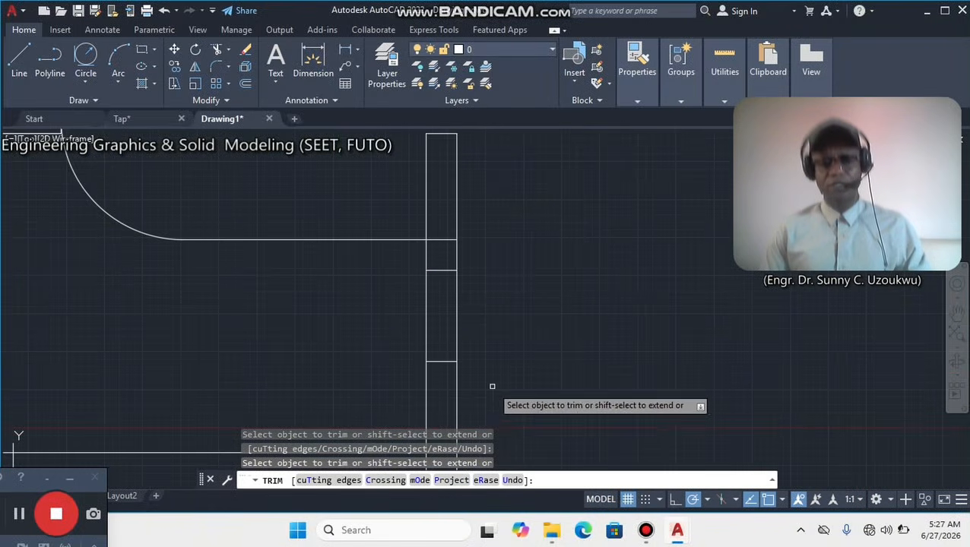
{"action": "scroll", "coordinate": [412, 283], "scroll_direction": "down", "scroll_amount": 3}
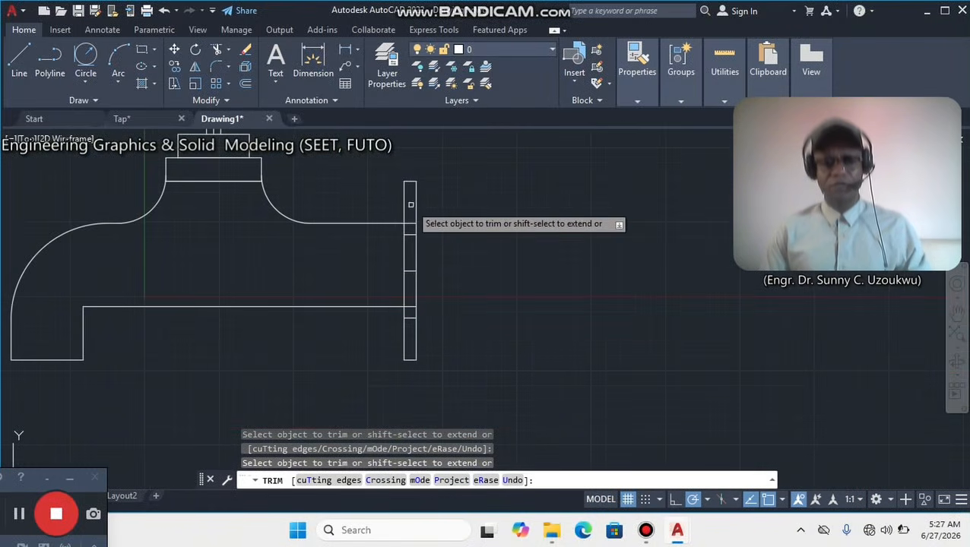
{"action": "left_click_drag", "start_coordinate": [411, 205], "coordinate": [411, 330]}
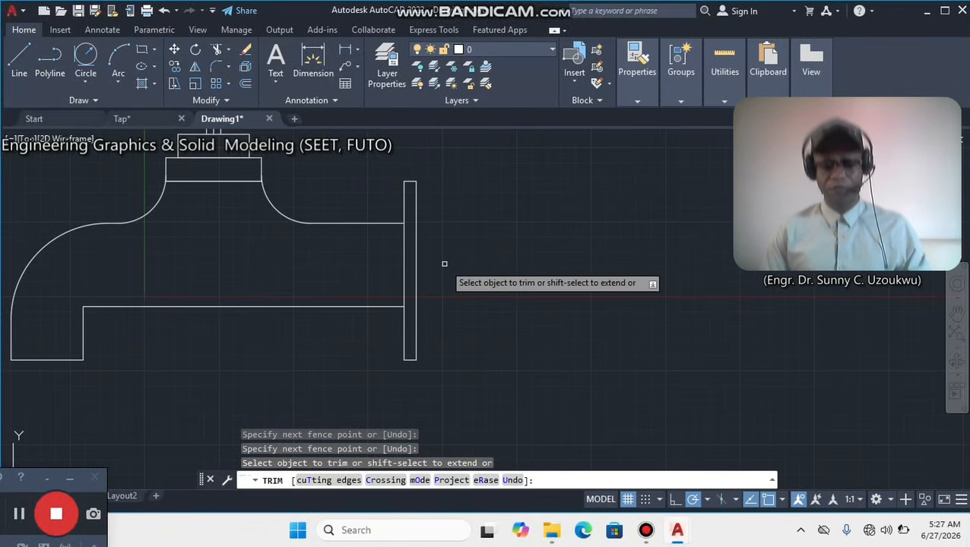
Trim the flange's inner vertical edge between the upper and lower pipe lines and finish trimming.
{"action": "left_click", "coordinate": [403, 257]}
{"action": "scroll", "coordinate": [346, 316], "scroll_direction": "down", "scroll_amount": 2}
{"action": "scroll", "coordinate": [345, 315], "scroll_direction": "down", "scroll_amount": 2}
{"action": "middle_click_drag", "start_coordinate": [301, 249], "coordinate": [443, 280]}
{"action": "scroll", "coordinate": [395, 289], "scroll_direction": "up", "scroll_amount": 4}
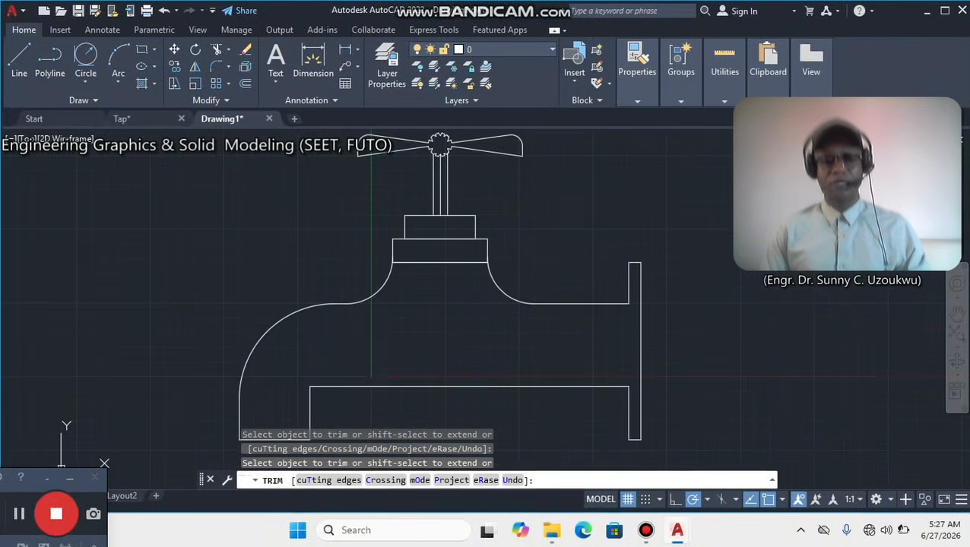
{"action": "right_click", "coordinate": [444, 280]}
{"action": "left_click", "coordinate": [474, 290]}
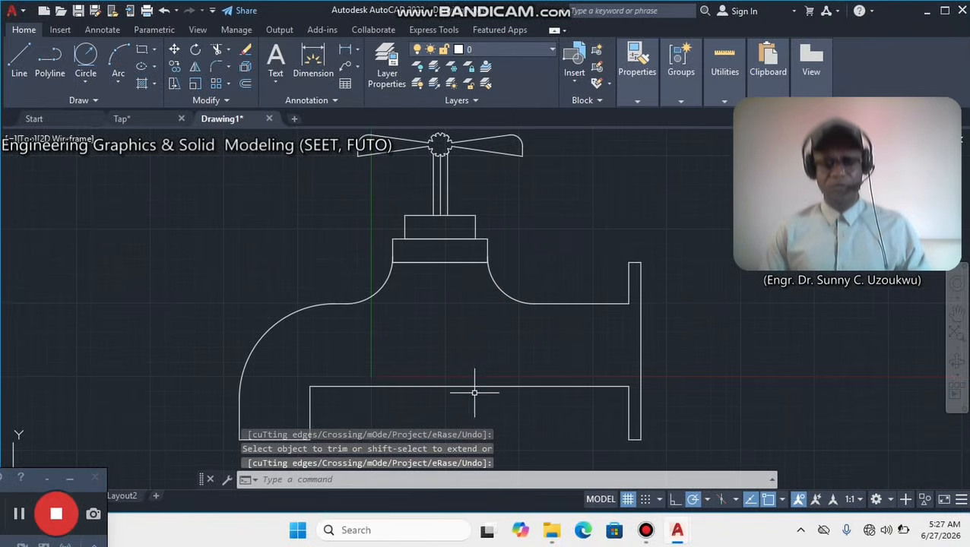
{"action": "scroll", "coordinate": [451, 390], "scroll_direction": "down", "scroll_amount": 2}
{"action": "middle_click_drag", "start_coordinate": [448, 385], "coordinate": [457, 359]}
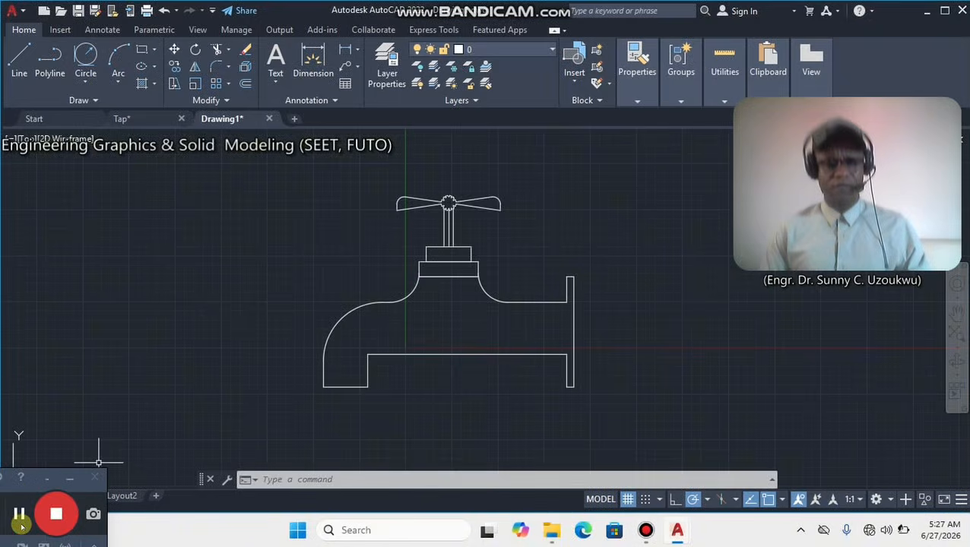
{"action": "left_click", "coordinate": [19, 509]}
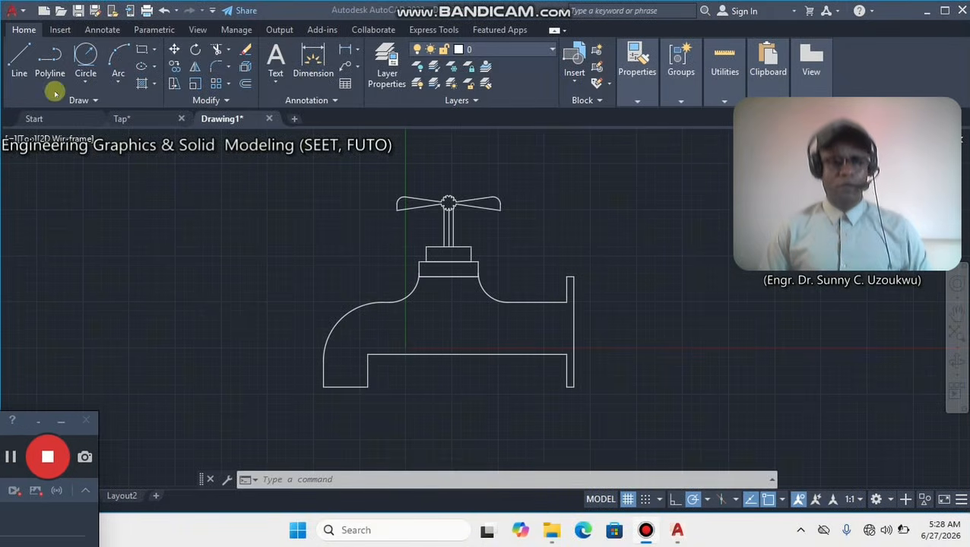
Draw a vertical line from the midpoint of the lower collar's top edge down past the lower pipe line.
{"action": "left_click", "coordinate": [20, 53]}
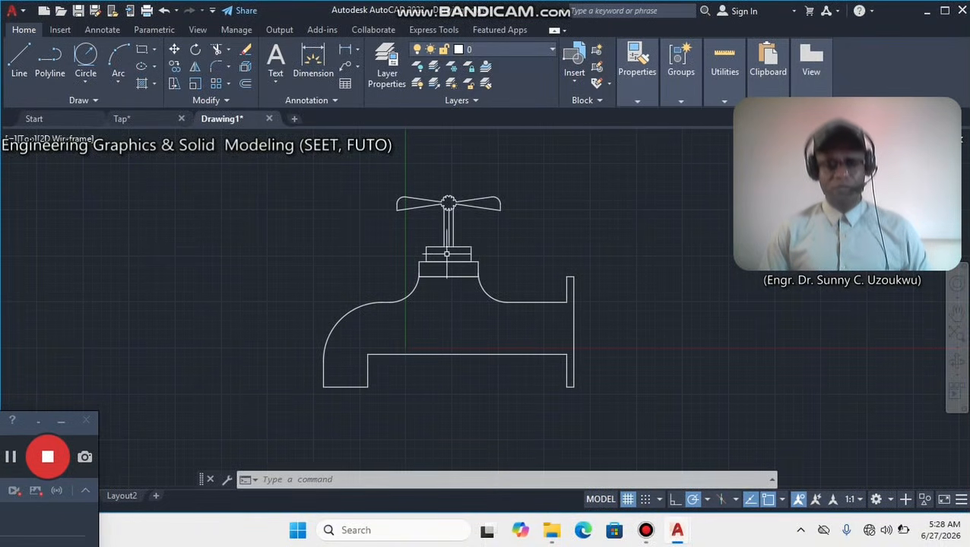
{"action": "left_click", "coordinate": [29, 59]}
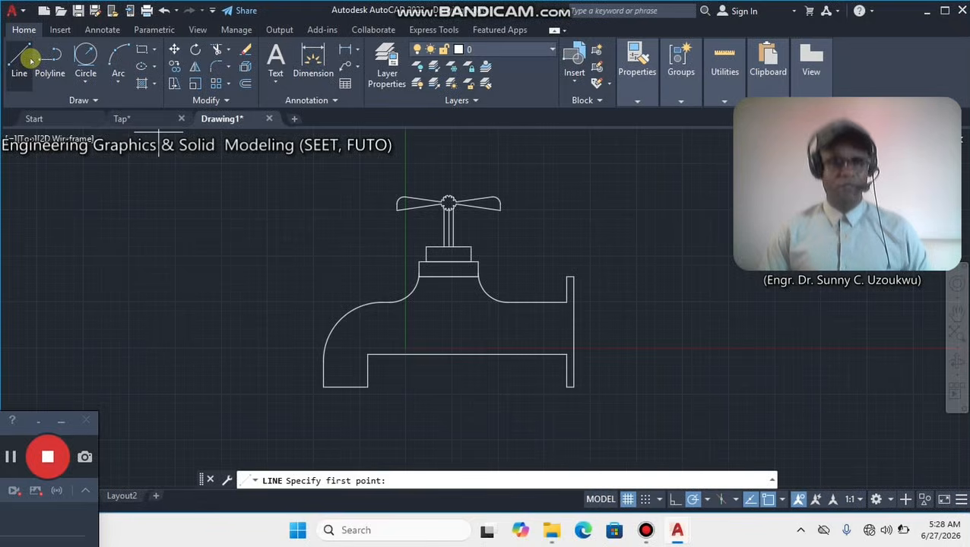
{"action": "left_click", "coordinate": [449, 262]}
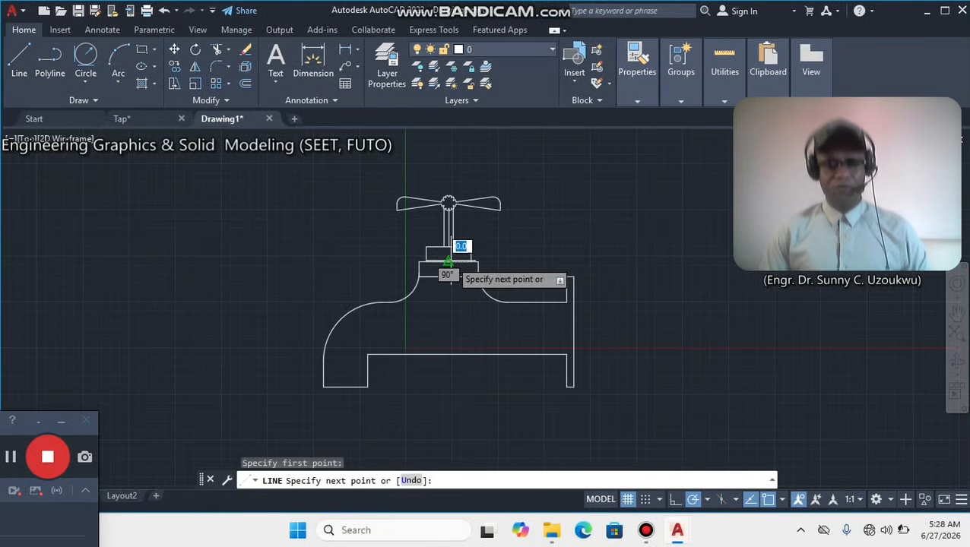
{"action": "left_click", "coordinate": [448, 399]}
{"action": "right_click", "coordinate": [568, 223]}
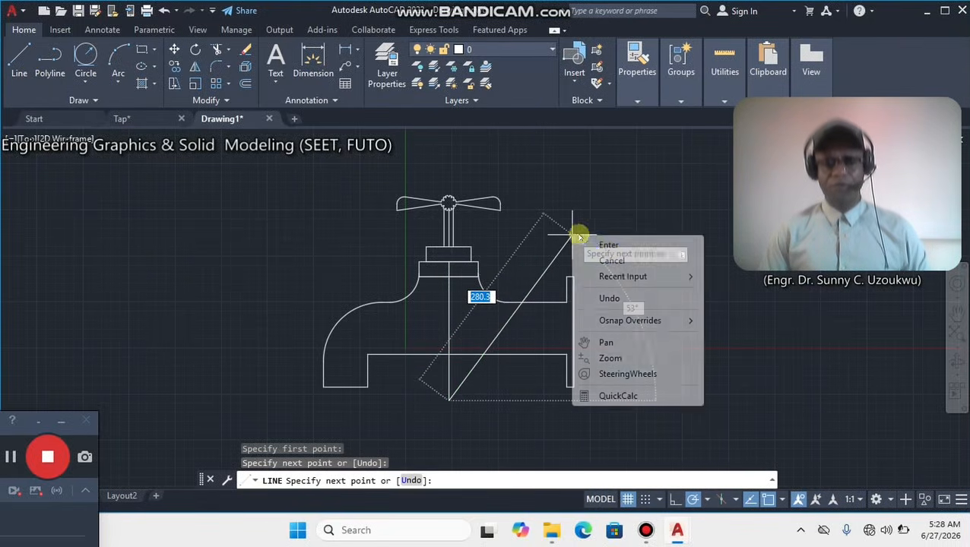
{"action": "left_click", "coordinate": [605, 245]}
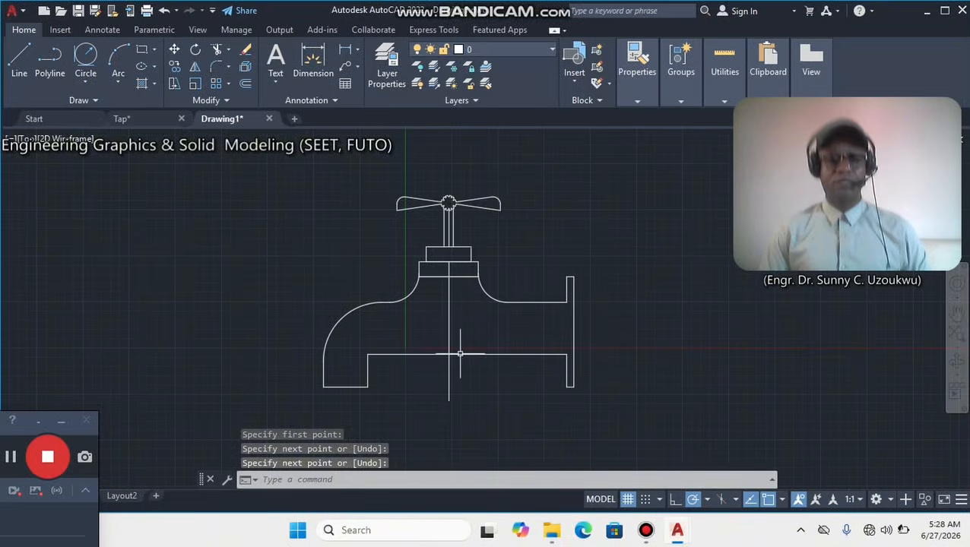
Draw a centre-radius circle about as wide as the upper collar, centred where the vertical line crosses the lower pipe line.
{"action": "left_click", "coordinate": [86, 83]}
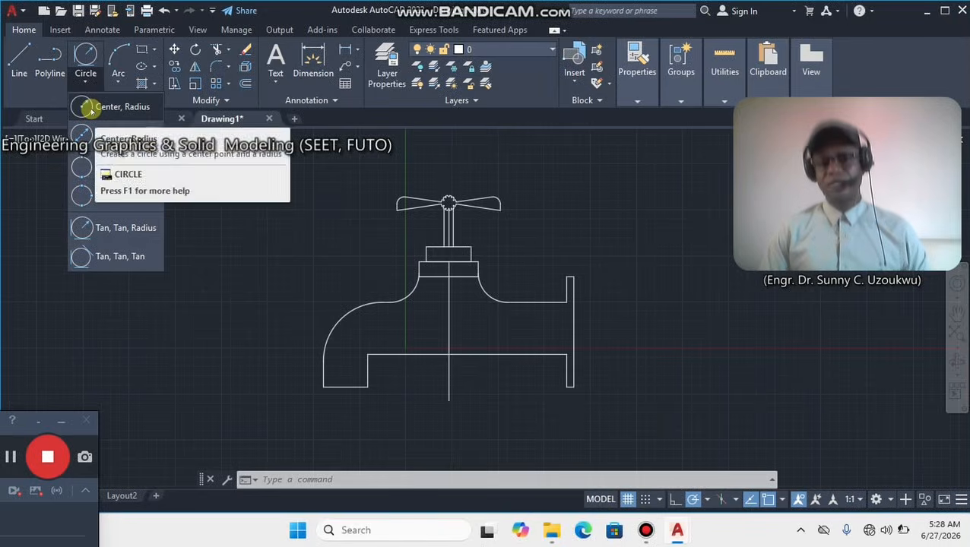
{"action": "left_click", "coordinate": [90, 109]}
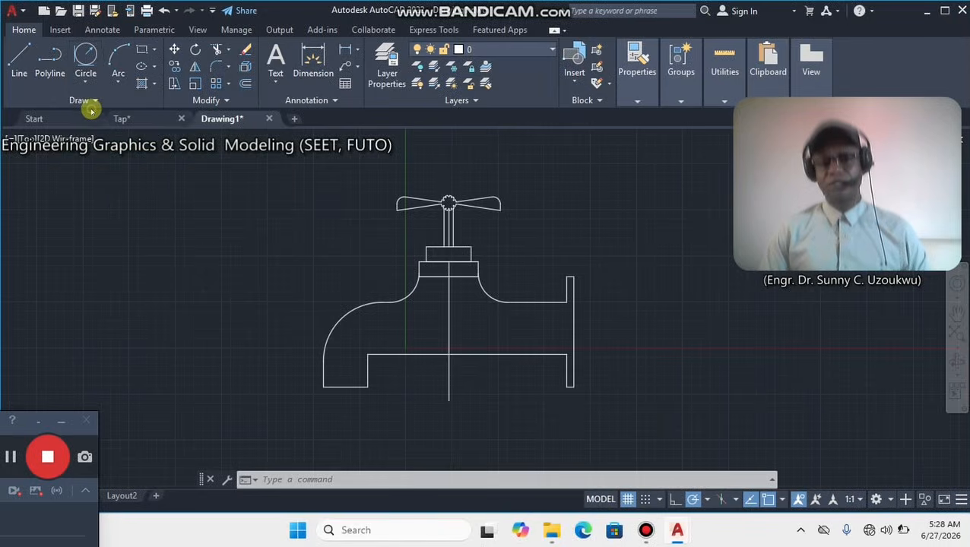
{"action": "left_click", "coordinate": [449, 354]}
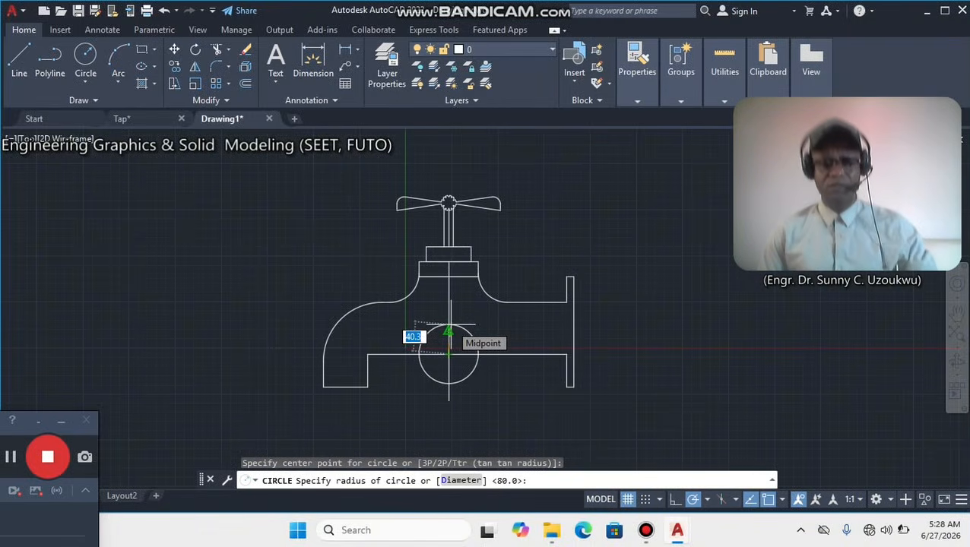
{"action": "left_click", "coordinate": [450, 325]}
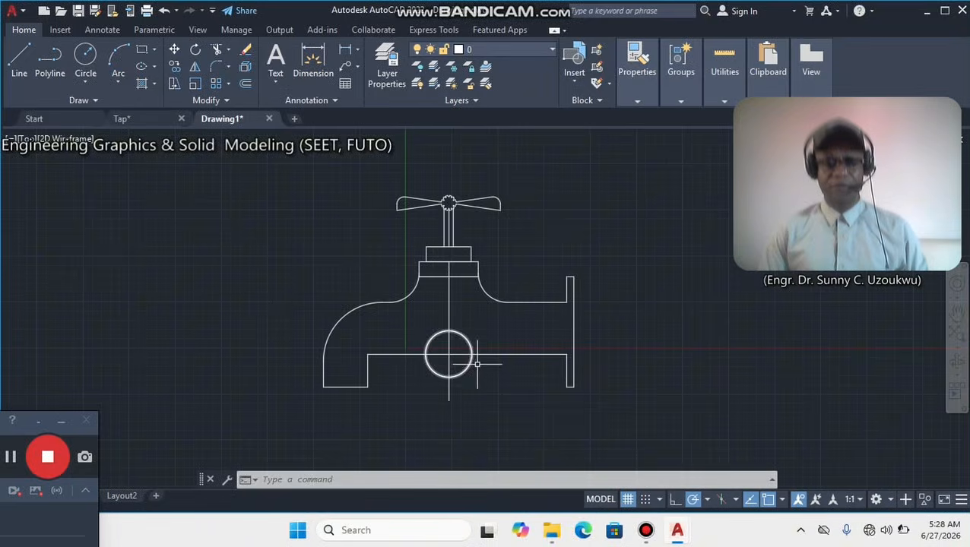
Trim the vertical line below the circle, the circle's upper half and the pipe line crossing the circle.
{"action": "left_click", "coordinate": [216, 49]}
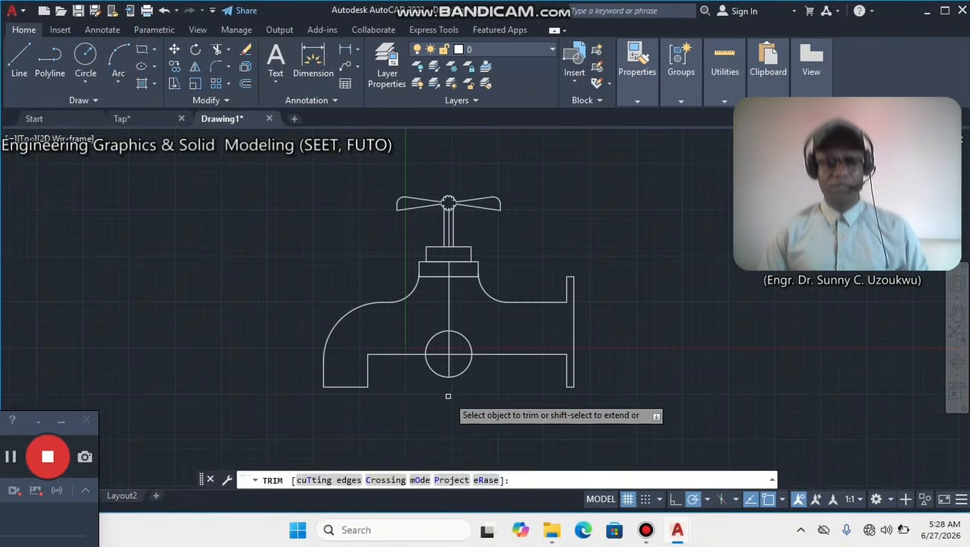
{"action": "left_click_drag", "start_coordinate": [455, 344], "coordinate": [437, 328]}
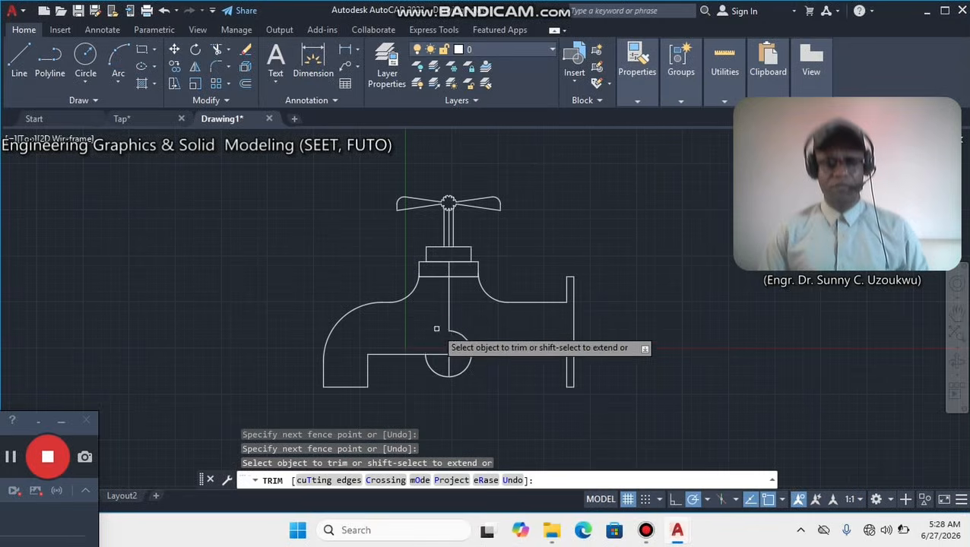
{"action": "left_click", "coordinate": [453, 335]}
Trim the vertical line inside the tap body and inside the lower semicircle.
{"action": "left_click", "coordinate": [448, 309]}
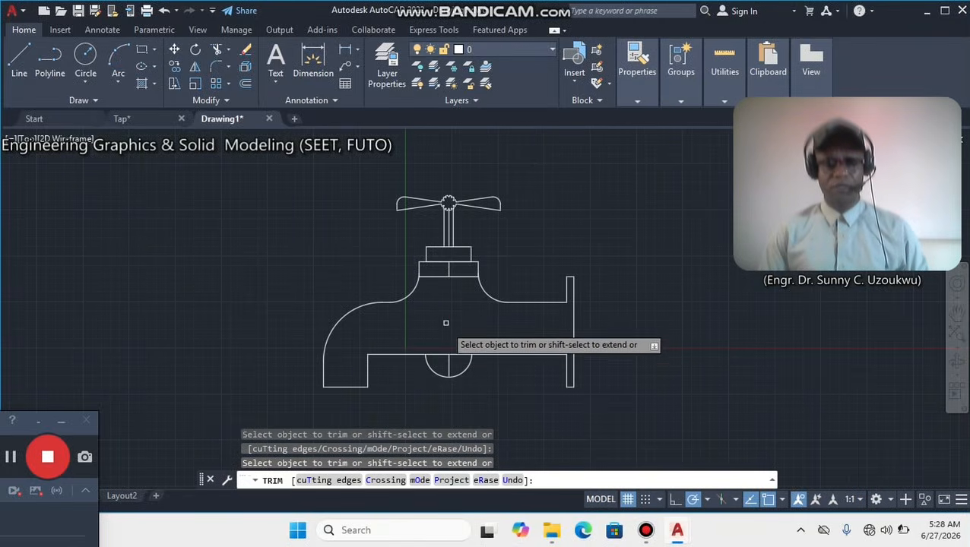
{"action": "left_click_drag", "start_coordinate": [448, 361], "coordinate": [453, 355]}
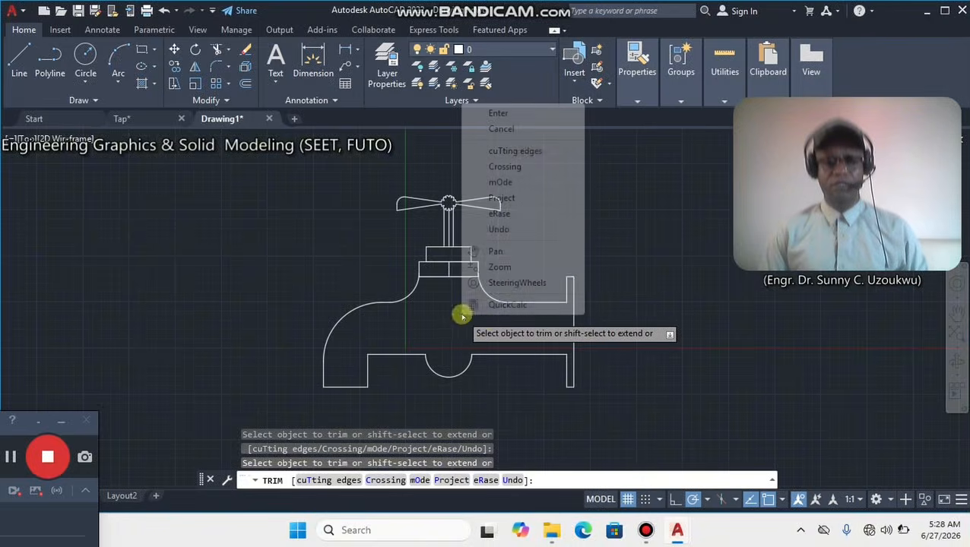
{"action": "right_click", "coordinate": [461, 316]}
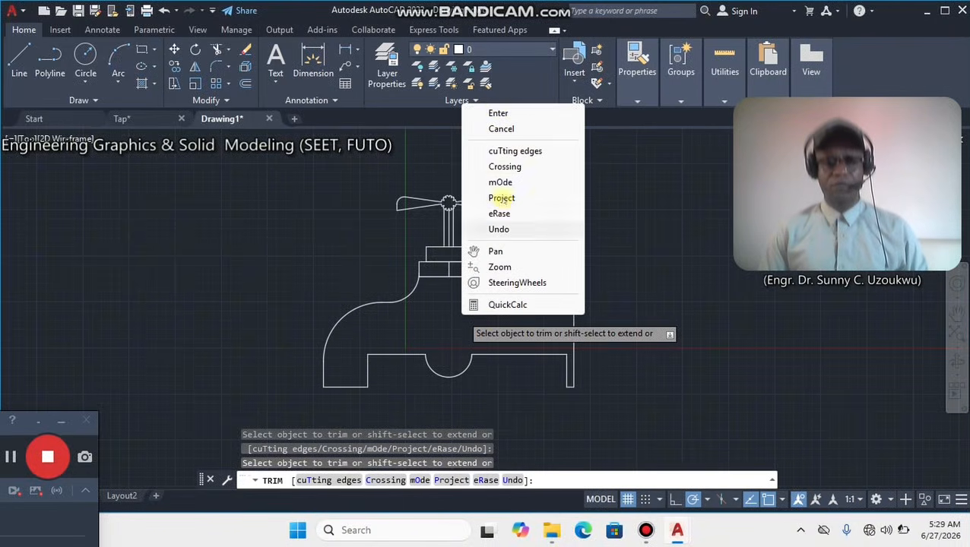
{"action": "left_click", "coordinate": [499, 115]}
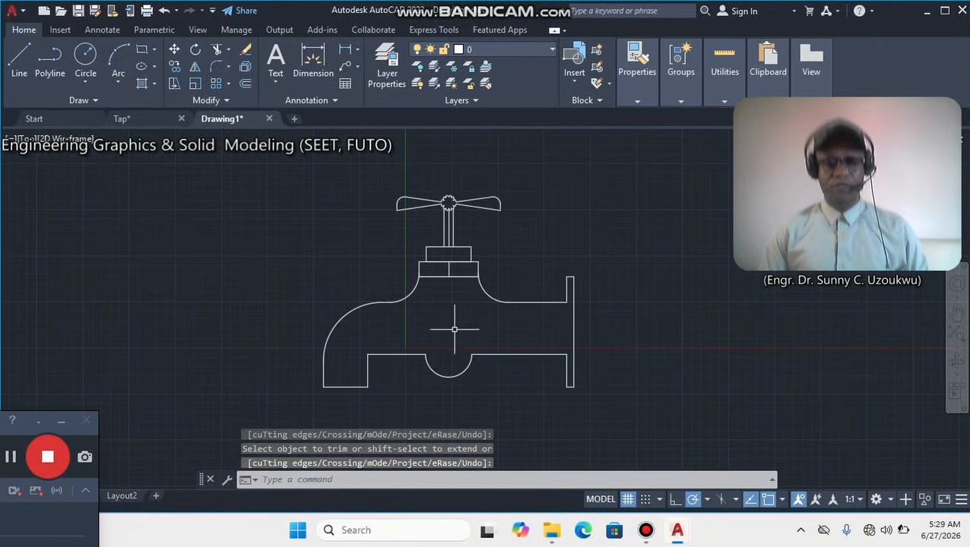
Erase the leftover vertical segment inside the lower collar.
{"action": "scroll", "coordinate": [477, 306], "scroll_direction": "up", "scroll_amount": 2}
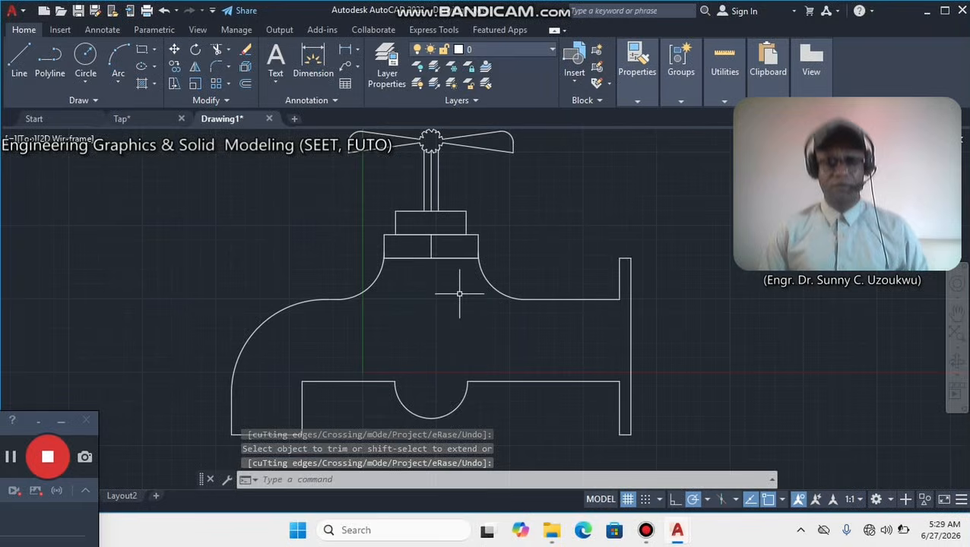
{"action": "key", "text": "Escape"}
{"action": "left_click", "coordinate": [431, 247]}
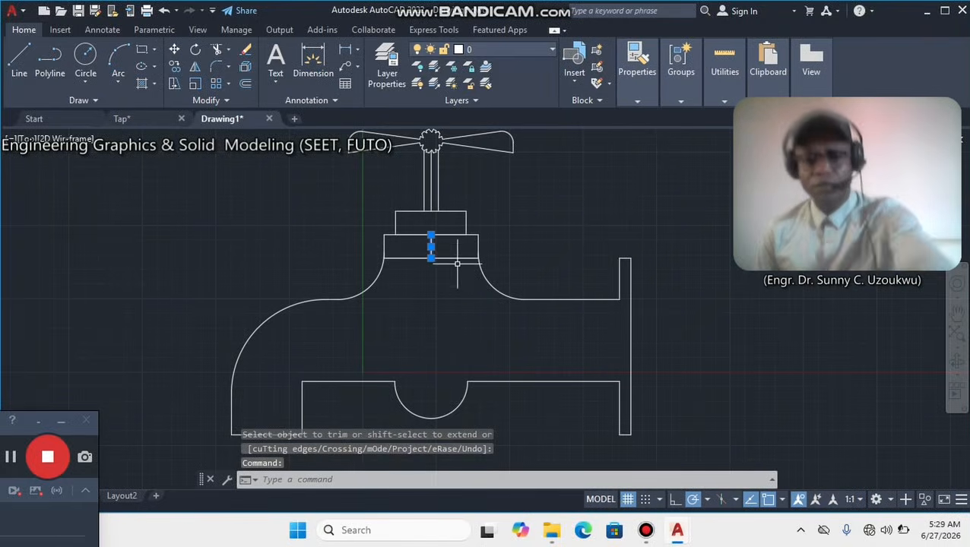
{"action": "key", "text": "Delete"}
Examine the spout end, lower bulge and collar corners in the finished Tap drawing and return to Drawing1.
{"action": "middle_click_drag", "start_coordinate": [377, 359], "coordinate": [434, 254]}
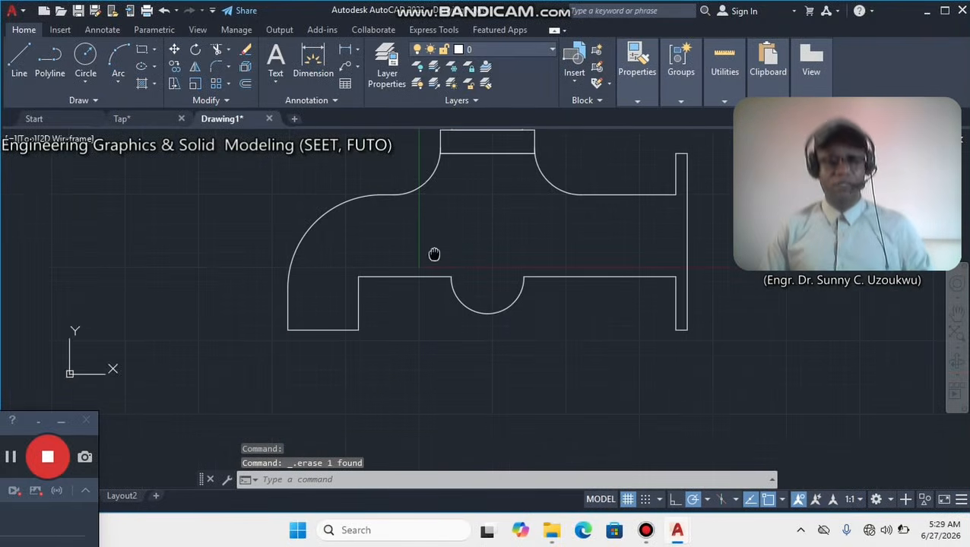
{"action": "left_click", "coordinate": [122, 119]}
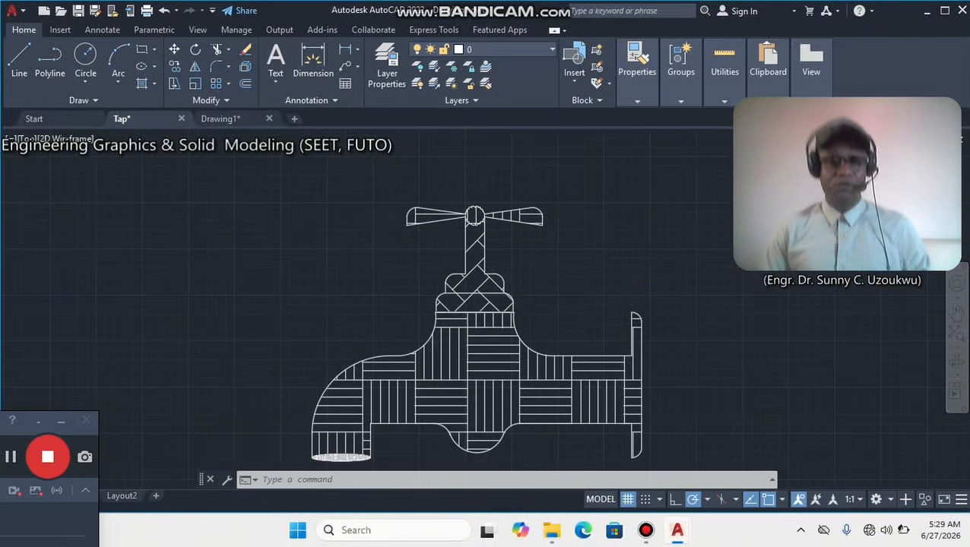
{"action": "middle_click_drag", "start_coordinate": [340, 467], "coordinate": [319, 401]}
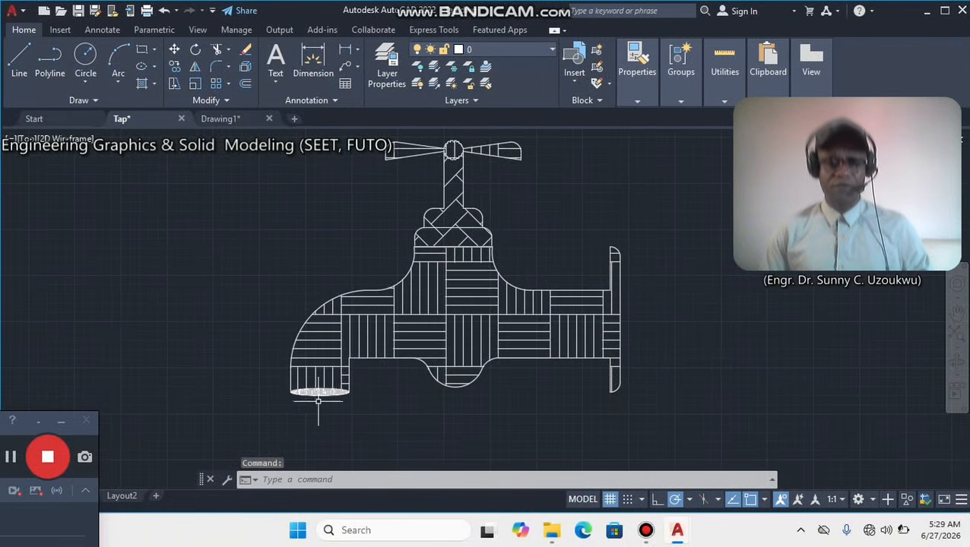
{"action": "scroll", "coordinate": [338, 396], "scroll_direction": "up", "scroll_amount": 2}
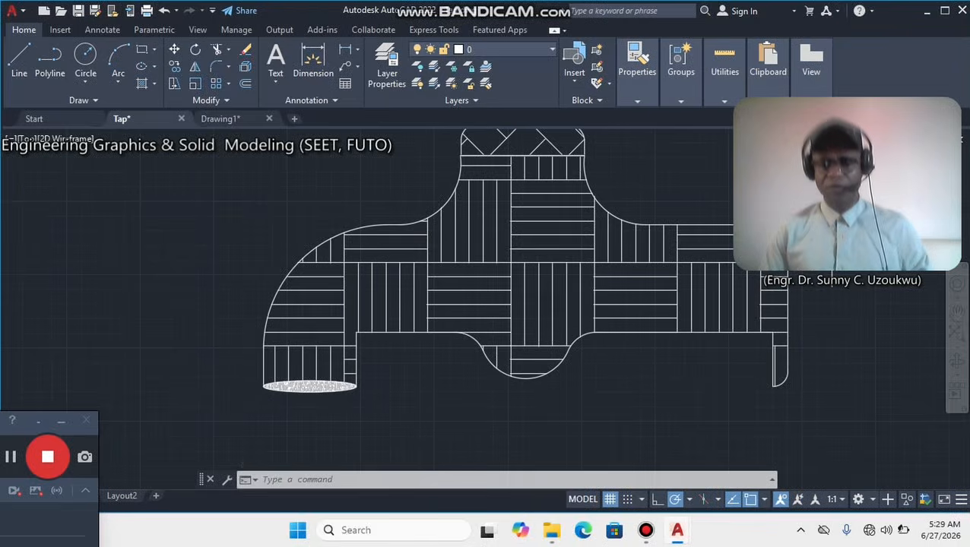
{"action": "scroll", "coordinate": [698, 218], "scroll_direction": "down", "scroll_amount": 2}
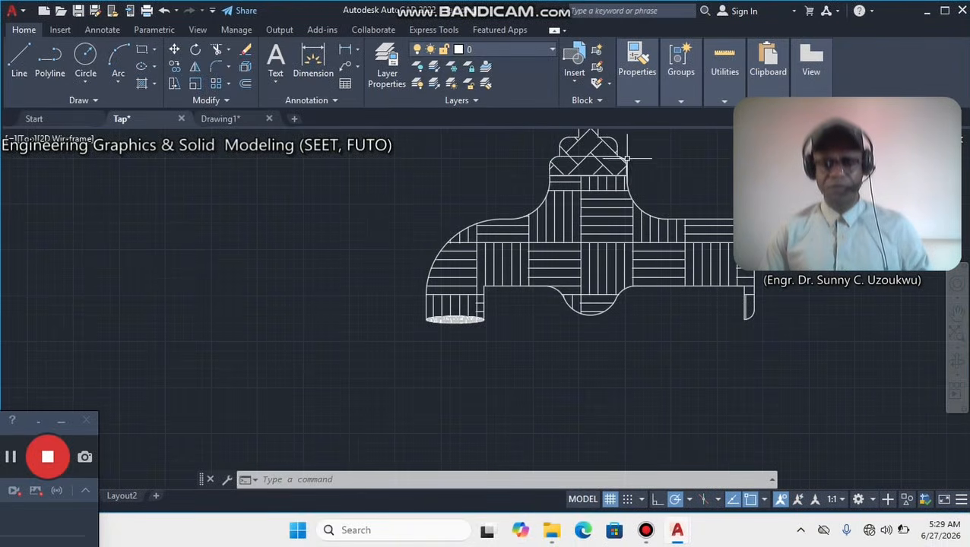
{"action": "mouse_move", "coordinate": [617, 166]}
{"action": "middle_mouse_down"}
{"action": "mouse_move", "coordinate": [545, 254]}
{"action": "mouse_move", "coordinate": [539, 284]}
{"action": "middle_mouse_up"}
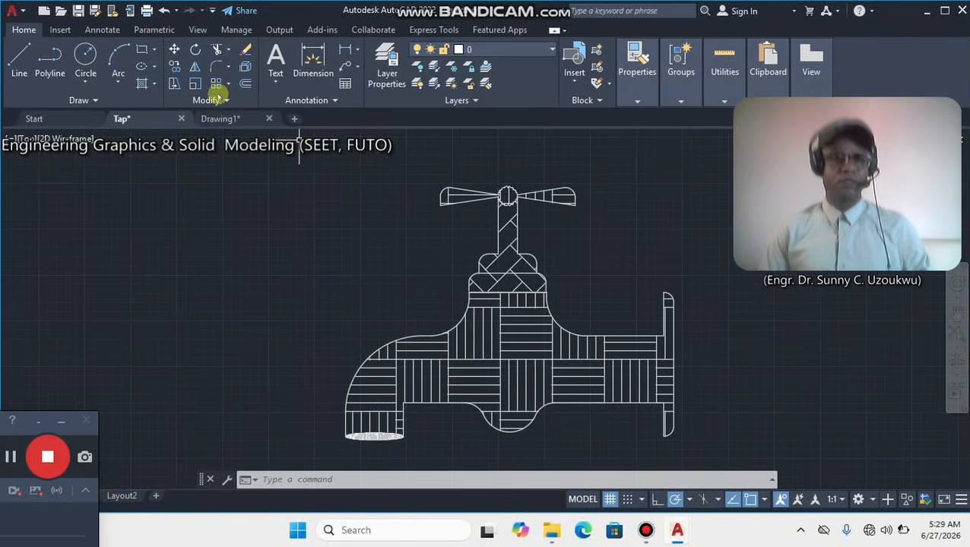
{"action": "left_click", "coordinate": [219, 119]}
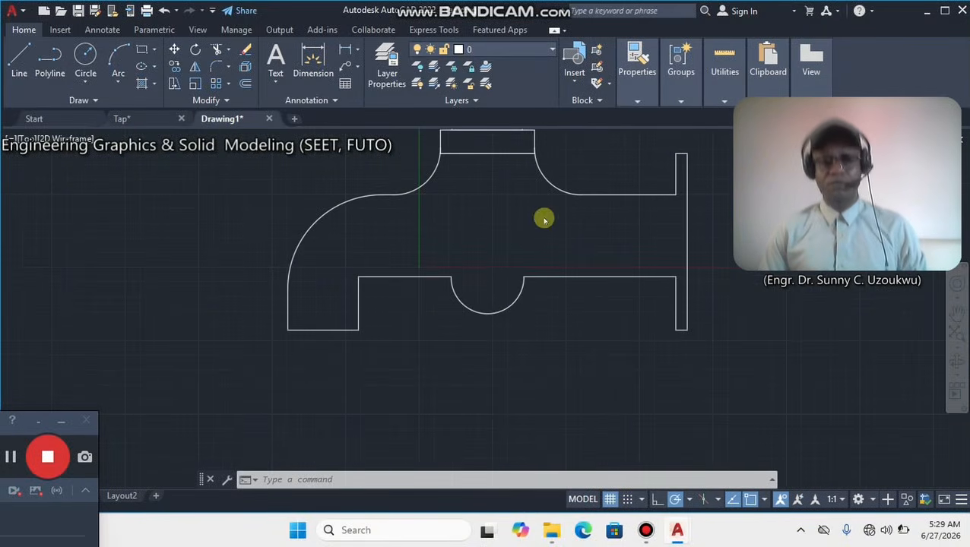
Fillet the outer lower corner of the spout outlet with a radius of 5.
{"action": "key", "text": "Delete"}
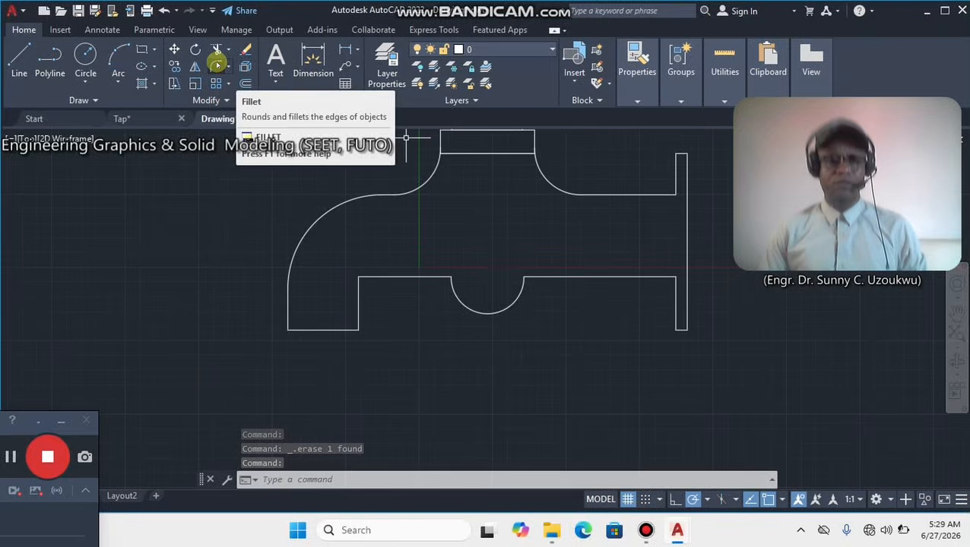
{"action": "left_click", "coordinate": [217, 65]}
{"action": "right_click", "coordinate": [340, 269]}
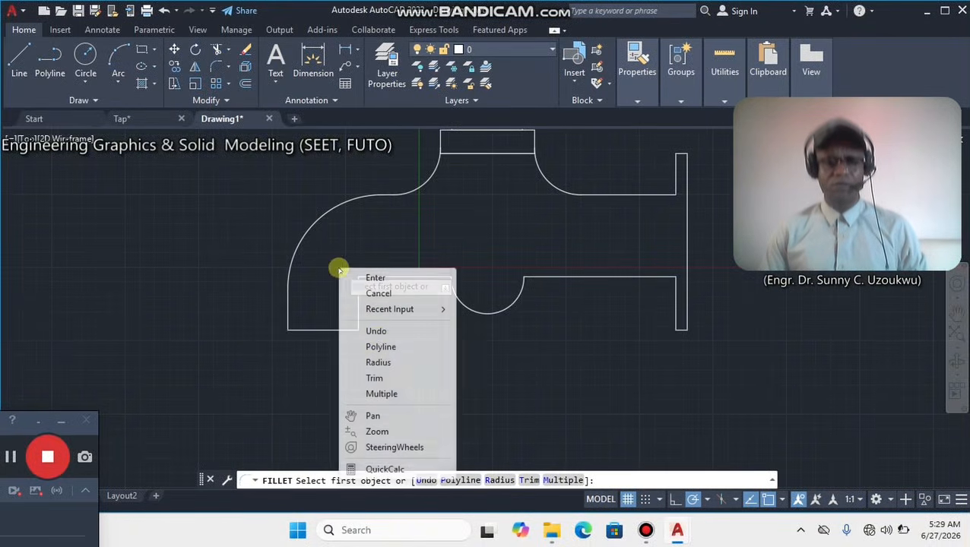
{"action": "left_click", "coordinate": [376, 362]}
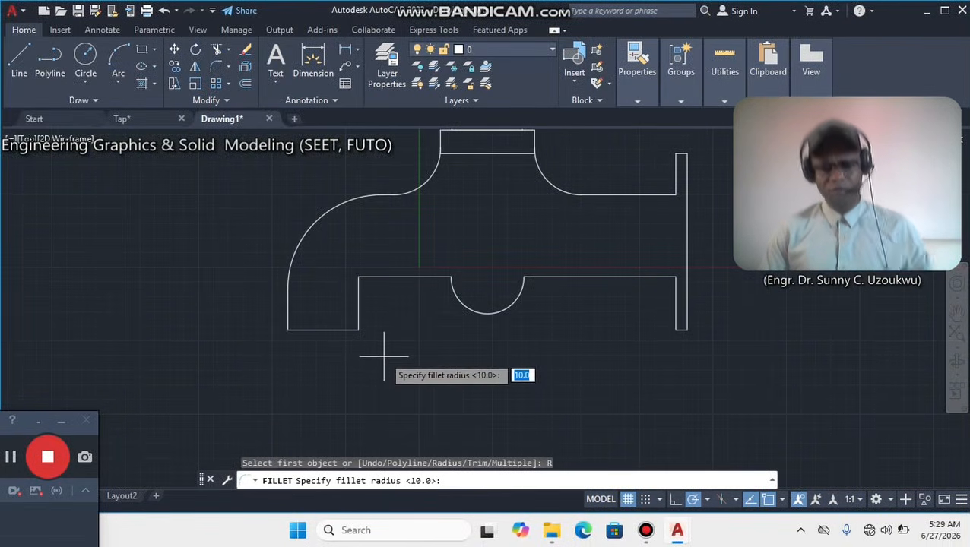
{"action": "type", "text": "5"}
{"action": "key", "text": "Return"}
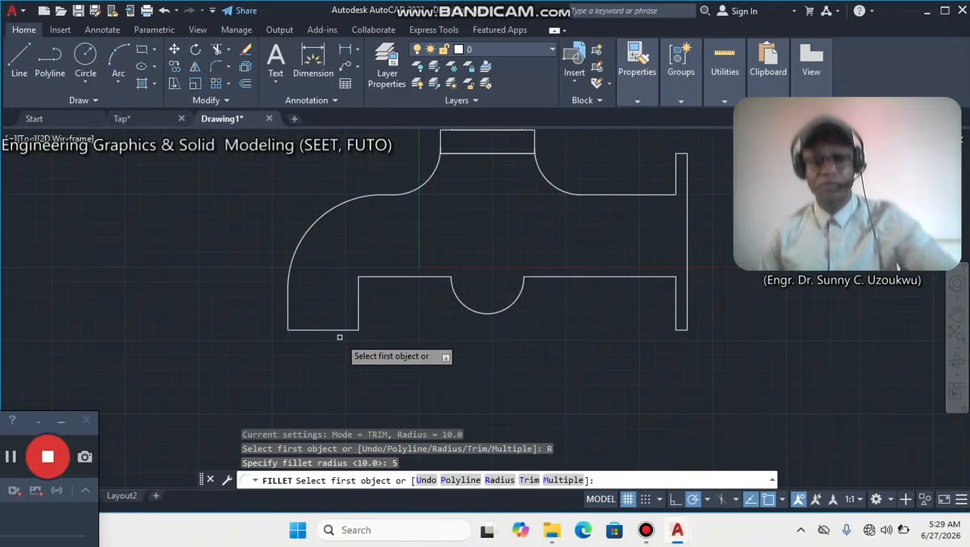
{"action": "scroll", "coordinate": [304, 328], "scroll_direction": "up", "scroll_amount": 6}
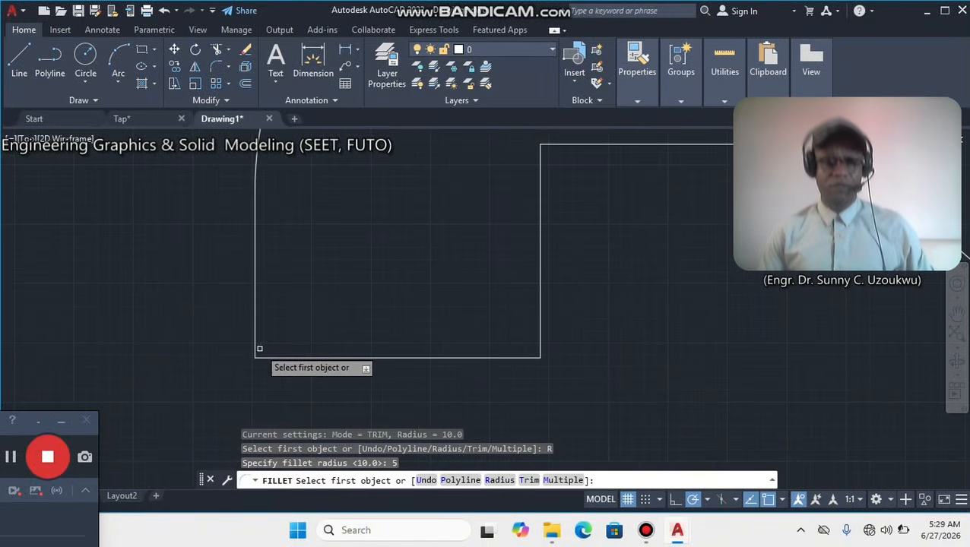
{"action": "left_click", "coordinate": [256, 348]}
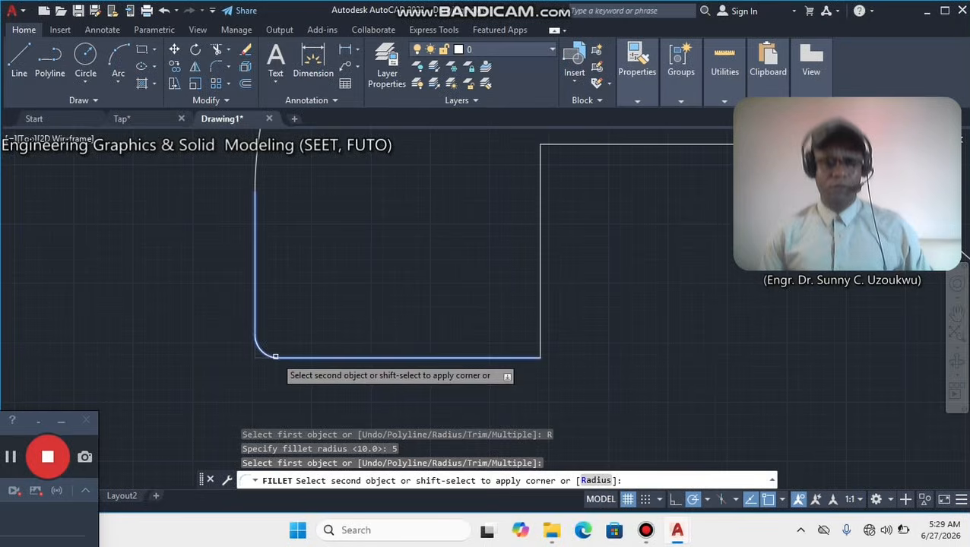
{"action": "left_click", "coordinate": [275, 357]}
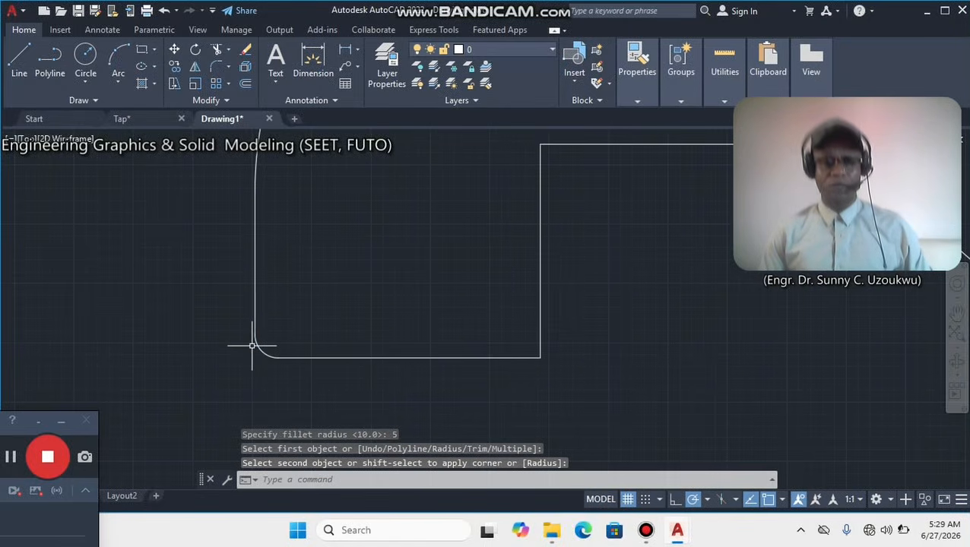
Fillet the inner lower corner of the spout outlet with the same radius of 5.
{"action": "key", "text": "Return"}
{"action": "left_click", "coordinate": [539, 335]}
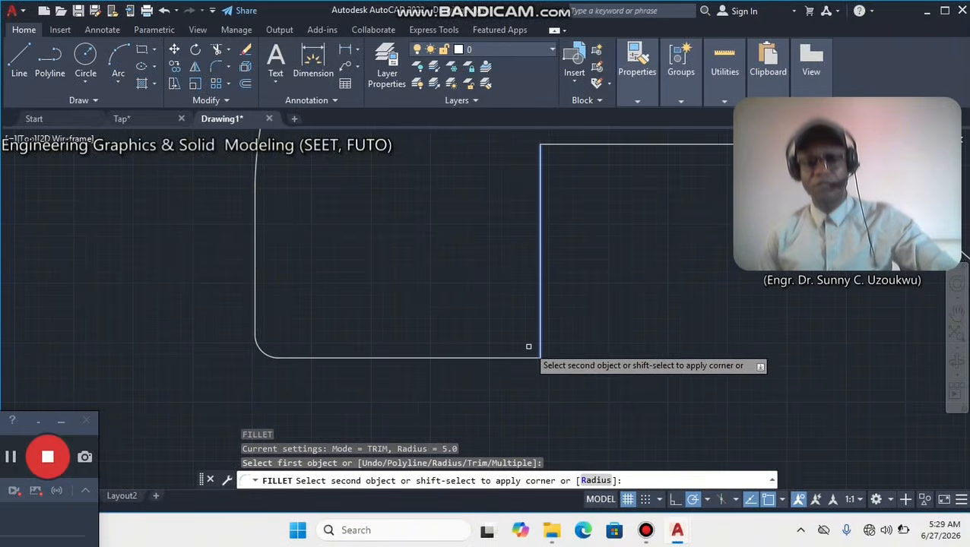
{"action": "left_click", "coordinate": [521, 357]}
{"action": "scroll", "coordinate": [521, 357], "scroll_direction": "down", "scroll_amount": 4}
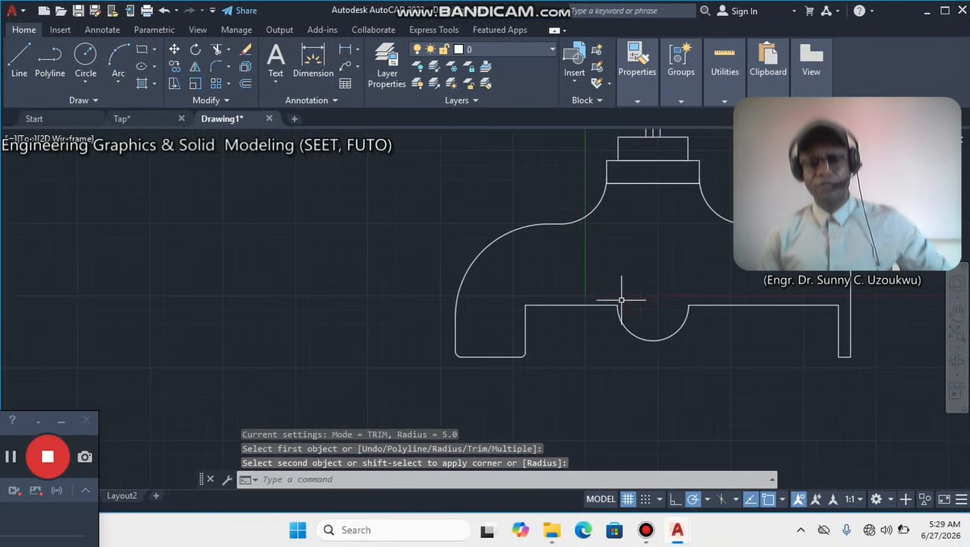
Fillet the upper right corners of the upper and lower collar rectangles with radius 5.
{"action": "middle_click_drag", "start_coordinate": [623, 290], "coordinate": [475, 332]}
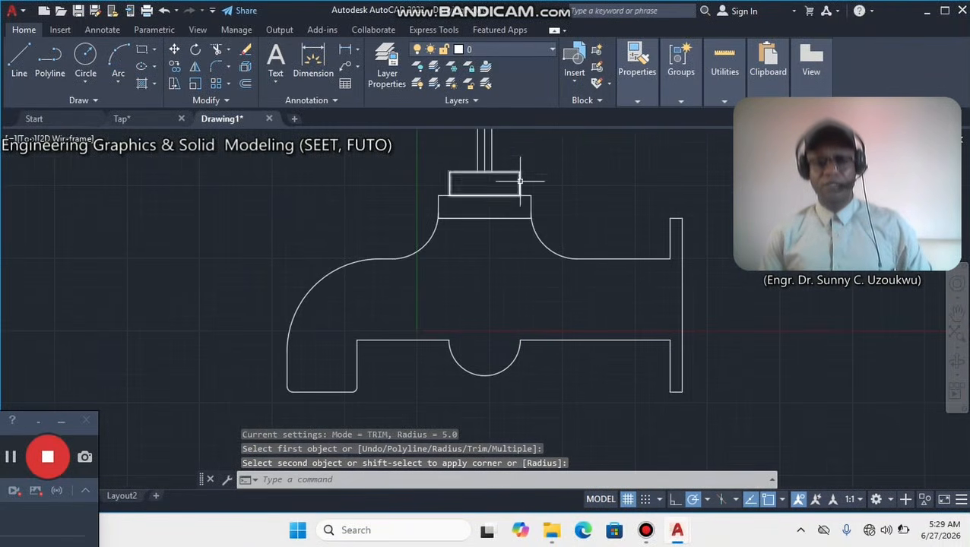
{"action": "scroll", "coordinate": [520, 181], "scroll_direction": "up", "scroll_amount": 3}
{"action": "key", "text": "Return"}
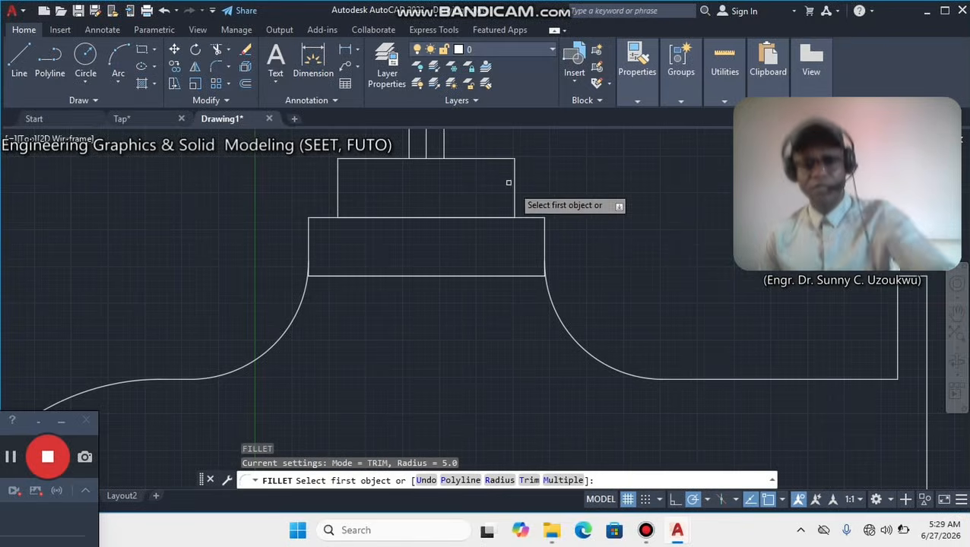
{"action": "left_click", "coordinate": [505, 161]}
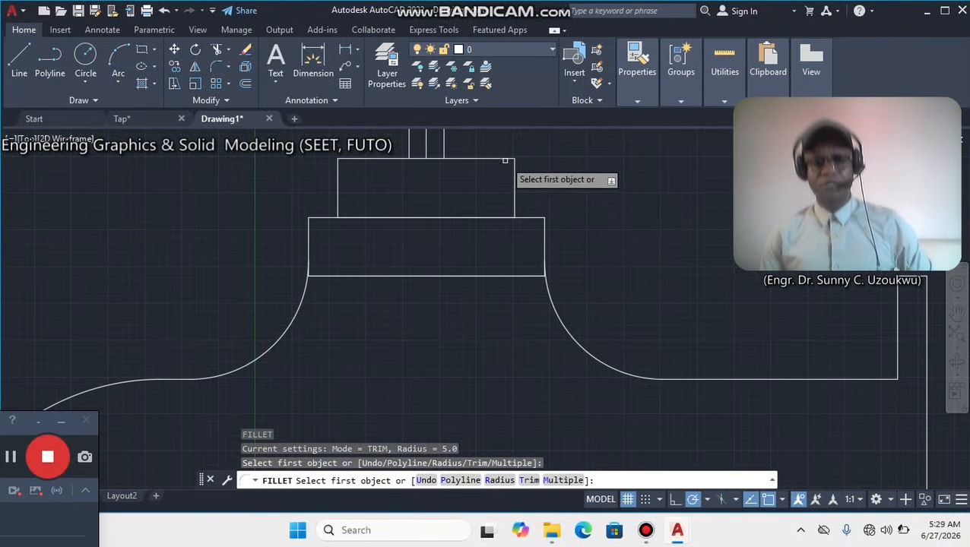
{"action": "left_click", "coordinate": [514, 168]}
{"action": "left_click", "coordinate": [503, 161]}
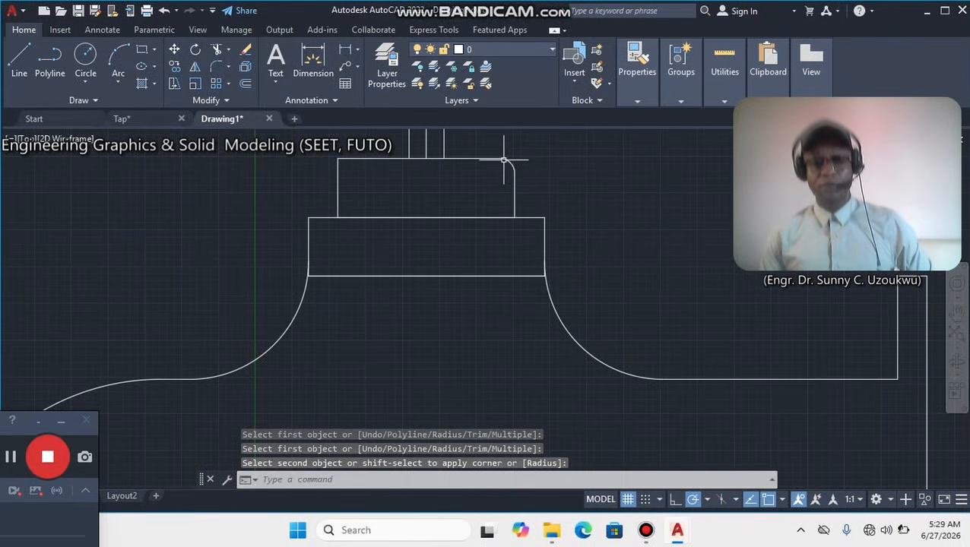
{"action": "right_click", "coordinate": [538, 180]}
{"action": "left_click", "coordinate": [612, 184]}
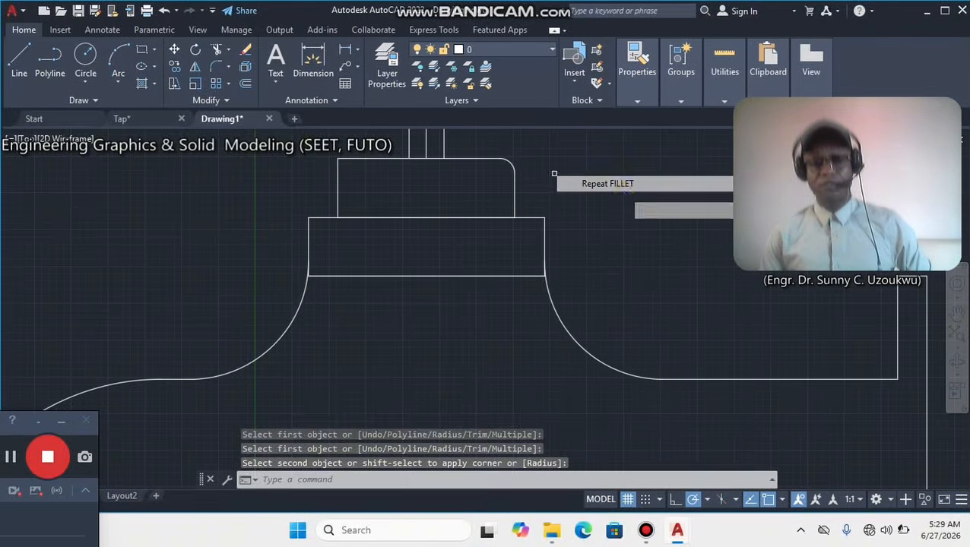
{"action": "left_click", "coordinate": [544, 226]}
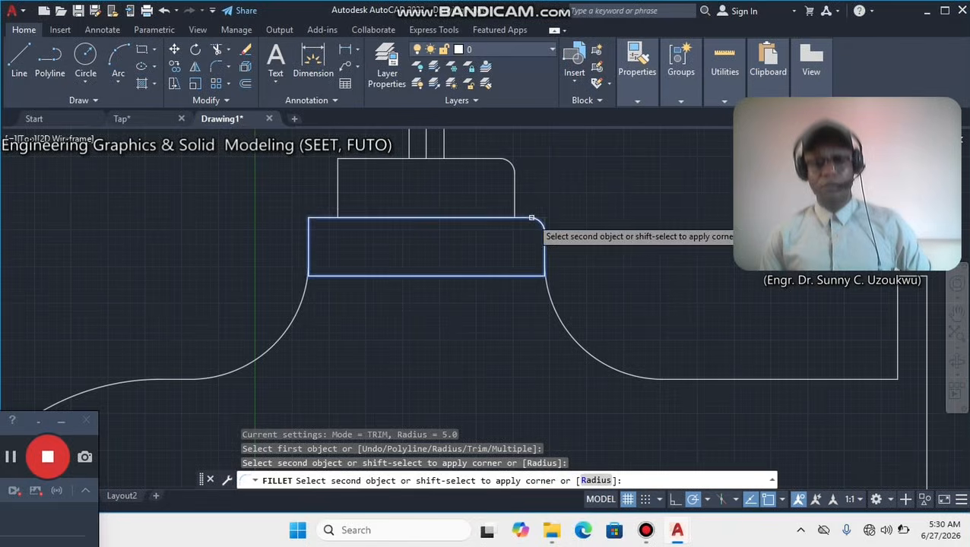
{"action": "left_click", "coordinate": [531, 218]}
Fillet the upper left corners of the lower and upper collar rectangles with radius 5.
{"action": "type", "text": "f"}
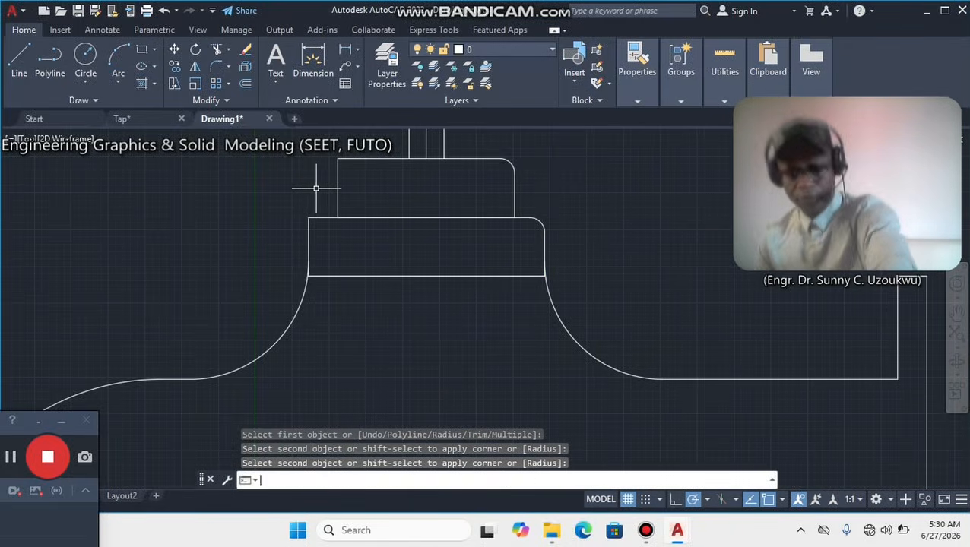
{"action": "key", "text": "Return"}
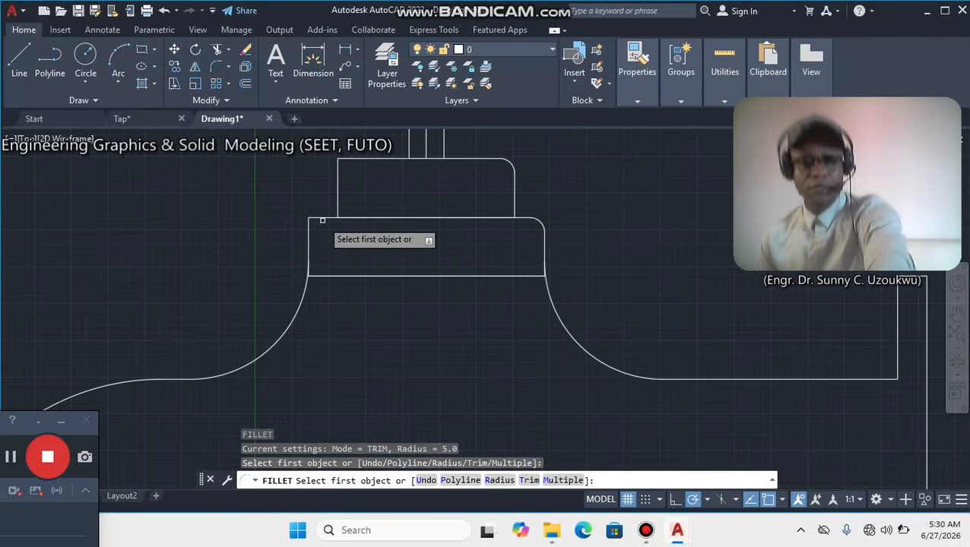
{"action": "left_click", "coordinate": [319, 218]}
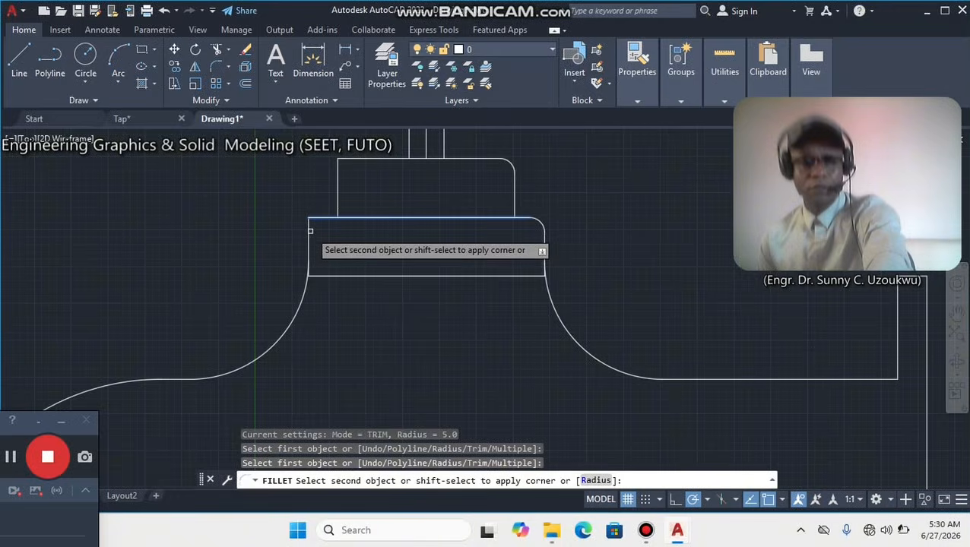
{"action": "left_click", "coordinate": [309, 229]}
{"action": "type", "text": "f"}
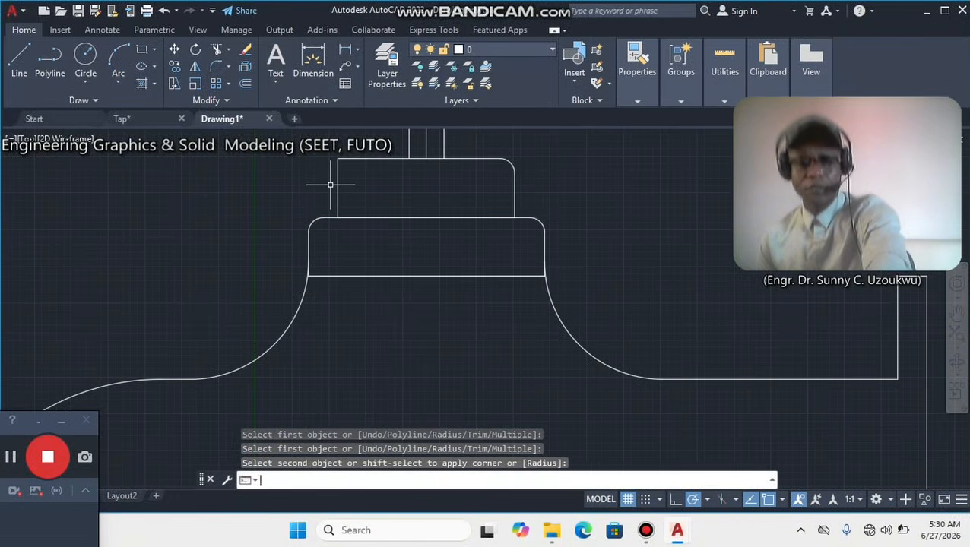
{"action": "key", "text": "Return"}
{"action": "left_click", "coordinate": [350, 158]}
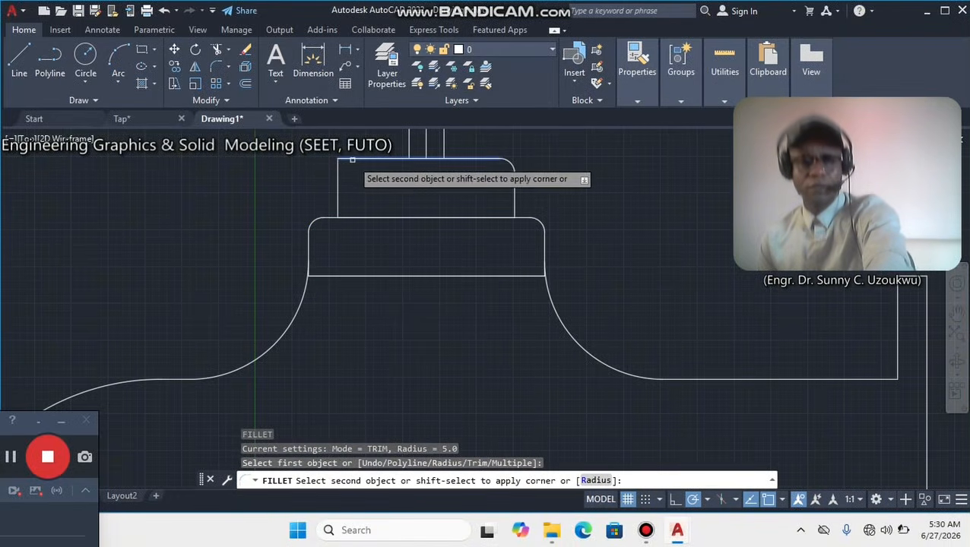
{"action": "left_click", "coordinate": [340, 180]}
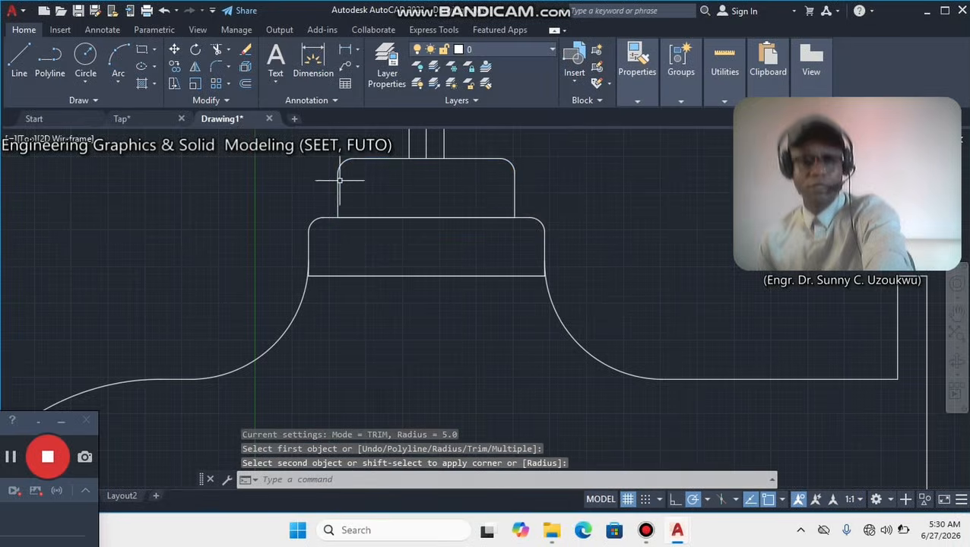
Fillet the upper outer corner of the end flange with radius 5.
{"action": "scroll", "coordinate": [661, 264], "scroll_direction": "down", "scroll_amount": 3}
{"action": "middle_click_drag", "start_coordinate": [660, 264], "coordinate": [450, 237]}
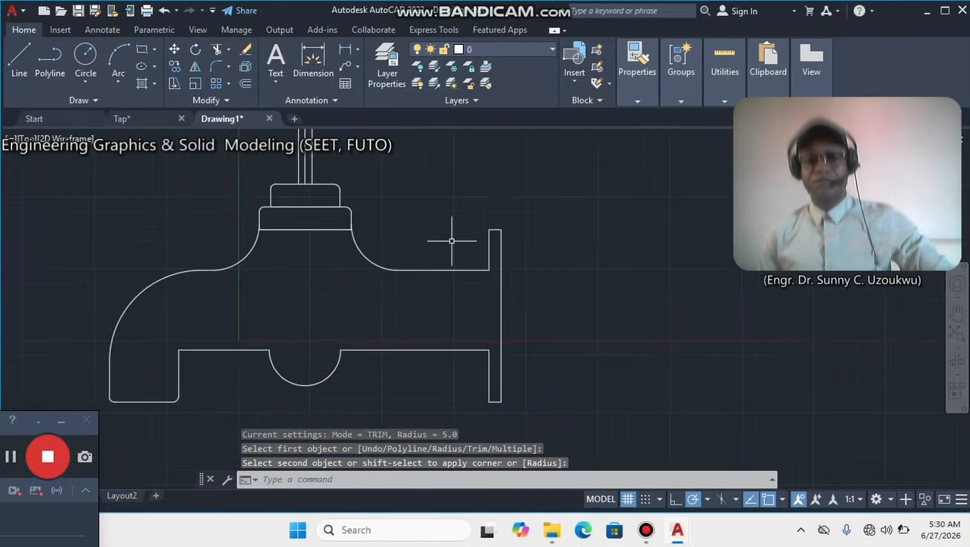
{"action": "scroll", "coordinate": [517, 217], "scroll_direction": "up", "scroll_amount": 2}
{"action": "key", "text": "Return"}
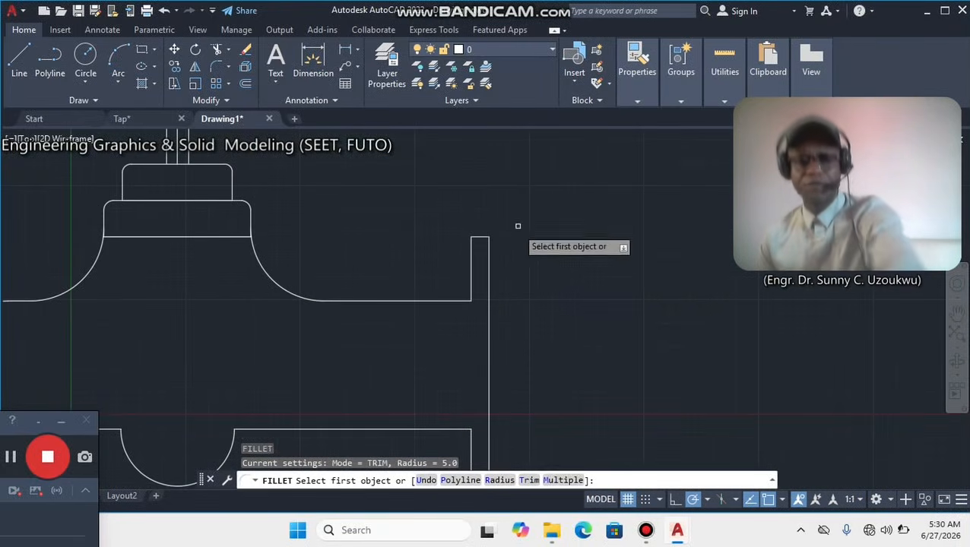
{"action": "scroll", "coordinate": [478, 242], "scroll_direction": "up", "scroll_amount": 5}
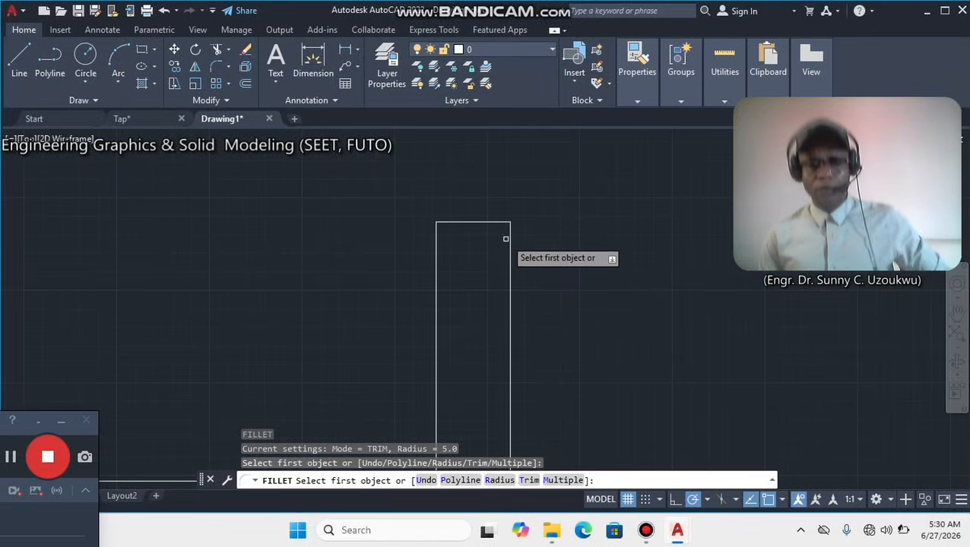
{"action": "left_click", "coordinate": [502, 223]}
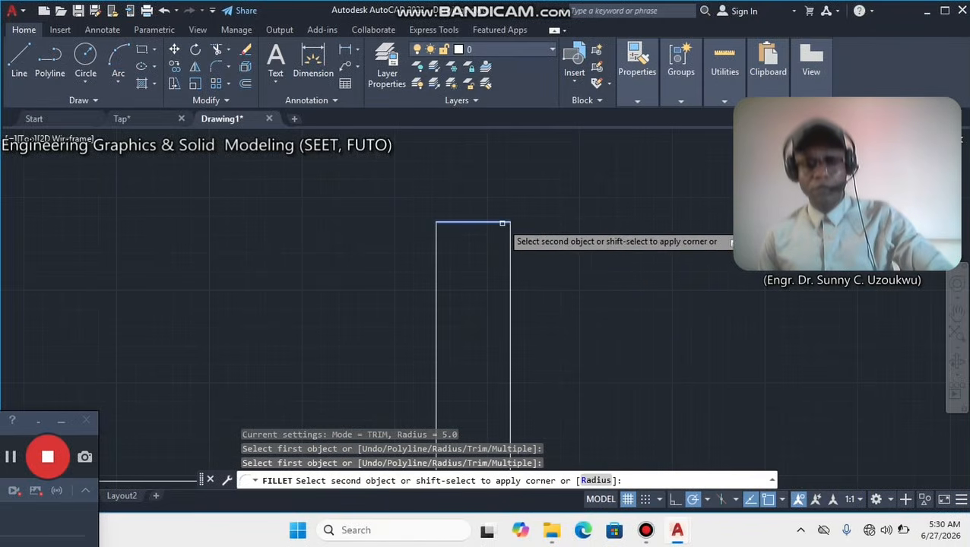
{"action": "left_click", "coordinate": [510, 234]}
Fillet the lower outer corner of the end flange with radius 5.
{"action": "scroll", "coordinate": [510, 235], "scroll_direction": "down", "scroll_amount": 4}
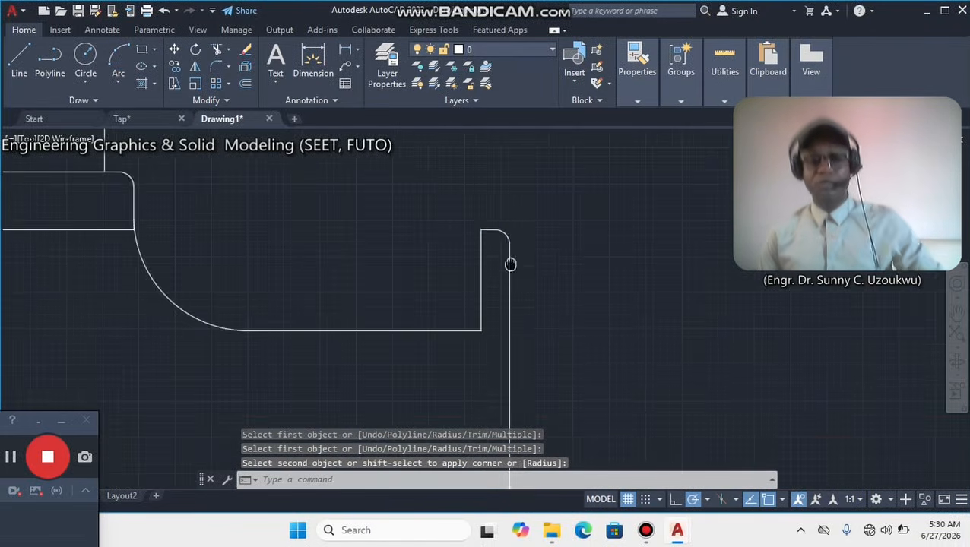
{"action": "middle_click_drag", "start_coordinate": [511, 264], "coordinate": [521, 174]}
{"action": "scroll", "coordinate": [524, 180], "scroll_direction": "down", "scroll_amount": 6}
{"action": "middle_click_drag", "start_coordinate": [553, 285], "coordinate": [539, 241]}
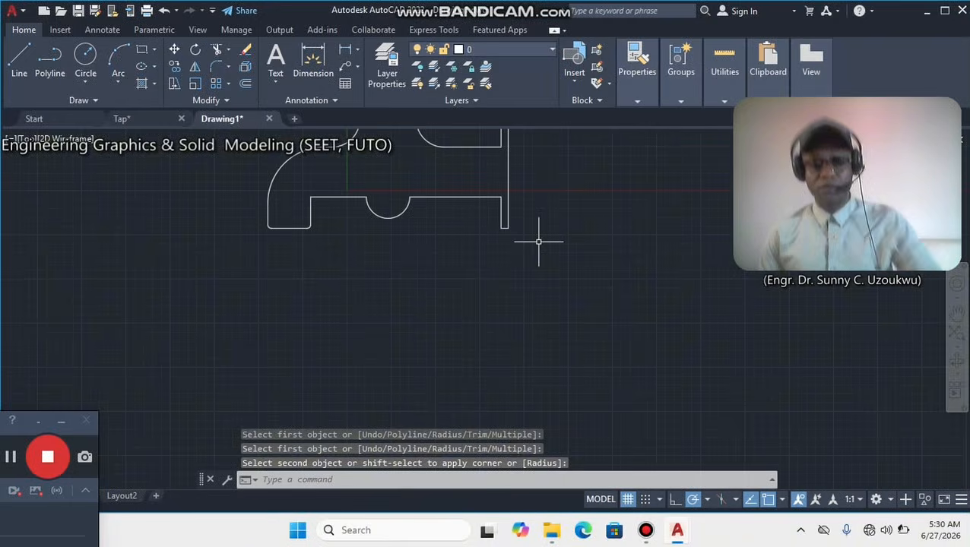
{"action": "key", "text": "Return"}
{"action": "scroll", "coordinate": [507, 213], "scroll_direction": "up", "scroll_amount": 4}
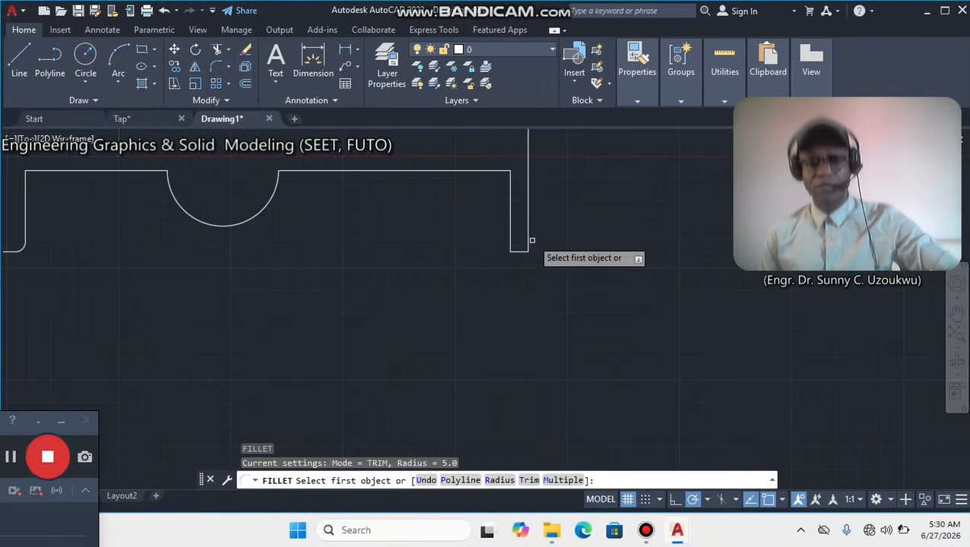
{"action": "left_click", "coordinate": [528, 237]}
{"action": "left_click", "coordinate": [519, 249]}
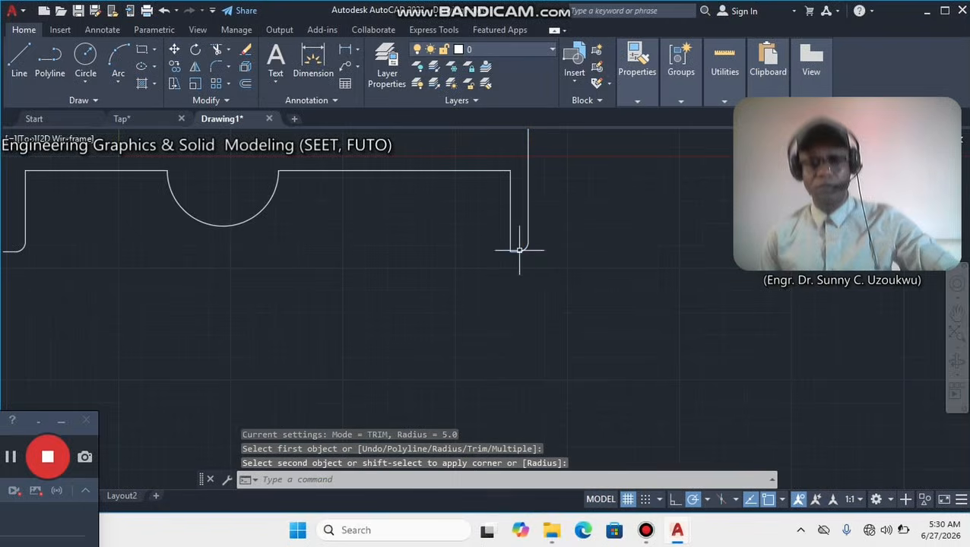
Fillet the junction between the body's lower edge and the left side of the bottom bulge with radius 10.
{"action": "scroll", "coordinate": [434, 245], "scroll_direction": "down", "scroll_amount": 2}
{"action": "middle_click_drag", "start_coordinate": [357, 255], "coordinate": [458, 355]}
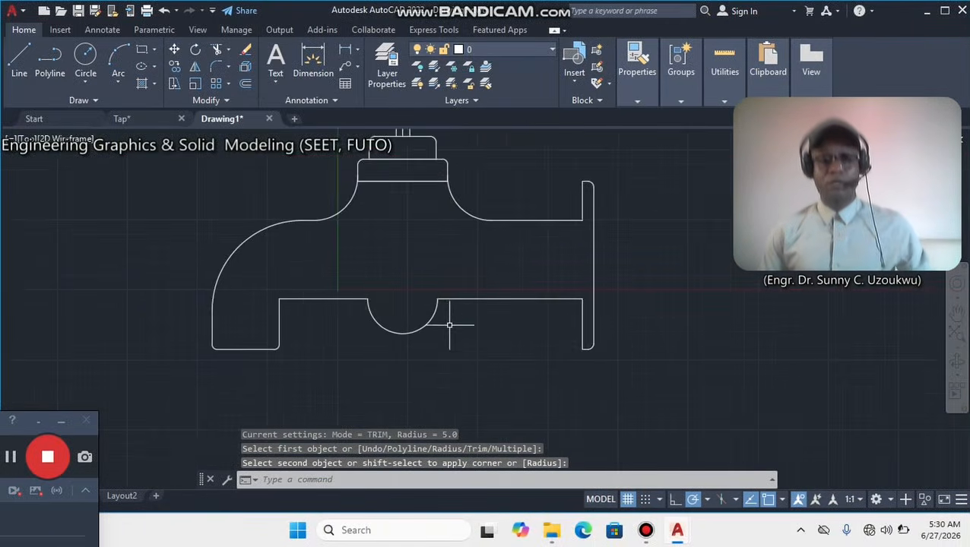
{"action": "scroll", "coordinate": [430, 302], "scroll_direction": "up", "scroll_amount": 2}
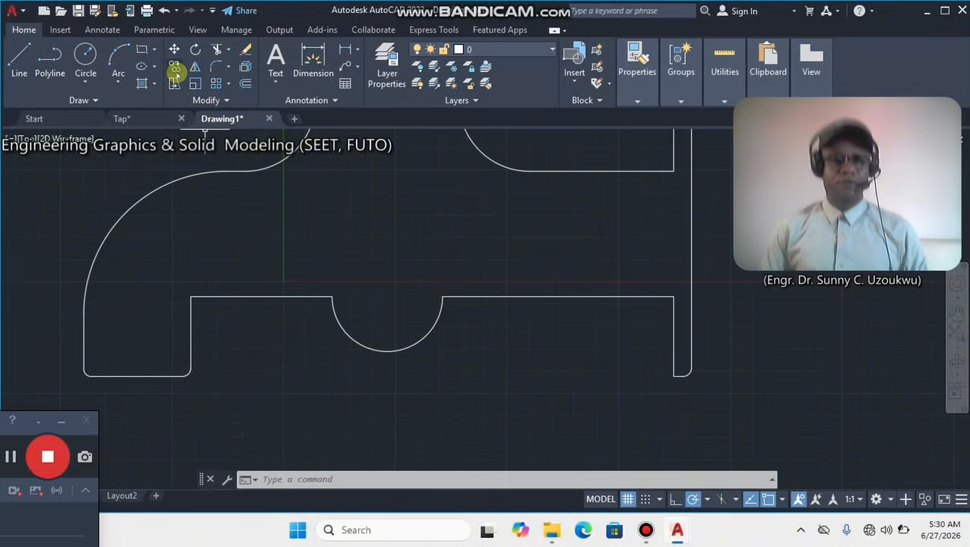
{"action": "left_click", "coordinate": [214, 70]}
{"action": "right_click", "coordinate": [388, 200]}
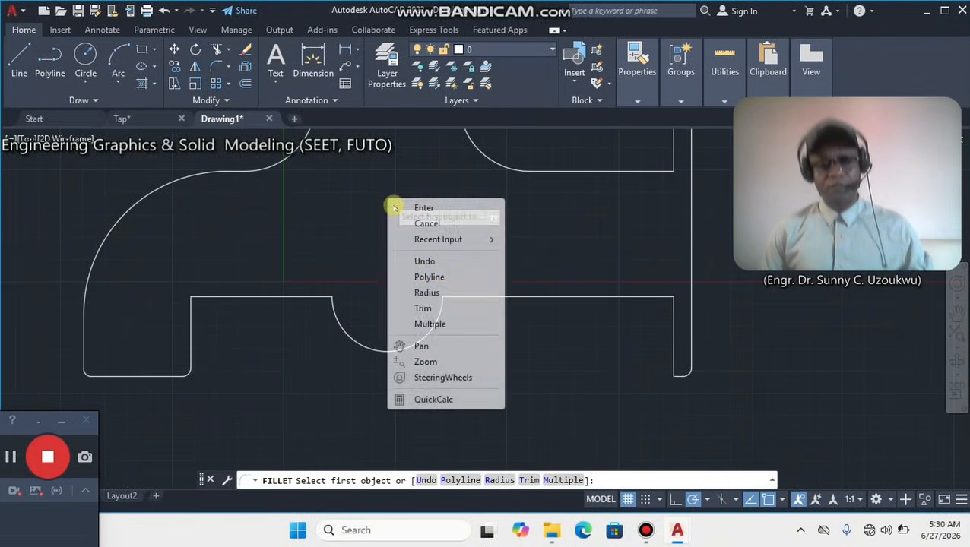
{"action": "left_click", "coordinate": [429, 293]}
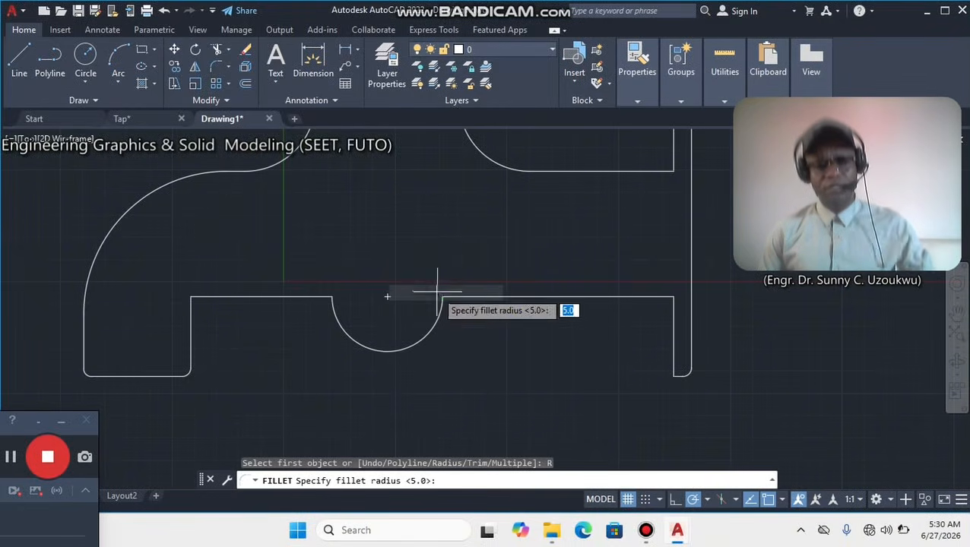
{"action": "type", "text": "10"}
{"action": "key", "text": "Return"}
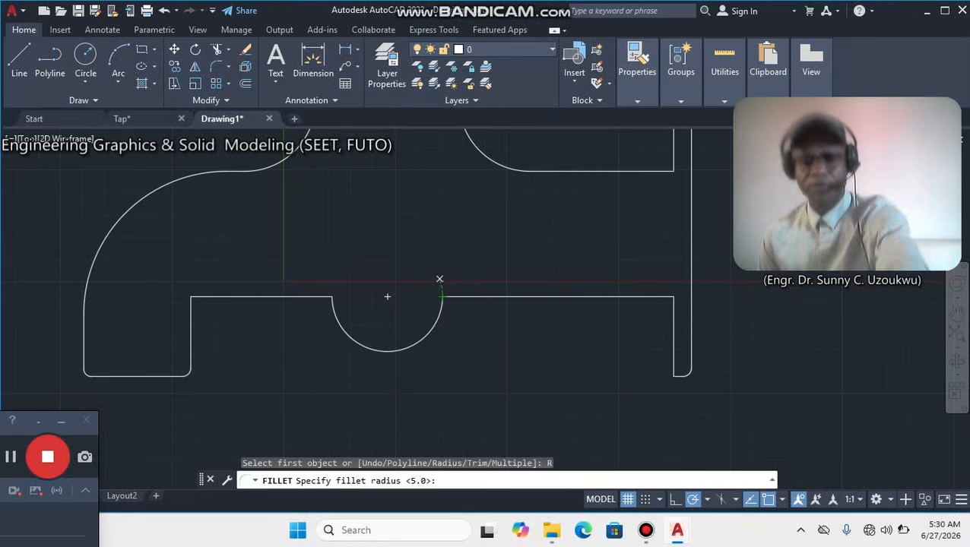
{"action": "scroll", "coordinate": [294, 306], "scroll_direction": "up", "scroll_amount": 4}
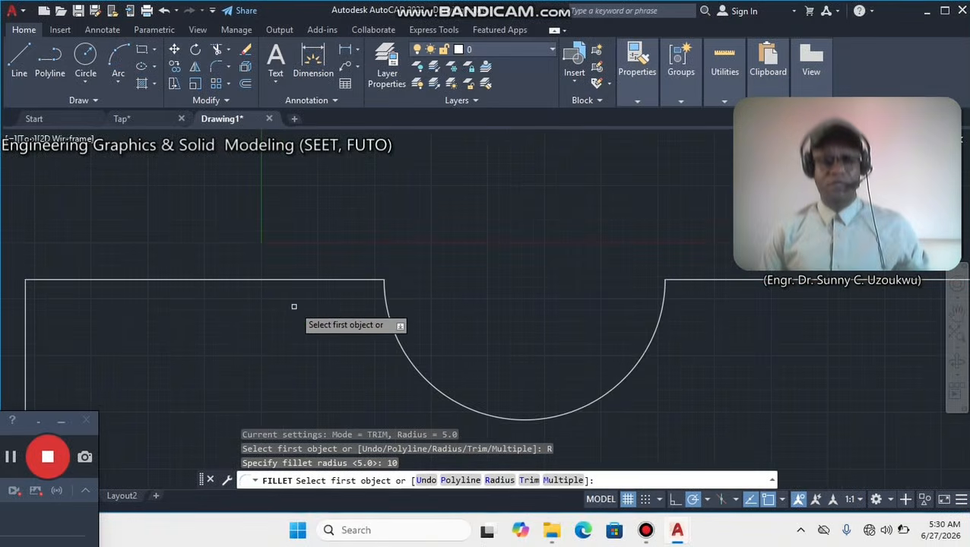
{"action": "left_click", "coordinate": [363, 279]}
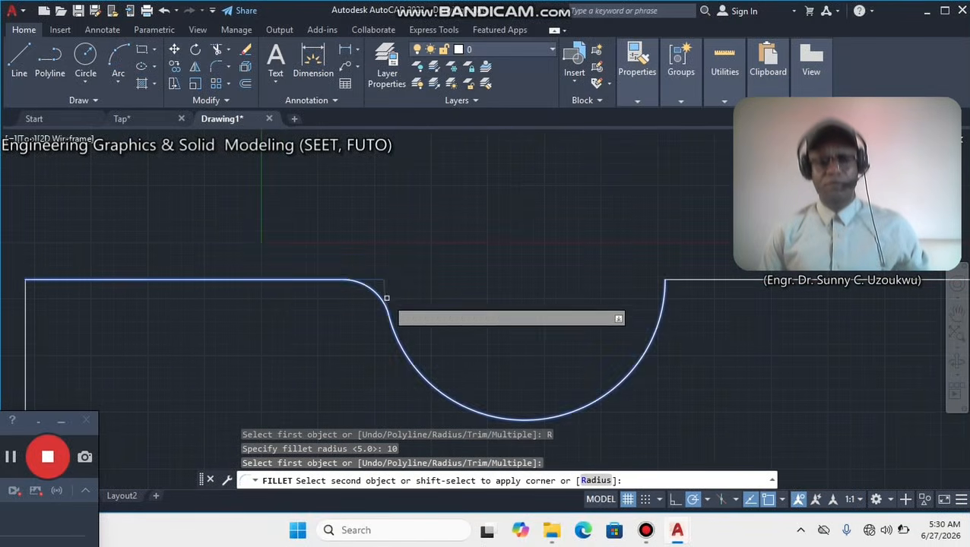
{"action": "left_click", "coordinate": [386, 297]}
Fillet the junction between the right side of the bottom bulge and the body's lower edge with radius 10.
{"action": "key", "text": "Return"}
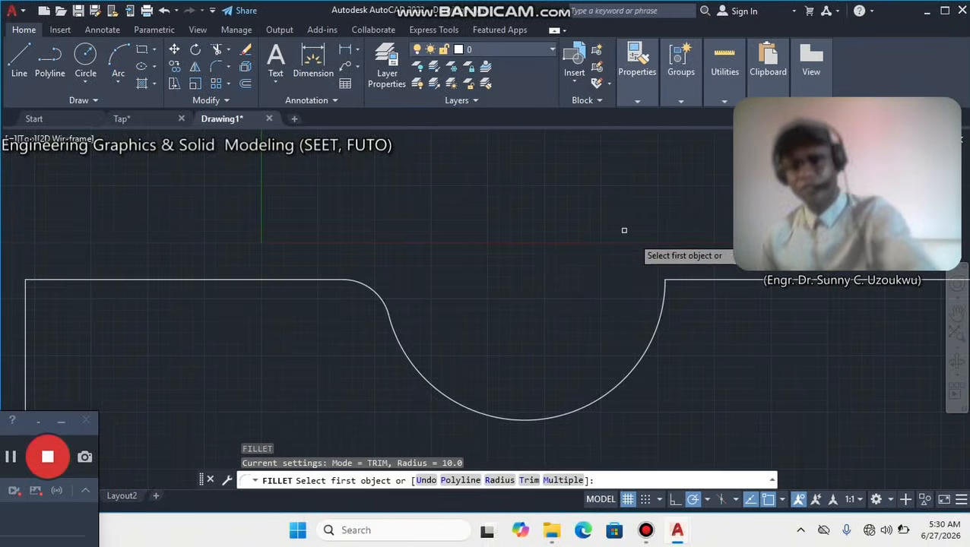
{"action": "left_click", "coordinate": [688, 281]}
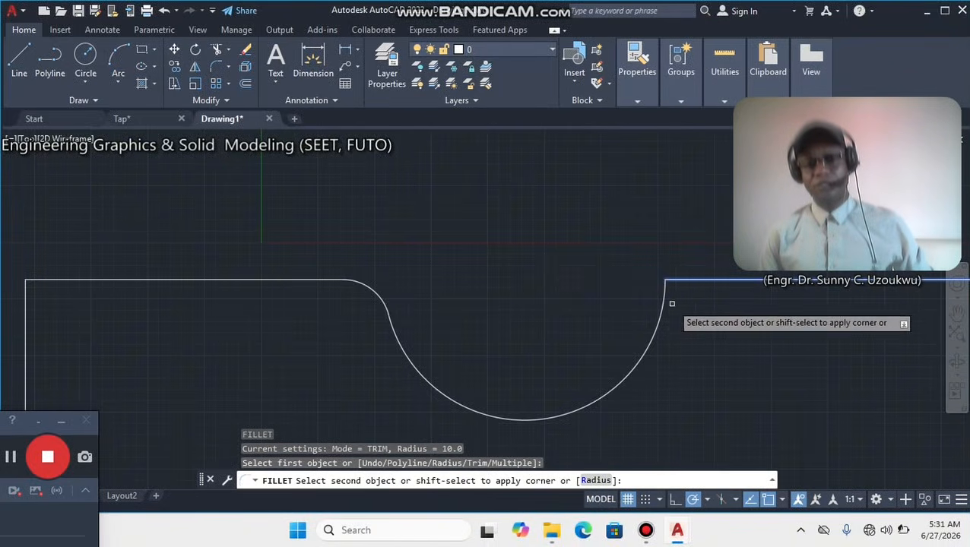
{"action": "left_click", "coordinate": [667, 305]}
Draw a flat ellipse centred on the midpoint of the spout's bottom edge, spanning the width of the spout opening.
{"action": "scroll", "coordinate": [560, 266], "scroll_direction": "down", "scroll_amount": 6}
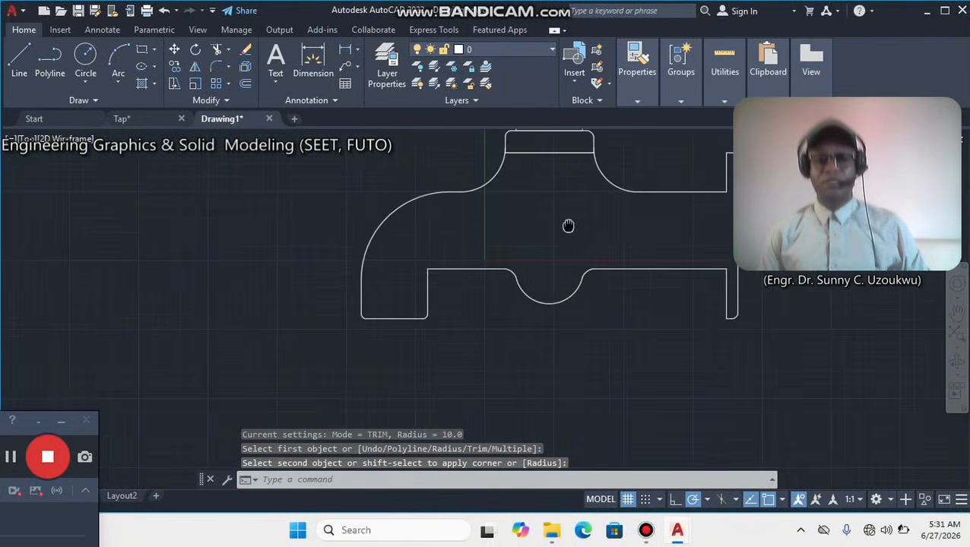
{"action": "middle_click_drag", "start_coordinate": [567, 226], "coordinate": [478, 331]}
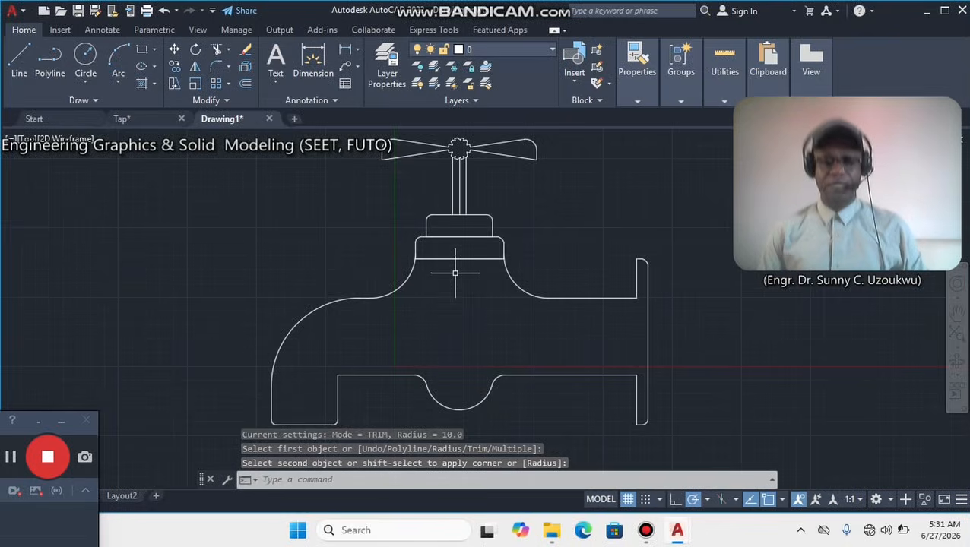
{"action": "scroll", "coordinate": [455, 272], "scroll_direction": "down", "scroll_amount": 2}
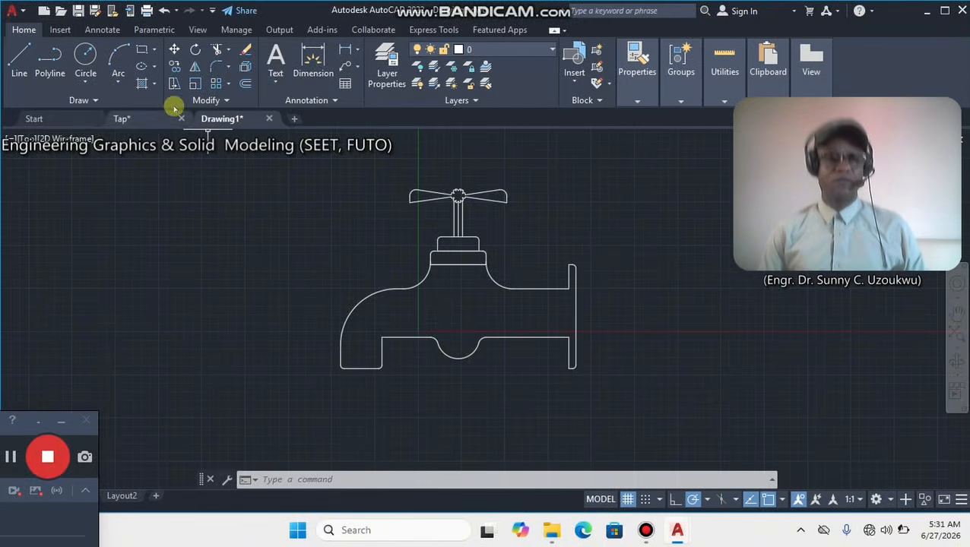
{"action": "left_click", "coordinate": [139, 67]}
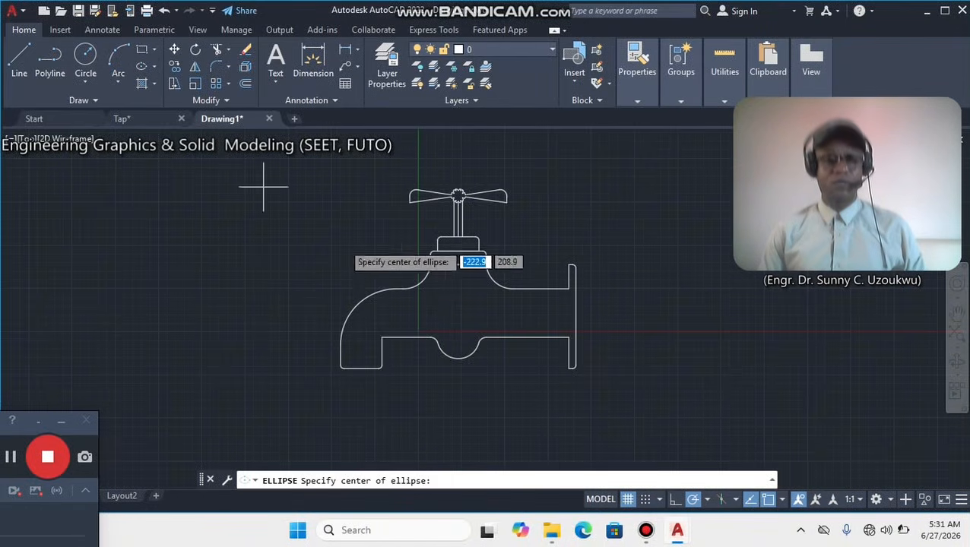
{"action": "left_click", "coordinate": [360, 368]}
{"action": "left_click", "coordinate": [381, 367]}
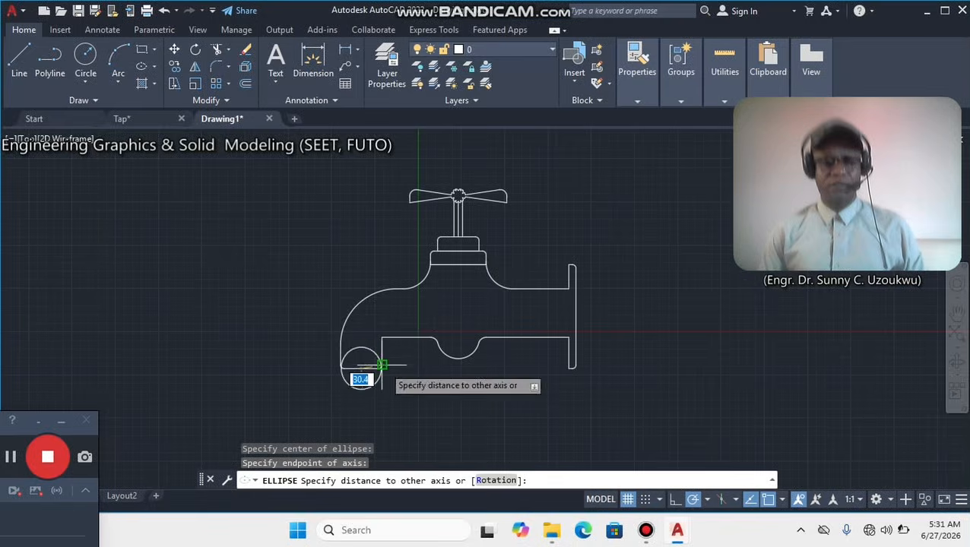
{"action": "left_click", "coordinate": [356, 367]}
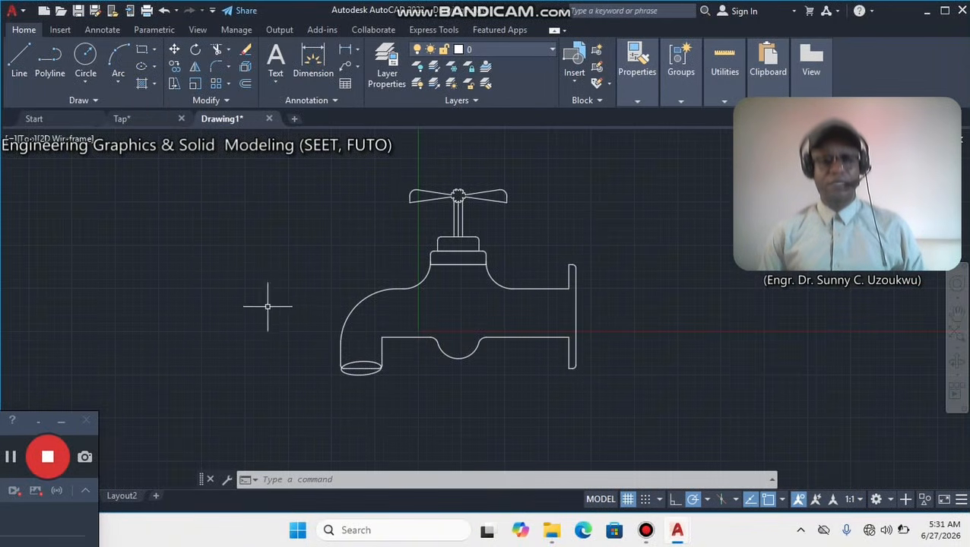
Trim the spout's straight bottom edge inside the ellipse and the leftover corner pieces around the opening.
{"action": "left_click", "coordinate": [217, 49]}
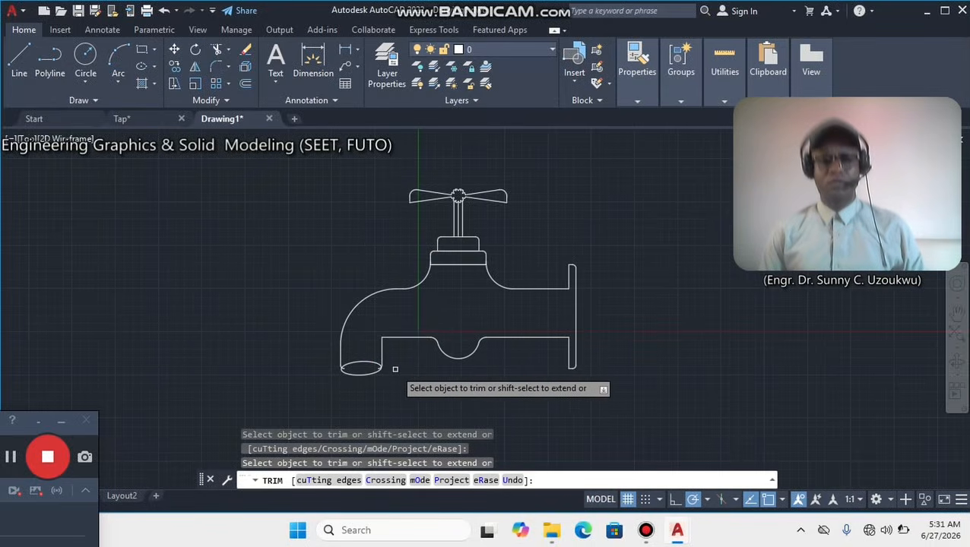
{"action": "scroll", "coordinate": [391, 367], "scroll_direction": "up", "scroll_amount": 6}
{"action": "scroll", "coordinate": [349, 370], "scroll_direction": "up", "scroll_amount": 4}
{"action": "left_click", "coordinate": [339, 397]}
{"action": "scroll", "coordinate": [269, 410], "scroll_direction": "down", "scroll_amount": 4}
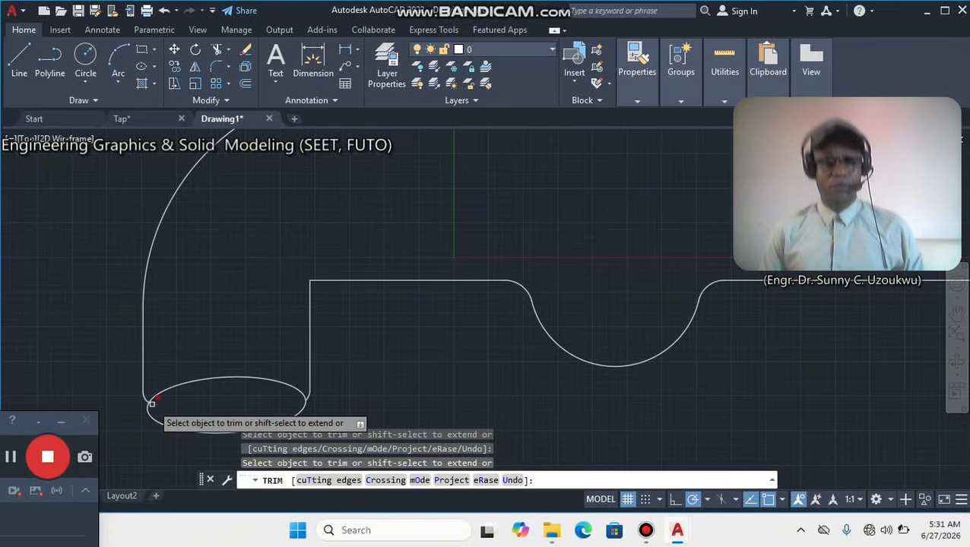
{"action": "scroll", "coordinate": [160, 405], "scroll_direction": "down", "scroll_amount": 4}
{"action": "right_click", "coordinate": [496, 285]}
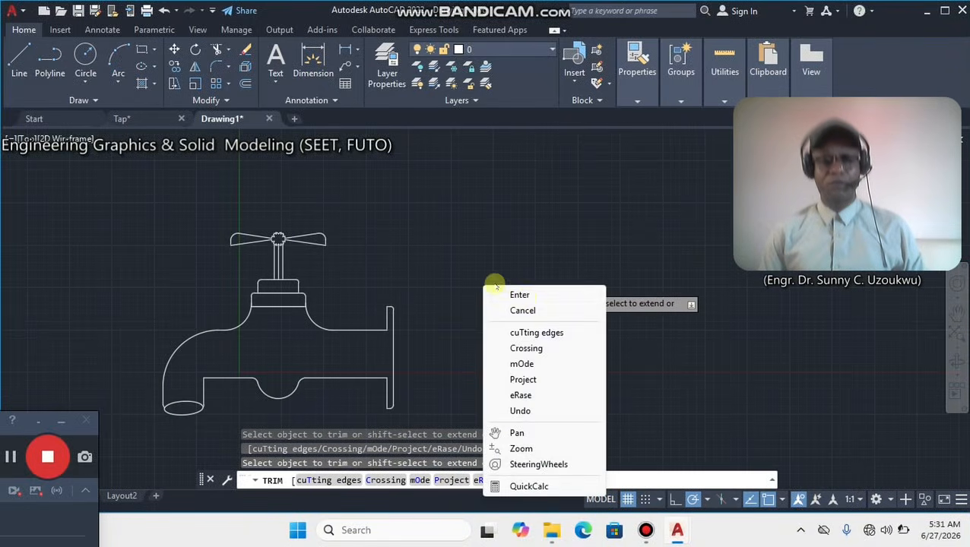
{"action": "left_click", "coordinate": [522, 295]}
Try hatching the tap body with the ANSI38 pattern, and undo the hatch.
{"action": "middle_click_drag", "start_coordinate": [405, 301], "coordinate": [452, 292]}
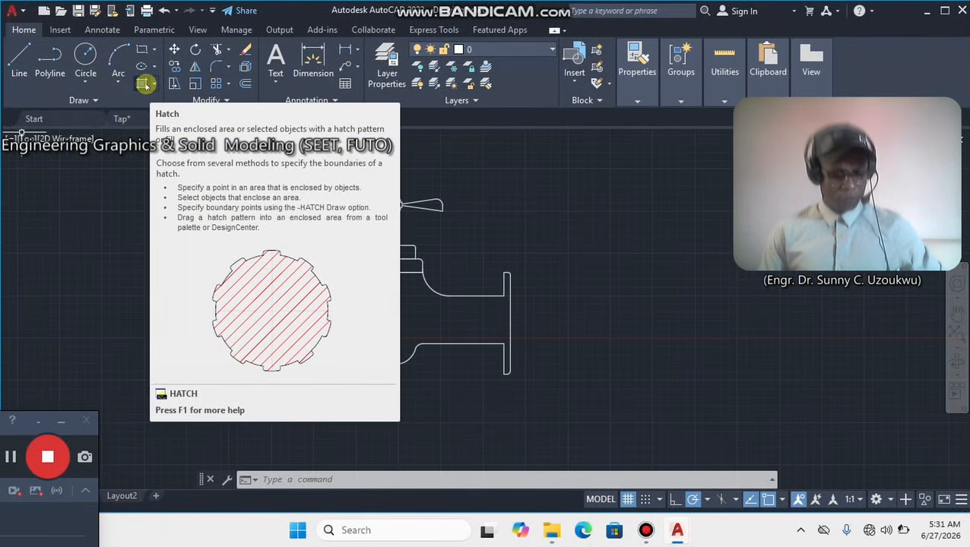
{"action": "left_click", "coordinate": [143, 83]}
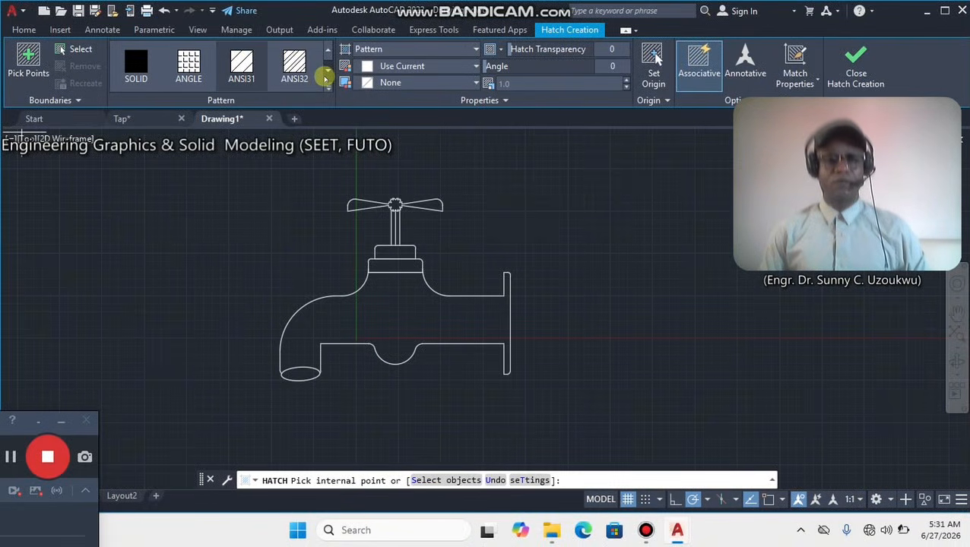
{"action": "left_click", "coordinate": [327, 76]}
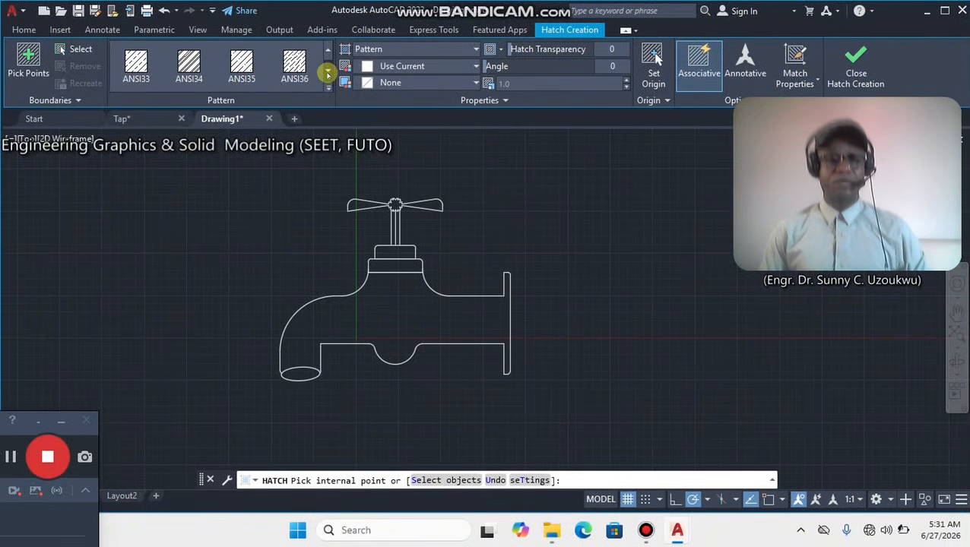
{"action": "left_click", "coordinate": [327, 87]}
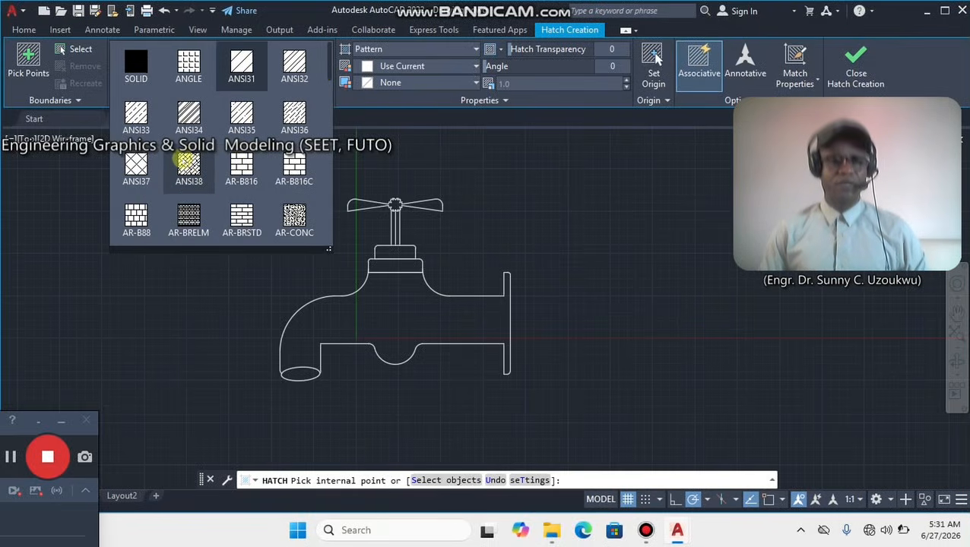
{"action": "left_click", "coordinate": [188, 162]}
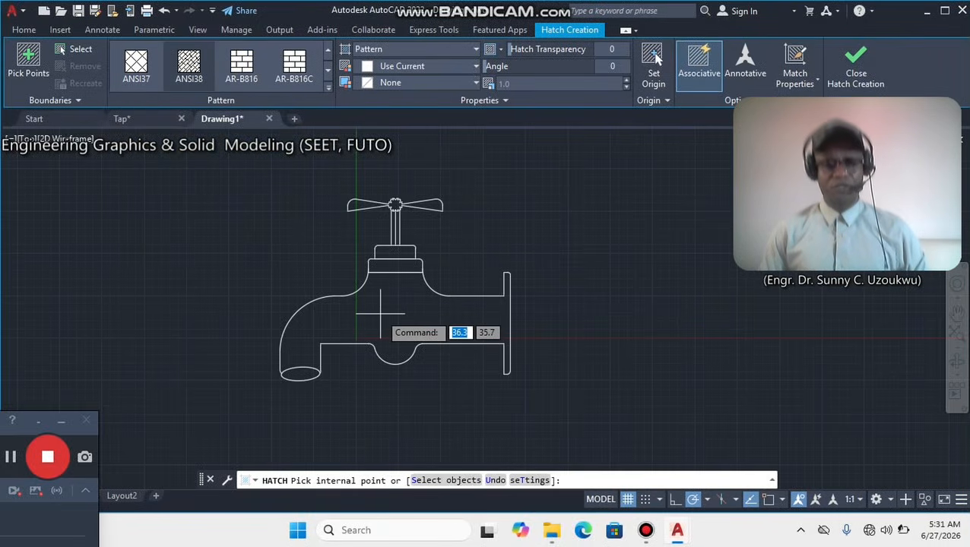
{"action": "left_click", "coordinate": [404, 303]}
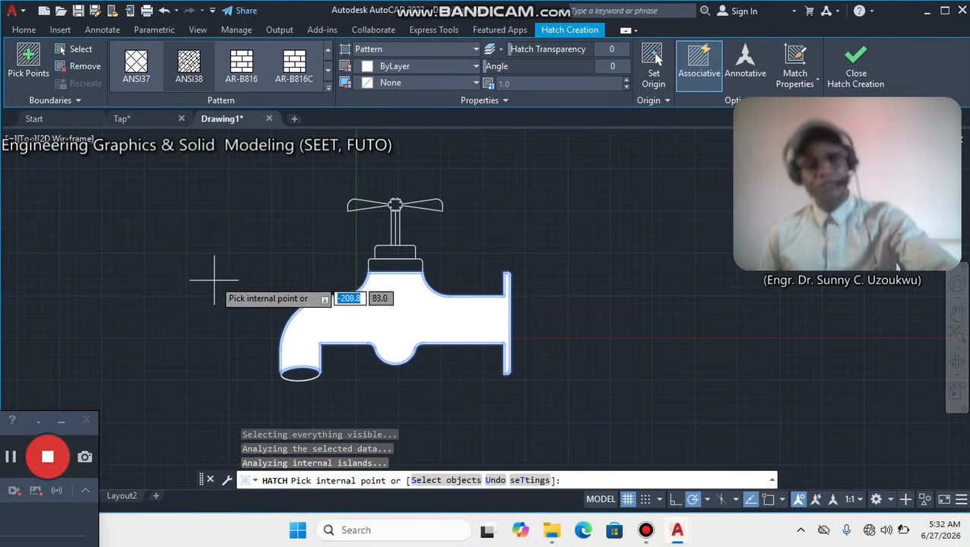
{"action": "key", "text": "Escape"}
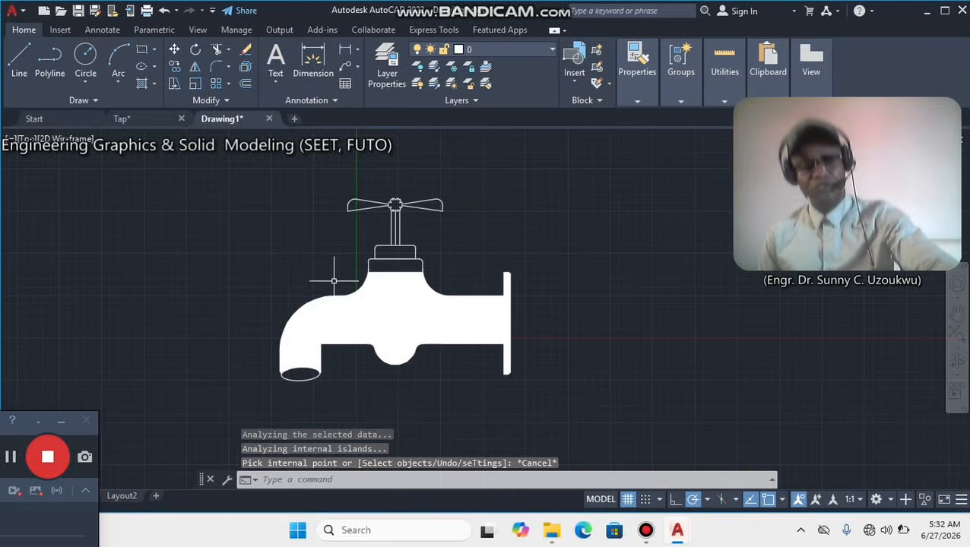
{"action": "key", "text": "ctrl+z"}
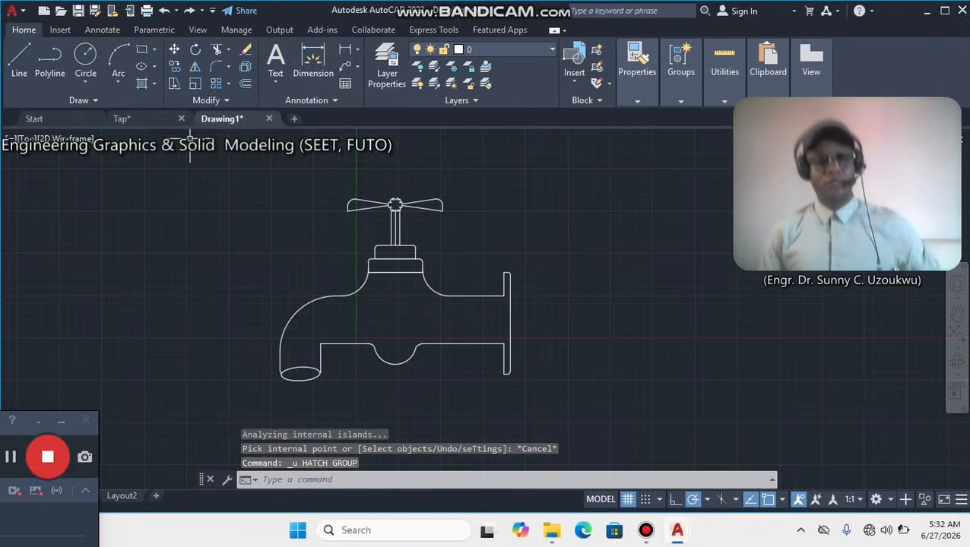
Hatch the interior of the tap body with the HOUND pattern.
{"action": "left_click", "coordinate": [141, 86]}
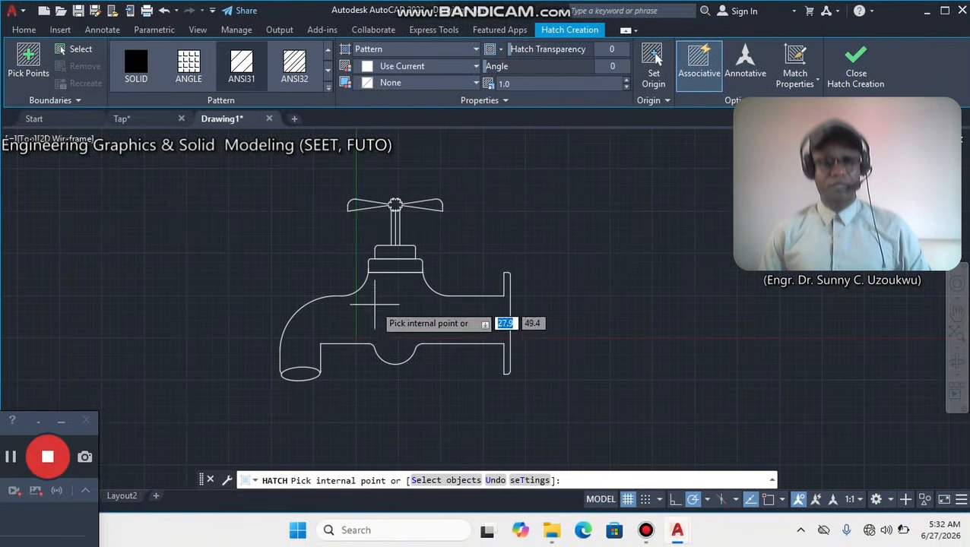
{"action": "left_click", "coordinate": [325, 72]}
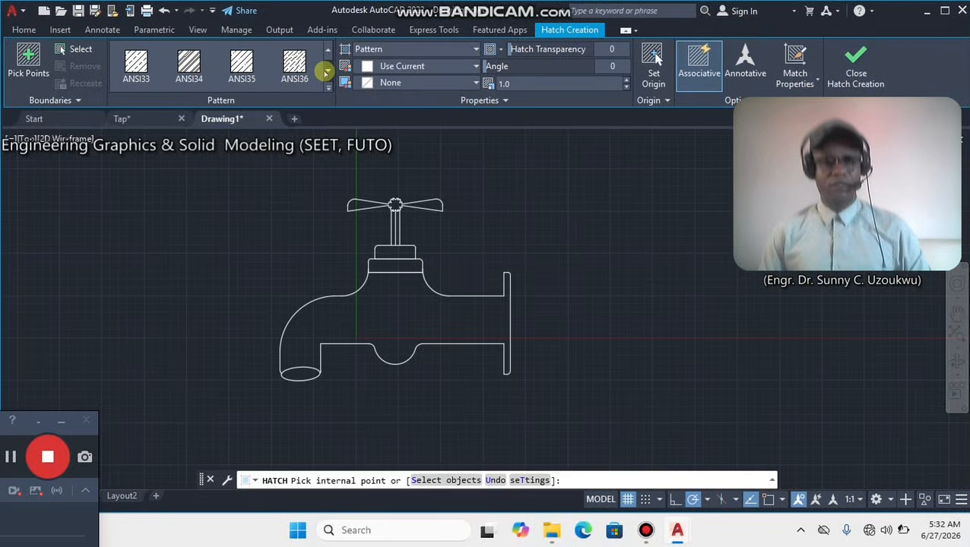
{"action": "left_click", "coordinate": [325, 72]}
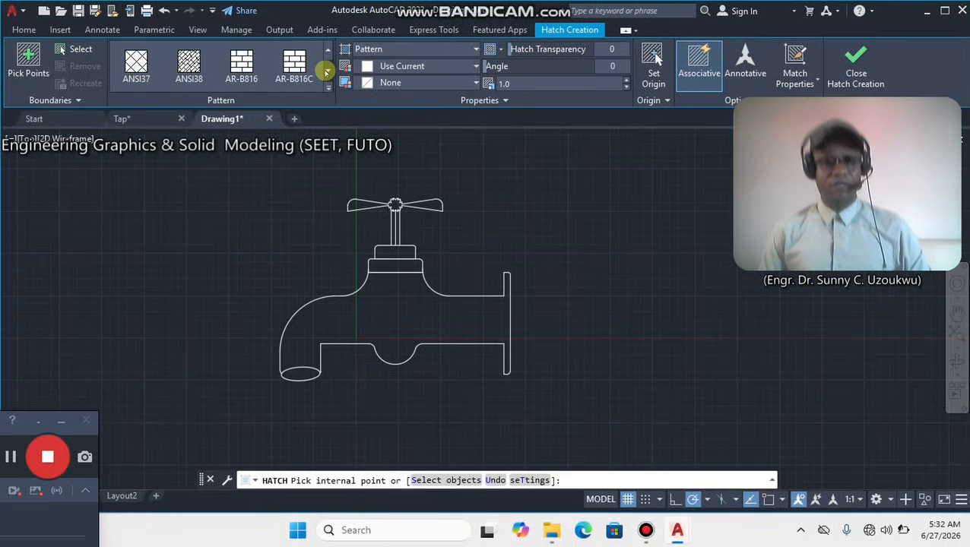
{"action": "left_click", "coordinate": [329, 86]}
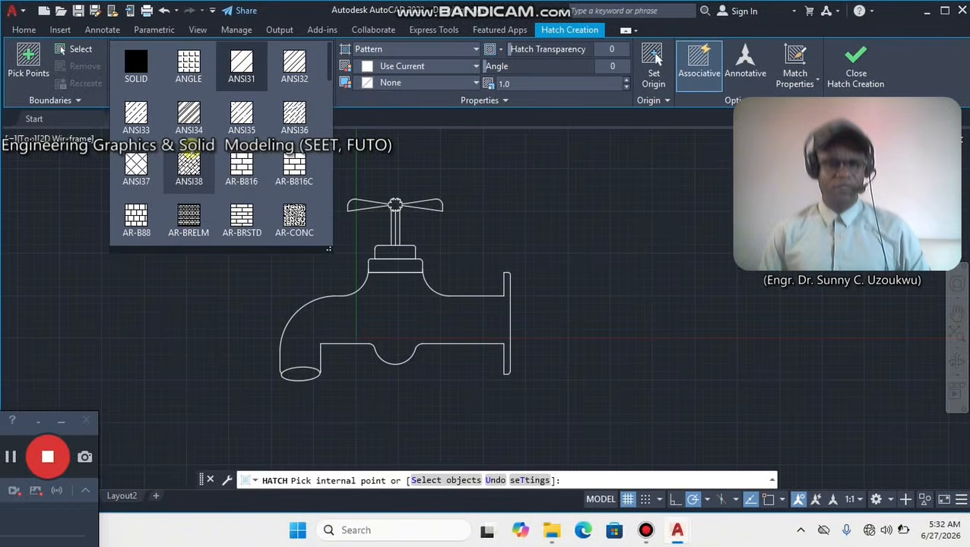
{"action": "scroll", "coordinate": [190, 161], "scroll_direction": "down", "scroll_amount": 2}
{"action": "scroll", "coordinate": [189, 154], "scroll_direction": "down", "scroll_amount": 2}
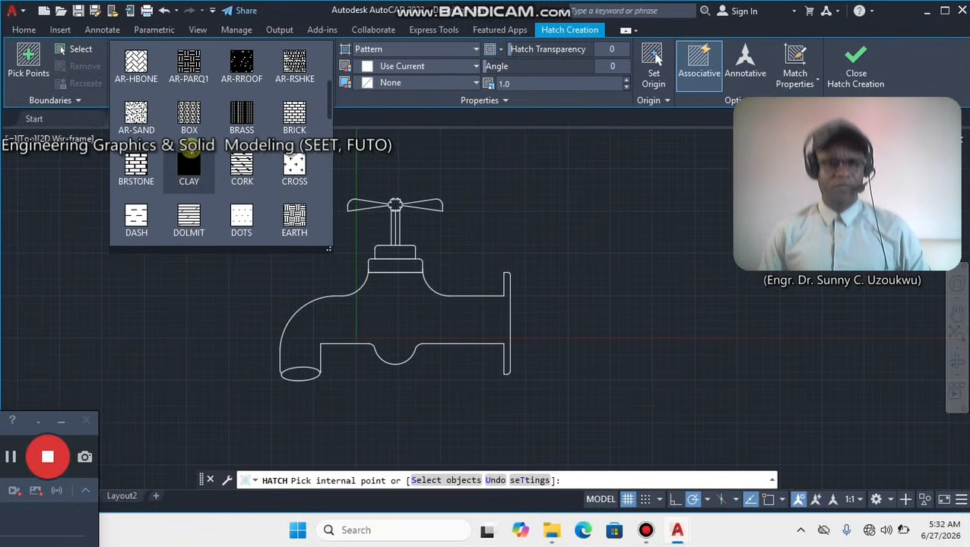
{"action": "scroll", "coordinate": [190, 156], "scroll_direction": "down", "scroll_amount": 2}
{"action": "scroll", "coordinate": [189, 163], "scroll_direction": "down", "scroll_amount": 3}
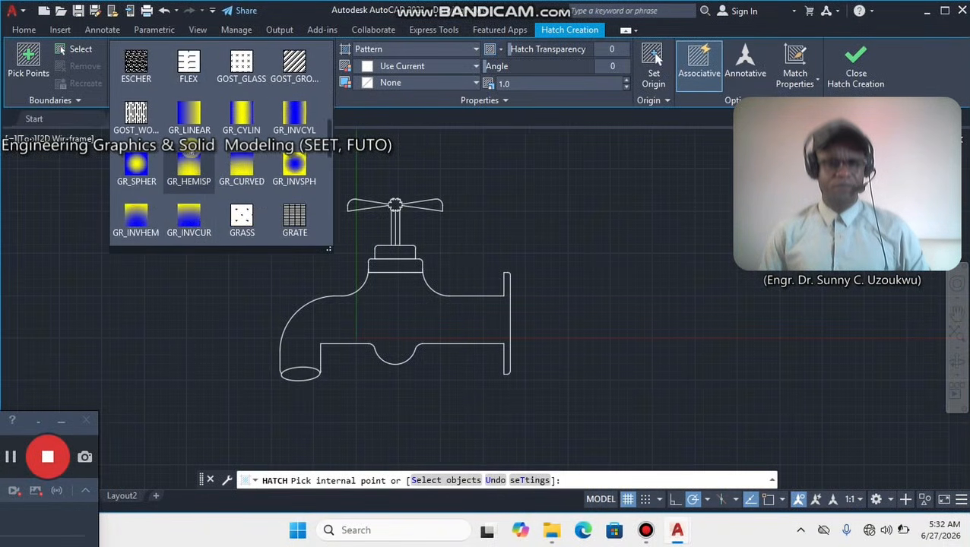
{"action": "scroll", "coordinate": [190, 163], "scroll_direction": "down", "scroll_amount": 2}
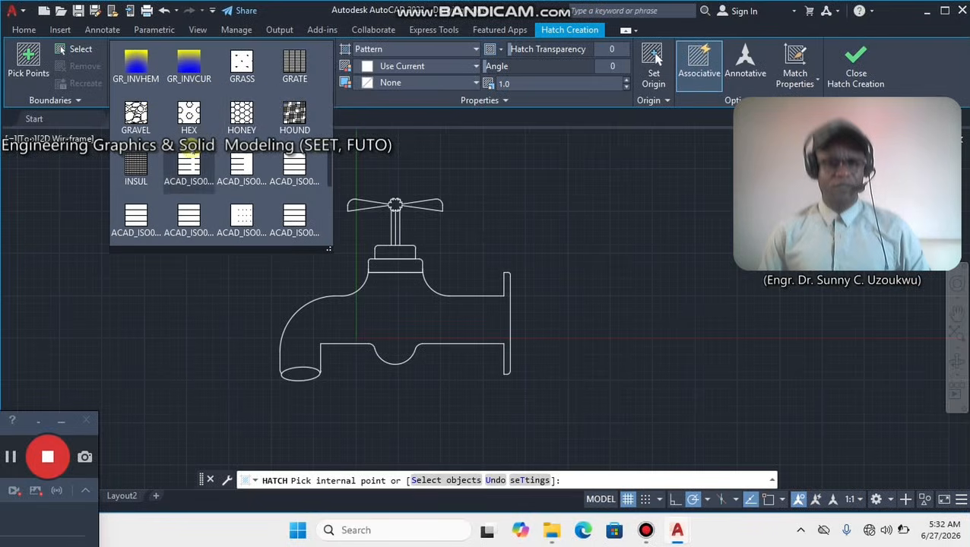
{"action": "left_click", "coordinate": [294, 114]}
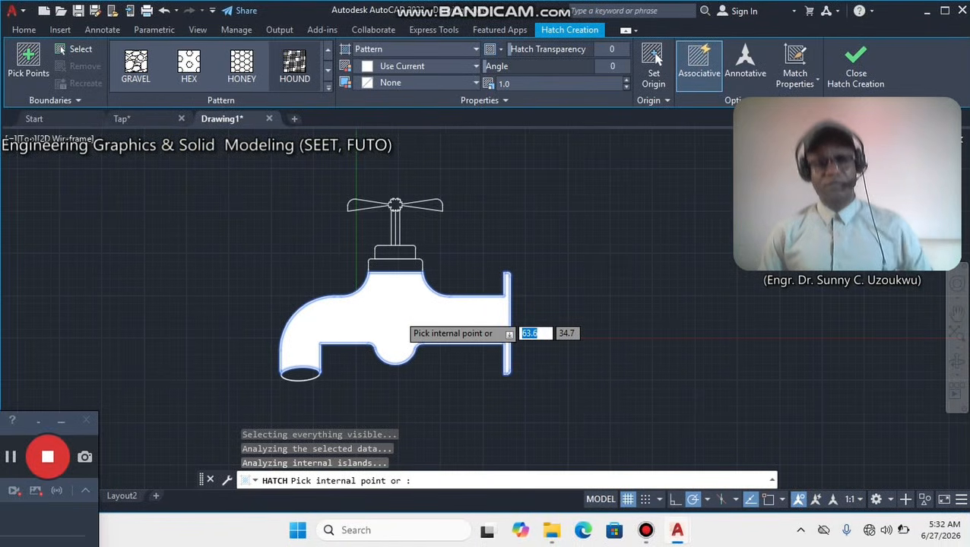
{"action": "left_click", "coordinate": [396, 315]}
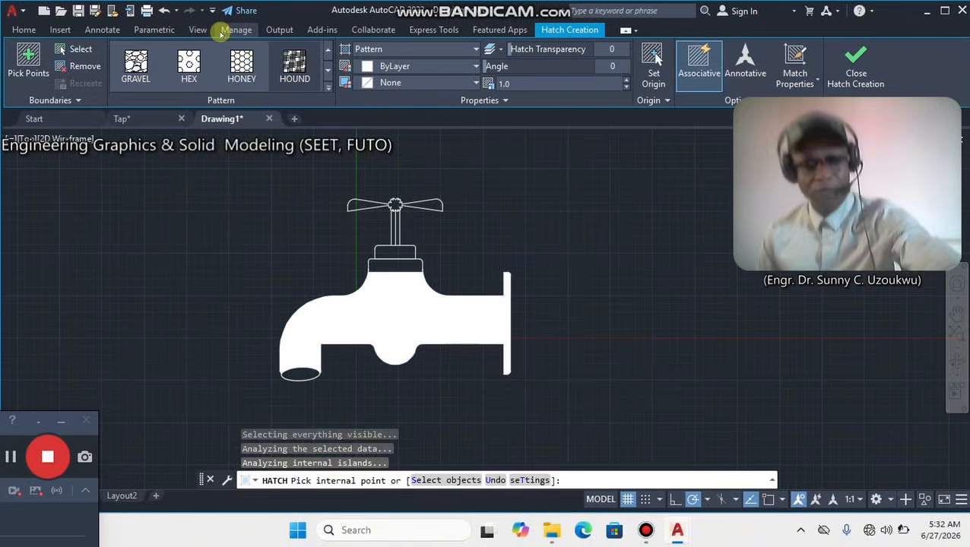
Try hatching the interior of the tap body with the ANSI34 pattern over the existing hatch.
{"action": "key", "text": "Escape"}
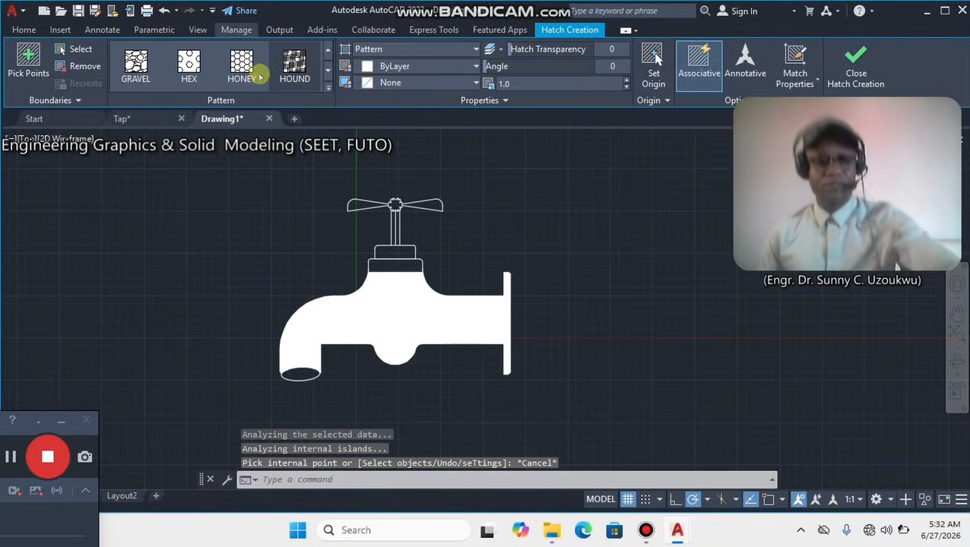
{"action": "key", "text": "Escape"}
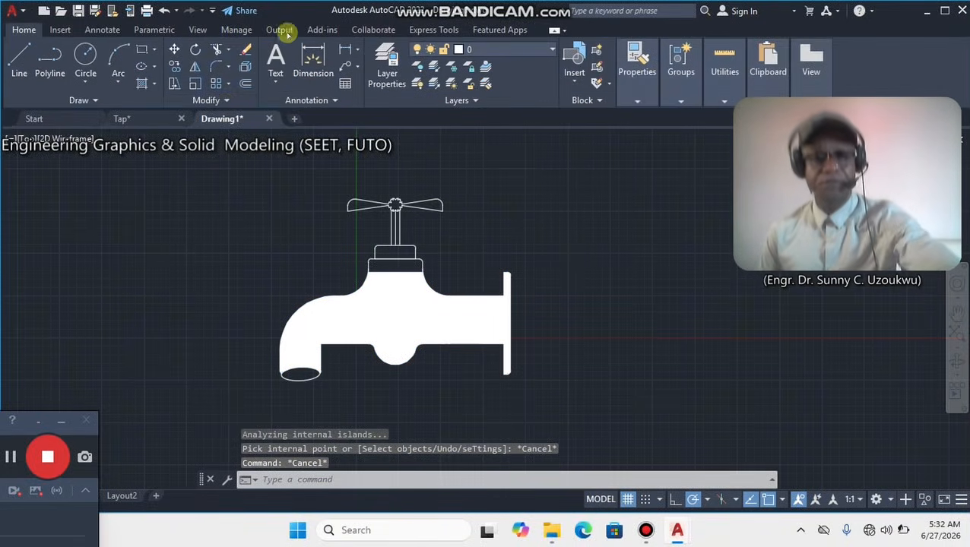
{"action": "left_click", "coordinate": [151, 84]}
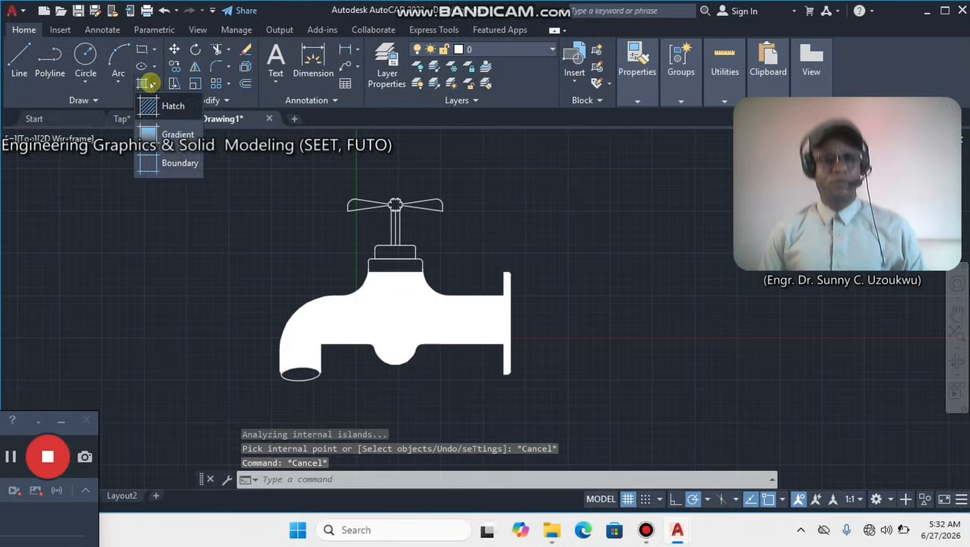
{"action": "left_click", "coordinate": [155, 81]}
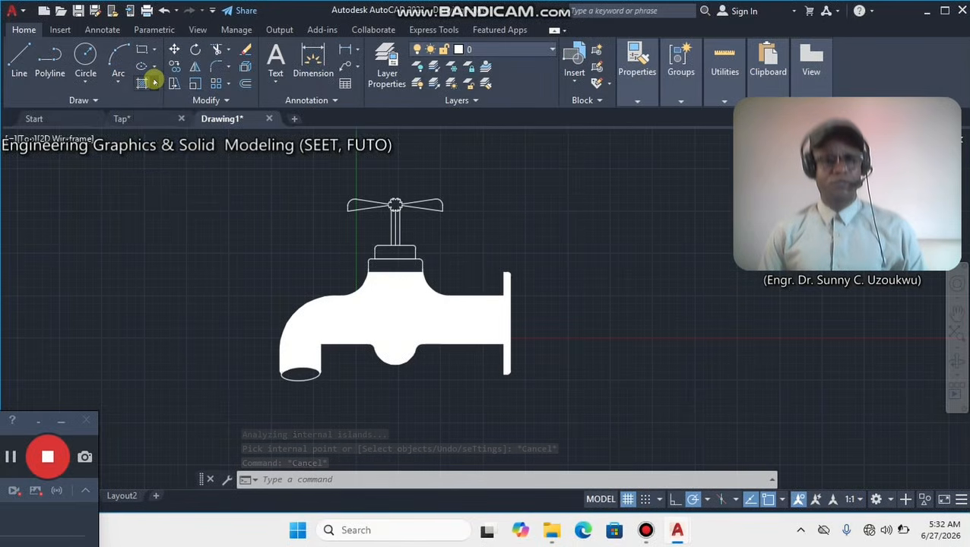
{"action": "left_click", "coordinate": [153, 80]}
{"action": "left_click", "coordinate": [148, 85]}
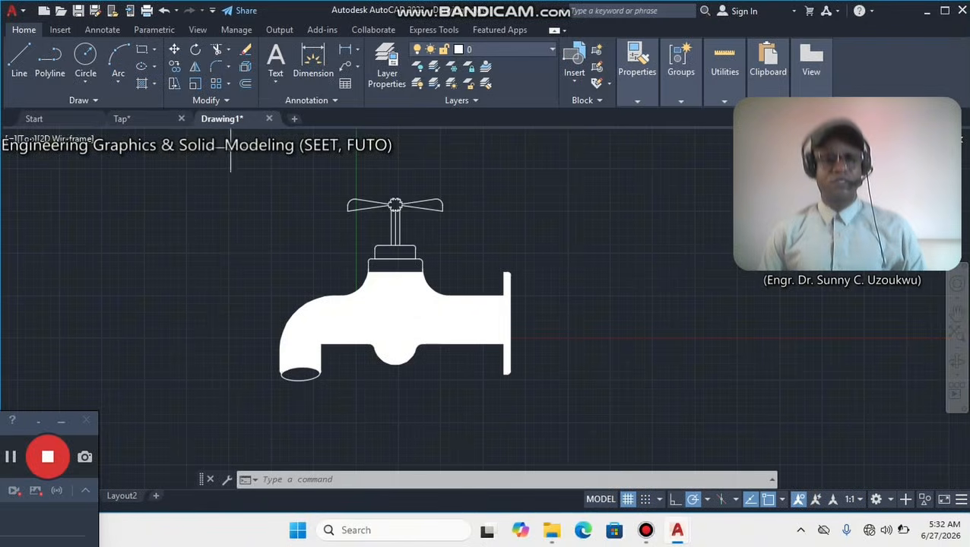
{"action": "left_click", "coordinate": [153, 84]}
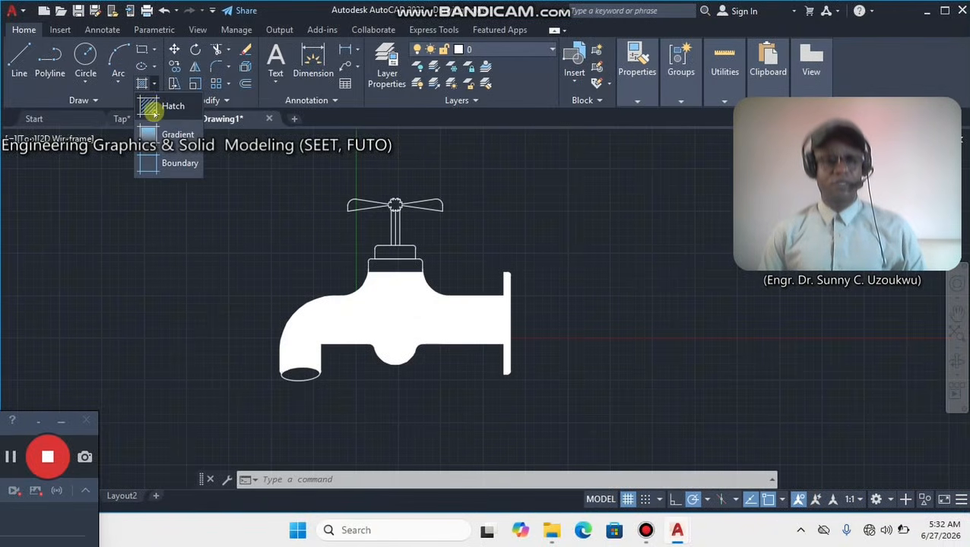
{"action": "left_click", "coordinate": [153, 110]}
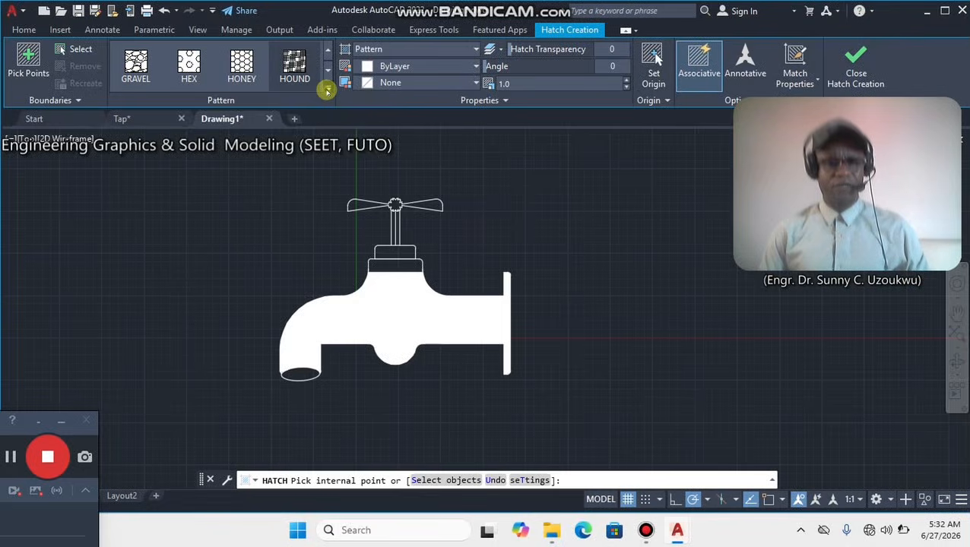
{"action": "left_click", "coordinate": [327, 90]}
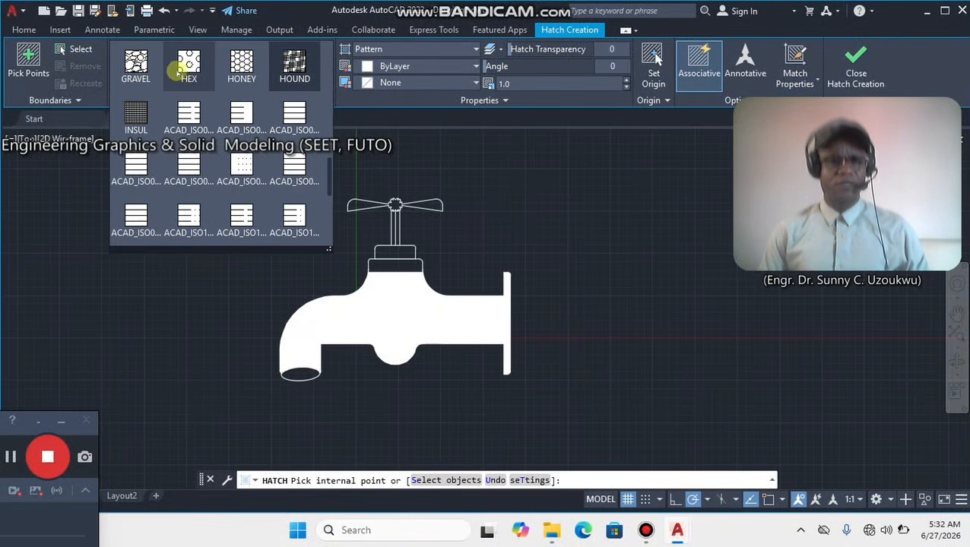
{"action": "scroll", "coordinate": [213, 86], "scroll_direction": "up", "scroll_amount": 2}
{"action": "scroll", "coordinate": [213, 88], "scroll_direction": "up", "scroll_amount": 9}
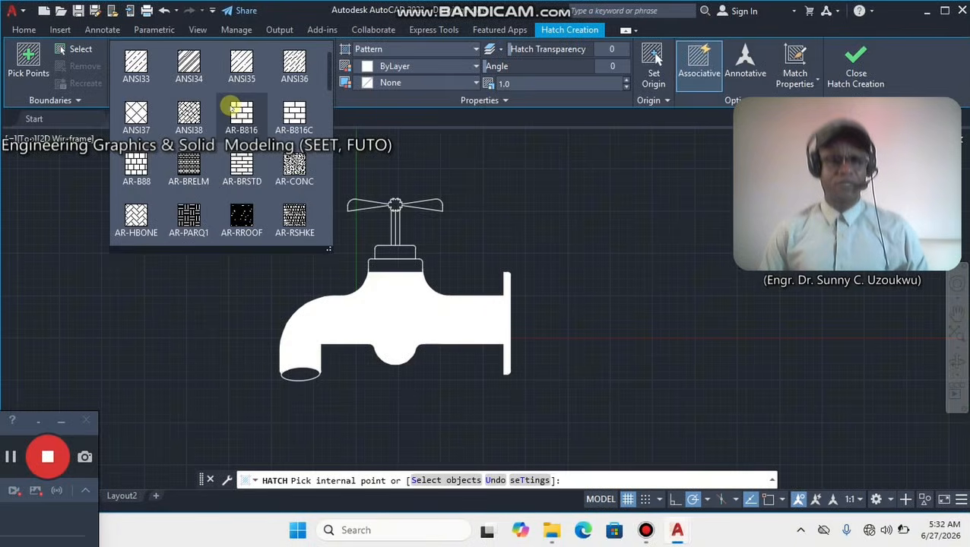
{"action": "left_click", "coordinate": [187, 67]}
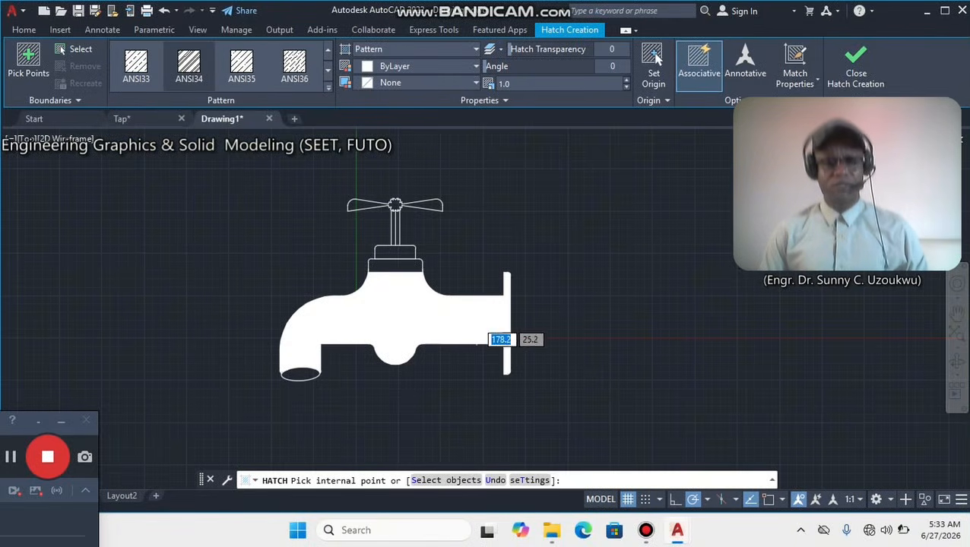
{"action": "left_click", "coordinate": [348, 291]}
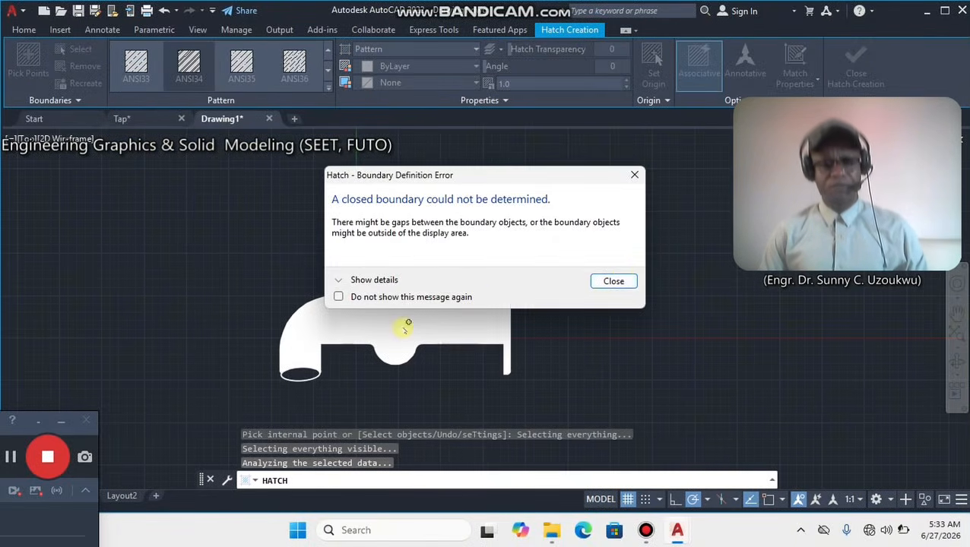
{"action": "left_click", "coordinate": [614, 281]}
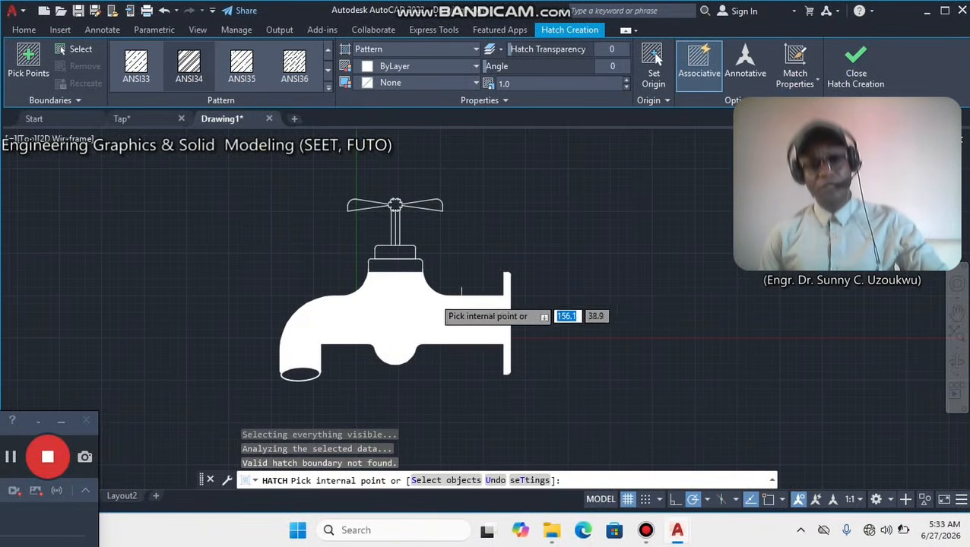
{"action": "left_click", "coordinate": [372, 312]}
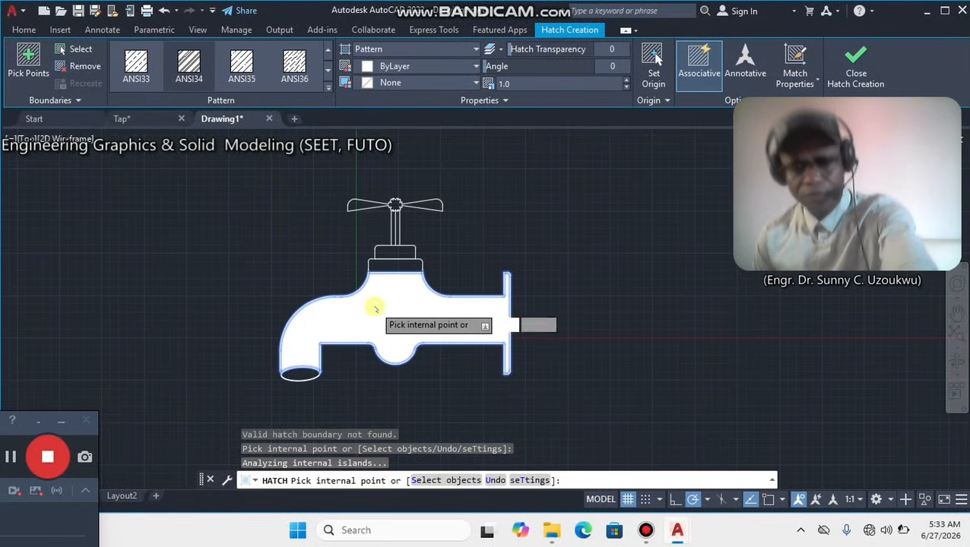
{"action": "left_click", "coordinate": [382, 300]}
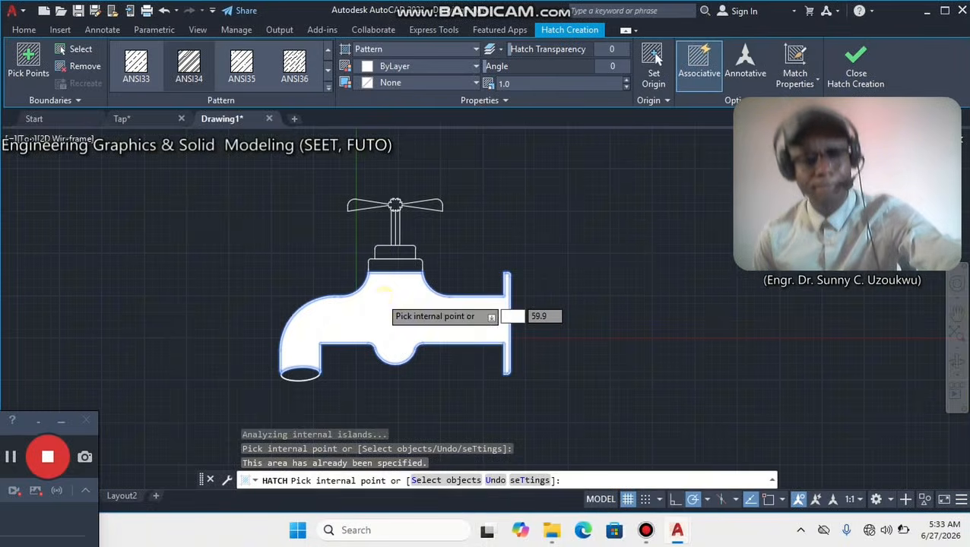
{"action": "key", "text": "Escape"}
{"action": "key", "text": "Escape"}
Delete both overlapping hatches, ANSI34 and HOUND, from the tap body.
{"action": "left_click", "coordinate": [396, 298]}
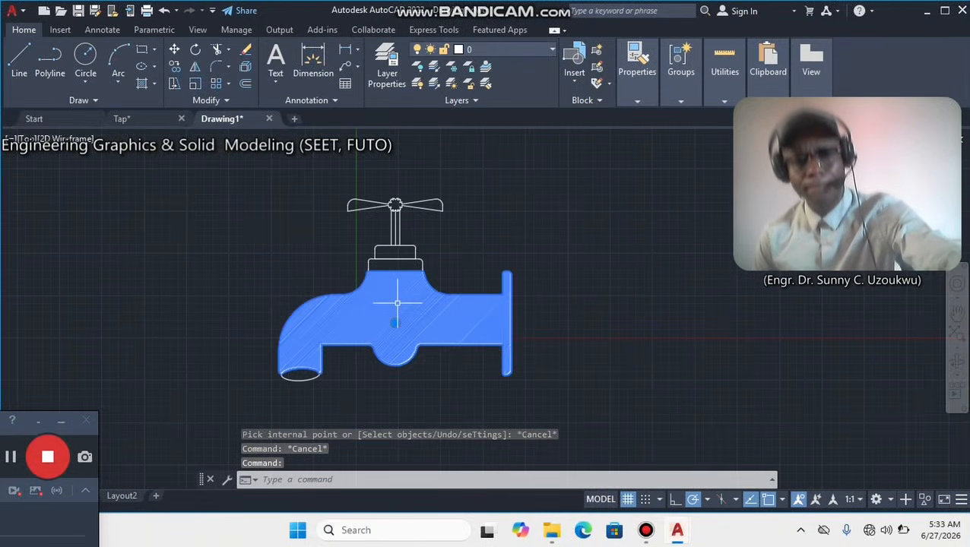
{"action": "key", "text": "Delete"}
{"action": "key", "text": "Escape"}
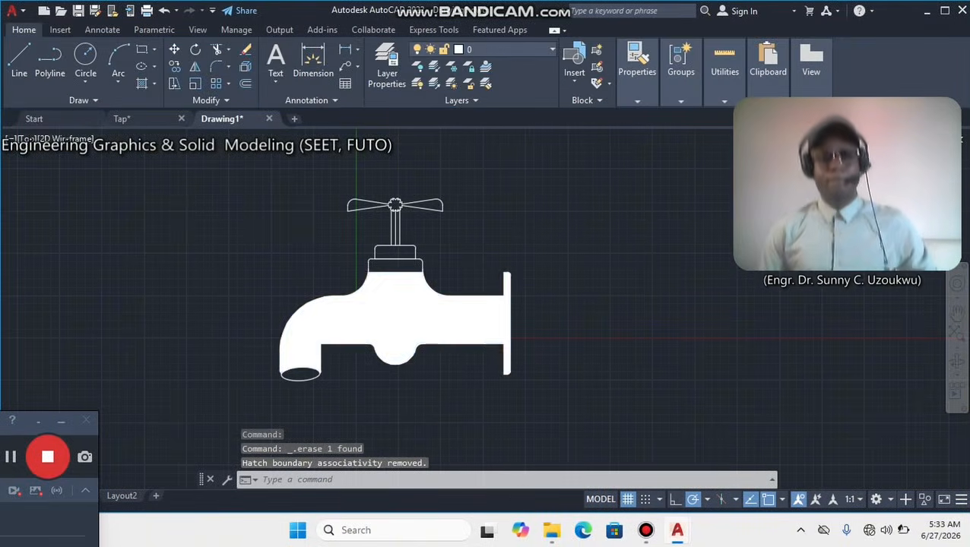
{"action": "left_click", "coordinate": [395, 323]}
{"action": "key", "text": "Delete"}
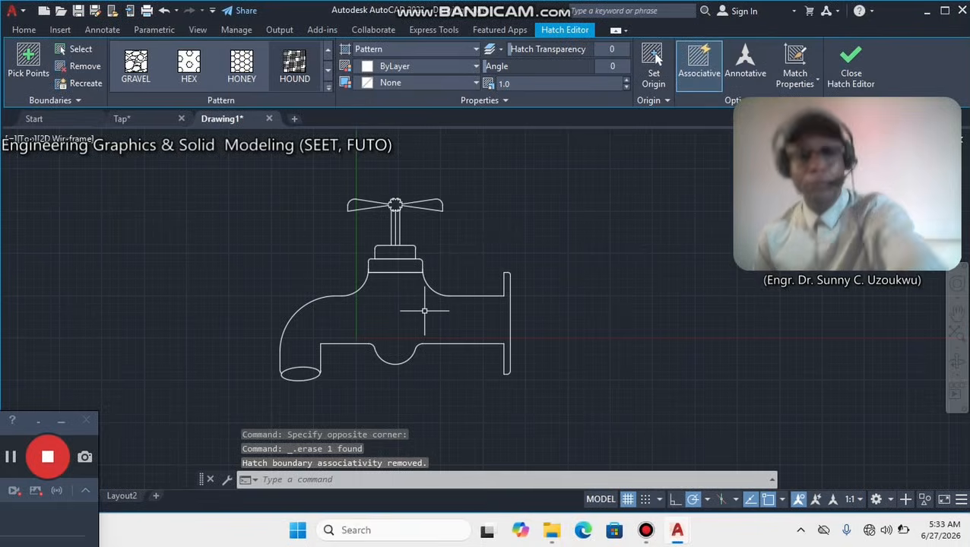
{"action": "key", "text": "Escape"}
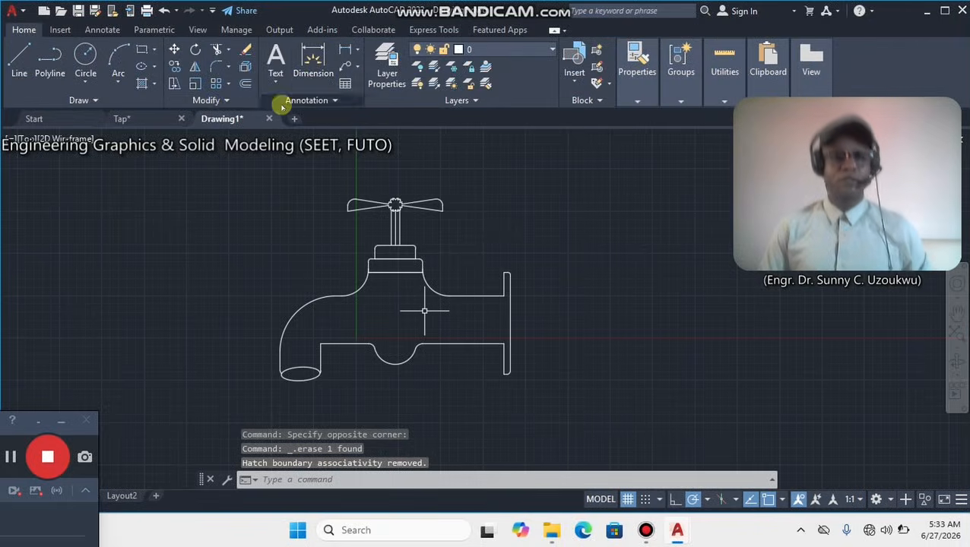
Hatch the tap body, the two collars above it and the left half of the stem with the ANSI36 pattern.
{"action": "left_click", "coordinate": [153, 86]}
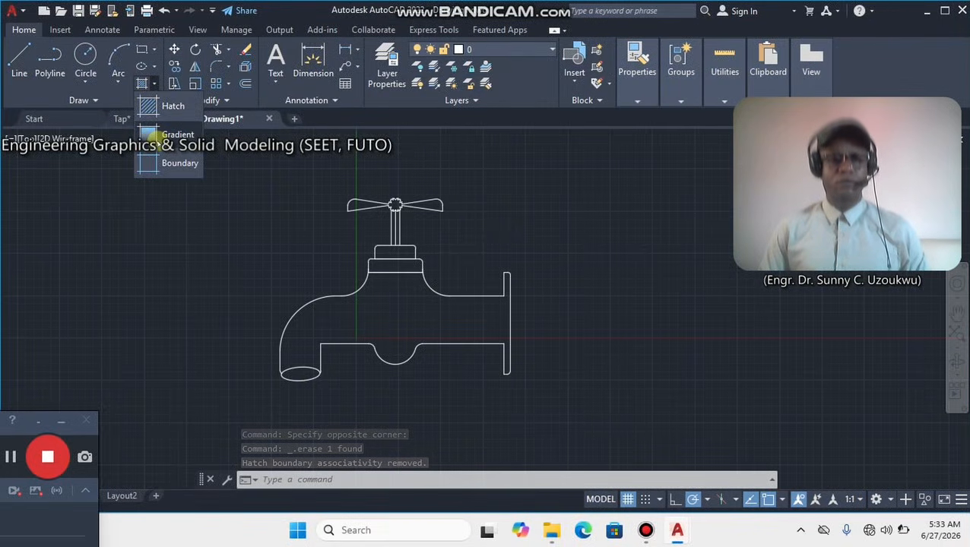
{"action": "left_click", "coordinate": [150, 135]}
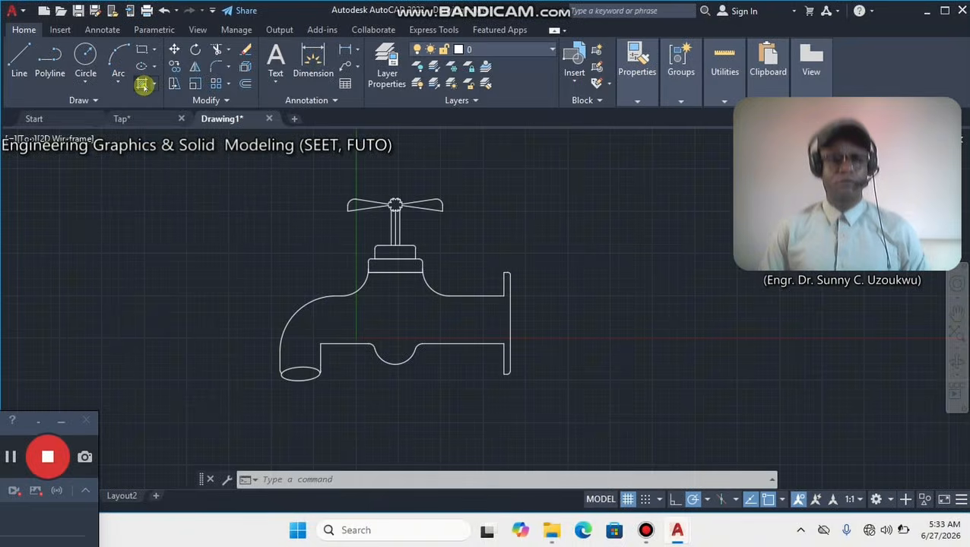
{"action": "left_click", "coordinate": [142, 85]}
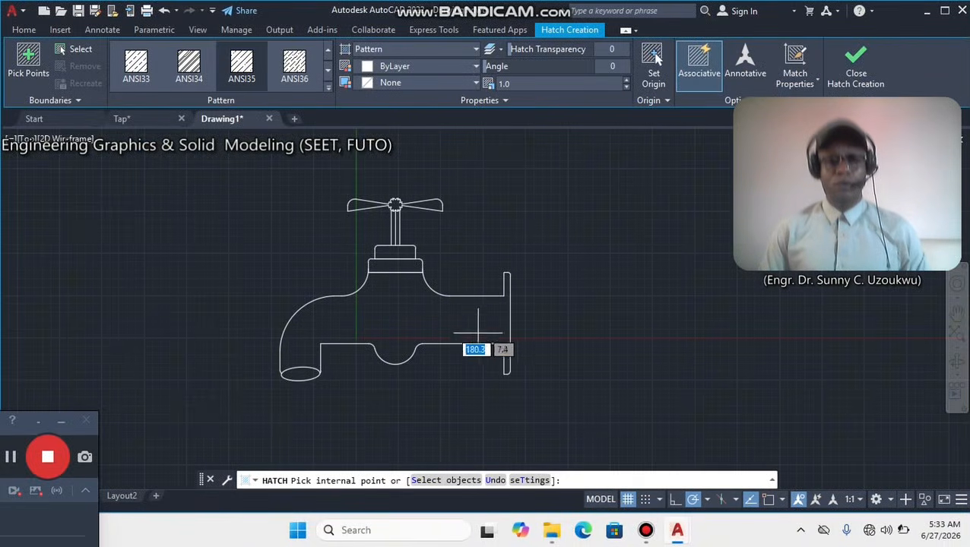
{"action": "left_click", "coordinate": [422, 320]}
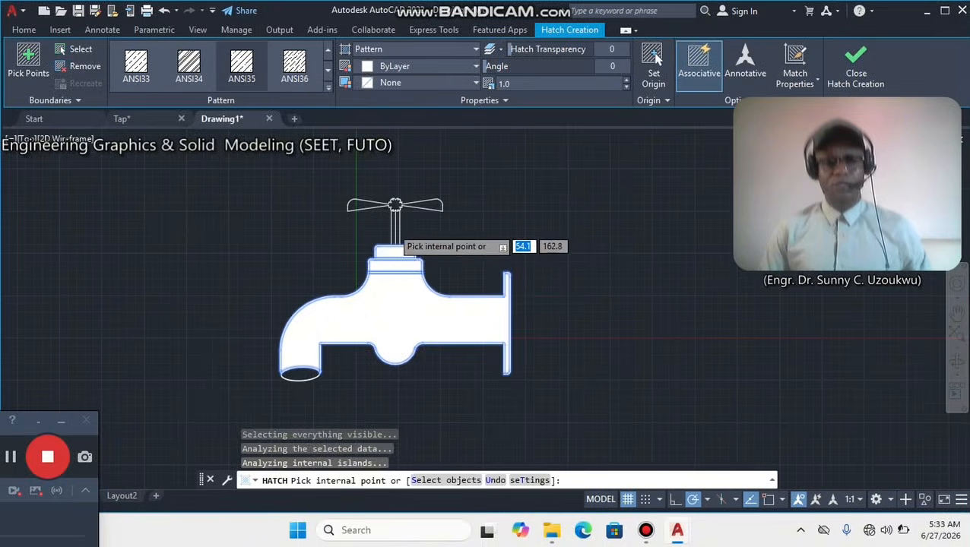
{"action": "scroll", "coordinate": [391, 222], "scroll_direction": "up", "scroll_amount": 4}
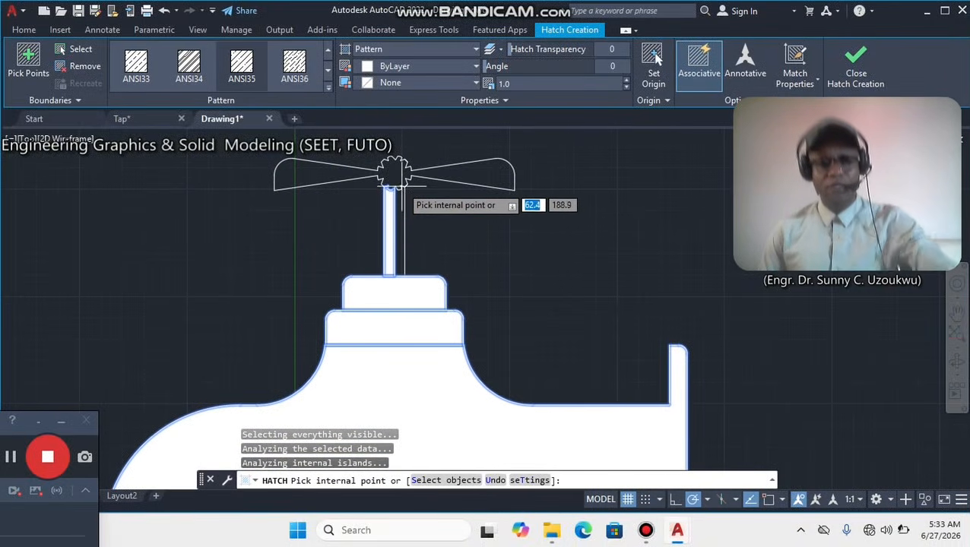
{"action": "key", "text": "Escape"}
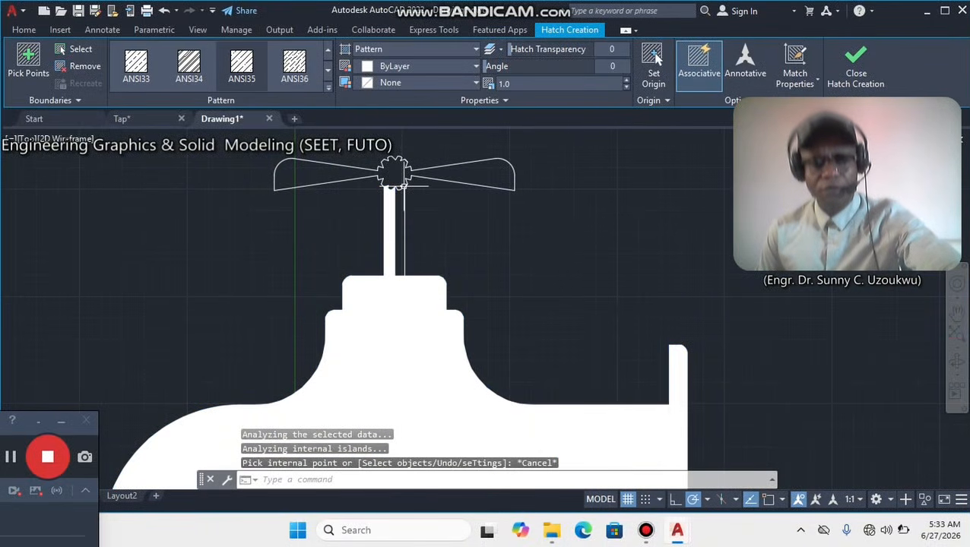
{"action": "key", "text": "Escape"}
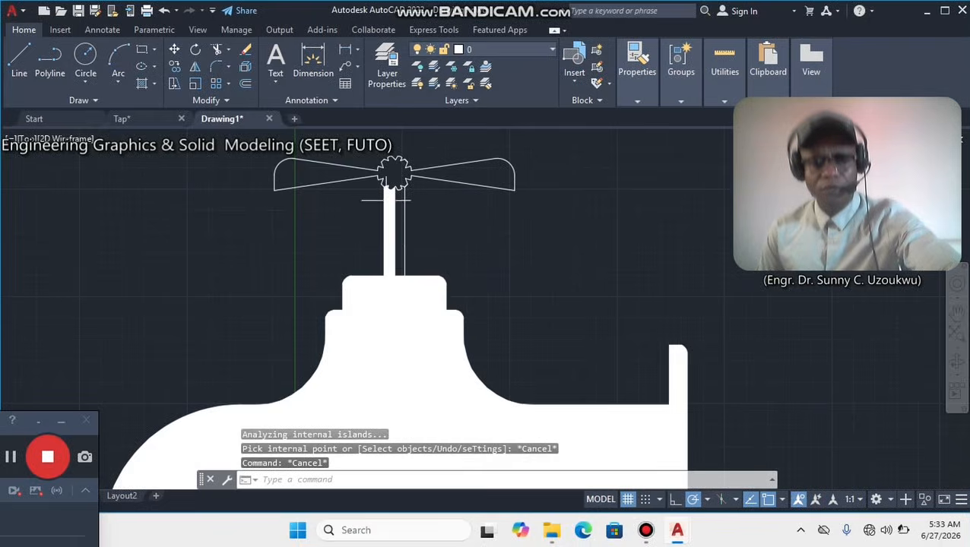
Examine the hatch pattern on the stem up close.
{"action": "scroll", "coordinate": [395, 182], "scroll_direction": "up", "scroll_amount": 5}
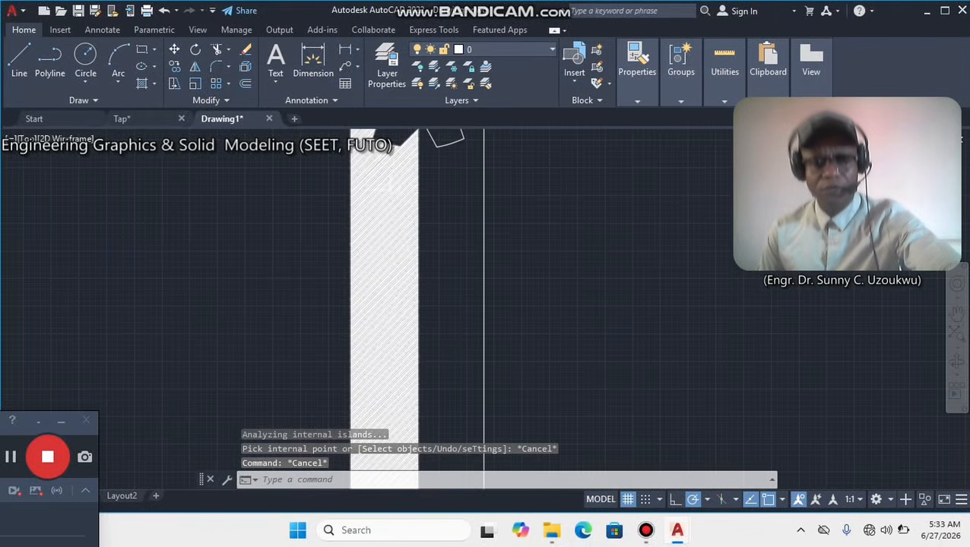
{"action": "left_click", "coordinate": [426, 185]}
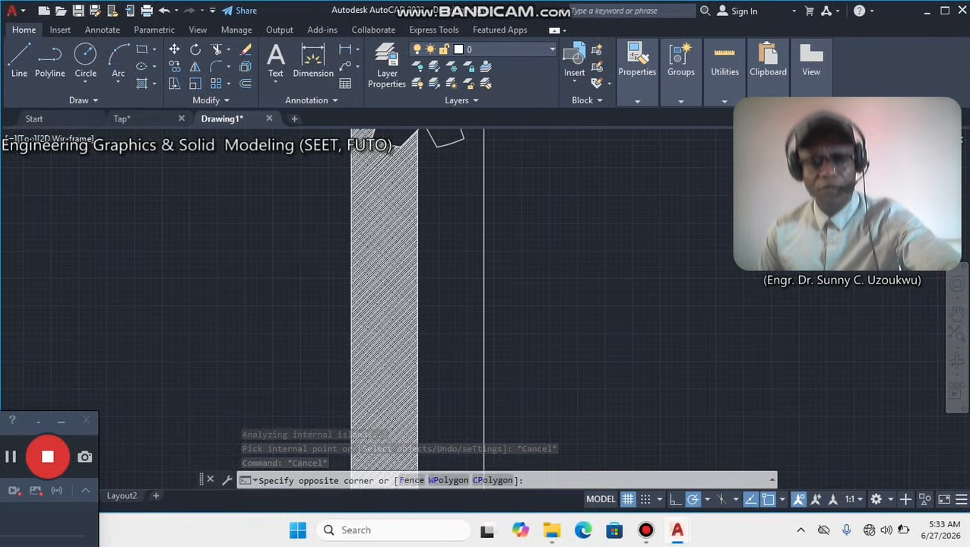
{"action": "key", "text": "Escape"}
{"action": "key", "text": "Escape"}
{"action": "left_click", "coordinate": [411, 206]}
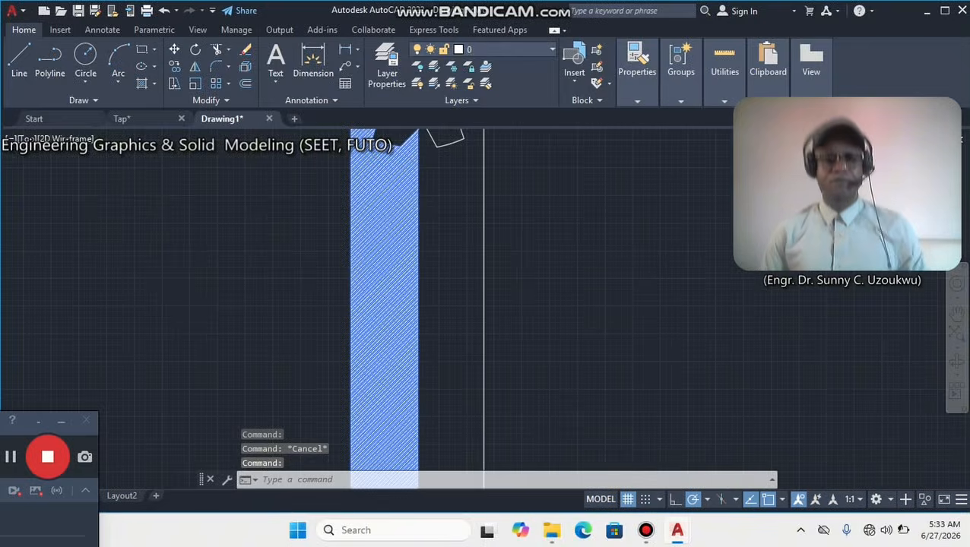
{"action": "scroll", "coordinate": [470, 266], "scroll_direction": "down", "scroll_amount": 8}
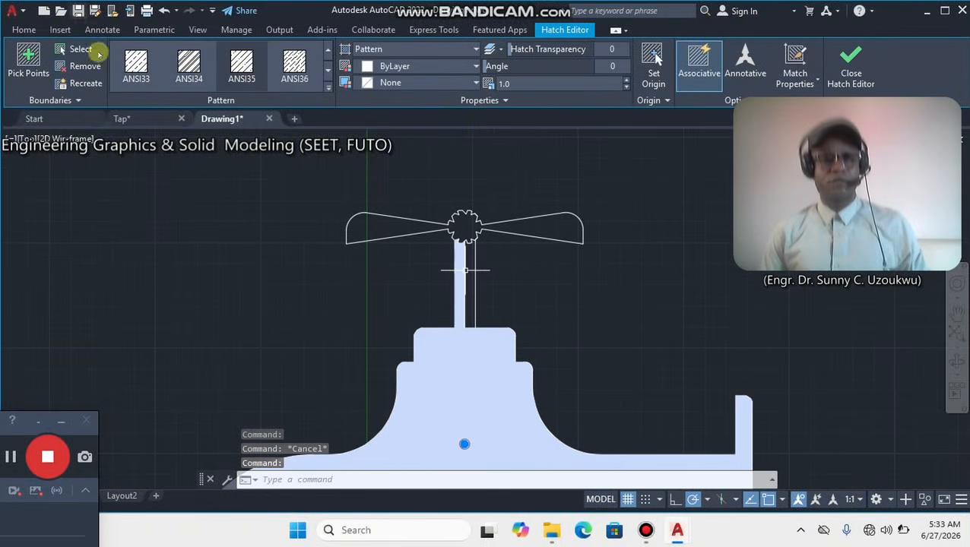
{"action": "key", "text": "Escape"}
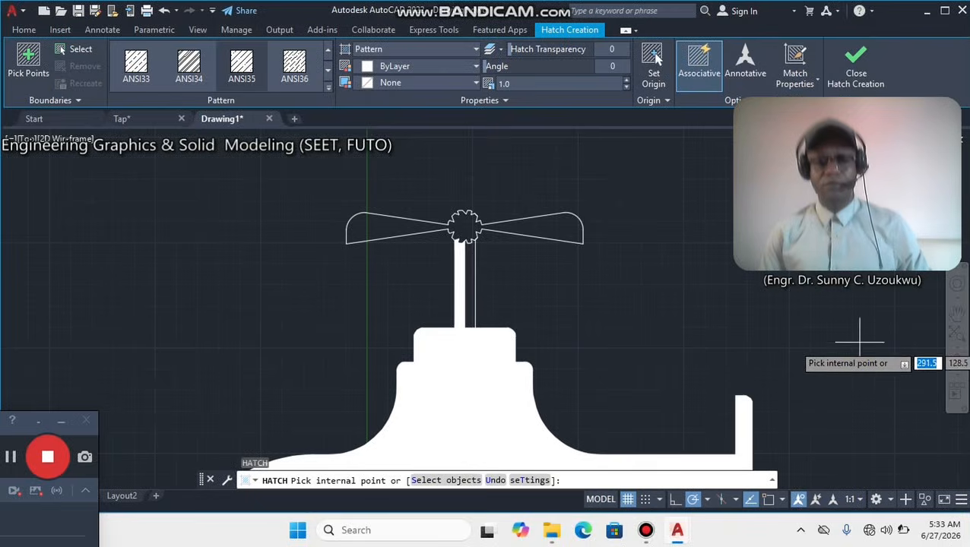
Hatch the remaining half of the stem, the toothed hub and both handle blades with the same ANSI36 pattern.
{"action": "left_click", "coordinate": [465, 288]}
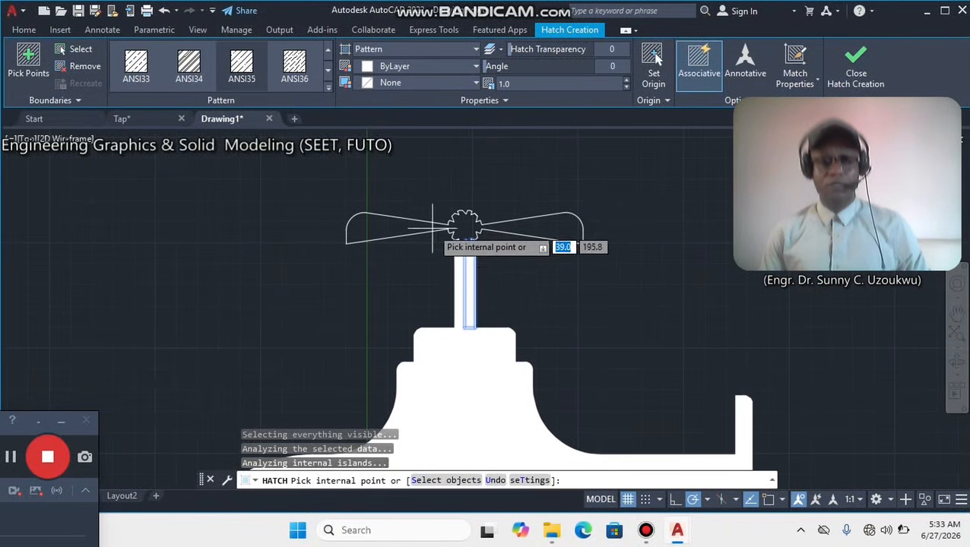
{"action": "left_click", "coordinate": [383, 231]}
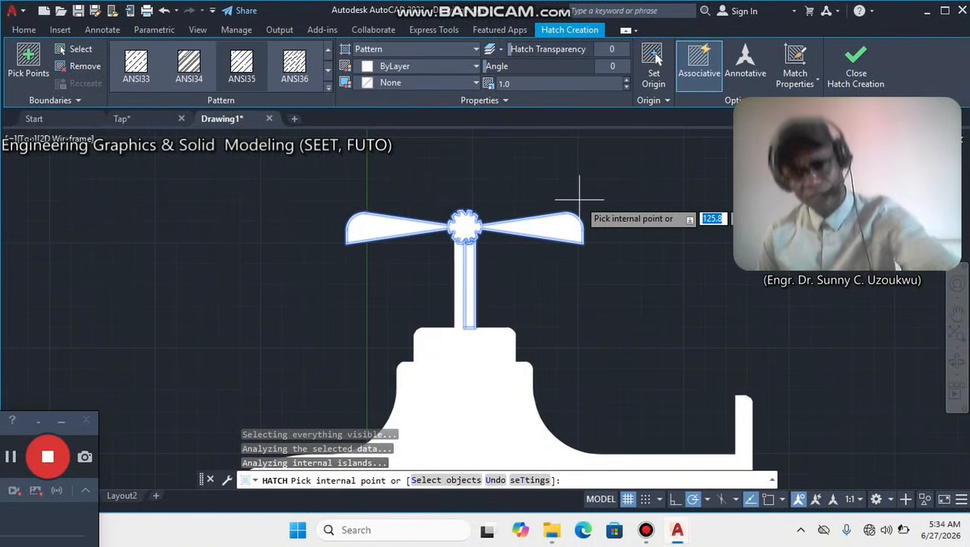
{"action": "key", "text": "Return"}
{"action": "scroll", "coordinate": [586, 237], "scroll_direction": "down", "scroll_amount": 2}
{"action": "middle_click_drag", "start_coordinate": [583, 334], "coordinate": [574, 252]}
{"action": "scroll", "coordinate": [573, 252], "scroll_direction": "down", "scroll_amount": 2}
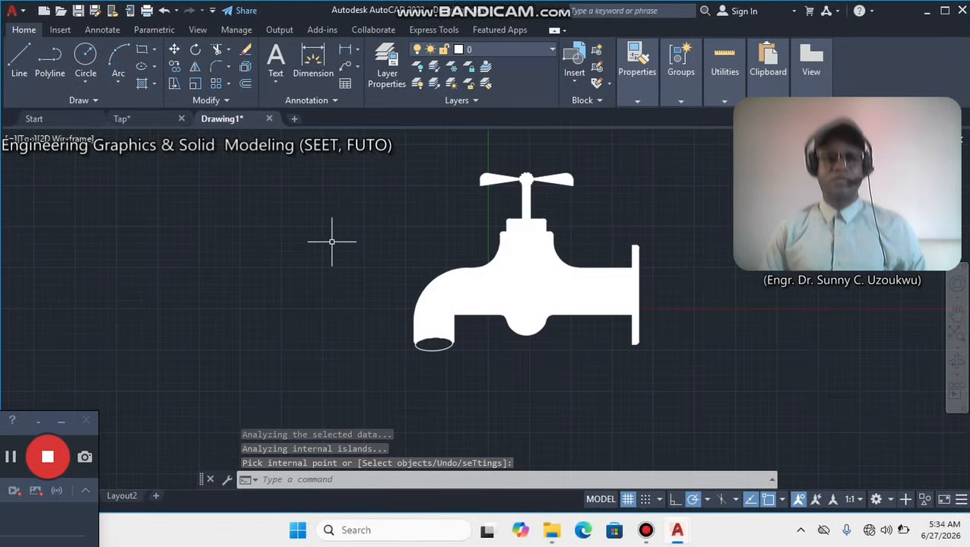
Switch to the Tap drawing and examine the hatching of the finished example.
{"action": "left_click", "coordinate": [130, 119]}
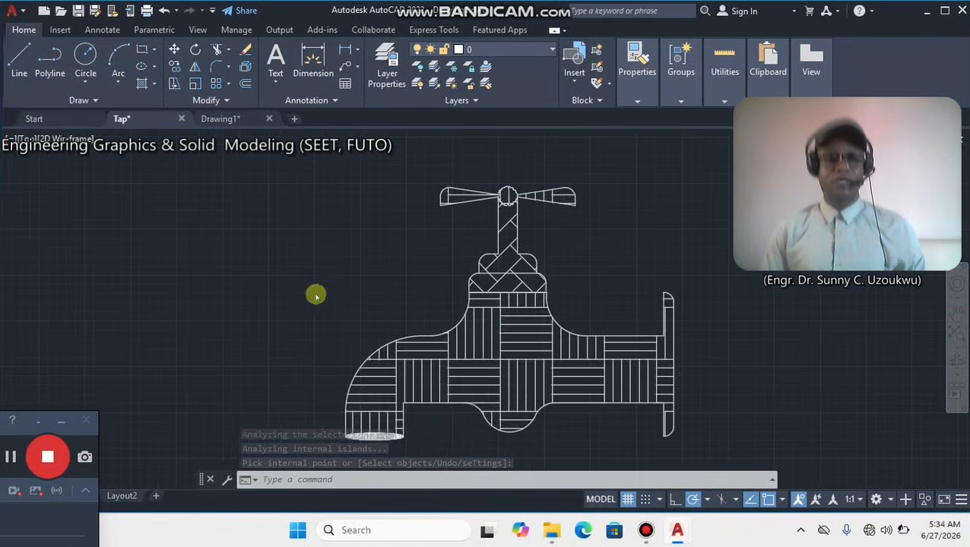
{"action": "middle_click_drag", "start_coordinate": [514, 344], "coordinate": [508, 339]}
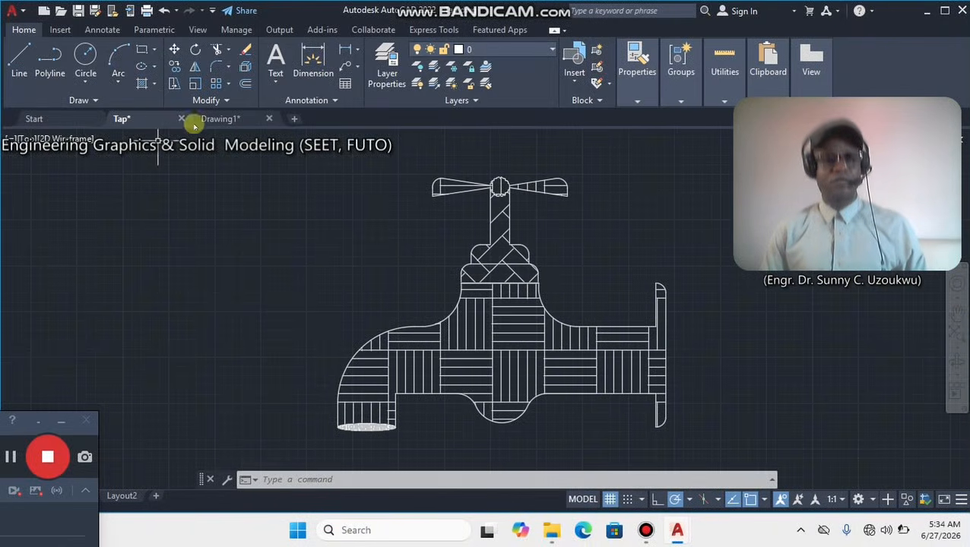
Return to the working tap drawing and hatch the tap body and lower collar with the AR-PARQ1 pattern at scale 3.
{"action": "left_click", "coordinate": [231, 122]}
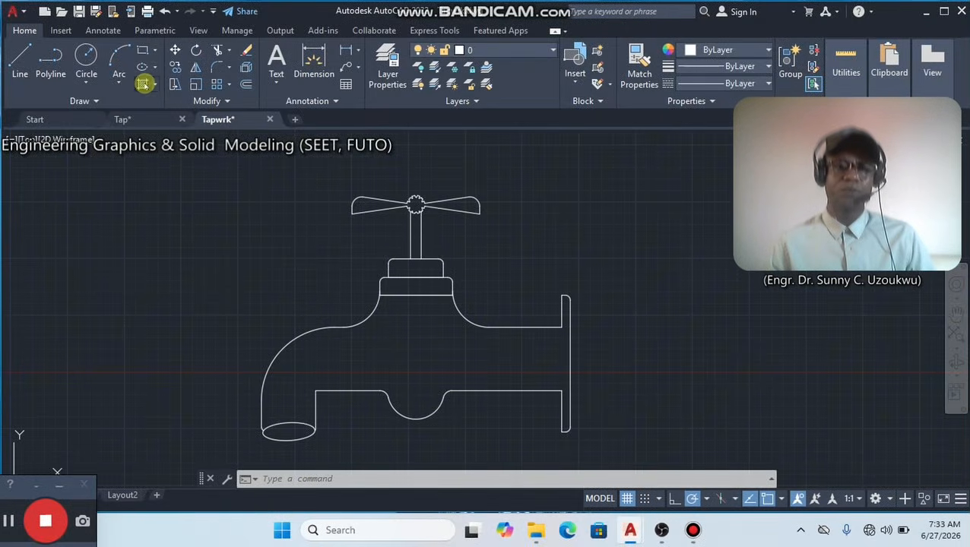
{"action": "left_click", "coordinate": [143, 83]}
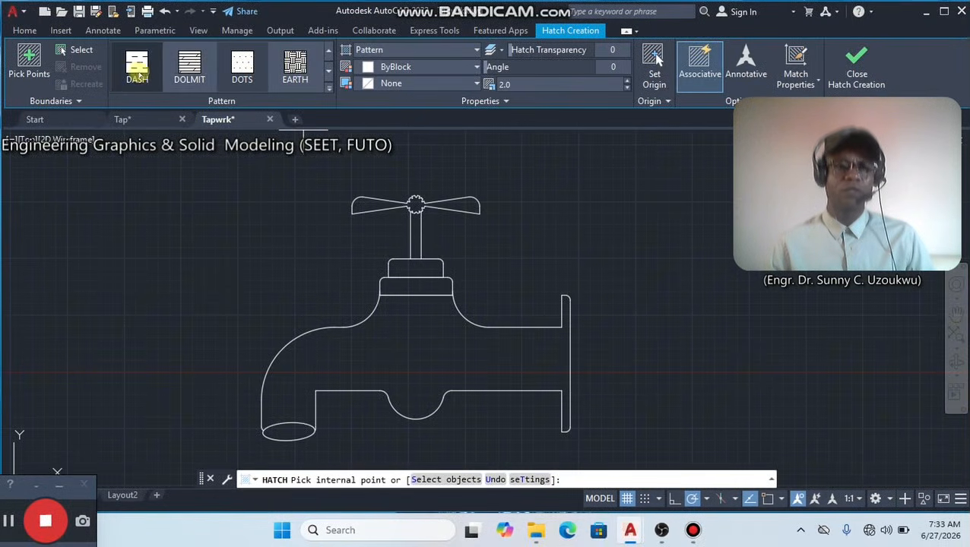
{"action": "left_click", "coordinate": [328, 51]}
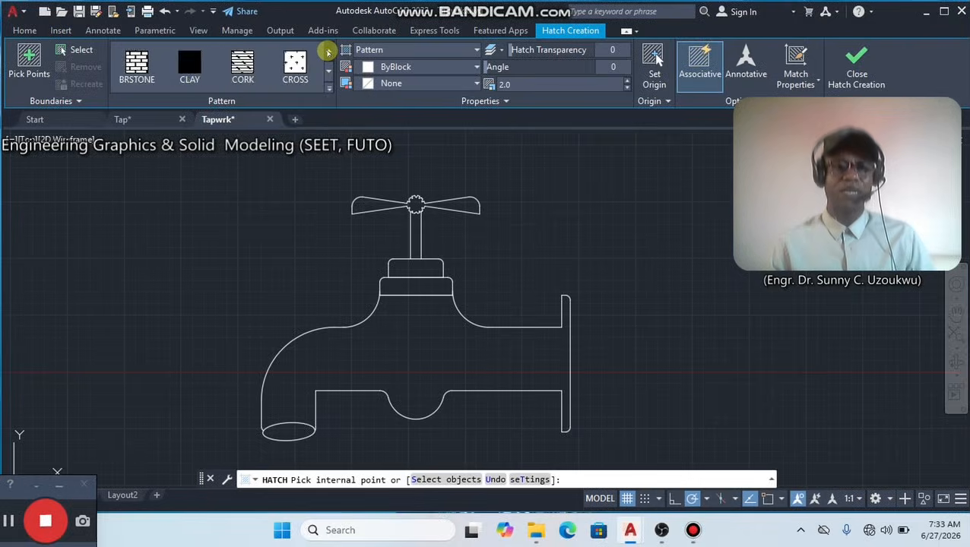
{"action": "left_click", "coordinate": [328, 51]}
{"action": "left_click", "coordinate": [328, 51]}
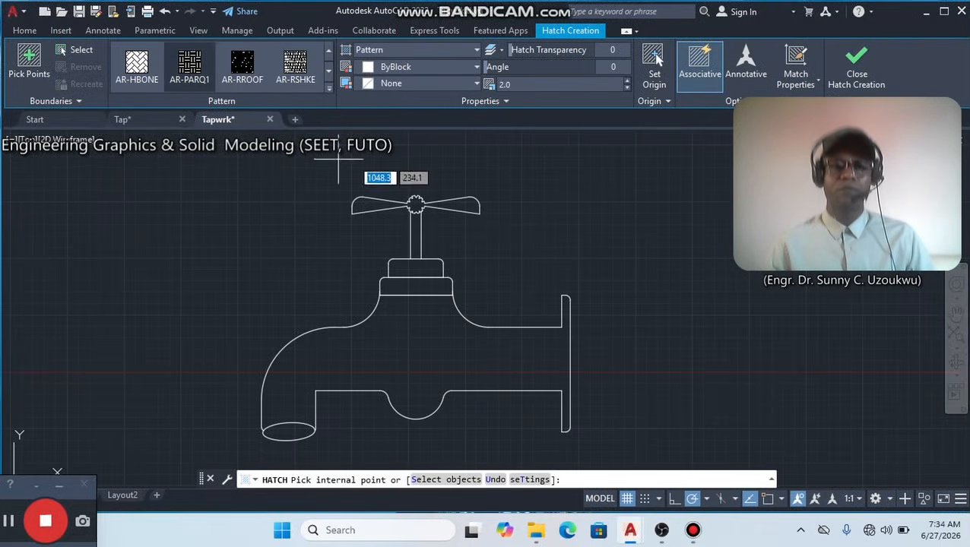
{"action": "left_click", "coordinate": [506, 84]}
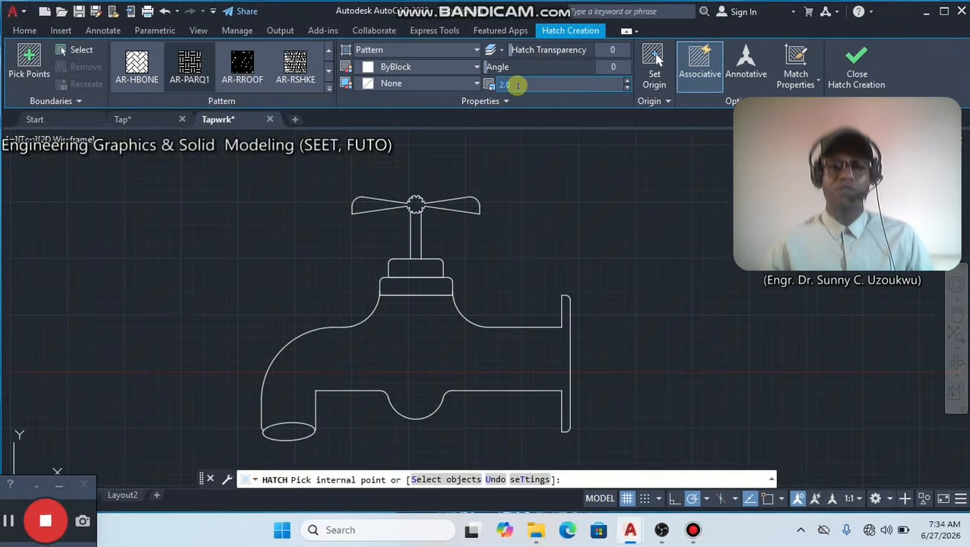
{"action": "type", "text": "3"}
{"action": "key", "text": "Return"}
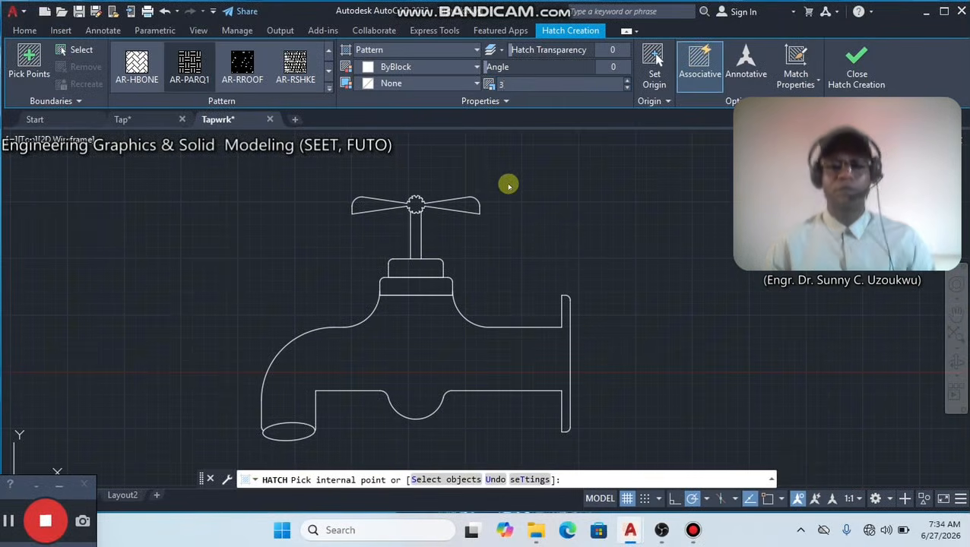
{"action": "left_click", "coordinate": [431, 351]}
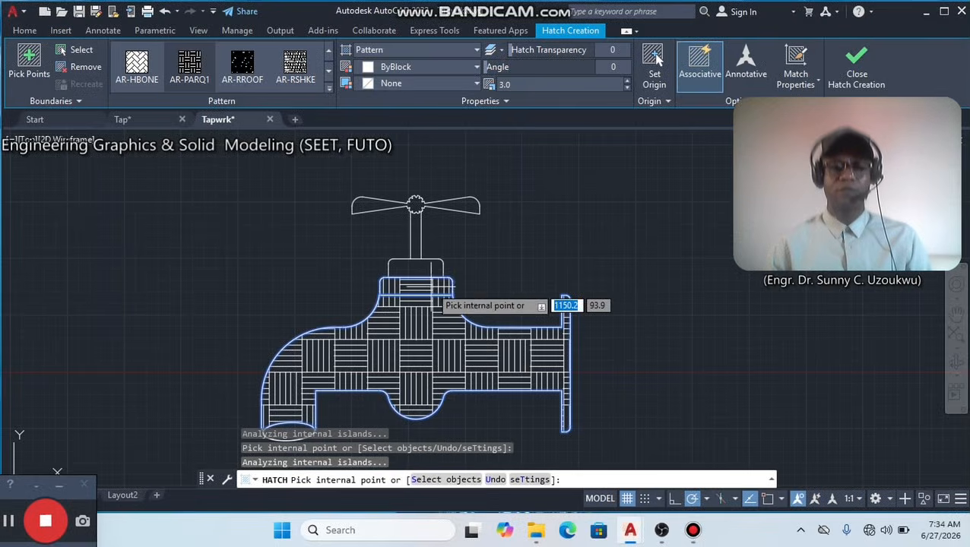
Hatch the stem, upper collar, toothed hub and handle blades with the same AR-PARQ1 pattern.
{"action": "left_click", "coordinate": [416, 254]}
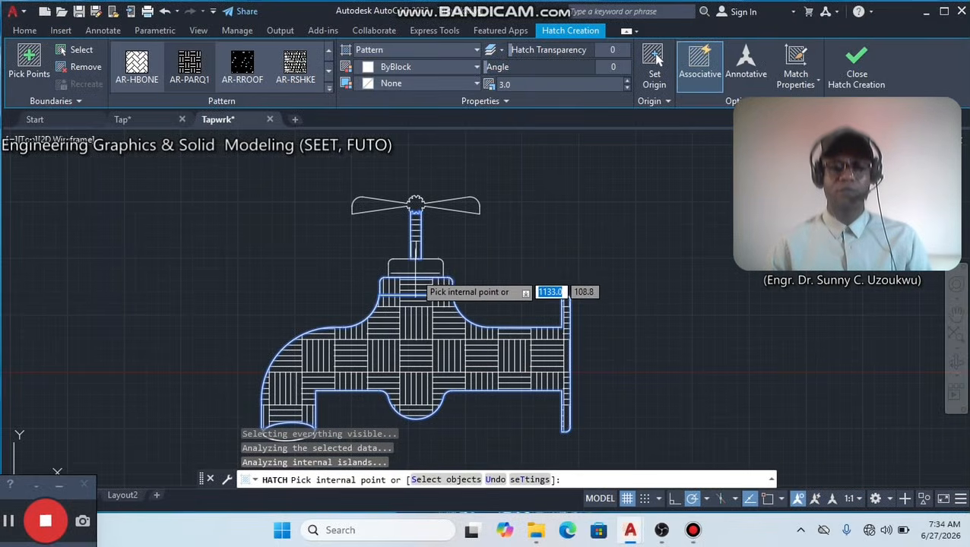
{"action": "left_click", "coordinate": [421, 273]}
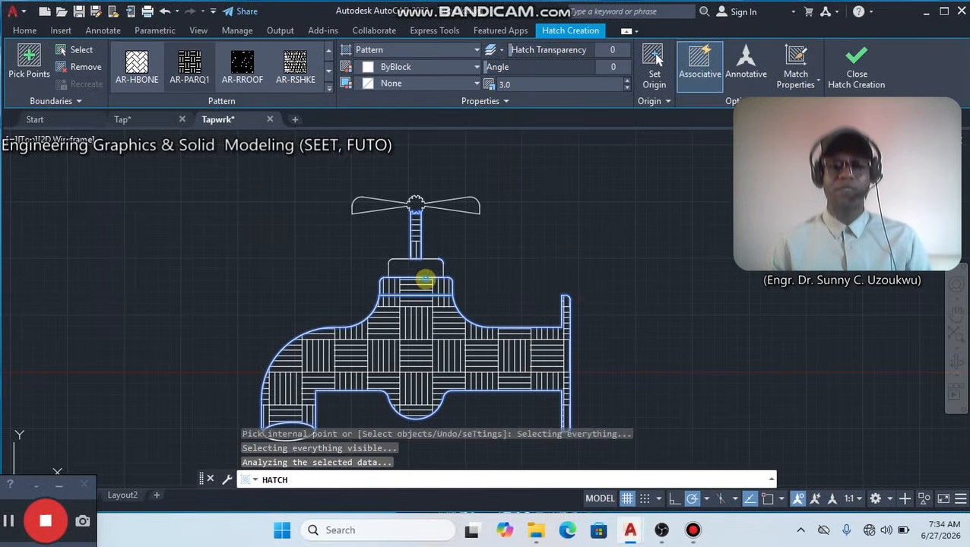
{"action": "left_click", "coordinate": [359, 206]}
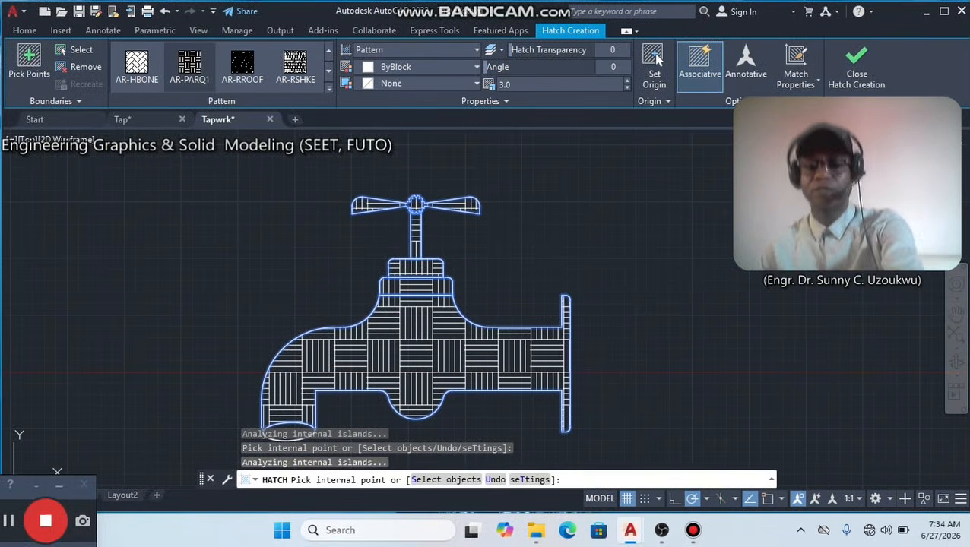
{"action": "key", "text": "Return"}
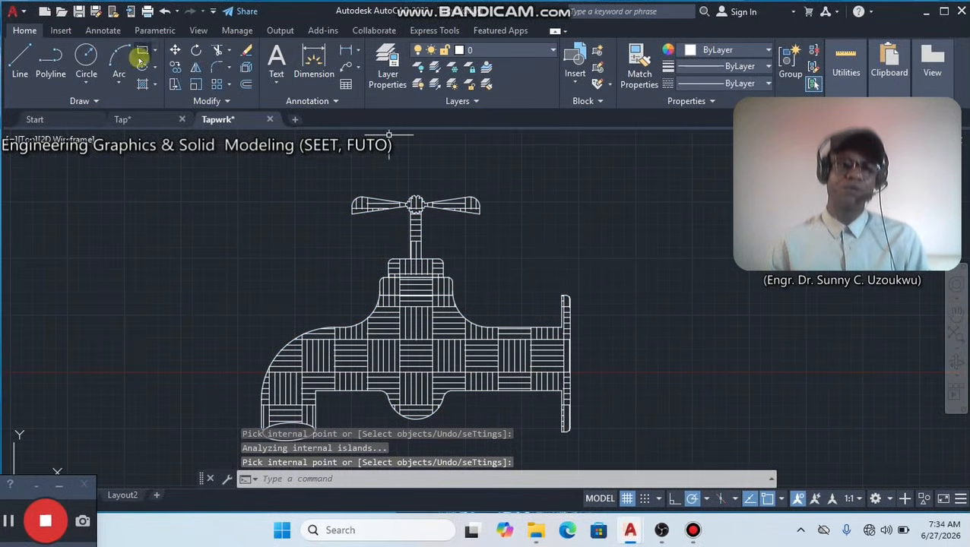
Draw a large practice rectangle in the empty area above the flange, beside the tap's handle.
{"action": "left_click", "coordinate": [142, 51]}
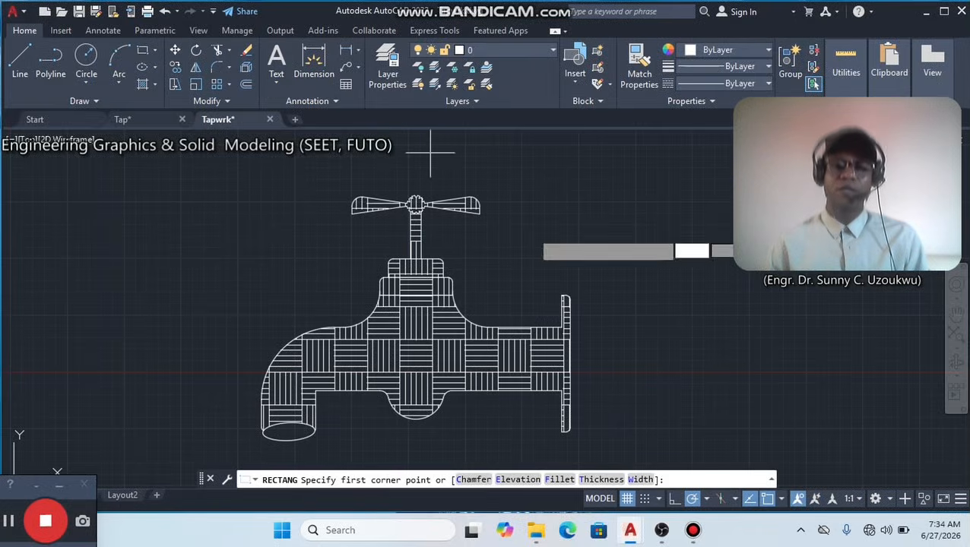
{"action": "left_click", "coordinate": [550, 198]}
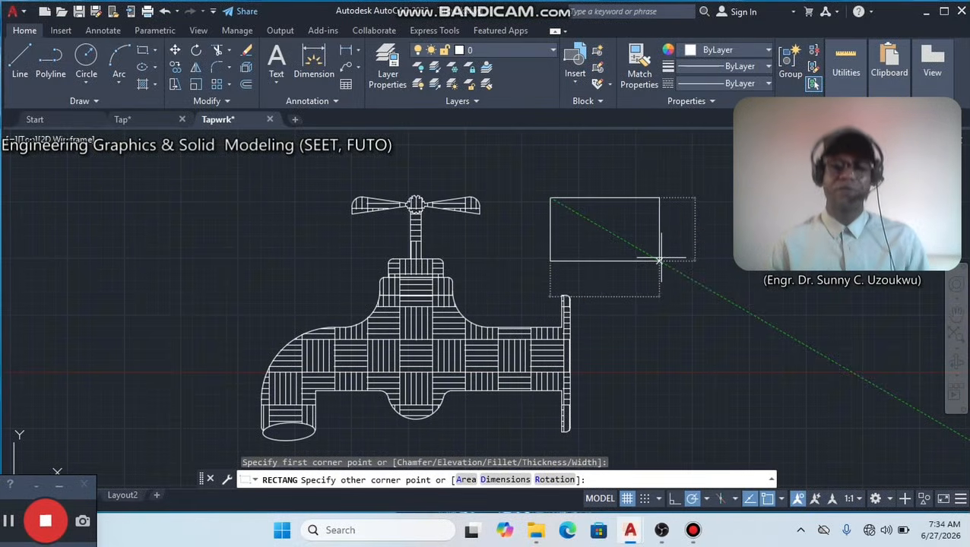
{"action": "left_click", "coordinate": [659, 260]}
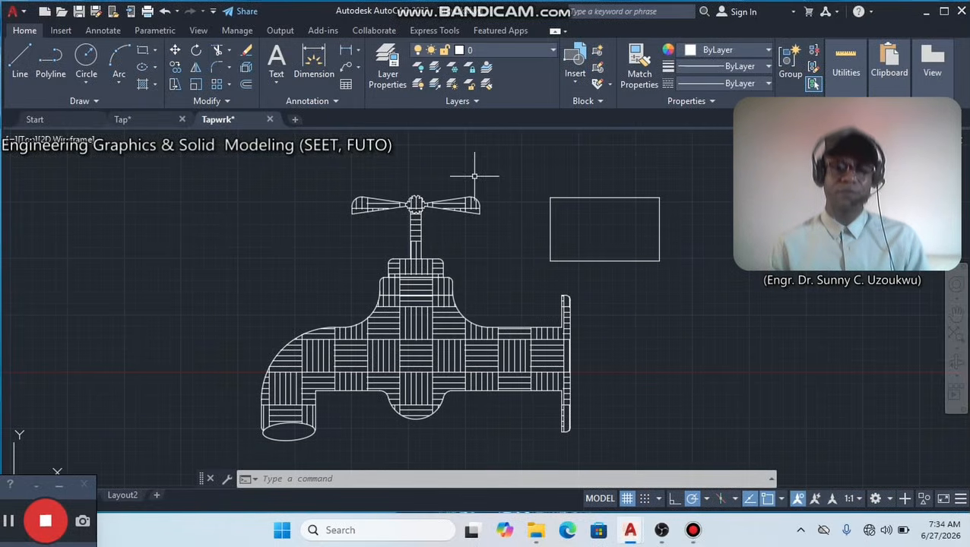
Try a narrow rectangle across the upper edge of the large rectangle and erase it.
{"action": "left_click", "coordinate": [142, 50]}
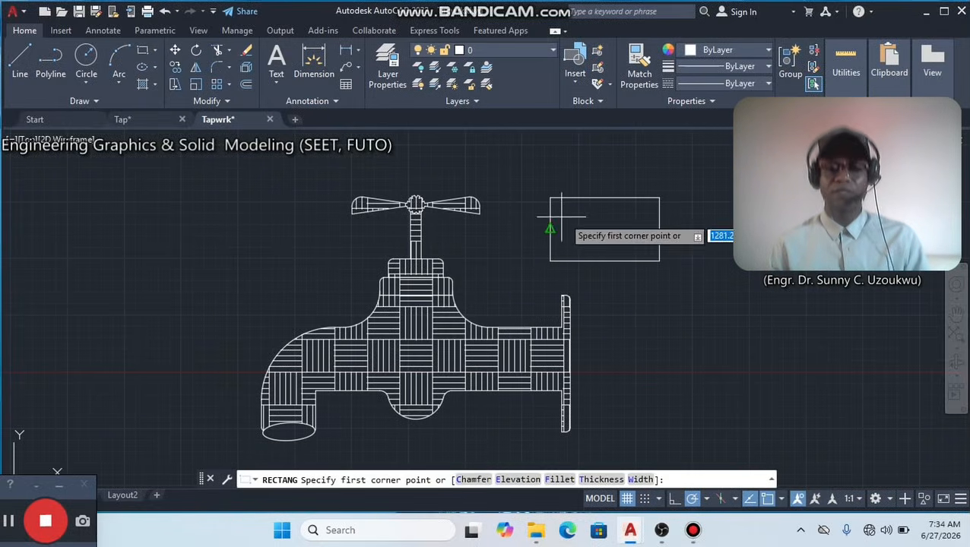
{"action": "left_click", "coordinate": [588, 189]}
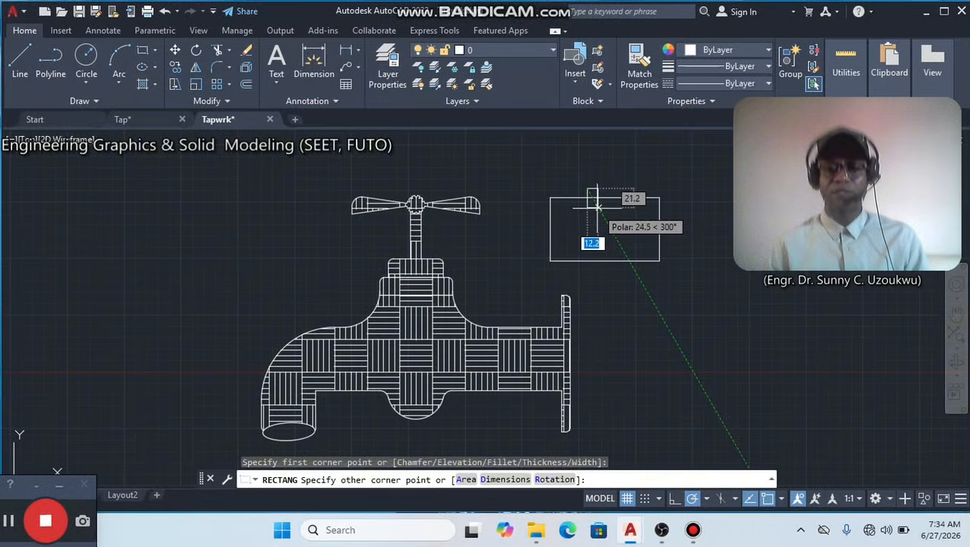
{"action": "scroll", "coordinate": [587, 209], "scroll_direction": "up", "scroll_amount": 3}
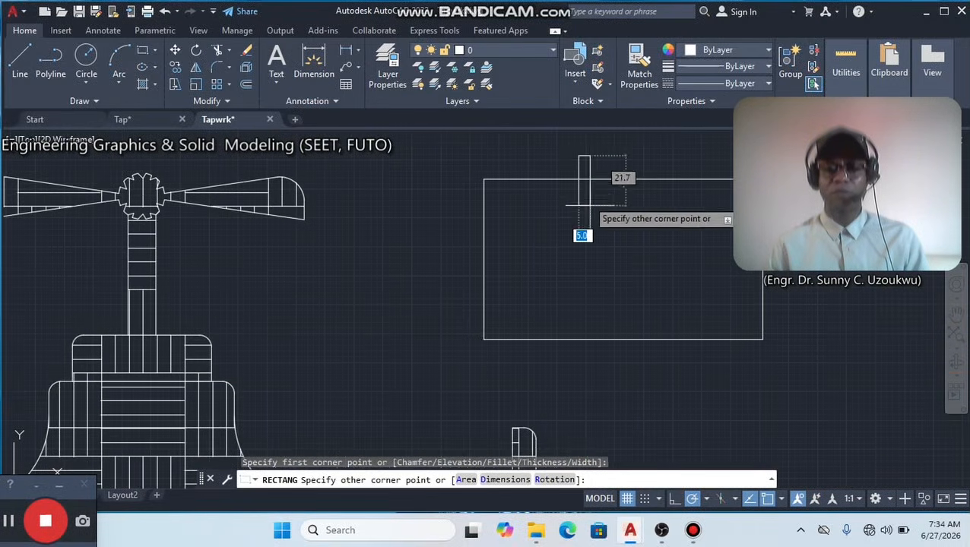
{"action": "left_click", "coordinate": [580, 193]}
{"action": "scroll", "coordinate": [581, 182], "scroll_direction": "up", "scroll_amount": 6}
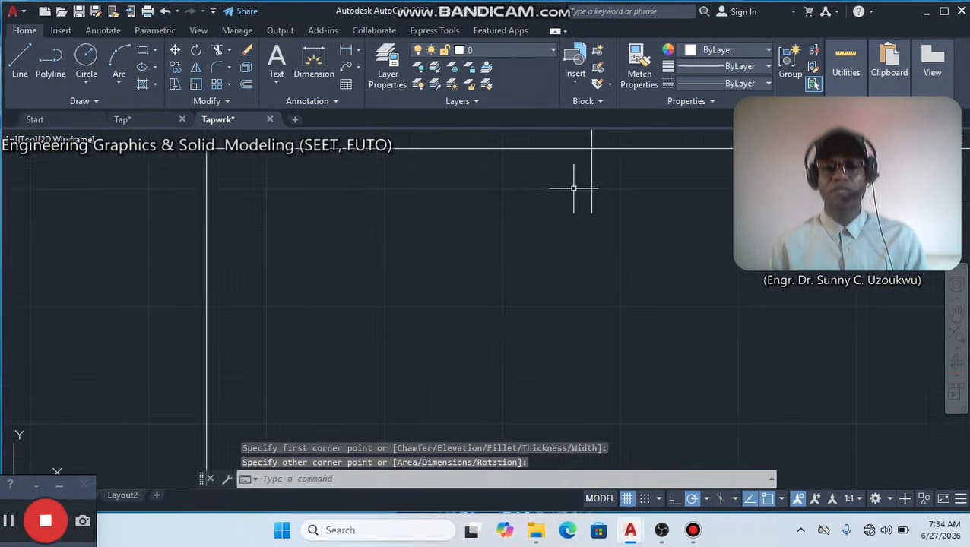
{"action": "left_click", "coordinate": [644, 193]}
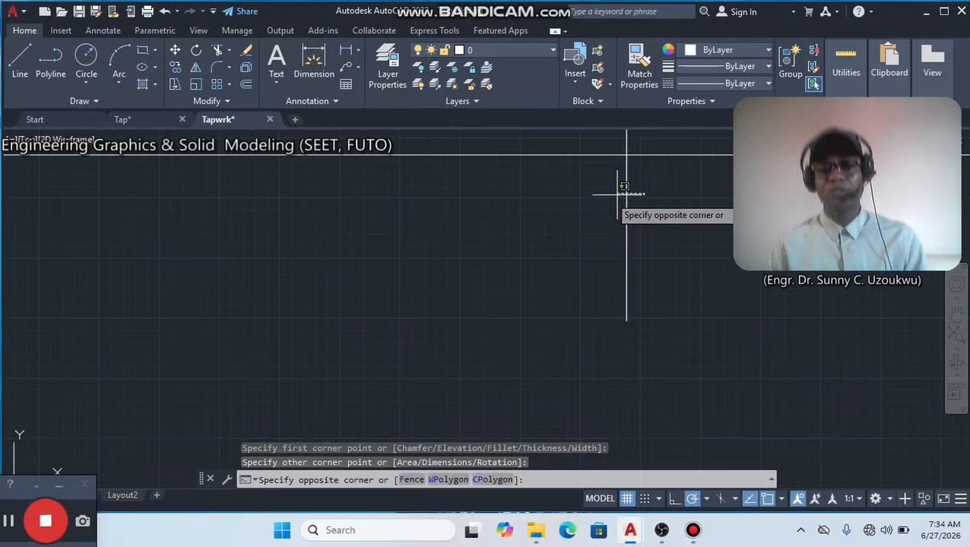
{"action": "left_click", "coordinate": [600, 196]}
{"action": "key", "text": "Delete"}
{"action": "scroll", "coordinate": [612, 210], "scroll_direction": "down", "scroll_amount": 3}
{"action": "scroll", "coordinate": [644, 228], "scroll_direction": "down", "scroll_amount": 4}
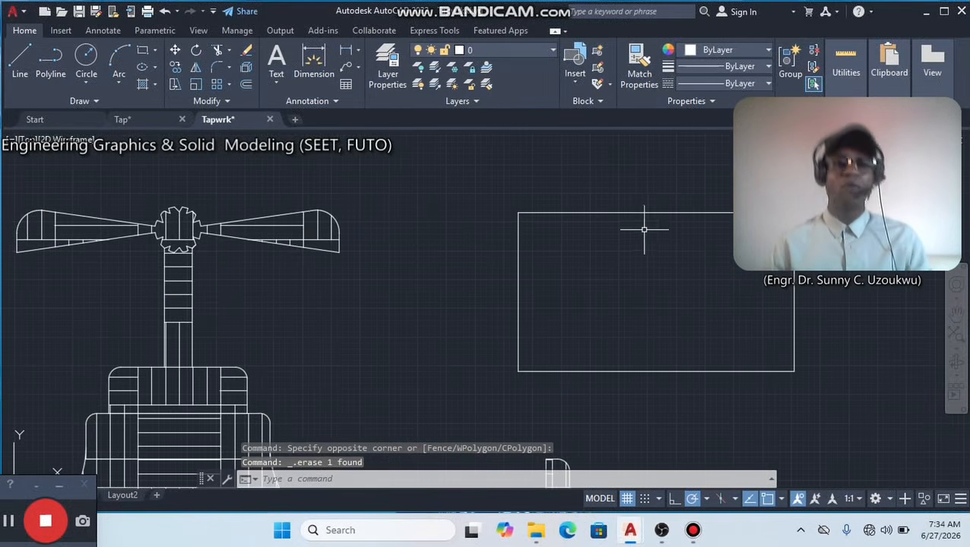
{"action": "left_click", "coordinate": [142, 51]}
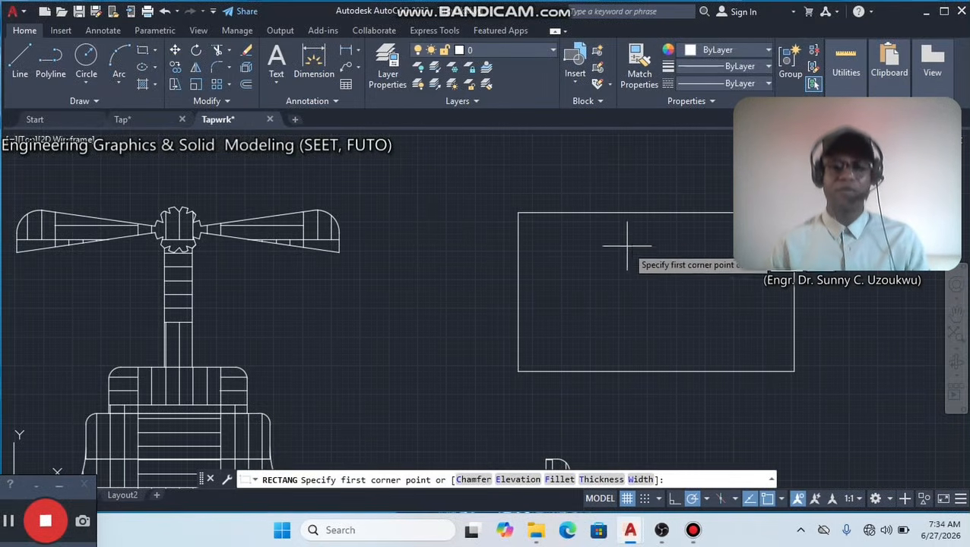
{"action": "left_click", "coordinate": [656, 212]}
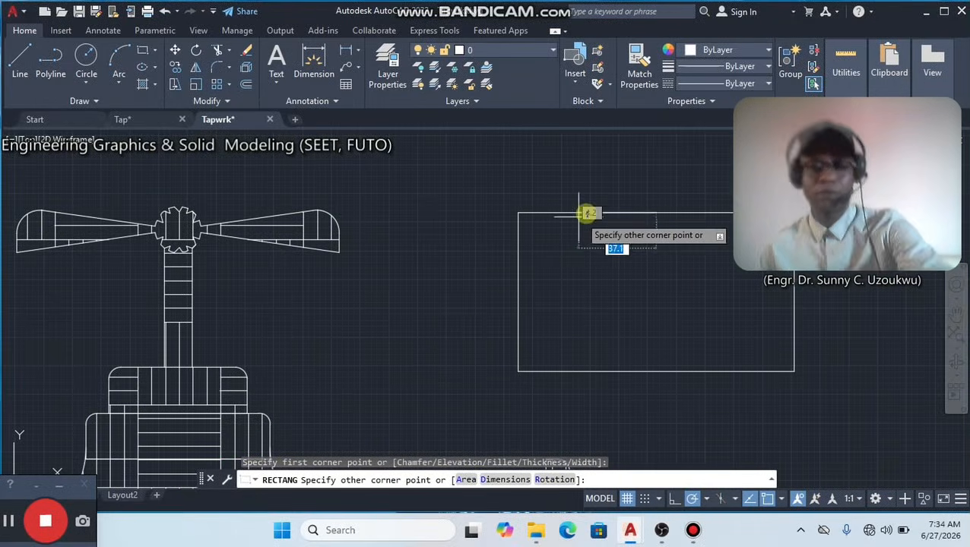
{"action": "key", "text": "Escape"}
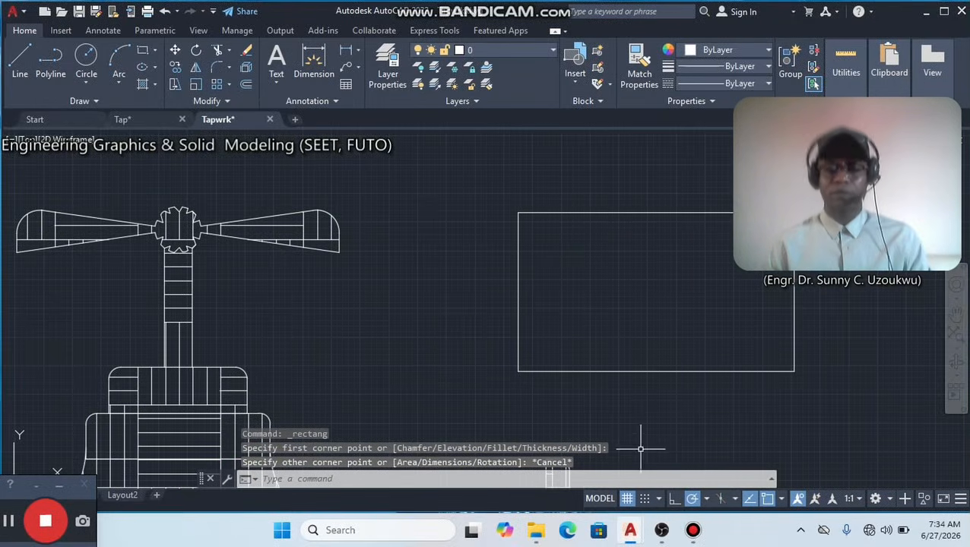
Turn off object snap and draw a small rectangle straddling the left edge of the large rectangle.
{"action": "left_click", "coordinate": [767, 499]}
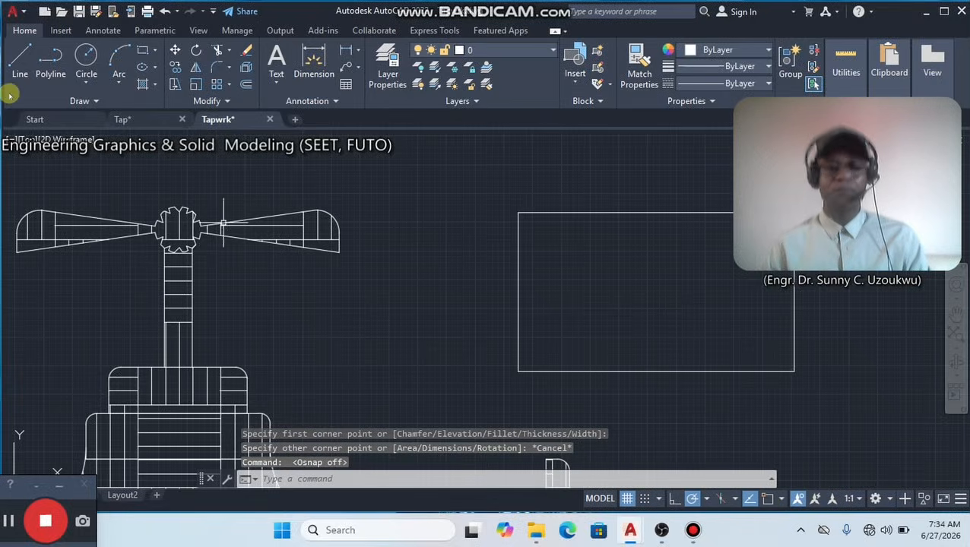
{"action": "left_click", "coordinate": [147, 53]}
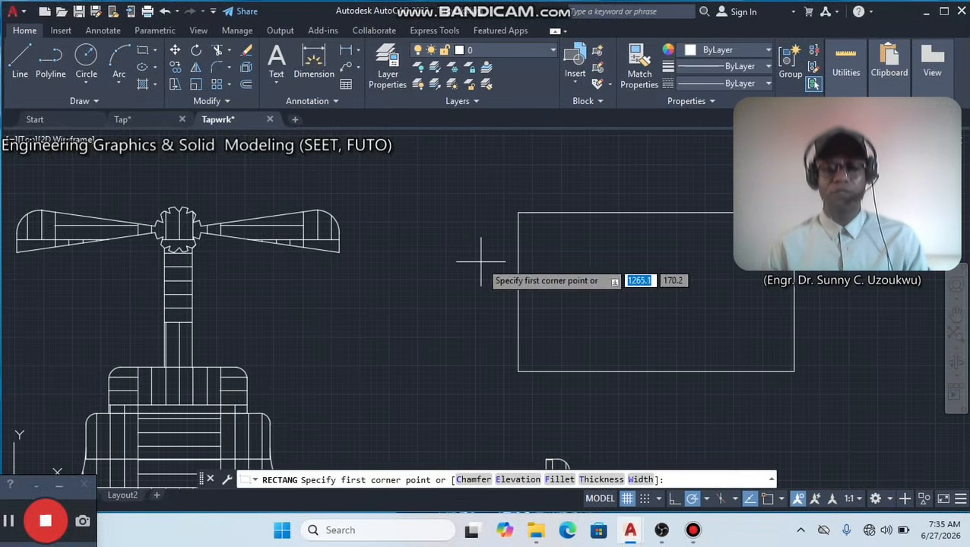
{"action": "left_click", "coordinate": [483, 263]}
{"action": "left_click", "coordinate": [542, 280]}
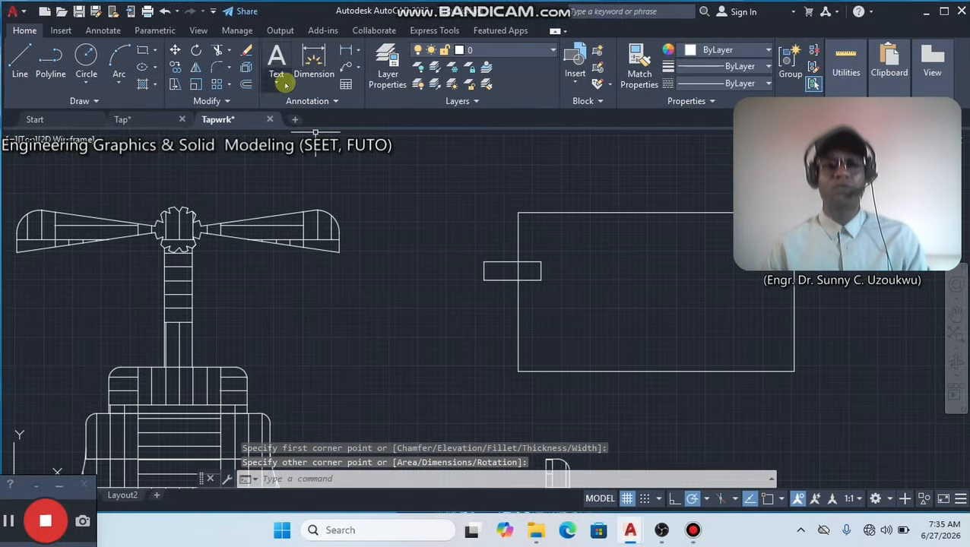
Trim the large rectangle's left edge inside the small rectangle and erase the small rectangle to leave a gap.
{"action": "left_click", "coordinate": [218, 50]}
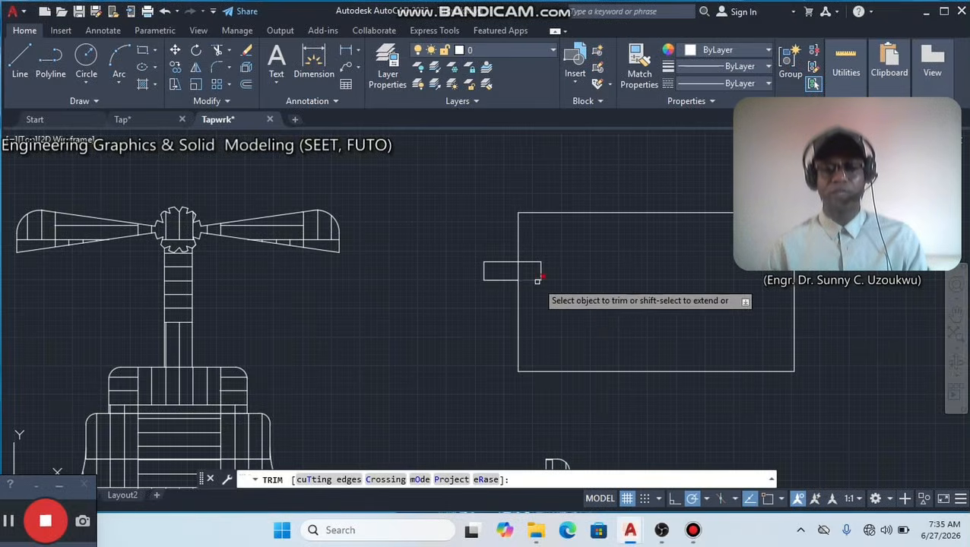
{"action": "left_click", "coordinate": [519, 271]}
{"action": "key", "text": "Return"}
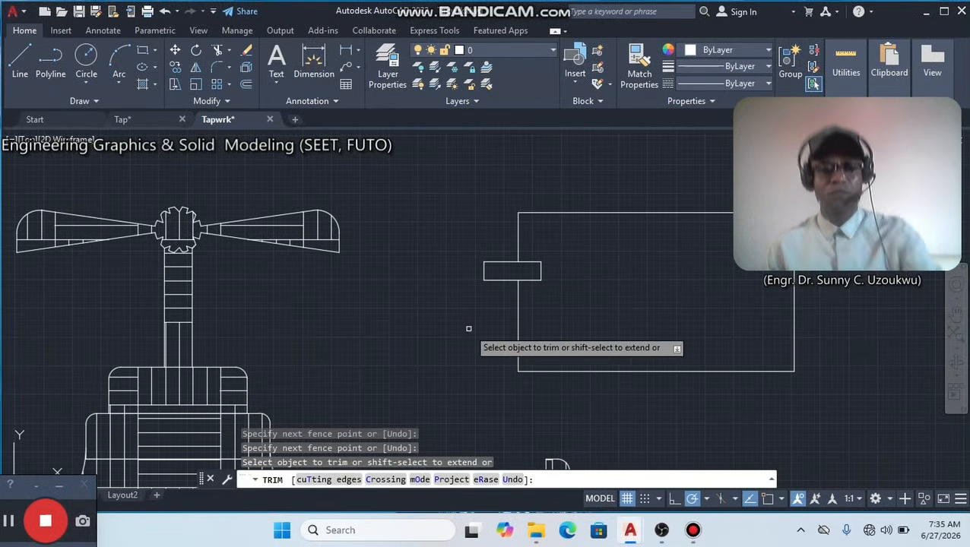
{"action": "key", "text": "Escape"}
{"action": "left_click", "coordinate": [532, 307]}
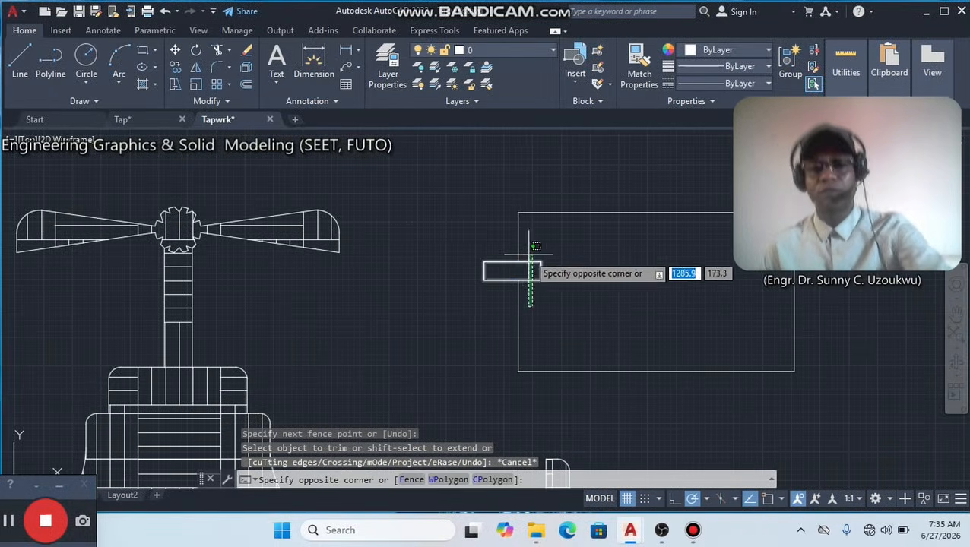
{"action": "left_click", "coordinate": [529, 254]}
{"action": "key", "text": "Delete"}
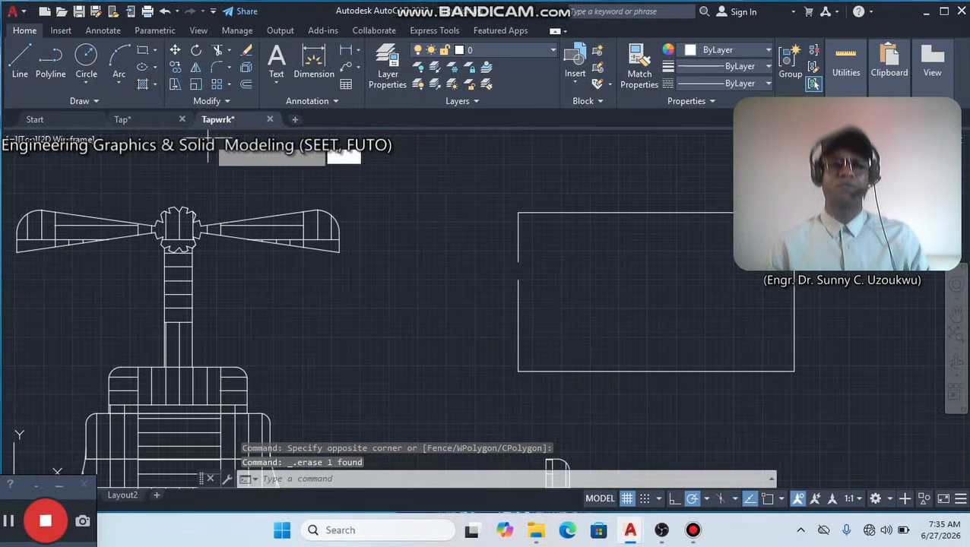
Try to hatch the inside of the large rectangle that has a gap in its left edge.
{"action": "left_click", "coordinate": [144, 85]}
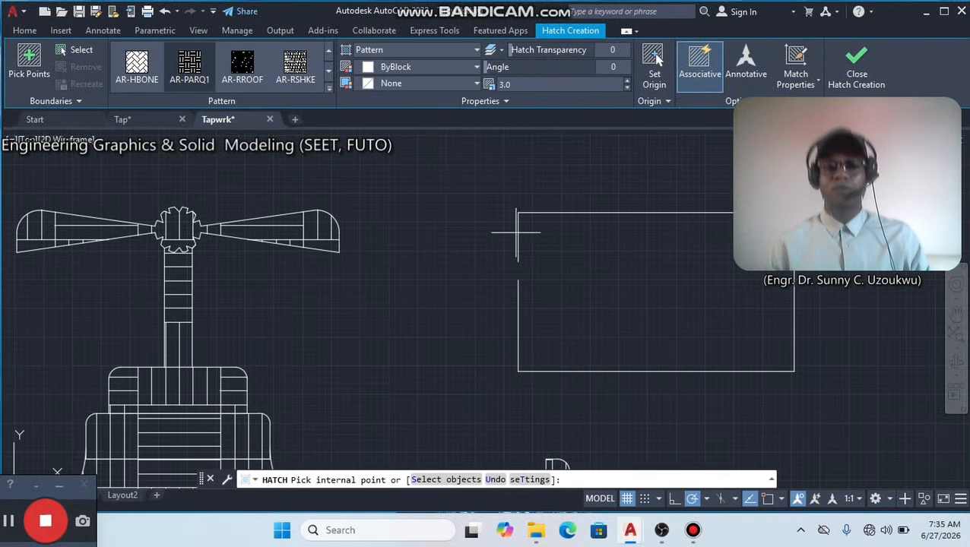
{"action": "left_click", "coordinate": [561, 294]}
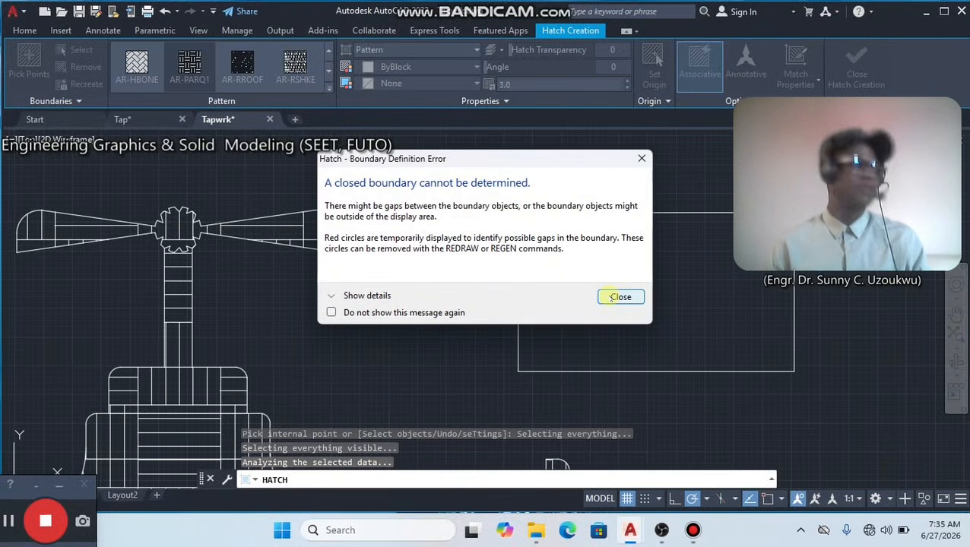
{"action": "left_click", "coordinate": [617, 297]}
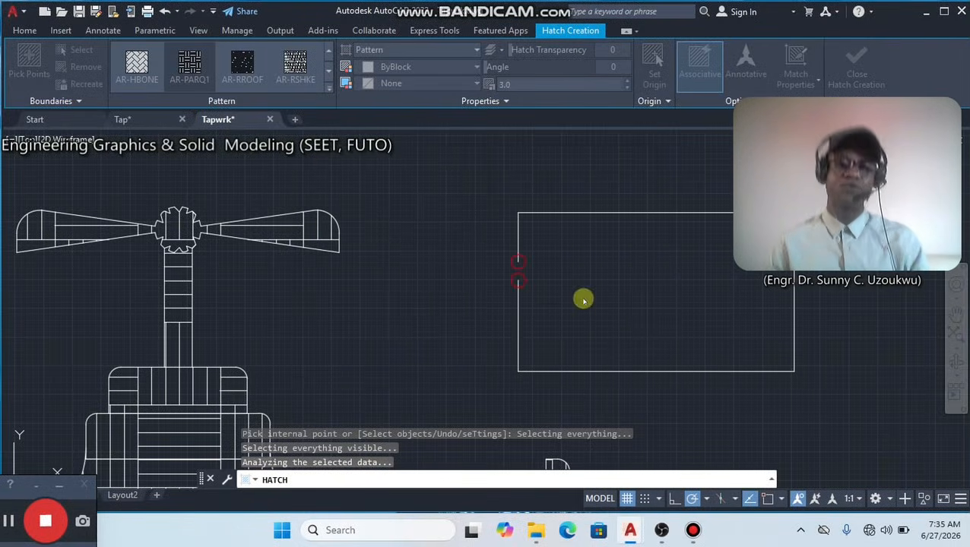
{"action": "key", "text": "ctrl+z"}
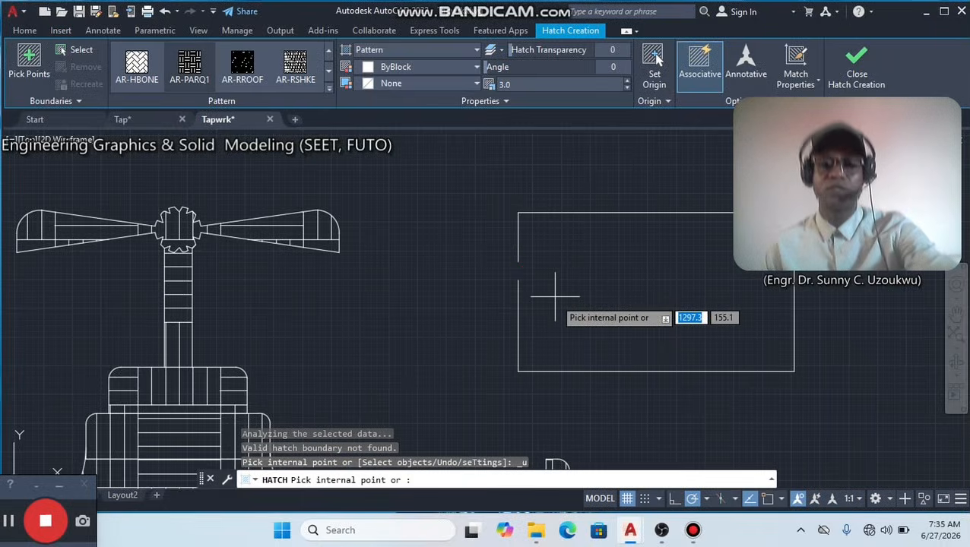
{"action": "key", "text": "ctrl+z"}
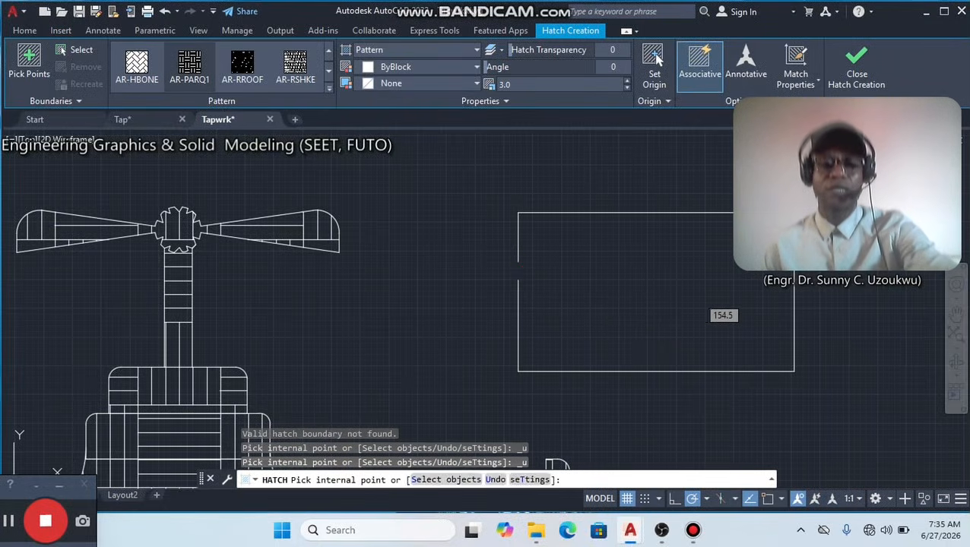
{"action": "key", "text": "ctrl+z"}
{"action": "key", "text": "Escape"}
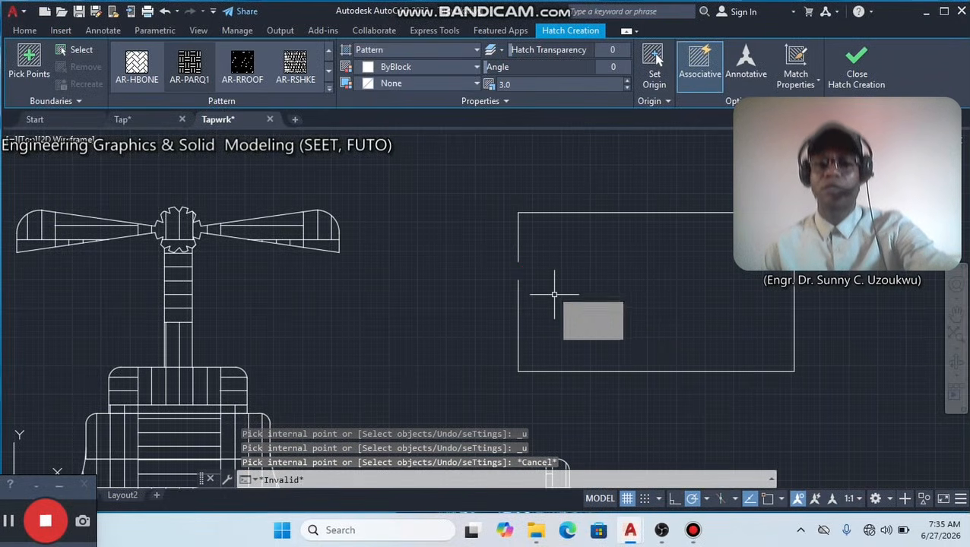
Undo the hatch attempt, erase and trim to restore the large rectangle's left edge, and erase the small rectangle again.
{"action": "key", "text": "ctrl+z"}
{"action": "key", "text": "ctrl+z"}
{"action": "key", "text": "ctrl+z"}
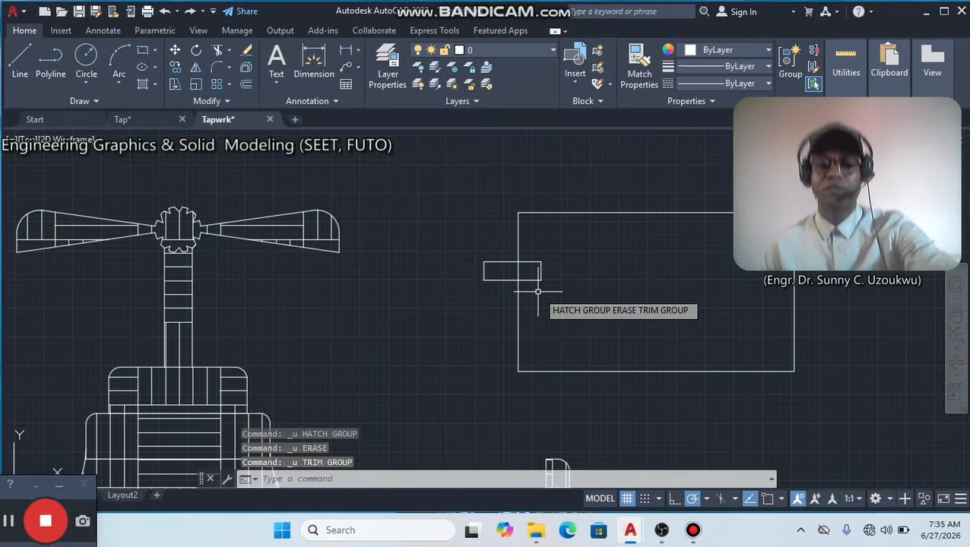
{"action": "left_click", "coordinate": [479, 276]}
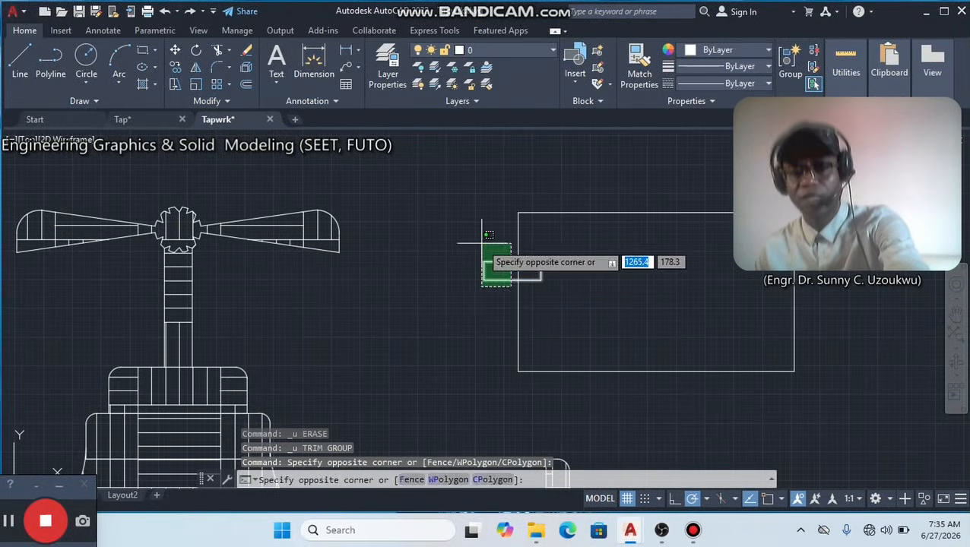
{"action": "left_click", "coordinate": [482, 244]}
{"action": "key", "text": "Delete"}
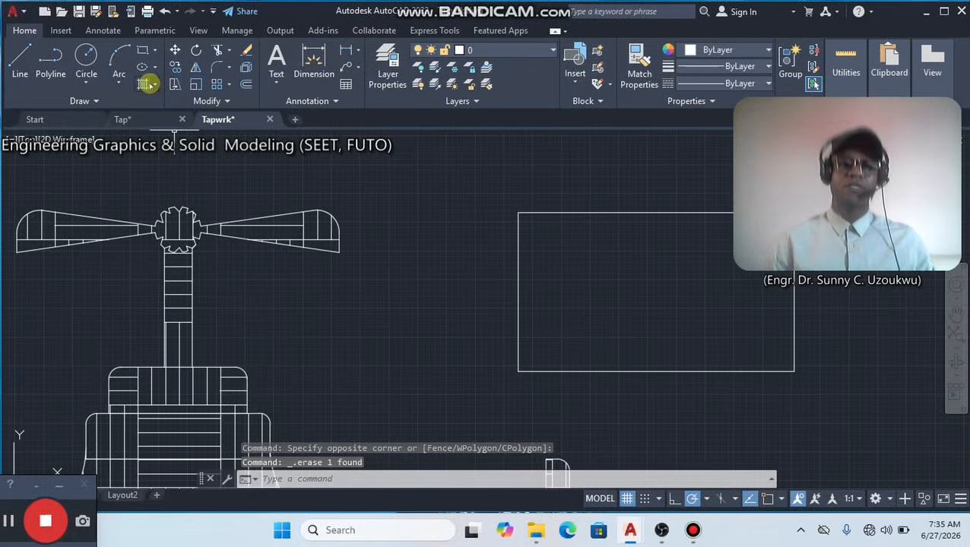
Hatch the inside of the closed large rectangle with the AR-PARQ1 pattern at scale 3.
{"action": "type", "text": "h"}
{"action": "key", "text": "Return"}
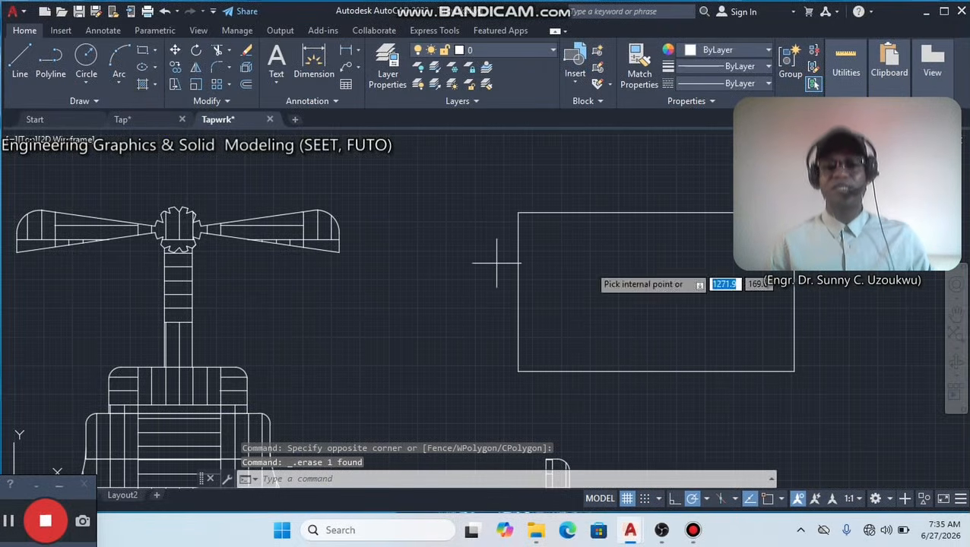
{"action": "left_click", "coordinate": [588, 265]}
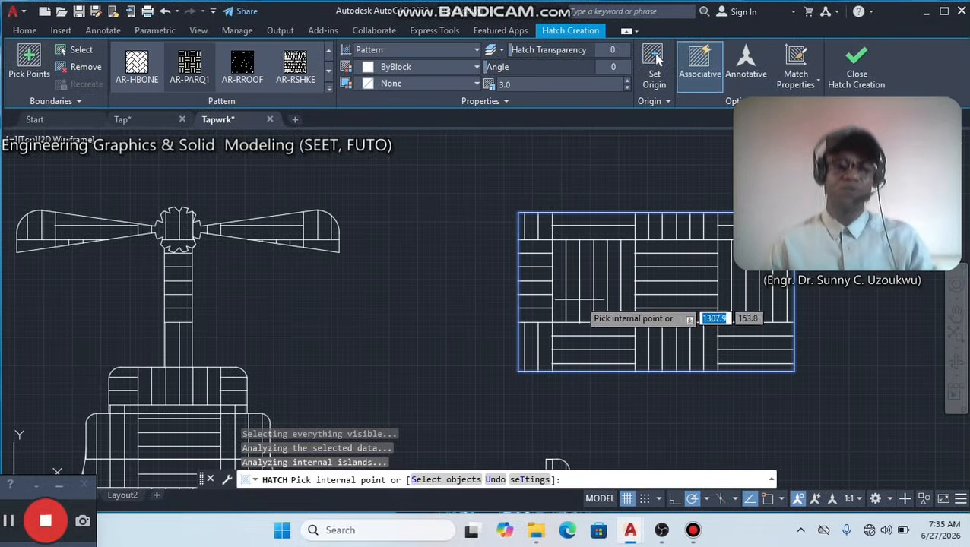
{"action": "key", "text": "Return"}
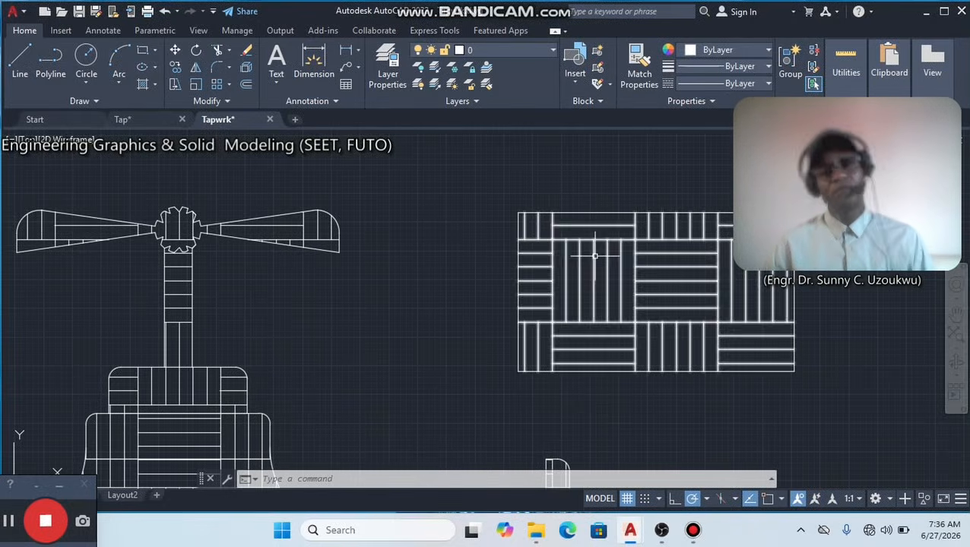
{"action": "scroll", "coordinate": [401, 328], "scroll_direction": "down", "scroll_amount": 2}
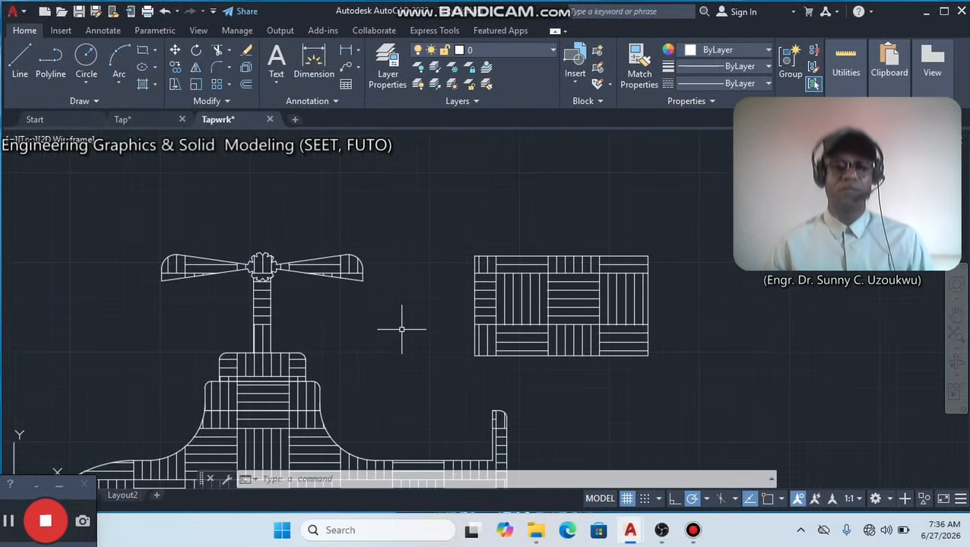
{"action": "mouse_move", "coordinate": [396, 350]}
{"action": "middle_mouse_down"}
{"action": "mouse_move", "coordinate": [461, 249]}
{"action": "mouse_move", "coordinate": [540, 211]}
{"action": "mouse_move", "coordinate": [499, 244]}
{"action": "middle_mouse_up"}
{"action": "scroll", "coordinate": [539, 211], "scroll_direction": "down", "scroll_amount": 3}
{"action": "scroll", "coordinate": [500, 244], "scroll_direction": "up", "scroll_amount": 2}
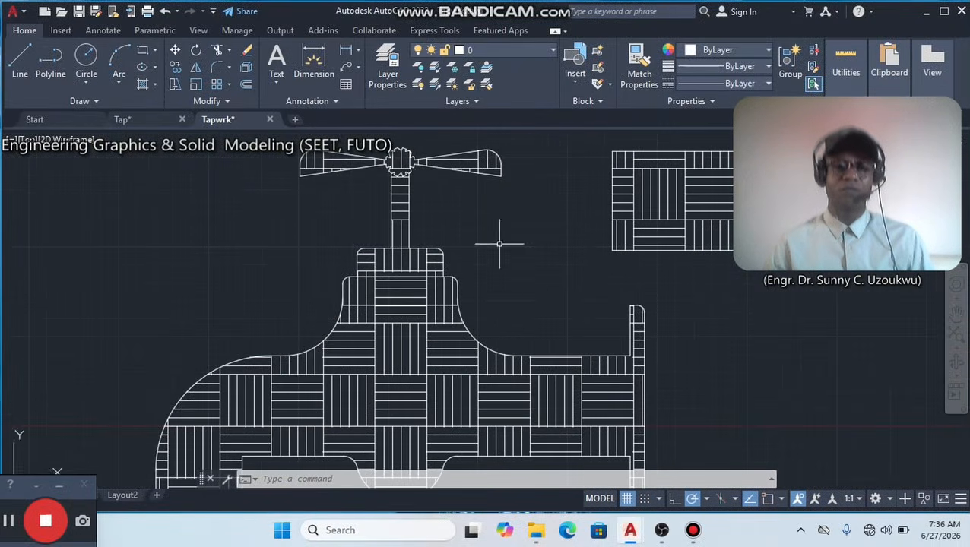
{"action": "scroll", "coordinate": [499, 244], "scroll_direction": "down", "scroll_amount": 2}
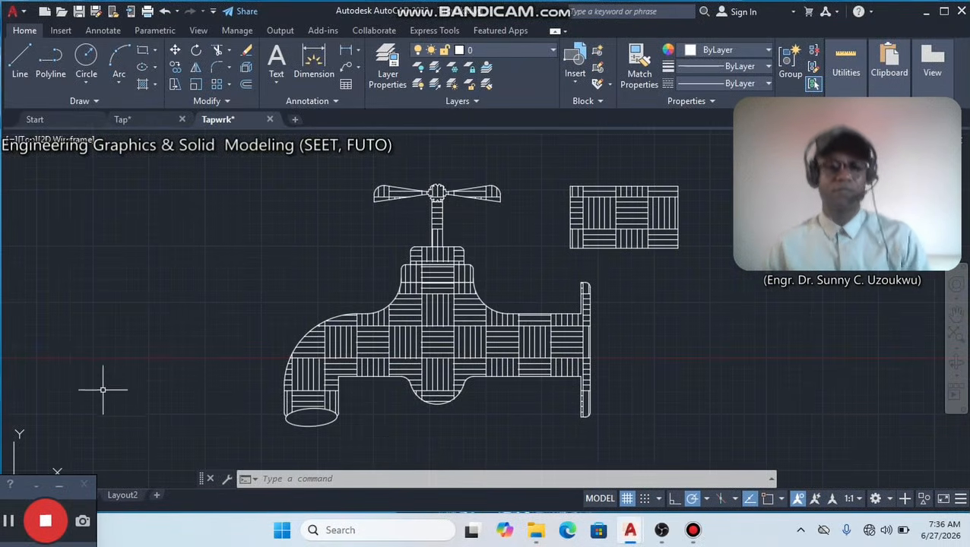